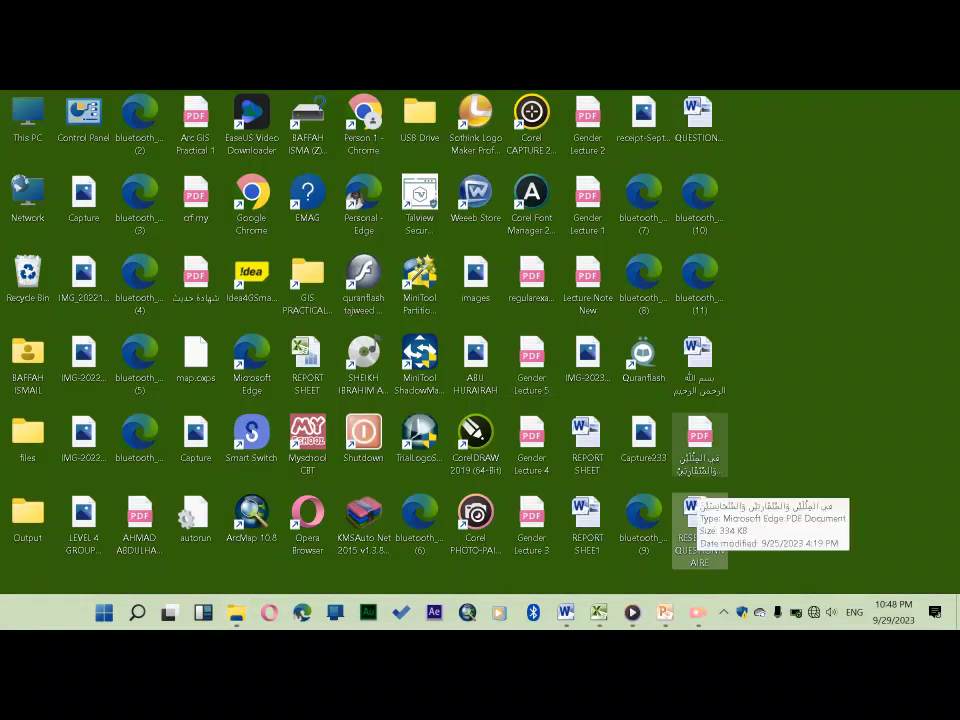
Bring the MUBARAQ ANALYSIS workbook to the front from Excel's taskbar preview
{"action": "mouse_move", "coordinate": [566, 612]}
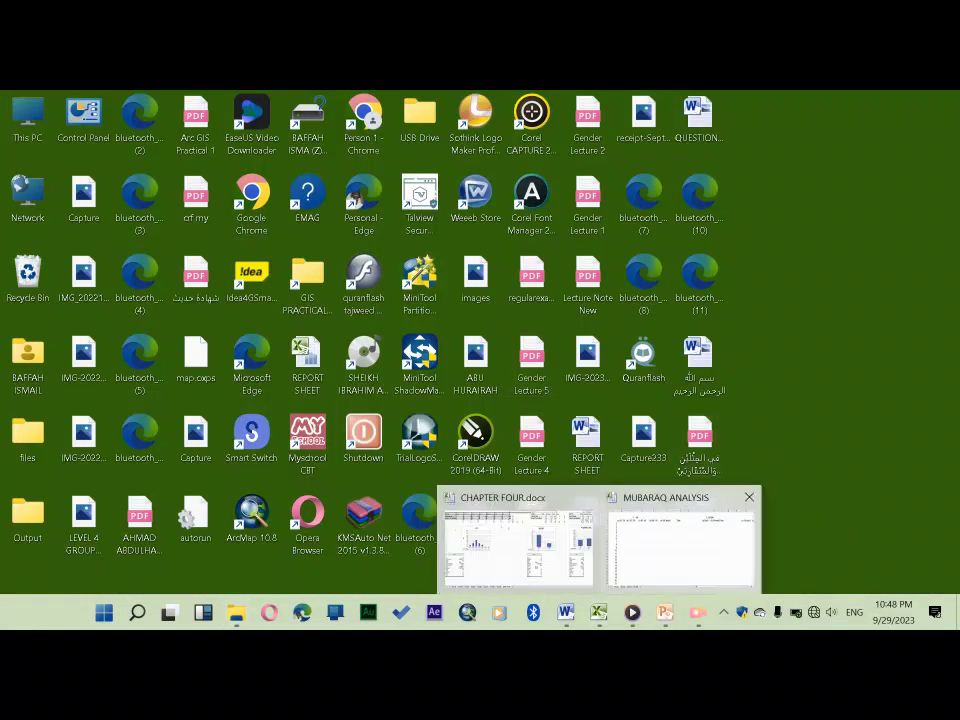
{"action": "left_click", "coordinate": [680, 548]}
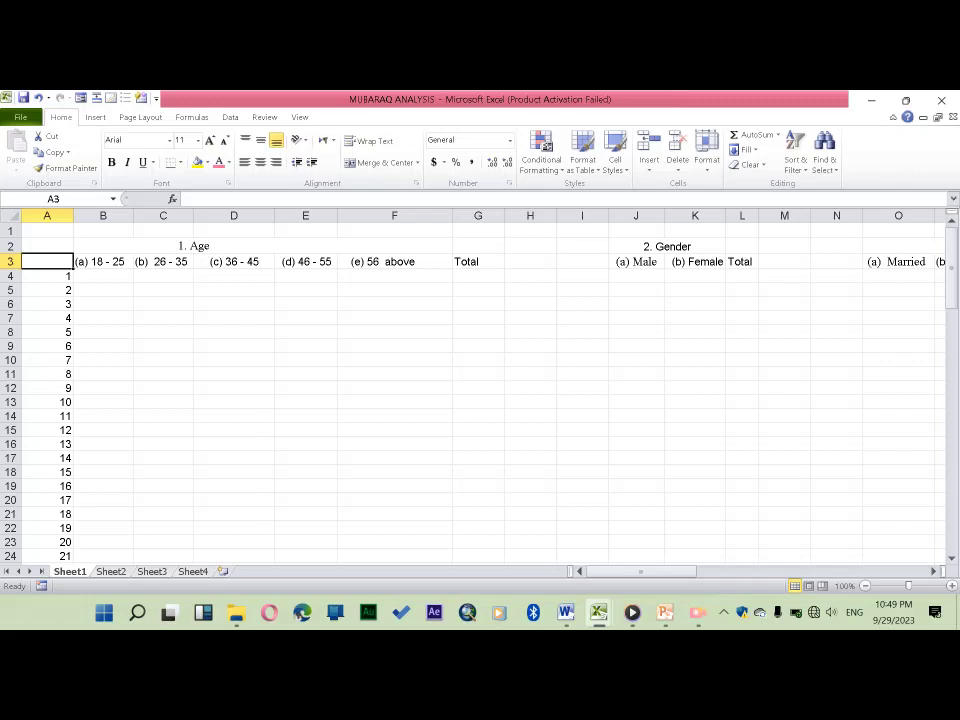
Enter 1 in D4 to tally respondent 1 under the 36 - 45 age group
{"action": "left_click", "coordinate": [103, 276]}
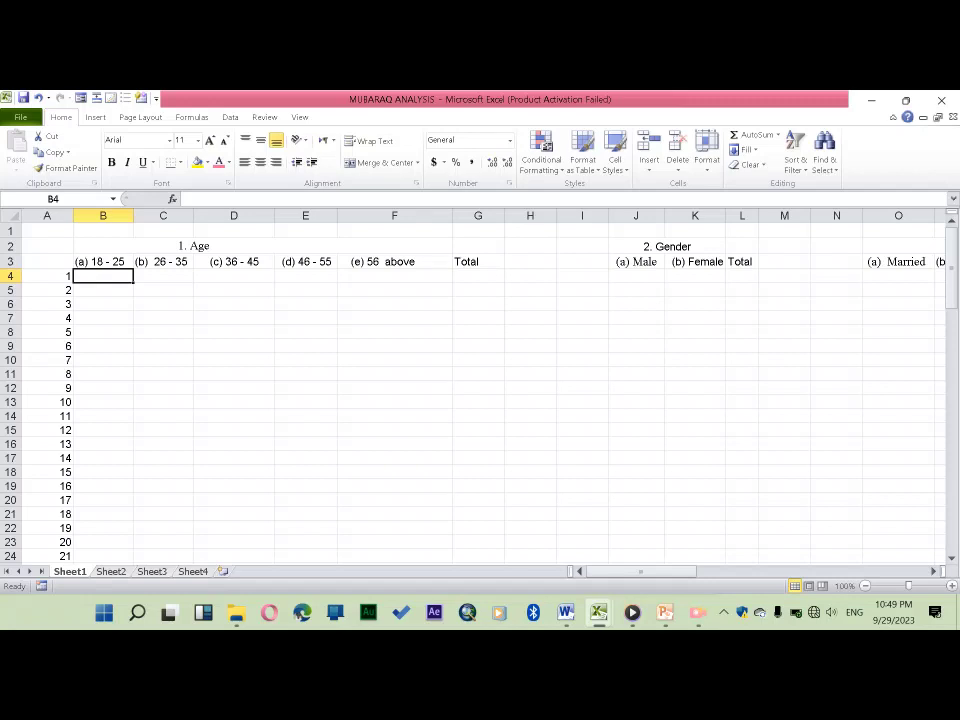
{"action": "left_click", "coordinate": [163, 276]}
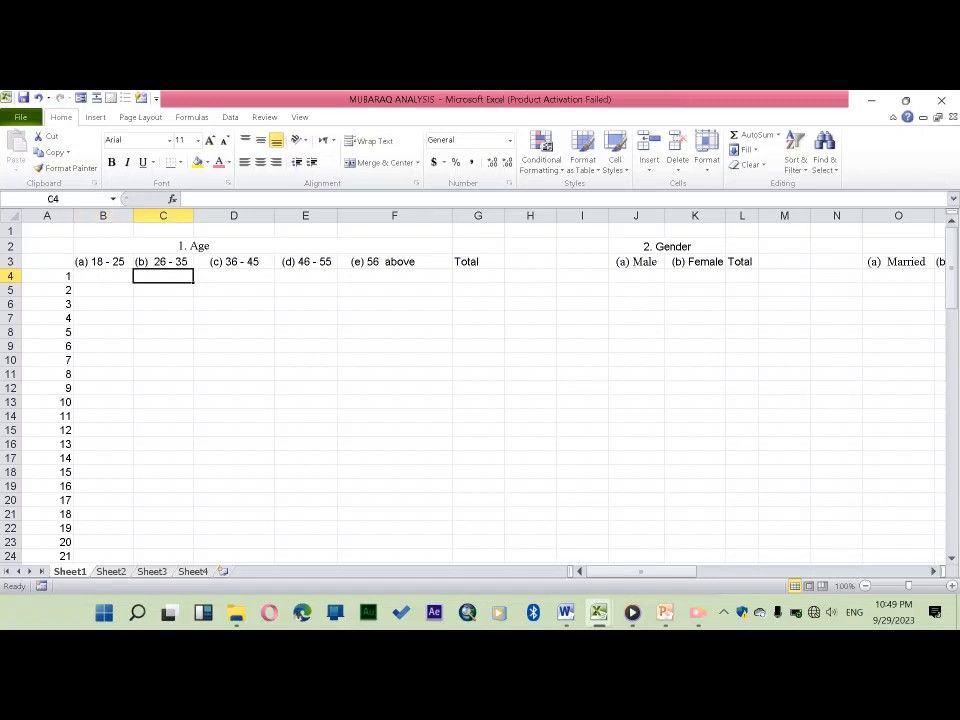
{"action": "left_click", "coordinate": [103, 276]}
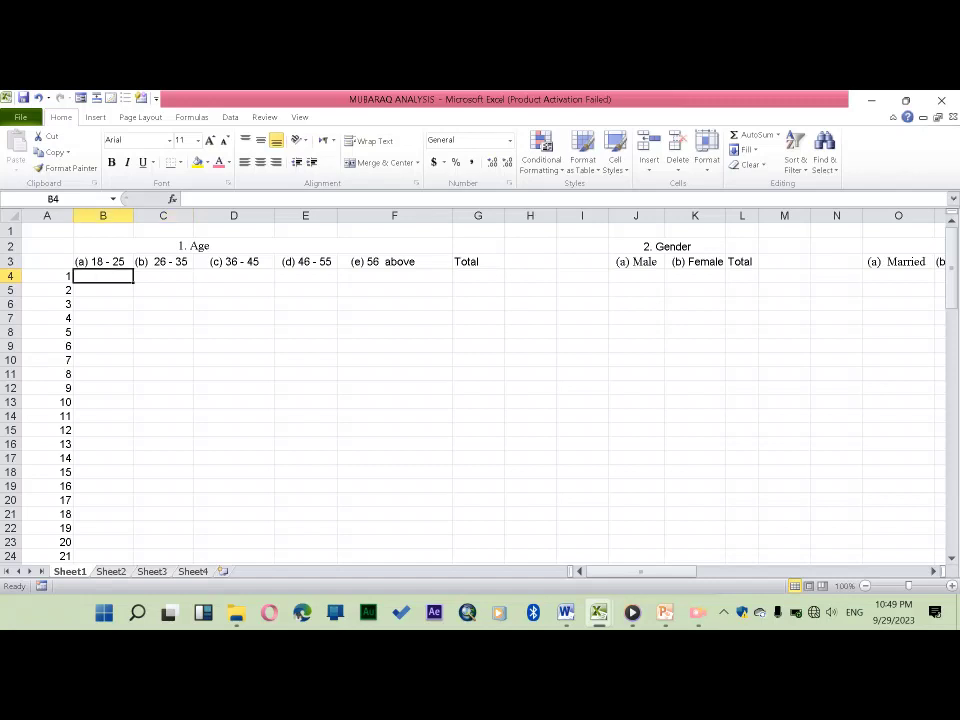
{"action": "left_click", "coordinate": [163, 276]}
{"action": "left_click", "coordinate": [234, 276]}
{"action": "left_click", "coordinate": [305, 276]}
{"action": "left_click", "coordinate": [394, 276]}
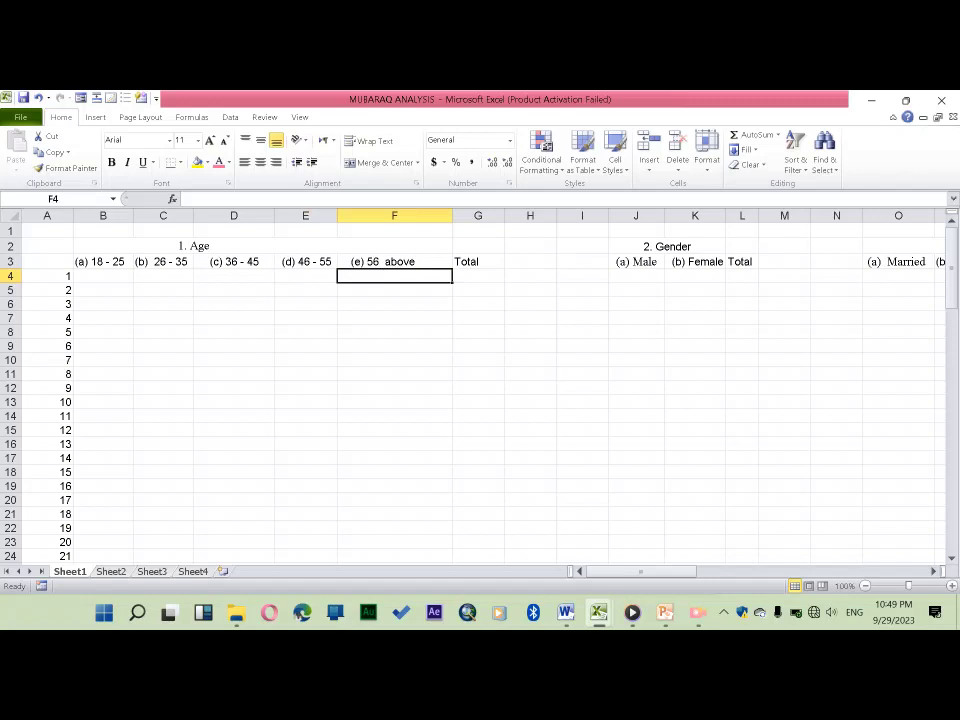
{"action": "left_click", "coordinate": [305, 276]}
{"action": "left_click", "coordinate": [234, 276]}
{"action": "left_click", "coordinate": [163, 276]}
{"action": "left_click", "coordinate": [234, 276]}
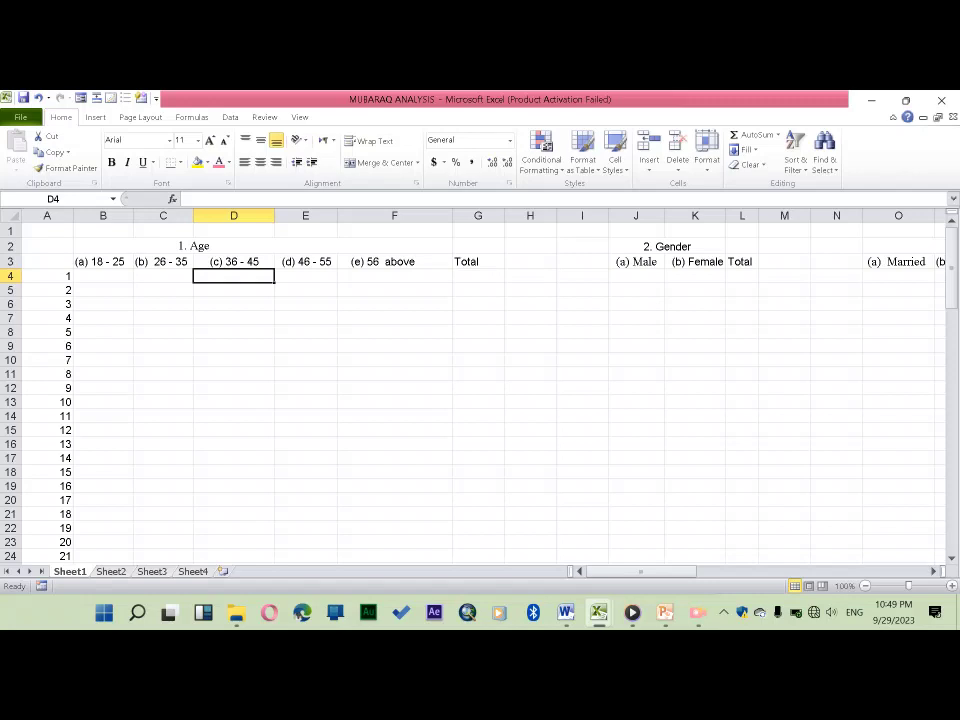
{"action": "type", "text": "1"}
{"action": "key", "text": "Right"}
{"action": "key", "text": "Right"}
{"action": "key", "text": "Right"}
{"action": "key", "text": "Right"}
{"action": "key", "text": "Right"}
{"action": "key", "text": "Right"}
{"action": "key", "text": "Right"}
Enter 1 in J4 for Male and O4 for Married
{"action": "left_click", "coordinate": [635, 276]}
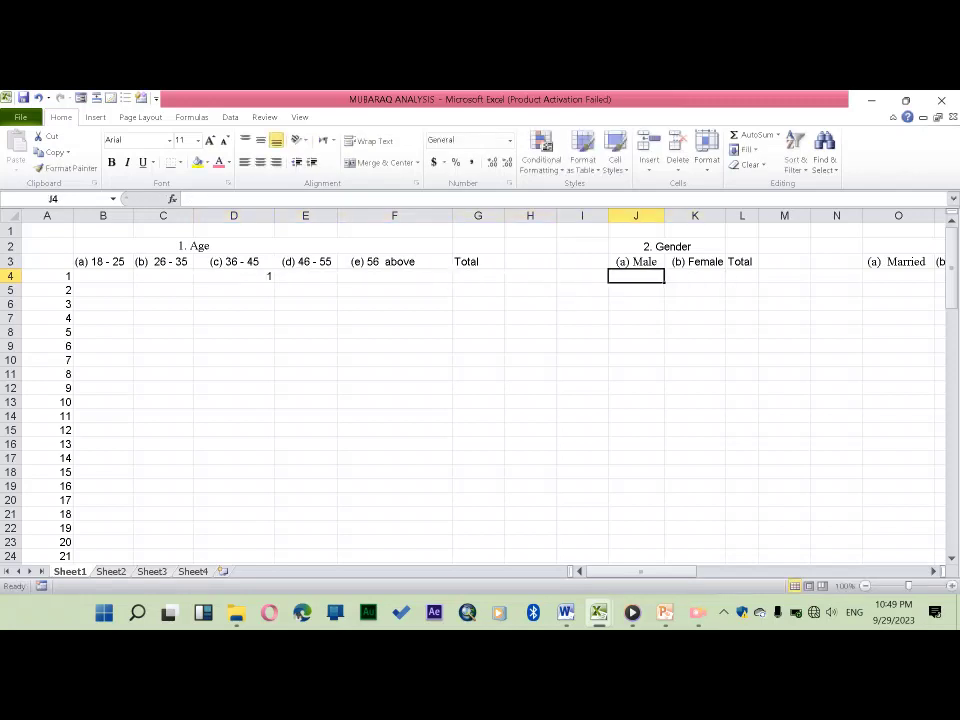
{"action": "type", "text": "1"}
{"action": "key", "text": "Right"}
{"action": "key", "text": "Right"}
{"action": "key", "text": "Right"}
{"action": "key", "text": "Right"}
{"action": "key", "text": "Right"}
{"action": "key", "text": "Right"}
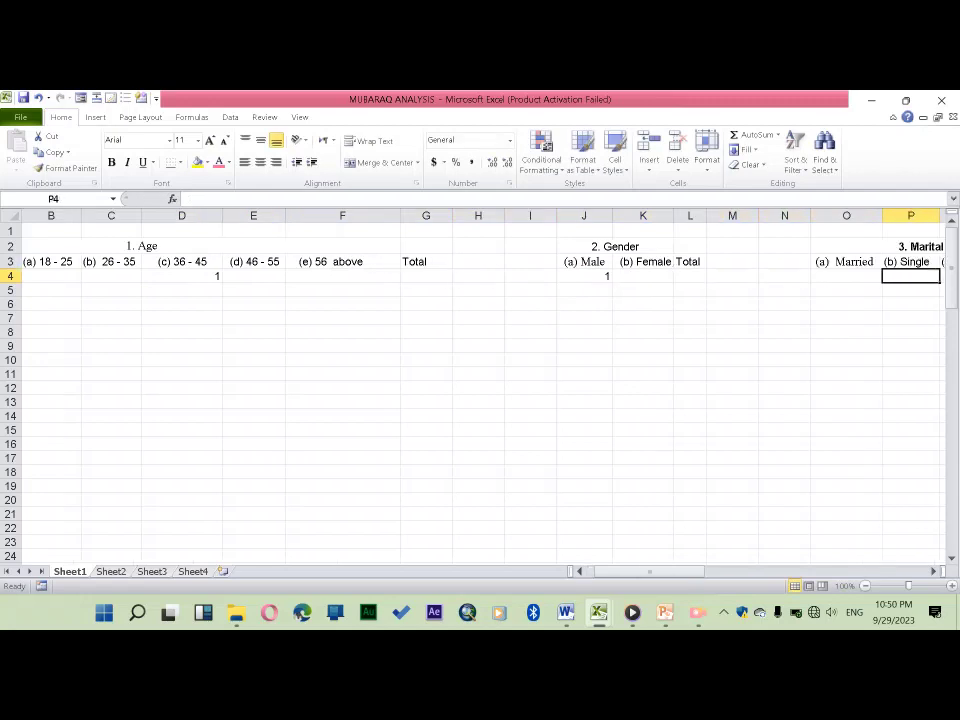
{"action": "key", "text": "Right"}
{"action": "key", "text": "Left"}
{"action": "key", "text": "Left"}
{"action": "type", "text": "1"}
{"action": "key", "text": "Right"}
{"action": "key", "text": "Right"}
{"action": "key", "text": "Right"}
{"action": "key", "text": "Right"}
{"action": "key", "text": "Right"}
{"action": "key", "text": "Right"}
{"action": "key", "text": "Right"}
{"action": "key", "text": "Right"}
{"action": "key", "text": "Right"}
Enter 1 in X4 for Tertiary and AD4 for Civil servant, then move to row 5
{"action": "key", "text": "Left"}
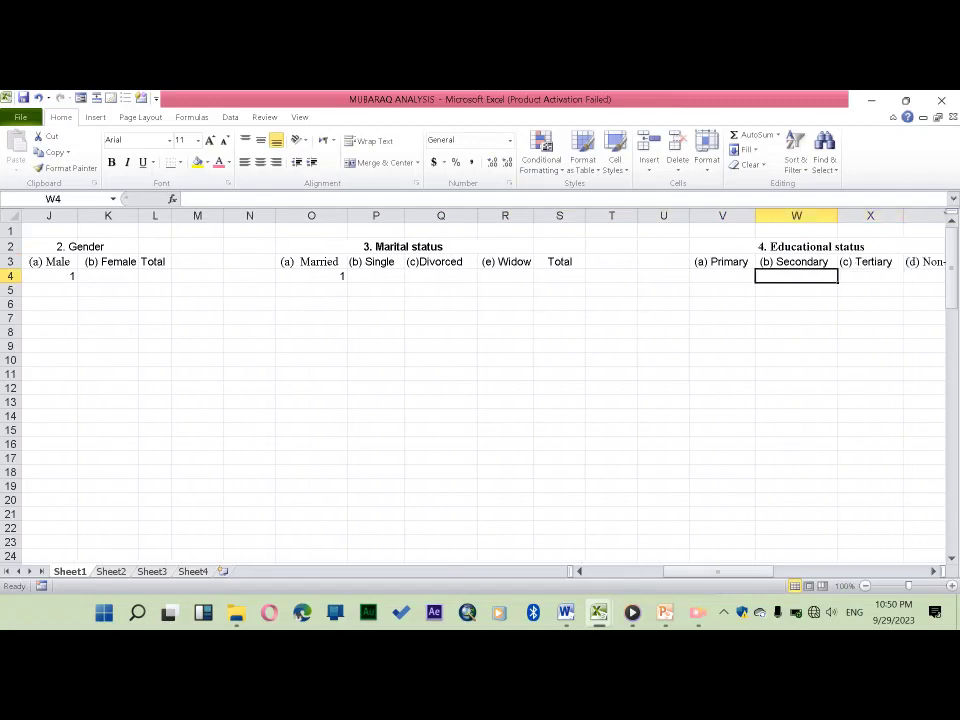
{"action": "key", "text": "Right"}
{"action": "key", "text": "Right"}
{"action": "key", "text": "Left"}
{"action": "type", "text": "1"}
{"action": "key", "text": "Right"}
{"action": "key", "text": "Right"}
{"action": "key", "text": "Right"}
{"action": "key", "text": "Right"}
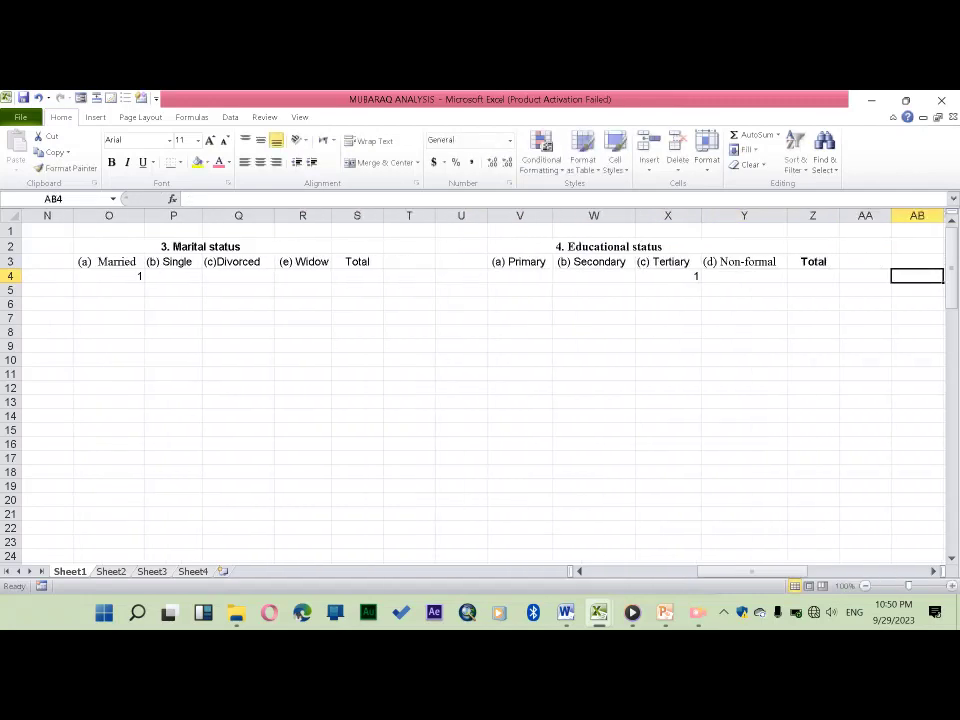
{"action": "key", "text": "Right"}
{"action": "key", "text": "Right"}
{"action": "key", "text": "Right"}
{"action": "key", "text": "Right"}
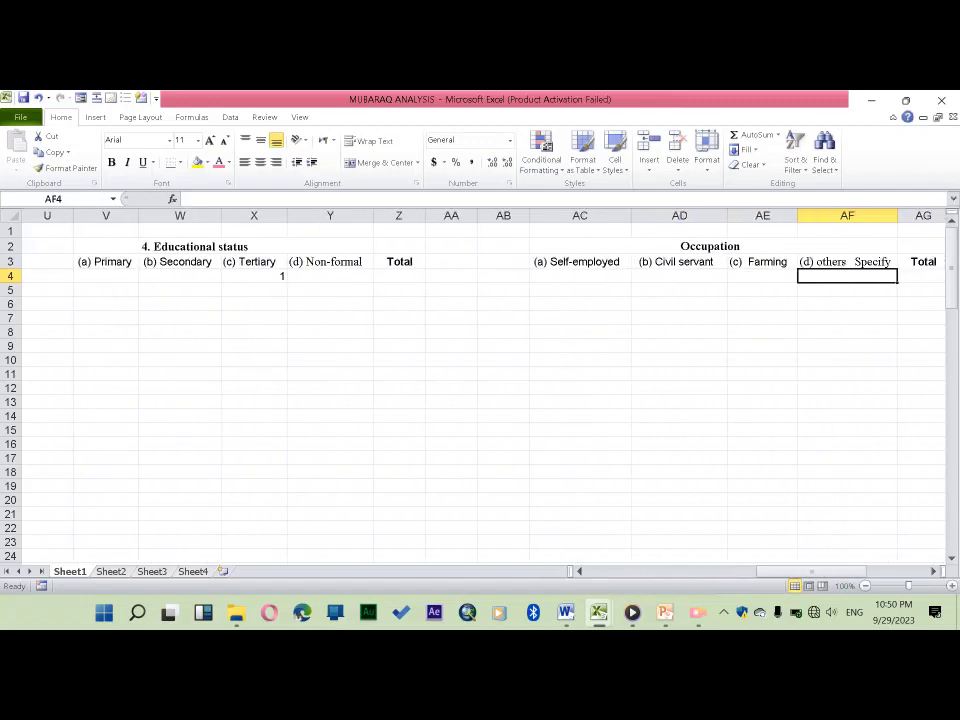
{"action": "key", "text": "Left"}
{"action": "key", "text": "Left"}
{"action": "type", "text": "1"}
{"action": "key", "text": "Right"}
{"action": "key", "text": "Right"}
{"action": "key", "text": "Right"}
{"action": "key", "text": "Right"}
{"action": "key", "text": "Right"}
{"action": "key", "text": "Right"}
{"action": "key", "text": "Right"}
{"action": "key", "text": "Right"}
{"action": "key", "text": "Right"}
{"action": "key", "text": "Right"}
{"action": "key", "text": "Left"}
{"action": "key", "text": "Left"}
{"action": "key", "text": "Left"}
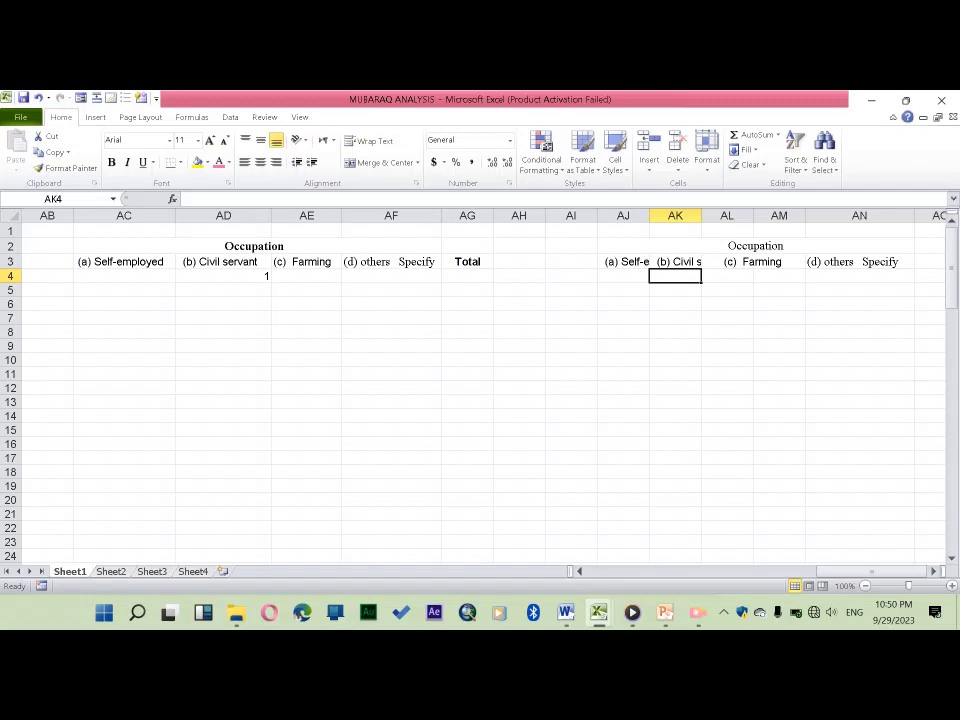
{"action": "key", "text": "Left"}
{"action": "key", "text": "Left"}
{"action": "key", "text": "Left"}
{"action": "key", "text": "Left"}
{"action": "key", "text": "Left"}
{"action": "key", "text": "Left"}
{"action": "key", "text": "Left"}
{"action": "key", "text": "Left"}
{"action": "key", "text": "Left"}
{"action": "key", "text": "Left"}
{"action": "key", "text": "Left"}
{"action": "key", "text": "Left"}
{"action": "key", "text": "Left"}
{"action": "key", "text": "Left"}
{"action": "key", "text": "Left"}
{"action": "key", "text": "Left"}
{"action": "key", "text": "Left"}
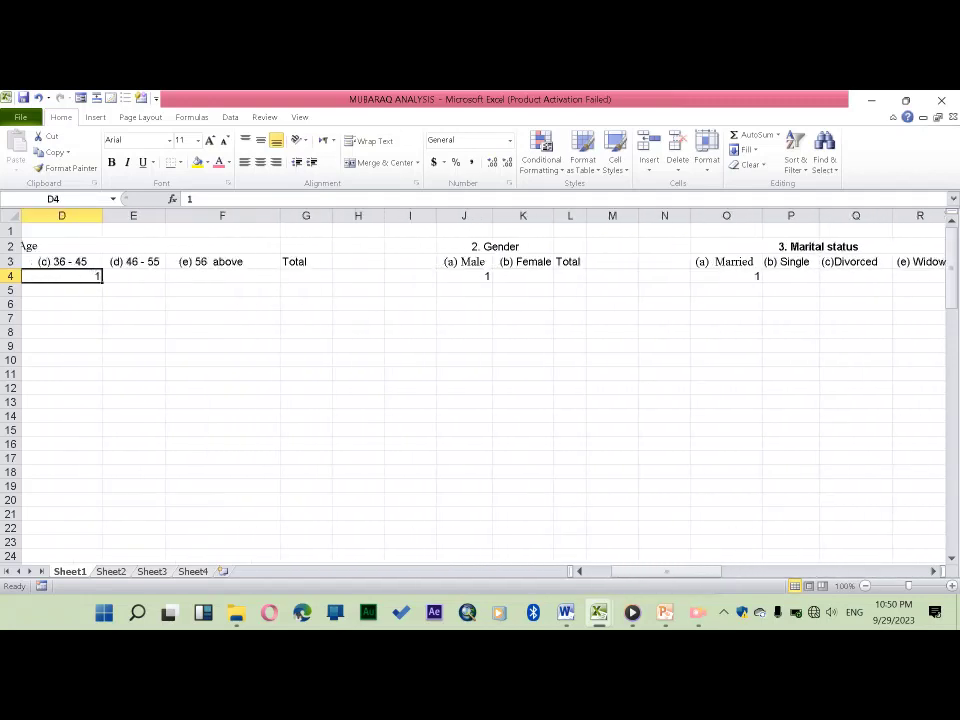
{"action": "key", "text": "Left"}
{"action": "key", "text": "Left"}
{"action": "key", "text": "Left"}
{"action": "key", "text": "Down"}
{"action": "key", "text": "Right"}
{"action": "key", "text": "Right"}
{"action": "key", "text": "Left"}
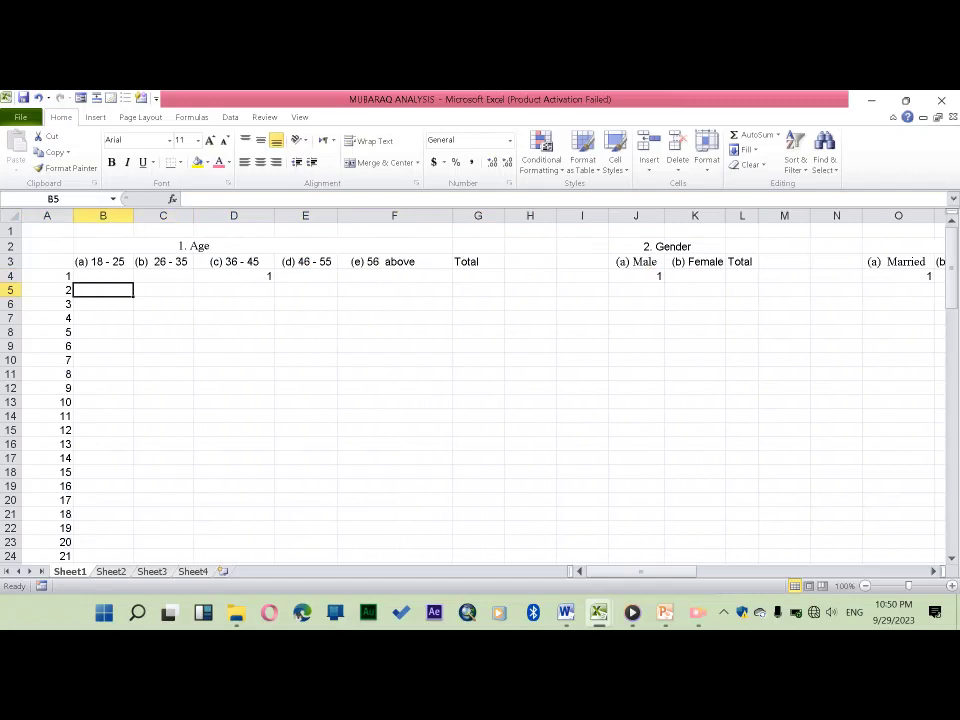
Enter 1 in C5, J5 and P5 for 26 - 35, Male and Single
{"action": "key", "text": "Right"}
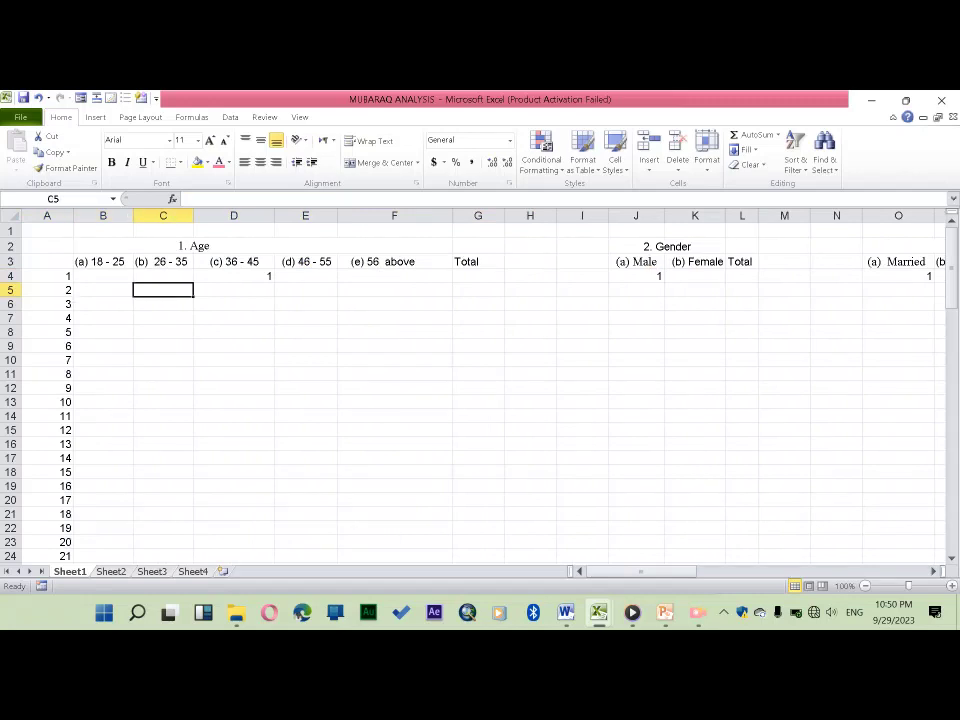
{"action": "type", "text": "1"}
{"action": "key", "text": "Right"}
{"action": "key", "text": "Right"}
{"action": "key", "text": "Right"}
{"action": "key", "text": "Right"}
{"action": "key", "text": "Right"}
{"action": "key", "text": "Right"}
{"action": "key", "text": "Right"}
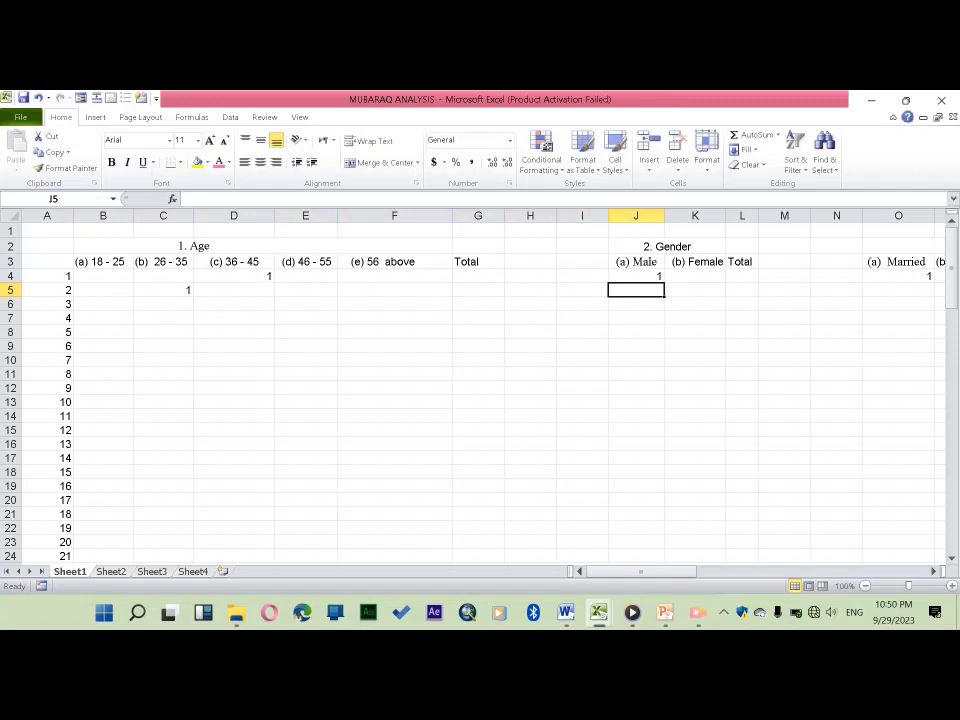
{"action": "type", "text": "1"}
{"action": "key", "text": "Right"}
{"action": "key", "text": "Right"}
{"action": "key", "text": "Right"}
{"action": "key", "text": "Right"}
{"action": "key", "text": "Right"}
{"action": "key", "text": "Right"}
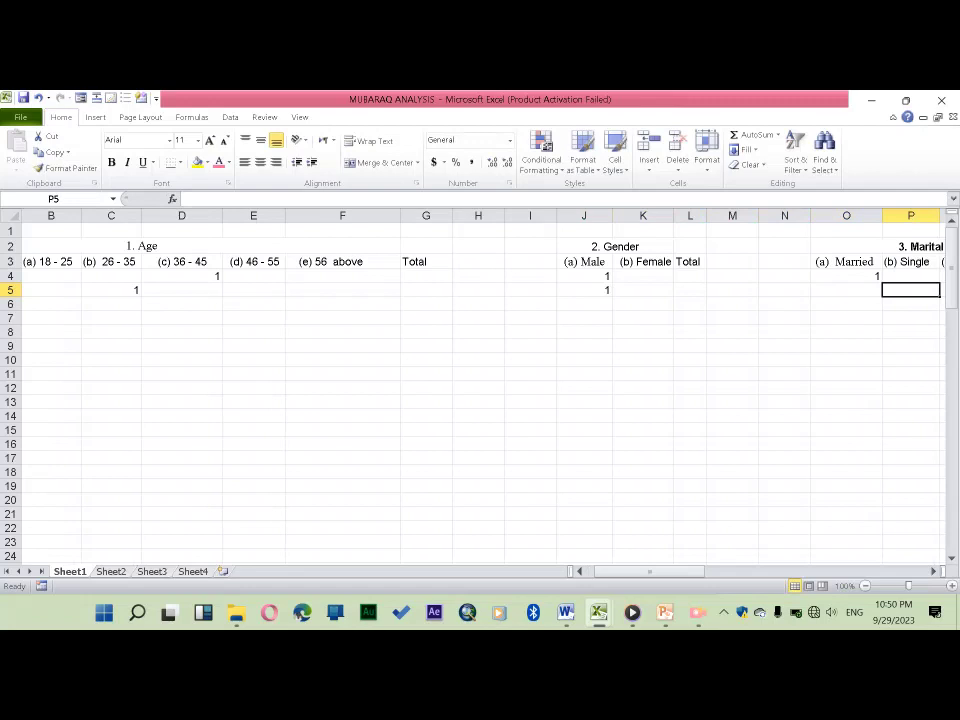
{"action": "type", "text": "1"}
{"action": "key", "text": "Right"}
{"action": "key", "text": "Right"}
{"action": "key", "text": "Right"}
{"action": "key", "text": "Right"}
{"action": "key", "text": "Right"}
{"action": "key", "text": "Right"}
Enter 1 in W5 for Secondary and AE5 for Farming, then move to B6
{"action": "key", "text": "Right"}
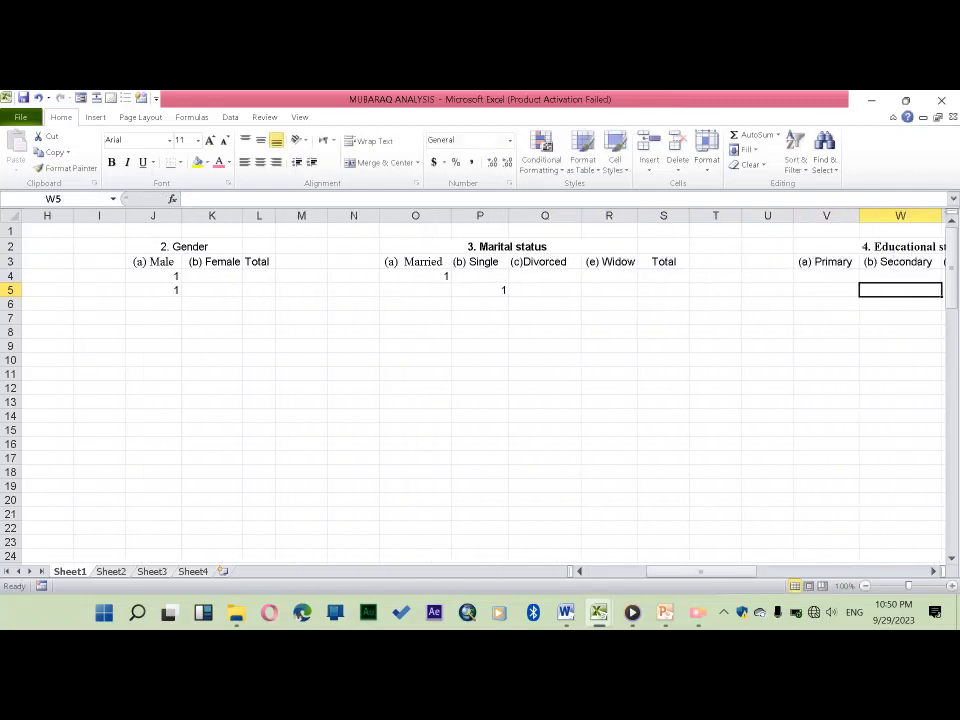
{"action": "type", "text": "1"}
{"action": "key", "text": "Right"}
{"action": "key", "text": "Right"}
{"action": "key", "text": "Right"}
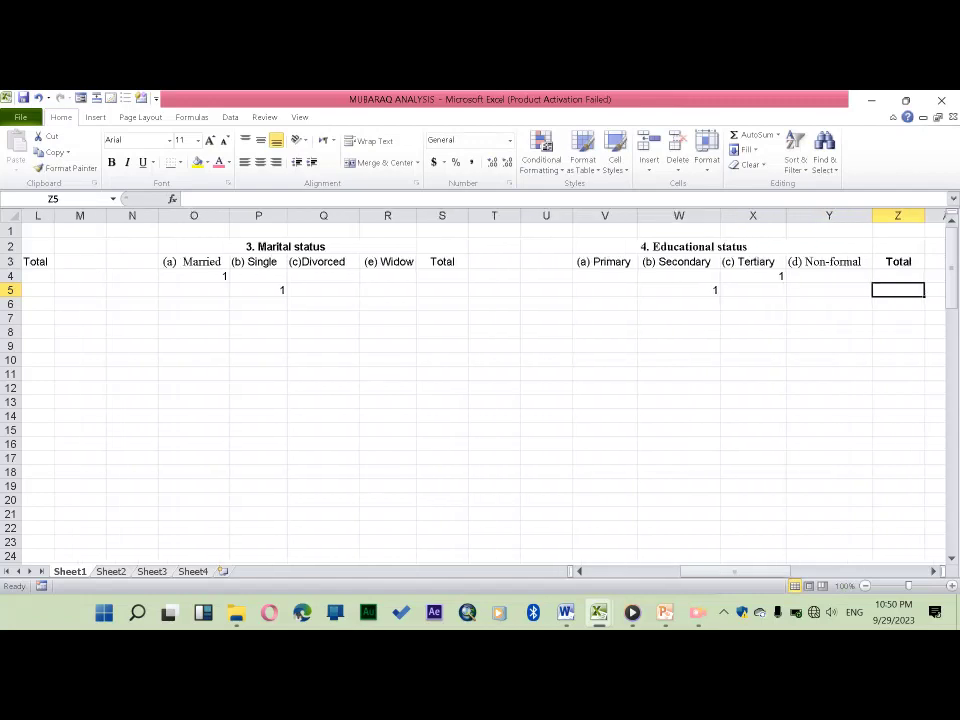
{"action": "key", "text": "Right"}
{"action": "key", "text": "Right"}
{"action": "key", "text": "Right"}
{"action": "key", "text": "Right"}
{"action": "key", "text": "Right"}
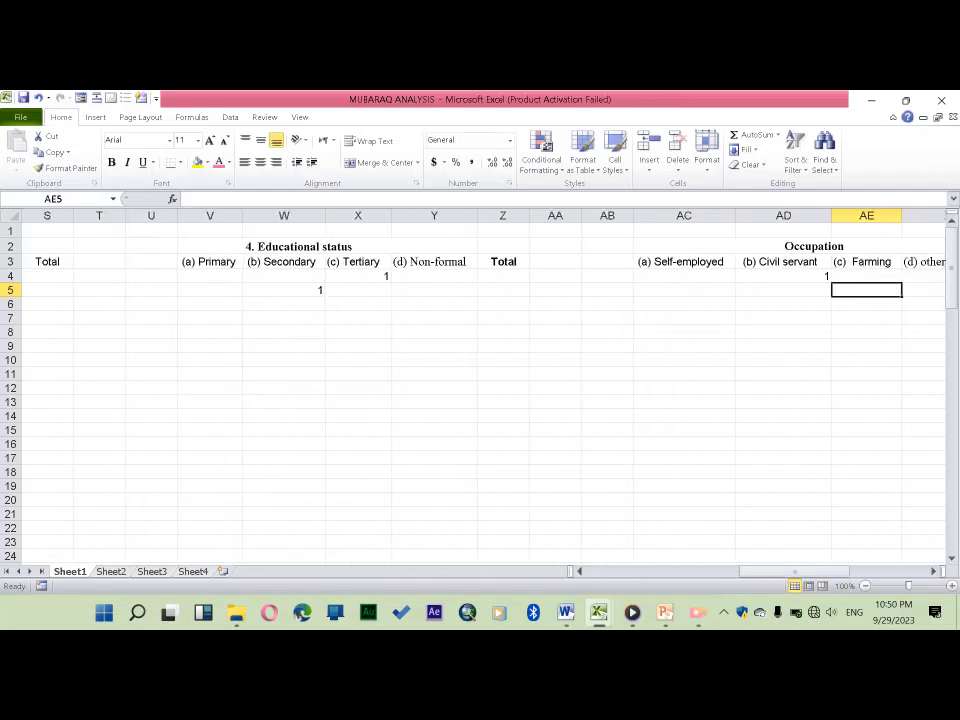
{"action": "type", "text": "1"}
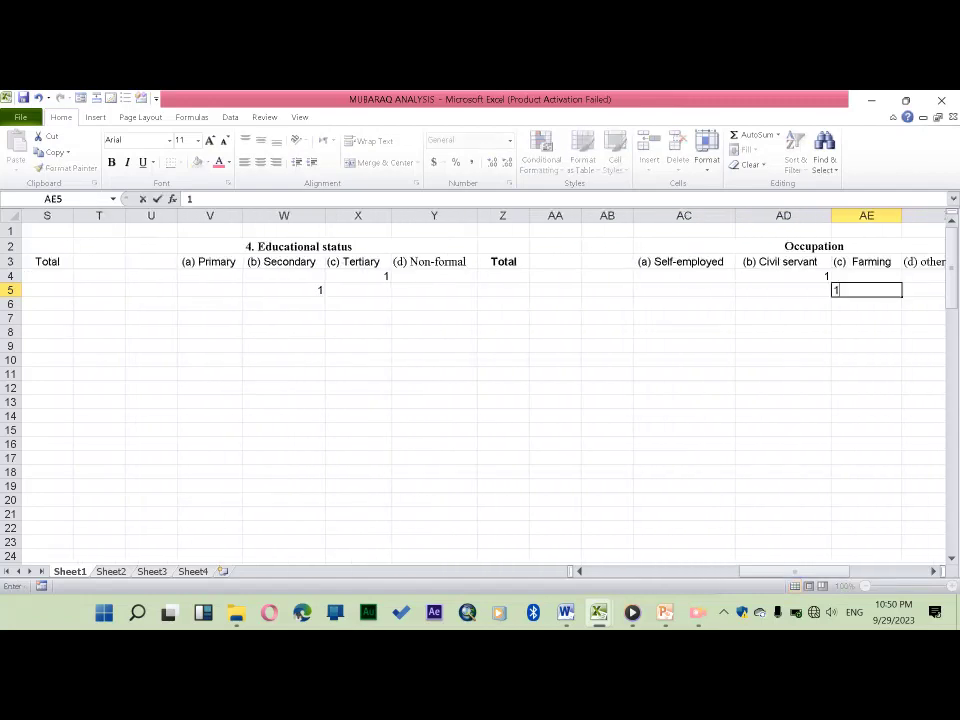
{"action": "key", "text": "Left"}
{"action": "key", "text": "Left"}
{"action": "key", "text": "Left"}
{"action": "key", "text": "Left"}
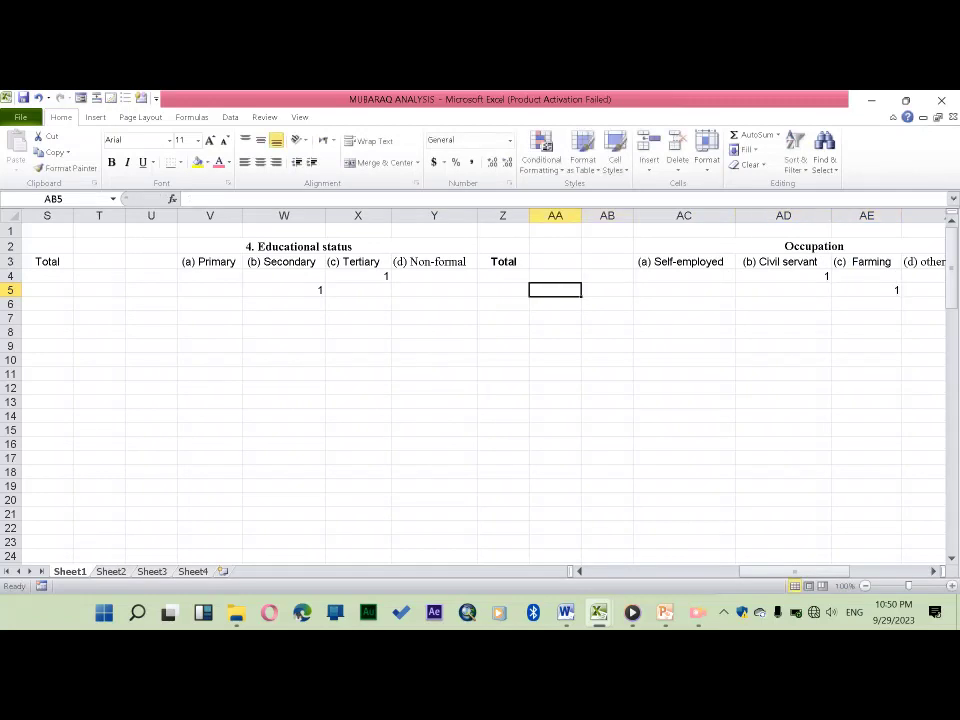
{"action": "key", "text": "Left"}
{"action": "key", "text": "Left"}
{"action": "key", "text": "Left"}
{"action": "key", "text": "Left"}
{"action": "key", "text": "Left"}
{"action": "key", "text": "Left"}
{"action": "key", "text": "Left"}
{"action": "key", "text": "Left"}
{"action": "key", "text": "Left"}
{"action": "key", "text": "Left"}
{"action": "key", "text": "Left"}
{"action": "key", "text": "Left"}
{"action": "key", "text": "Left"}
{"action": "key", "text": "Left"}
{"action": "key", "text": "Left"}
{"action": "key", "text": "Right"}
{"action": "key", "text": "Down"}
{"action": "key", "text": "Down"}
{"action": "key", "text": "Up"}
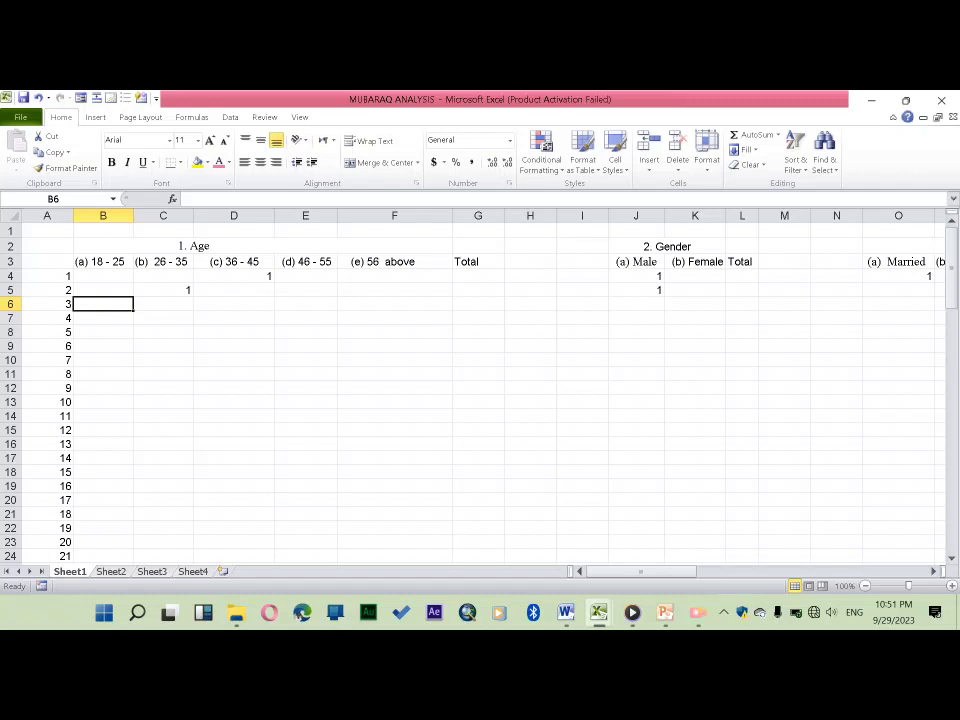
Enter 1 in E6, J6 and O6 for 46 - 55, Male and Married
{"action": "key", "text": "Right"}
{"action": "key", "text": "Right"}
{"action": "key", "text": "Right"}
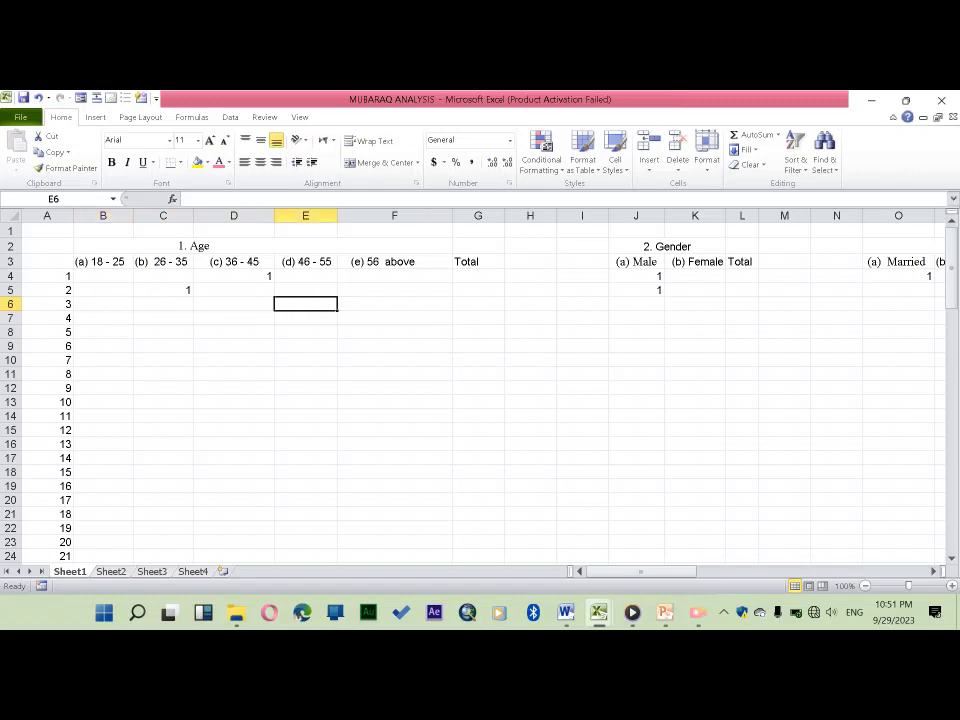
{"action": "type", "text": "1"}
{"action": "key", "text": "Right"}
{"action": "key", "text": "Right"}
{"action": "key", "text": "Right"}
{"action": "key", "text": "Right"}
{"action": "key", "text": "Right"}
{"action": "type", "text": "1"}
{"action": "key", "text": "Right"}
{"action": "key", "text": "Right"}
{"action": "key", "text": "Right"}
{"action": "key", "text": "Right"}
{"action": "key", "text": "Right"}
{"action": "type", "text": "1"}
{"action": "key", "text": "Right"}
{"action": "key", "text": "Right"}
{"action": "key", "text": "Right"}
{"action": "key", "text": "Right"}
{"action": "key", "text": "Right"}
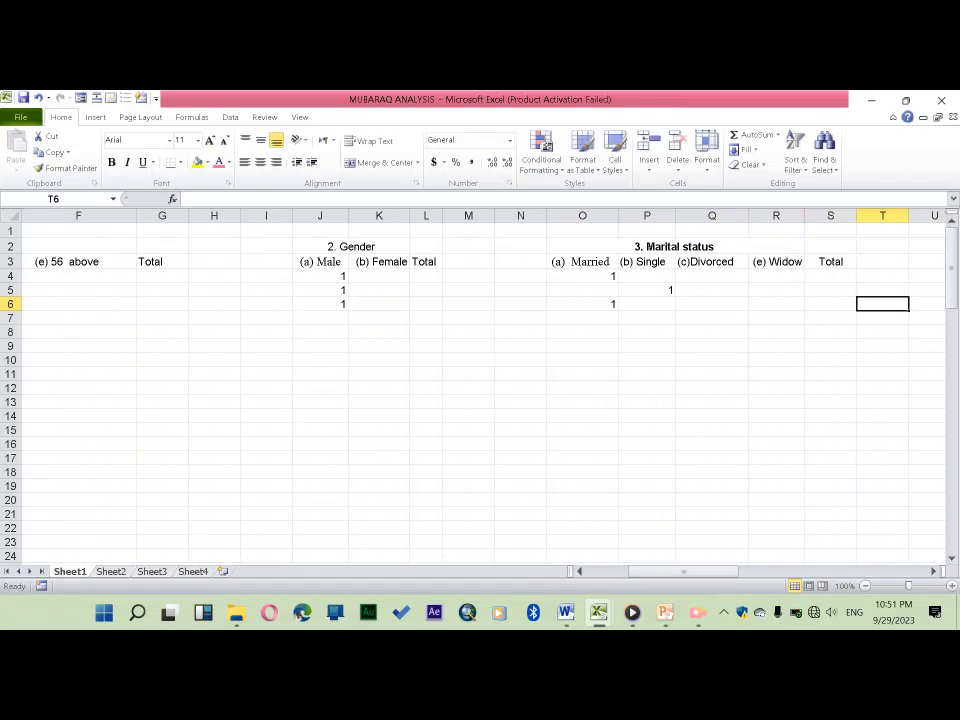
{"action": "key", "text": "Right"}
{"action": "key", "text": "Right"}
Enter 1 in X6 for Tertiary and AD6 for Civil servant, then move to row 7
{"action": "key", "text": "Right"}
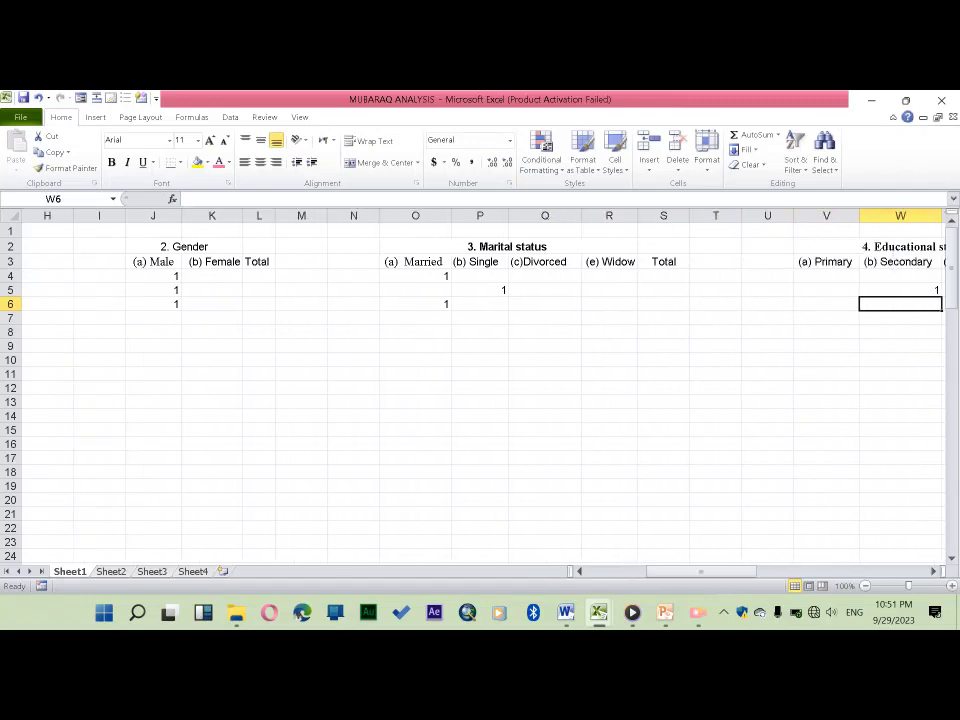
{"action": "key", "text": "Right"}
{"action": "type", "text": "1"}
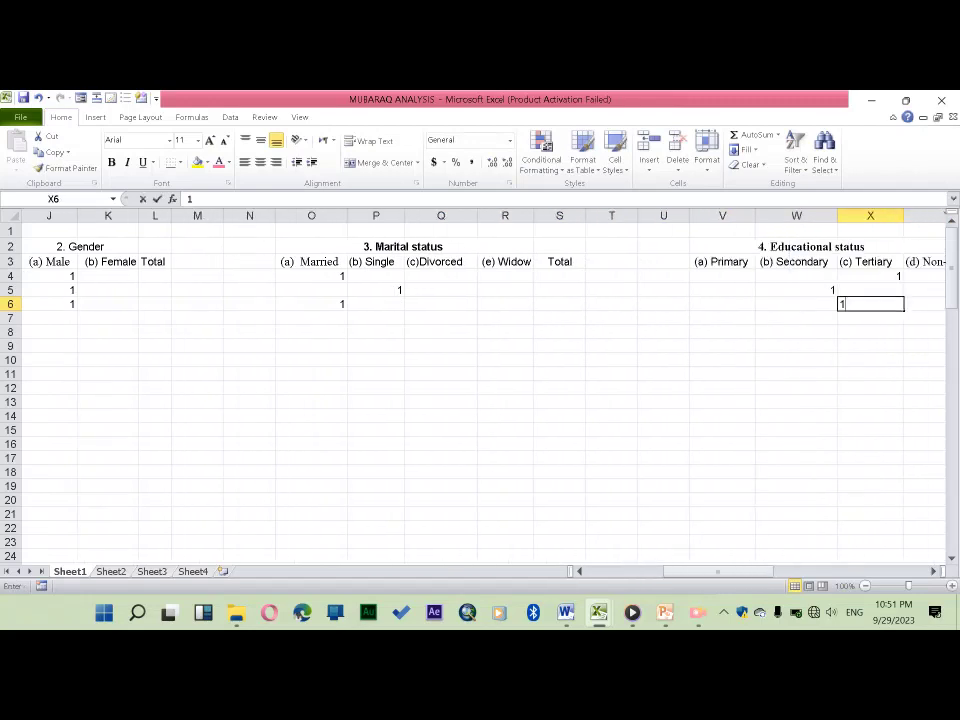
{"action": "key", "text": "Right"}
{"action": "key", "text": "Right"}
{"action": "key", "text": "Right"}
{"action": "key", "text": "Right"}
{"action": "key", "text": "Right"}
{"action": "key", "text": "Right"}
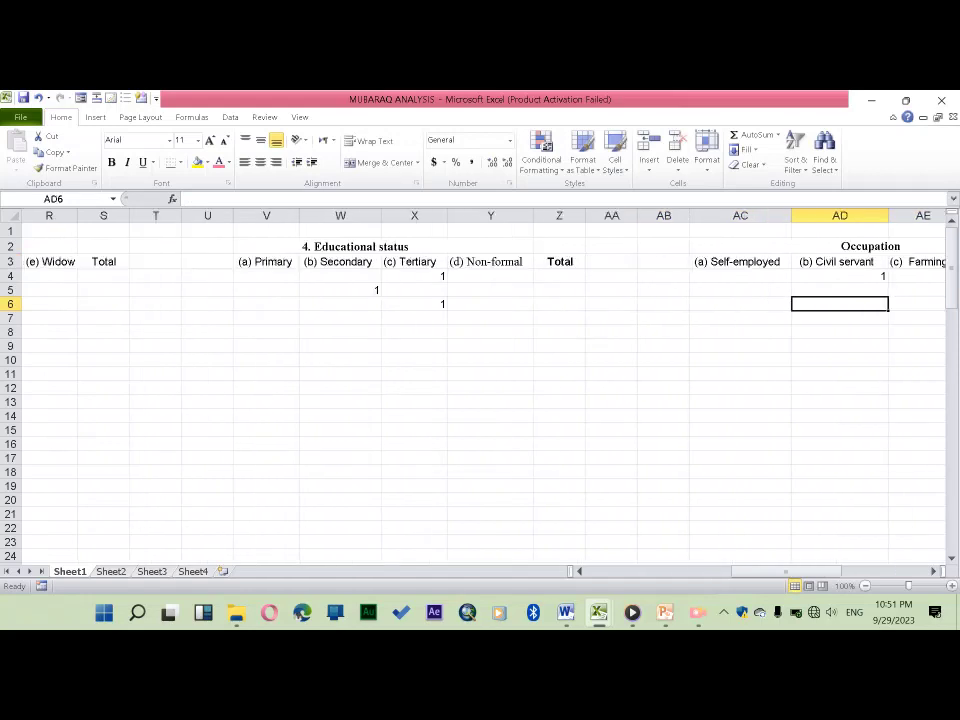
{"action": "type", "text": "1"}
{"action": "key", "text": "Right"}
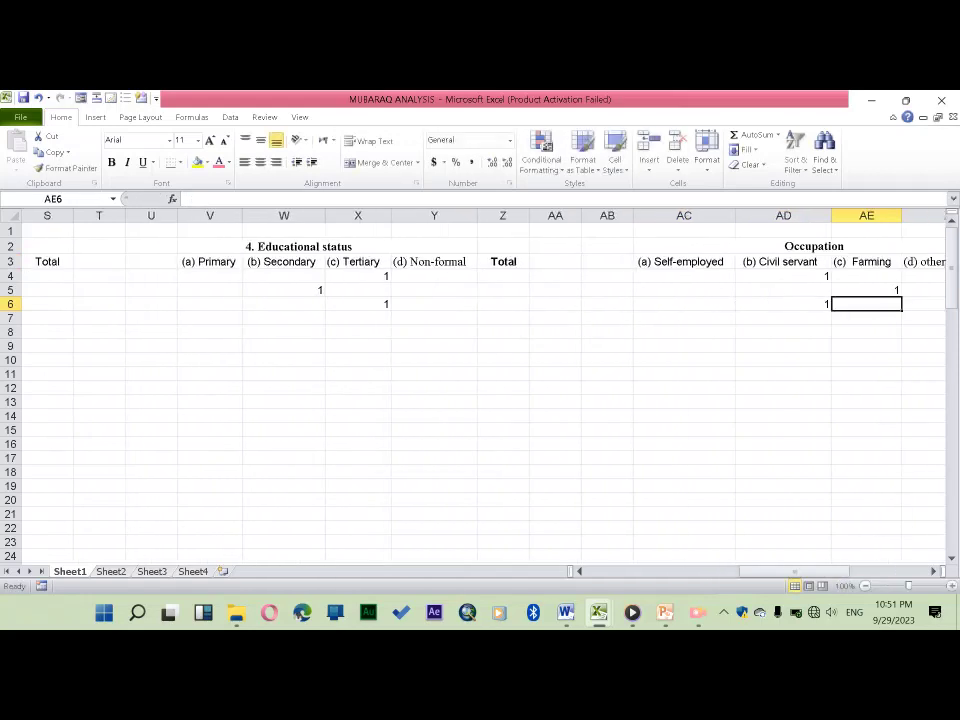
{"action": "key", "text": "Right"}
{"action": "key", "text": "Right"}
{"action": "key", "text": "Left"}
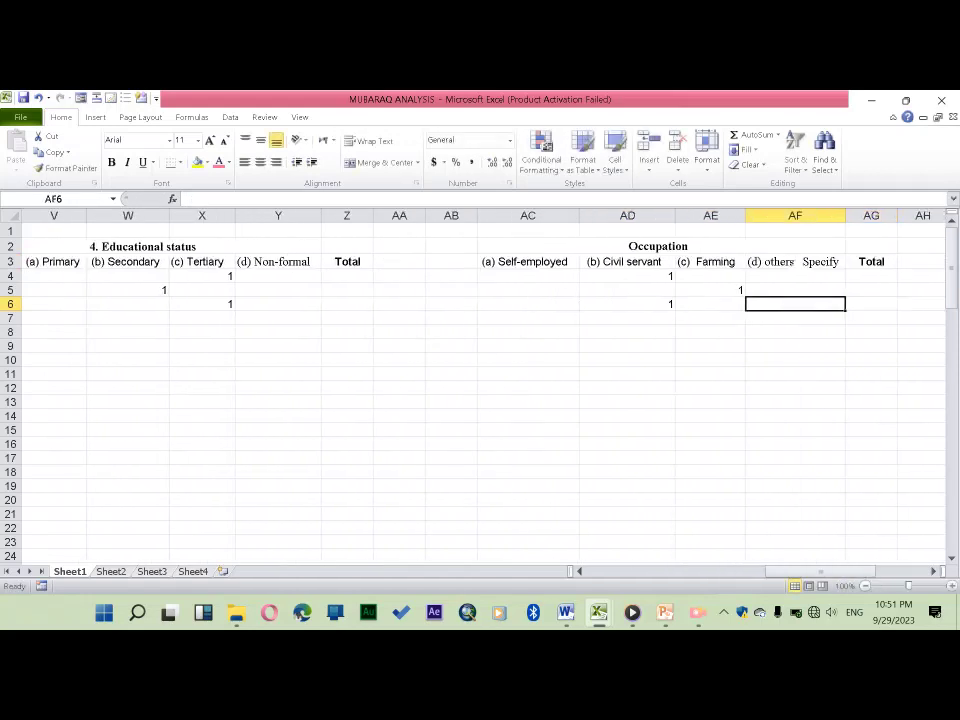
{"action": "key", "text": "Left"}
{"action": "key", "text": "Left"}
{"action": "key", "text": "Left"}
{"action": "key", "text": "Left"}
{"action": "key", "text": "Left"}
{"action": "key", "text": "Left"}
{"action": "key", "text": "Left"}
{"action": "key", "text": "Left"}
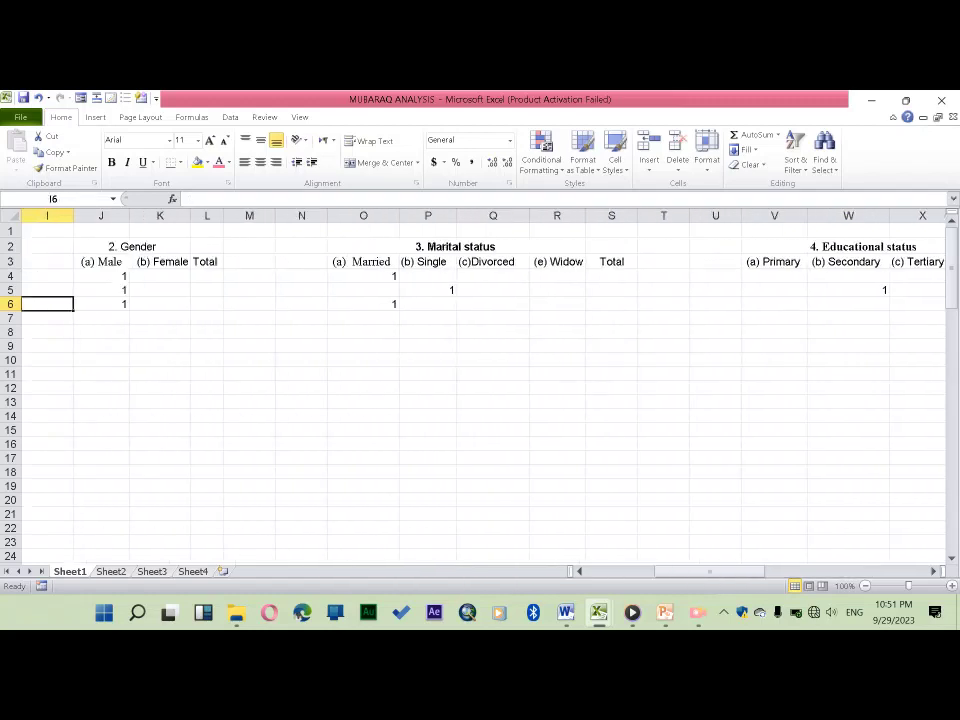
{"action": "key", "text": "Left"}
{"action": "key", "text": "Left"}
{"action": "key", "text": "Left"}
{"action": "key", "text": "Left"}
{"action": "key", "text": "Down"}
{"action": "key", "text": "Right"}
{"action": "key", "text": "Right"}
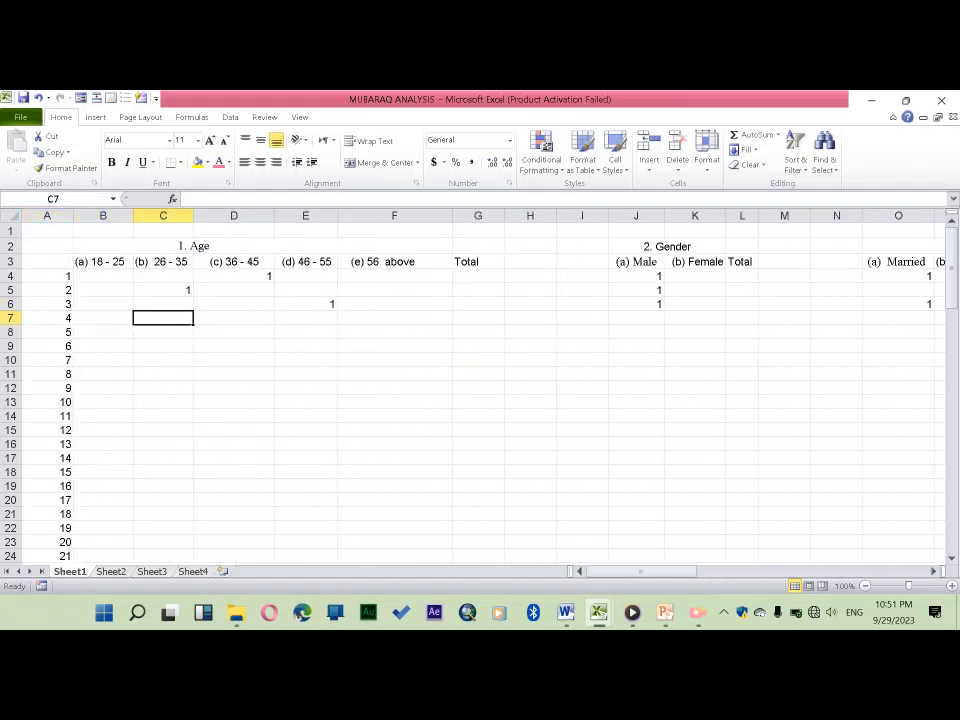
Enter 1 in D7, K7 and O7 for 36 - 45, Female and Married
{"action": "key", "text": "Right"}
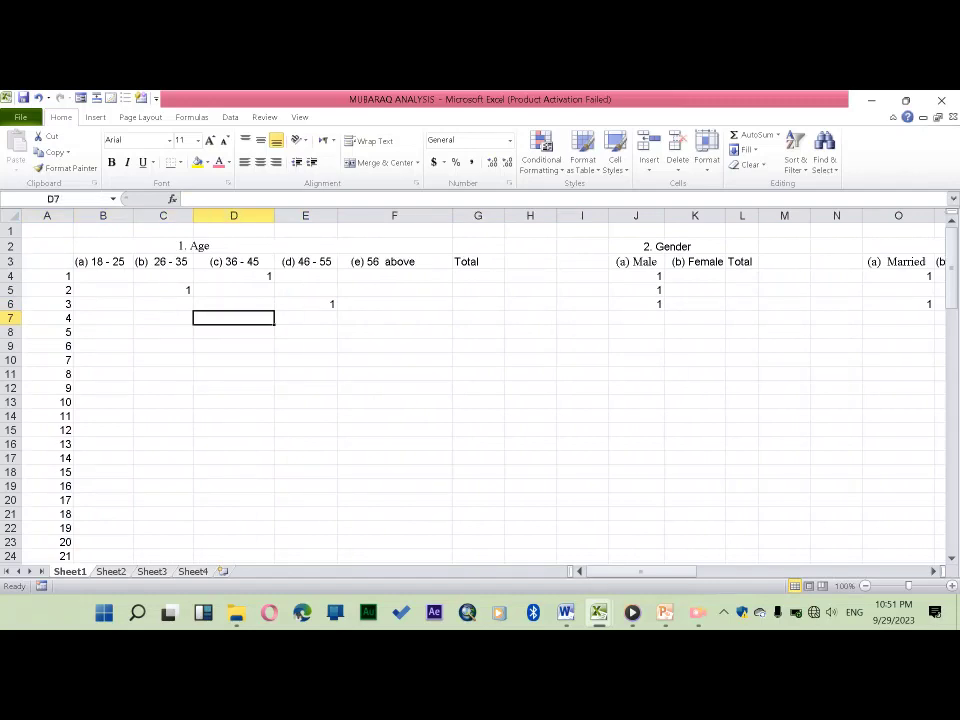
{"action": "type", "text": "1"}
{"action": "key", "text": "Tab"}
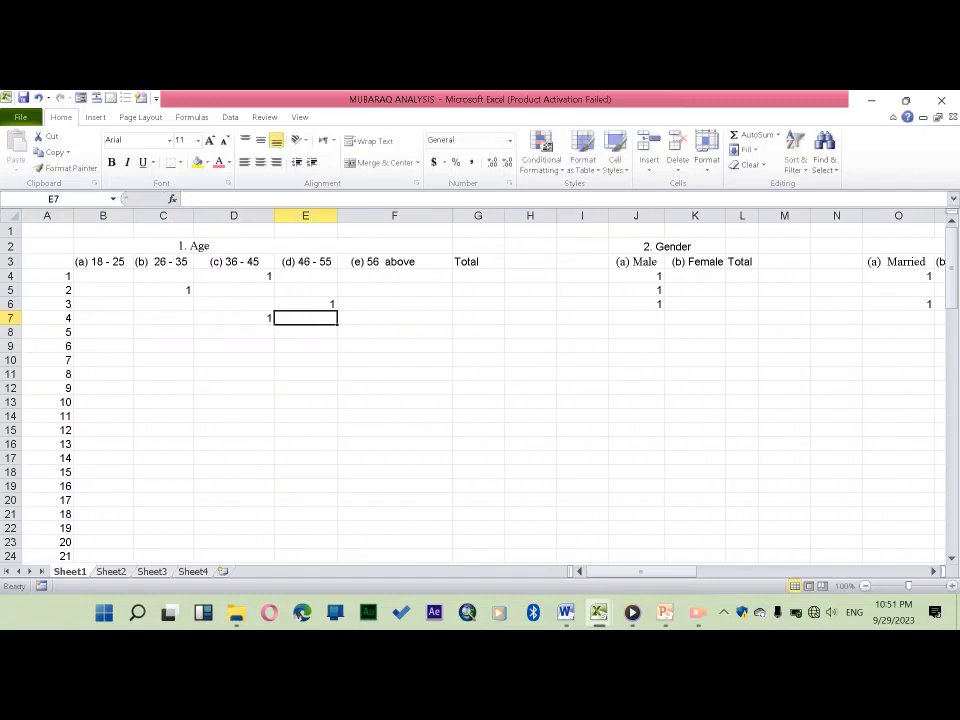
{"action": "key", "text": "Right"}
{"action": "key", "text": "Right"}
{"action": "key", "text": "Right"}
{"action": "key", "text": "Right"}
{"action": "key", "text": "Right"}
{"action": "key", "text": "Right"}
{"action": "type", "text": "1"}
{"action": "key", "text": "Right"}
{"action": "key", "text": "Right"}
{"action": "key", "text": "Right"}
{"action": "key", "text": "Right"}
{"action": "key", "text": "Right"}
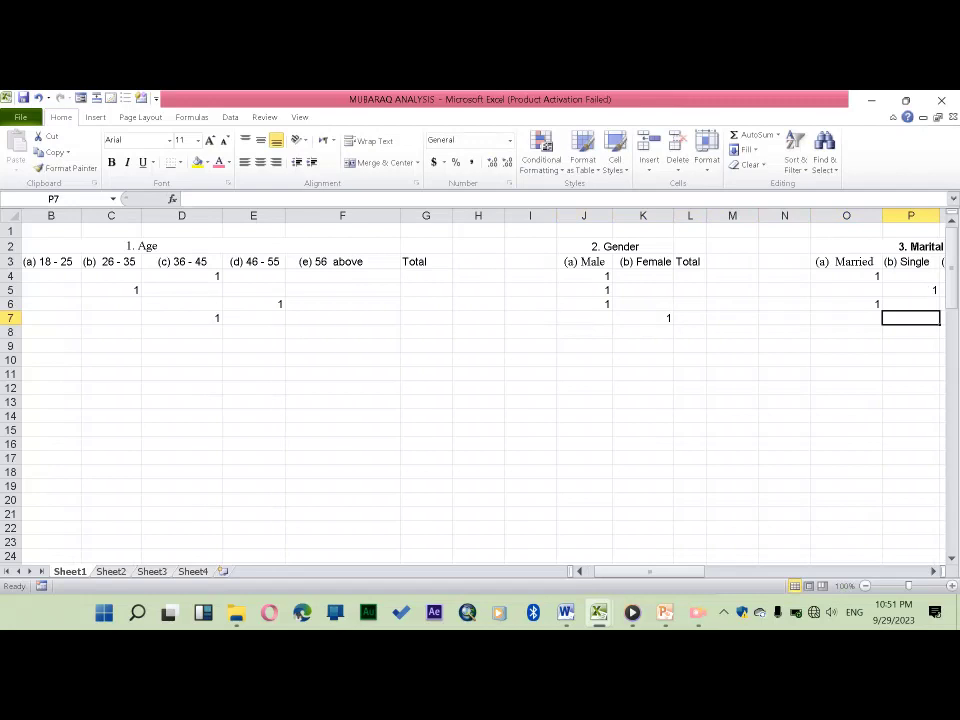
{"action": "key", "text": "Left"}
{"action": "type", "text": "1"}
{"action": "key", "text": "Right"}
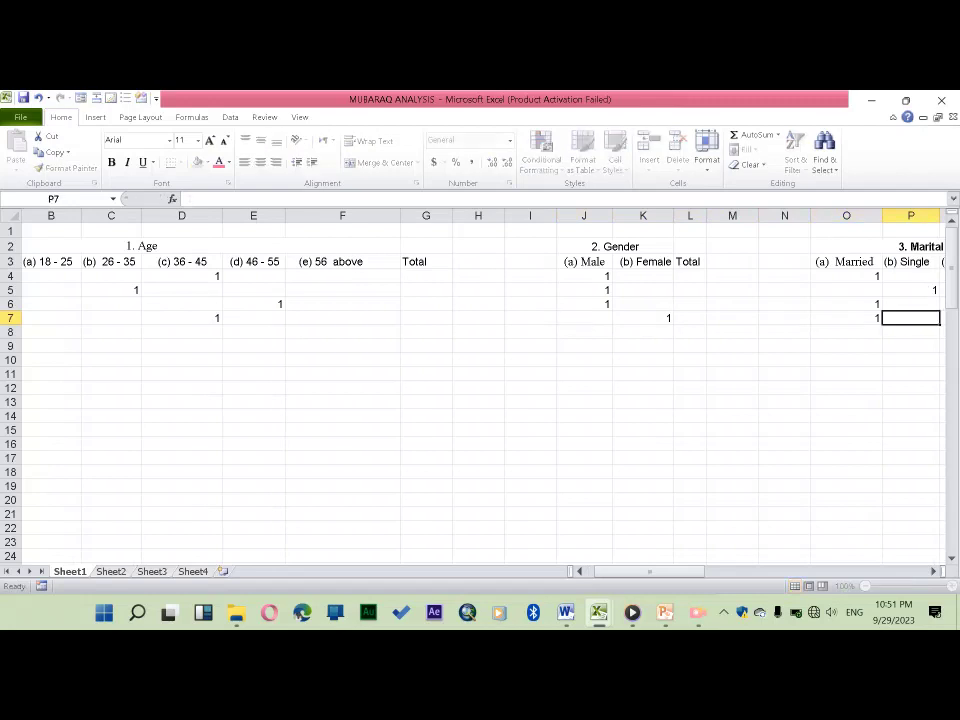
{"action": "key", "text": "Right"}
{"action": "key", "text": "Right"}
{"action": "key", "text": "Right"}
{"action": "key", "text": "Right"}
{"action": "key", "text": "Right"}
{"action": "key", "text": "Right"}
{"action": "key", "text": "Right"}
{"action": "key", "text": "Right"}
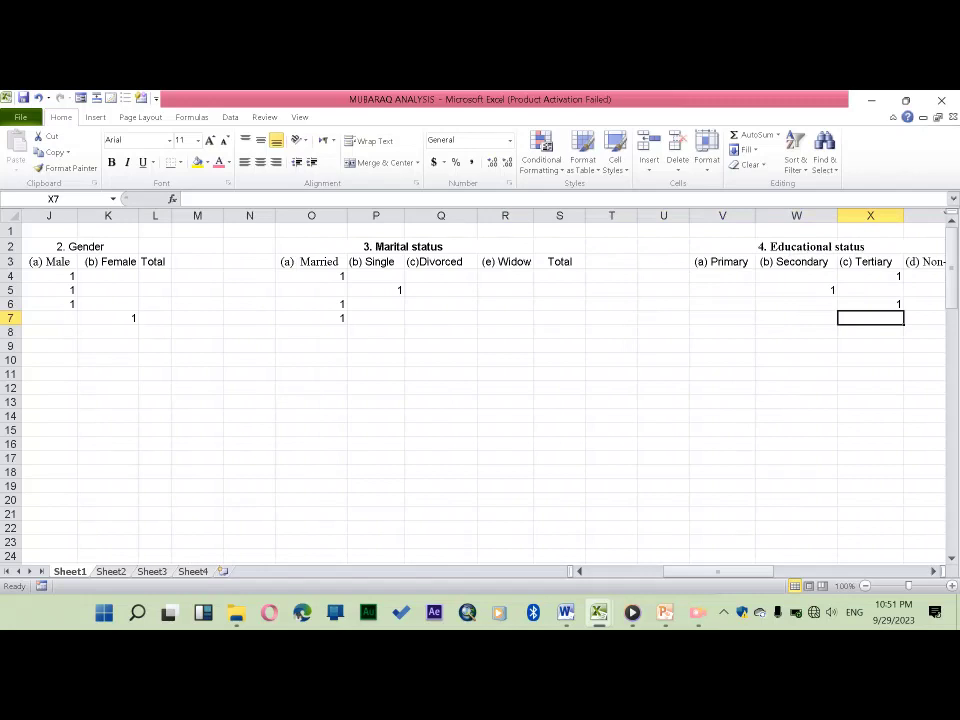
Enter 1 in W7 for Secondary and AC7 for Self-employed
{"action": "key", "text": "Left"}
{"action": "type", "text": "1"}
{"action": "key", "text": "Right"}
{"action": "key", "text": "Right"}
{"action": "key", "text": "Right"}
{"action": "key", "text": "Right"}
{"action": "key", "text": "Right"}
{"action": "key", "text": "Right"}
{"action": "key", "text": "Right"}
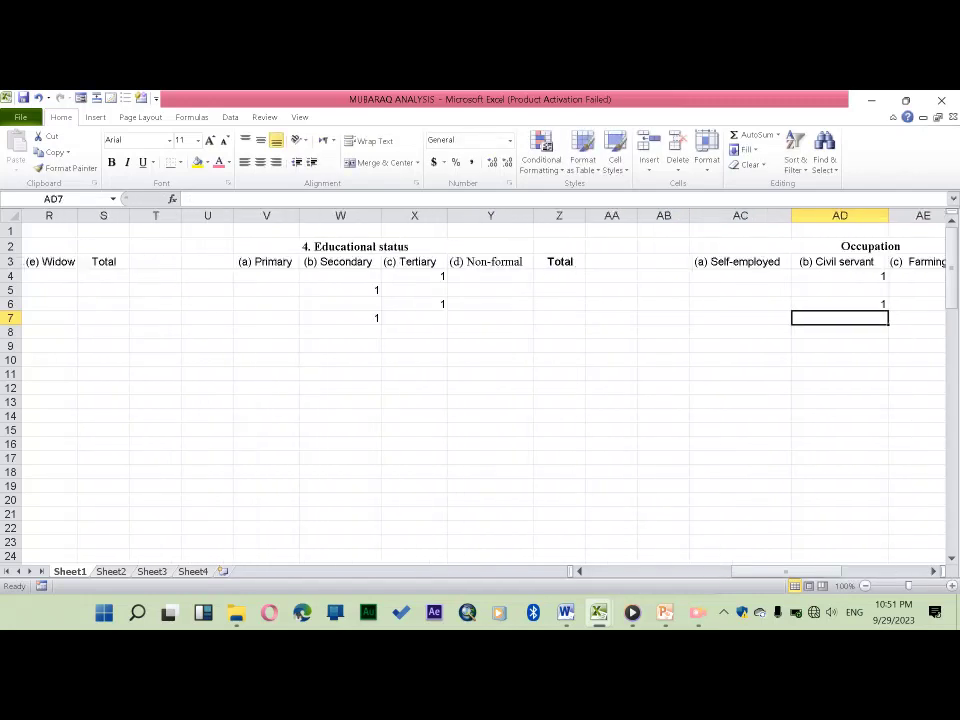
{"action": "key", "text": "Right"}
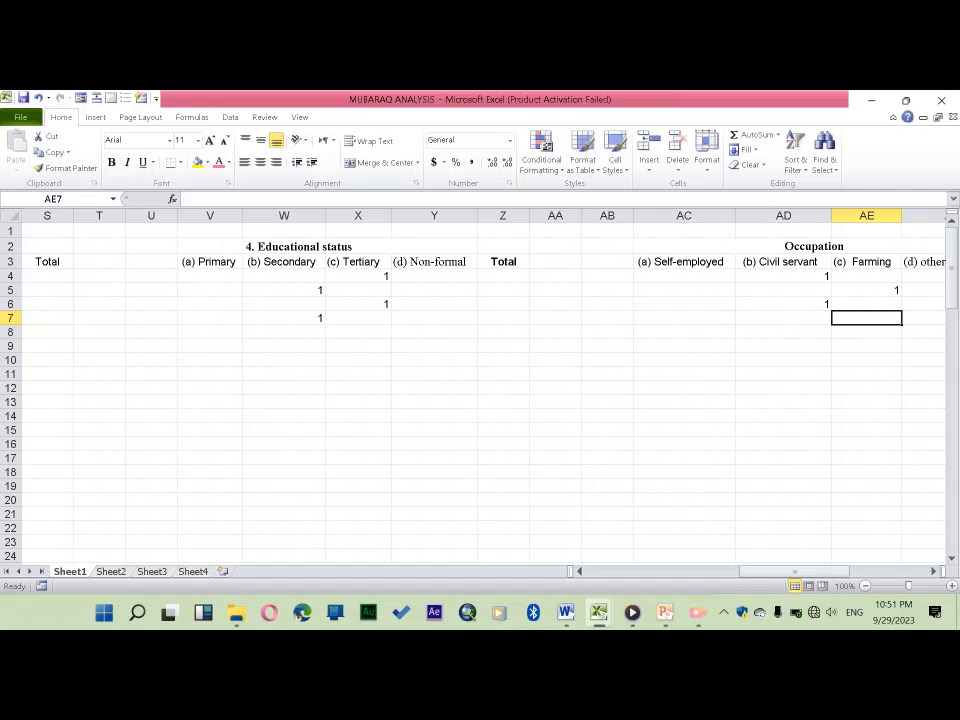
{"action": "left_click", "coordinate": [683, 317]}
{"action": "type", "text": "1"}
{"action": "key", "text": "Tab"}
Move back to row 8's 26 - 35 age cell for the next respondent
{"action": "key", "text": "Right"}
{"action": "key", "text": "Right"}
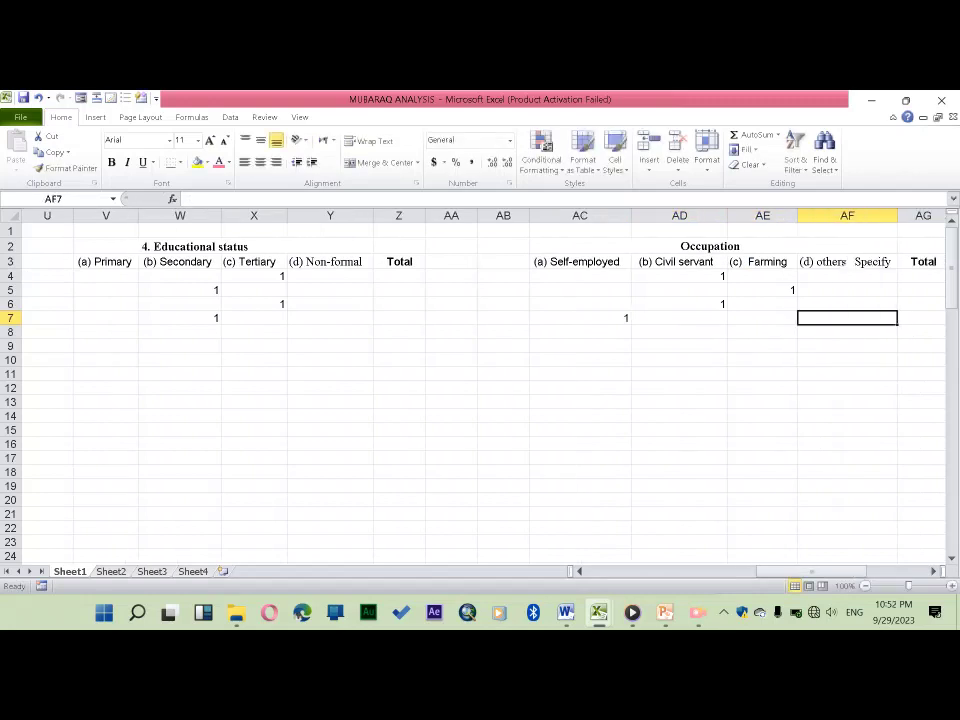
{"action": "key", "text": "Right"}
{"action": "key", "text": "Right"}
{"action": "key", "text": "Right"}
{"action": "key", "text": "Right"}
{"action": "key", "text": "Down"}
{"action": "key", "text": "Left"}
{"action": "key", "text": "Left"}
{"action": "key", "text": "Left"}
{"action": "key", "text": "Left"}
{"action": "key", "text": "Left"}
{"action": "key", "text": "Left"}
{"action": "key", "text": "Left"}
{"action": "key", "text": "Left"}
{"action": "key", "text": "Left"}
{"action": "key", "text": "Left"}
{"action": "key", "text": "Left"}
{"action": "key", "text": "Left"}
{"action": "key", "text": "Left"}
{"action": "key", "text": "Left"}
{"action": "key", "text": "Left"}
{"action": "key", "text": "Left"}
{"action": "key", "text": "Left"}
{"action": "key", "text": "Left"}
{"action": "key", "text": "Left"}
{"action": "key", "text": "Left"}
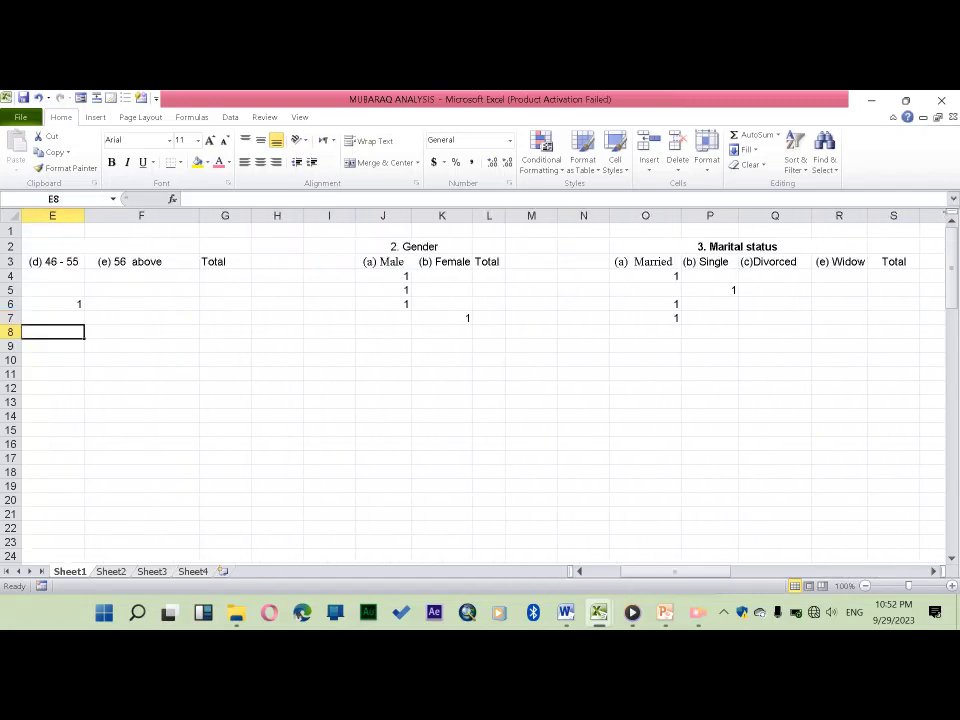
{"action": "key", "text": "Left"}
{"action": "key", "text": "Left"}
{"action": "key", "text": "Left"}
{"action": "key", "text": "Down"}
{"action": "key", "text": "Up"}
{"action": "key", "text": "Right"}
{"action": "key", "text": "Right"}
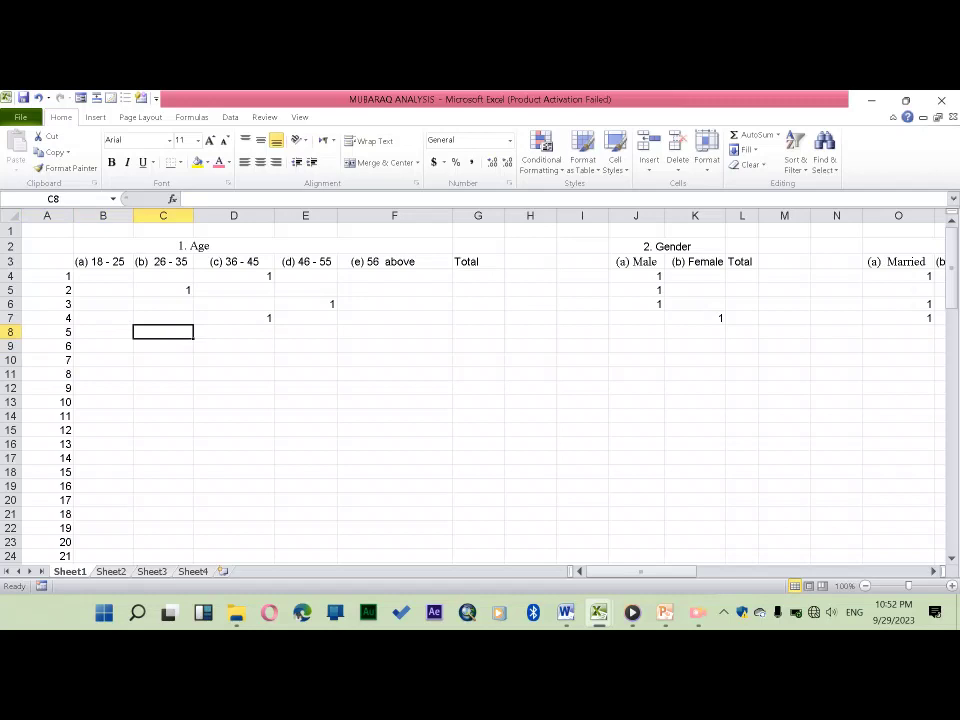
Enter 1 in C8 for 26 - 35 and J8 for Male
{"action": "type", "text": "1"}
{"action": "key", "text": "Right"}
{"action": "key", "text": "Right"}
{"action": "key", "text": "Right"}
{"action": "key", "text": "Right"}
{"action": "key", "text": "Right"}
{"action": "key", "text": "Right"}
{"action": "key", "text": "Right"}
{"action": "key", "text": "Right"}
{"action": "key", "text": "Left"}
{"action": "type", "text": "1"}
{"action": "key", "text": "Right"}
{"action": "key", "text": "Right"}
{"action": "key", "text": "Right"}
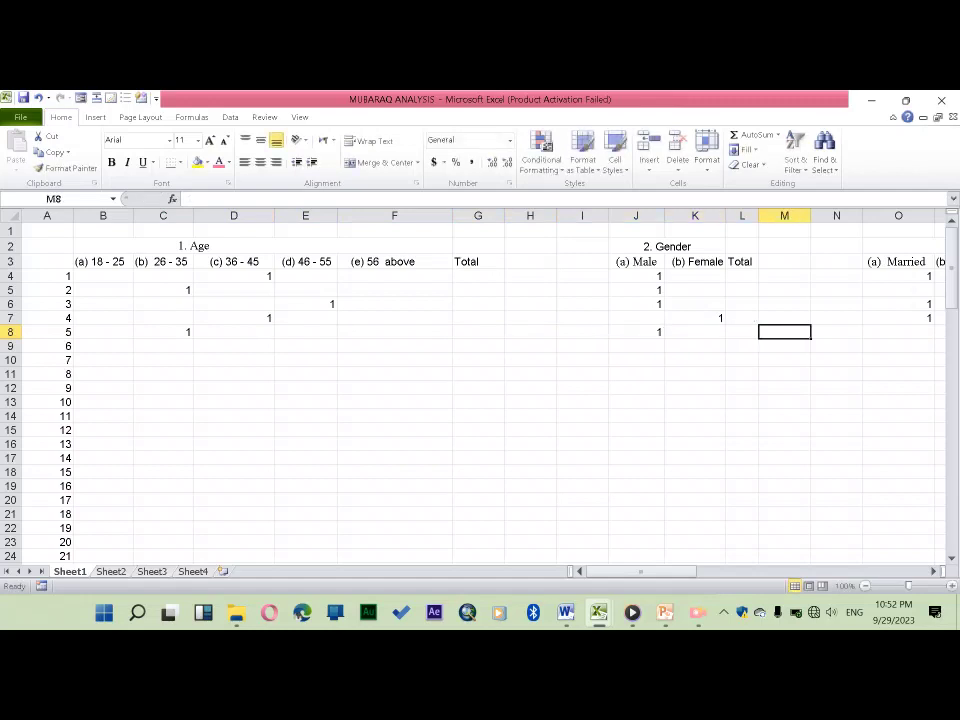
Enter 1 in Q8, Y8 and AF8 for Divorced, Non-formal and others, then go to row 9
{"action": "left_click", "coordinate": [898, 332]}
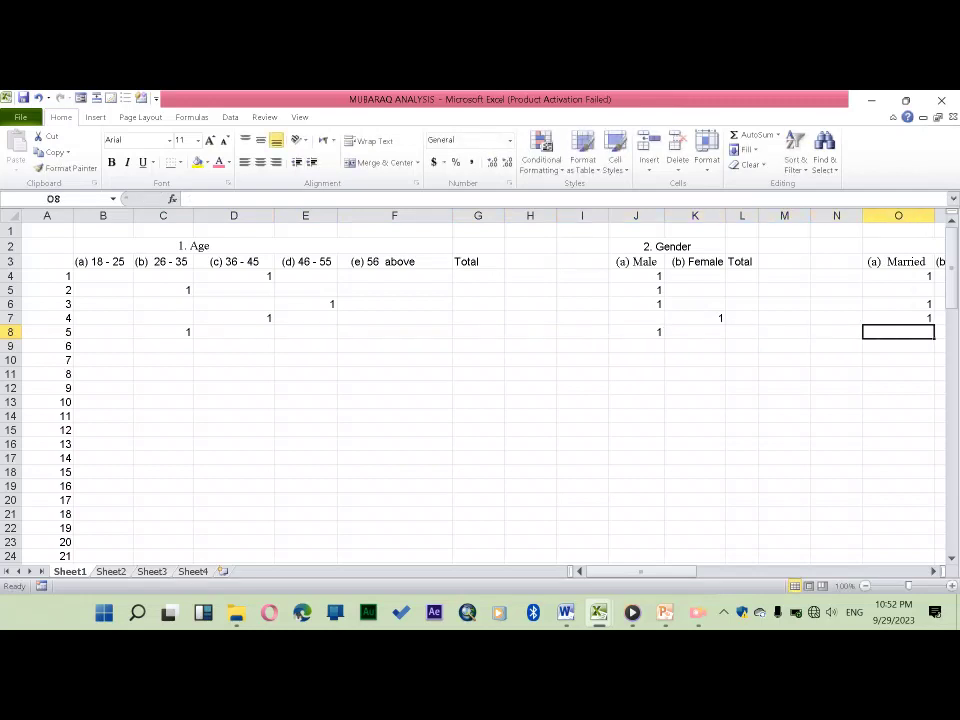
{"action": "key", "text": "Right"}
{"action": "key", "text": "Right"}
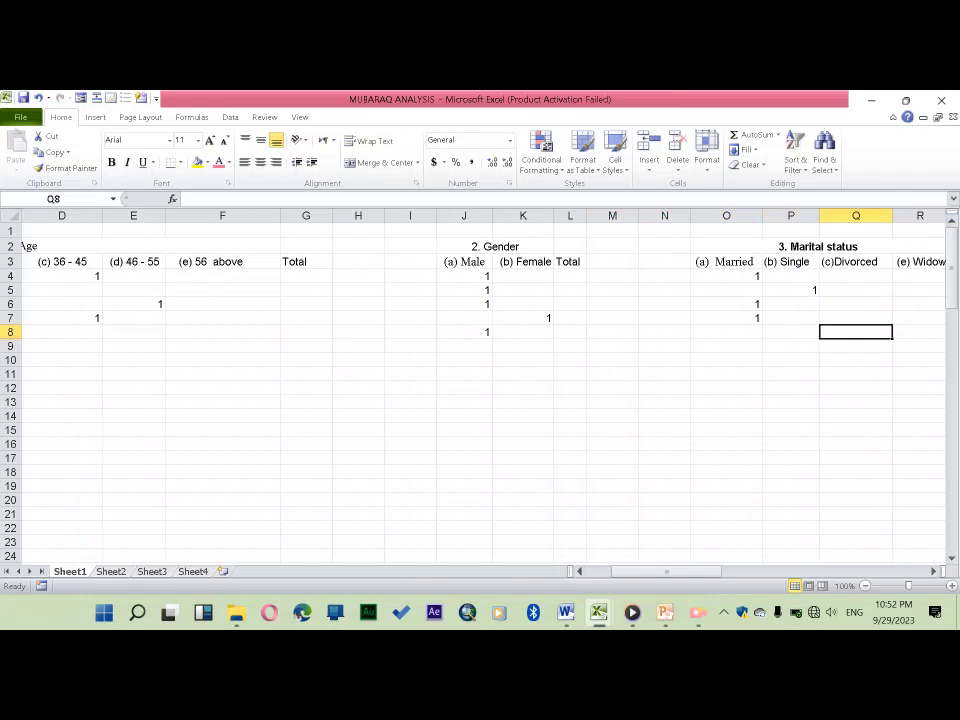
{"action": "type", "text": "1"}
{"action": "key", "text": "Right"}
{"action": "key", "text": "Right"}
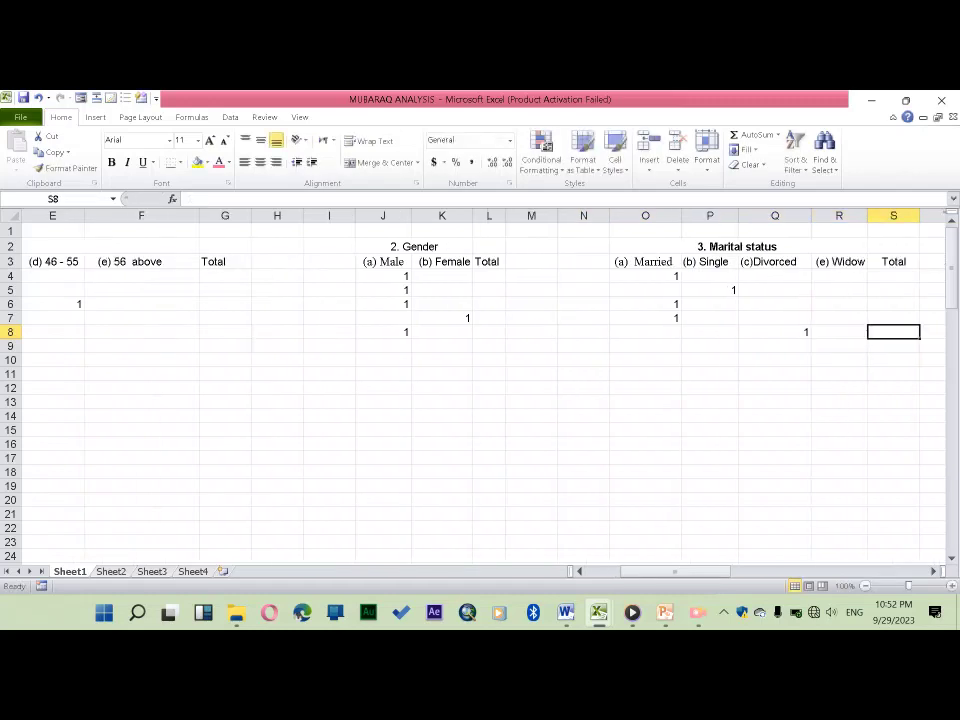
{"action": "key", "text": "Right"}
{"action": "key", "text": "Right"}
{"action": "key", "text": "Right"}
{"action": "key", "text": "Right"}
{"action": "key", "text": "Right"}
{"action": "key", "text": "Right"}
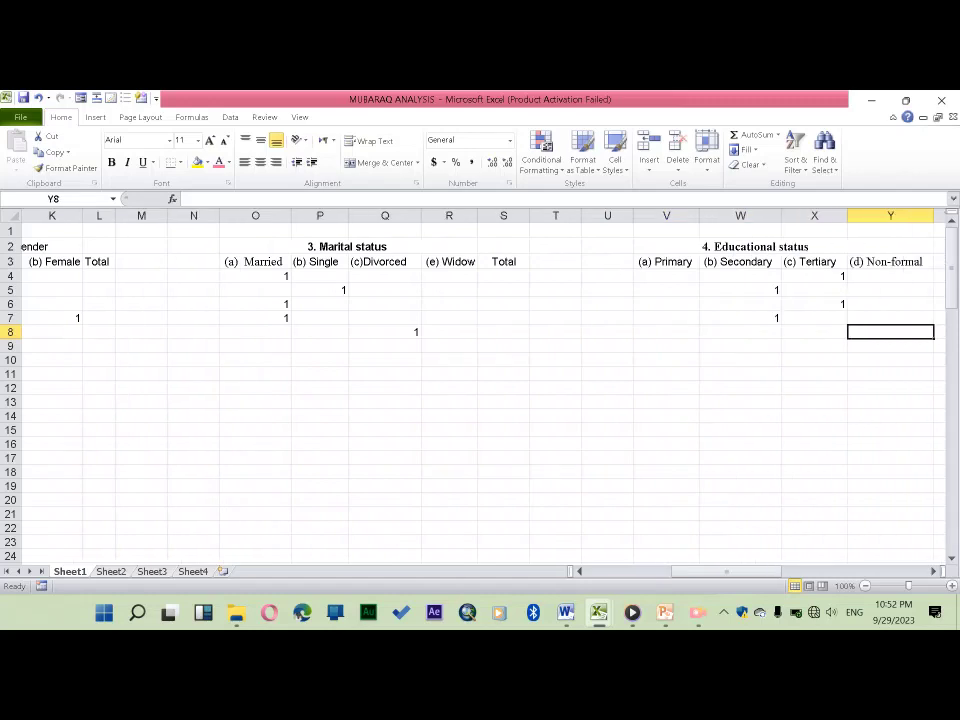
{"action": "type", "text": "1"}
{"action": "key", "text": "Right"}
{"action": "key", "text": "Right"}
{"action": "key", "text": "Right"}
{"action": "key", "text": "Right"}
{"action": "key", "text": "Right"}
{"action": "key", "text": "Right"}
{"action": "key", "text": "Right"}
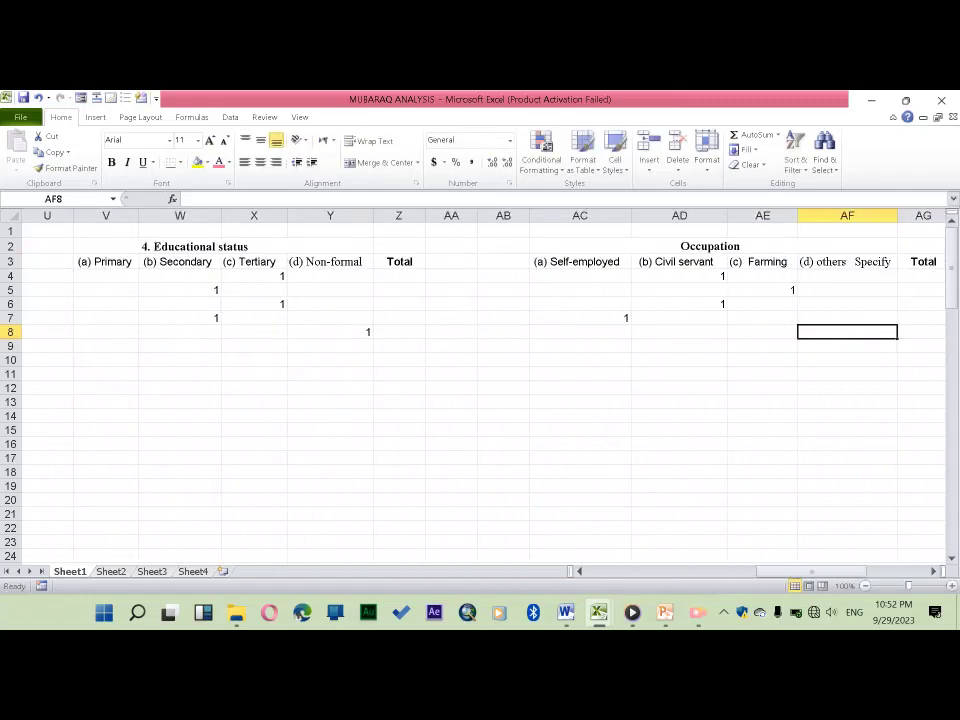
{"action": "type", "text": "1"}
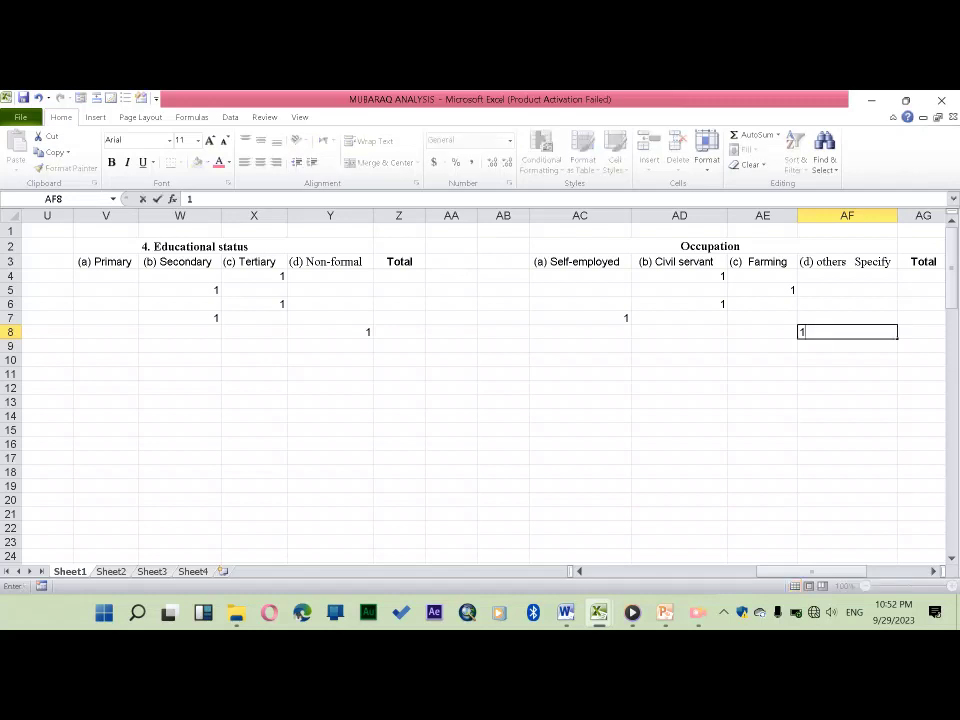
{"action": "key", "text": "Left"}
{"action": "key", "text": "Left"}
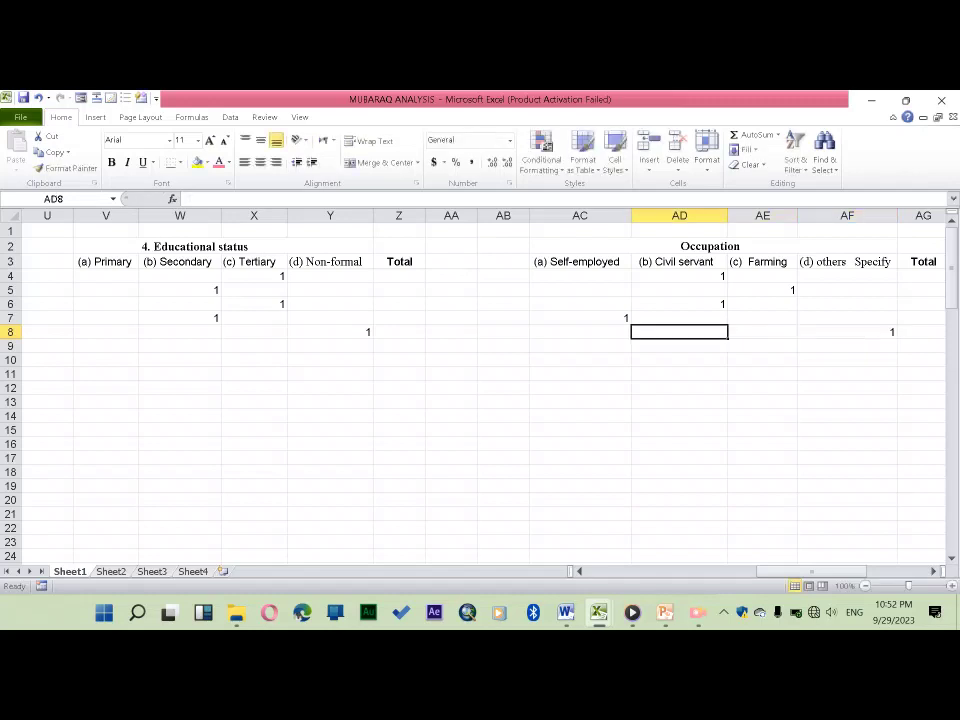
{"action": "key", "text": "Left"}
{"action": "key", "text": "Left"}
{"action": "key", "text": "Left"}
{"action": "key", "text": "Left"}
{"action": "key", "text": "Left"}
{"action": "key", "text": "Left"}
{"action": "key", "text": "Left"}
{"action": "key", "text": "Left"}
{"action": "key", "text": "Left"}
{"action": "key", "text": "Down"}
{"action": "key", "text": "Right"}
{"action": "key", "text": "Right"}
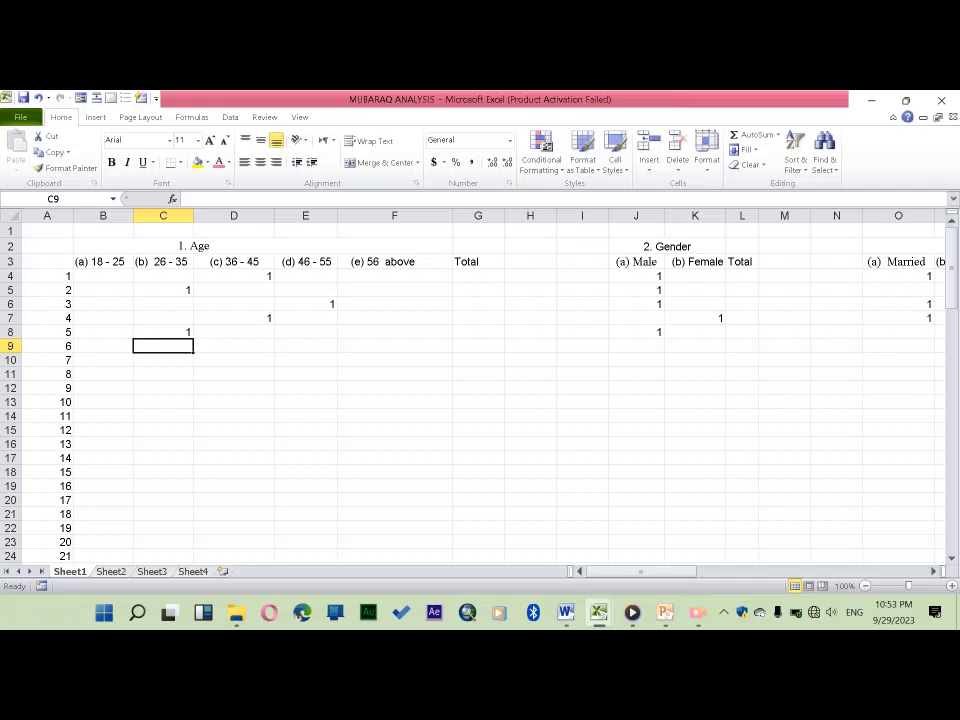
Check the 26 - 35 column, then enter 1 in row 9 for 18 - 25 and Female
{"action": "key", "text": "Up"}
{"action": "key", "text": "Up"}
{"action": "key", "text": "Up"}
{"action": "key", "text": "Up"}
{"action": "key", "text": "Up"}
{"action": "key", "text": "Down"}
{"action": "key", "text": "Down"}
{"action": "key", "text": "Down"}
{"action": "key", "text": "Down"}
{"action": "key", "text": "Down"}
{"action": "left_click", "coordinate": [103, 345]}
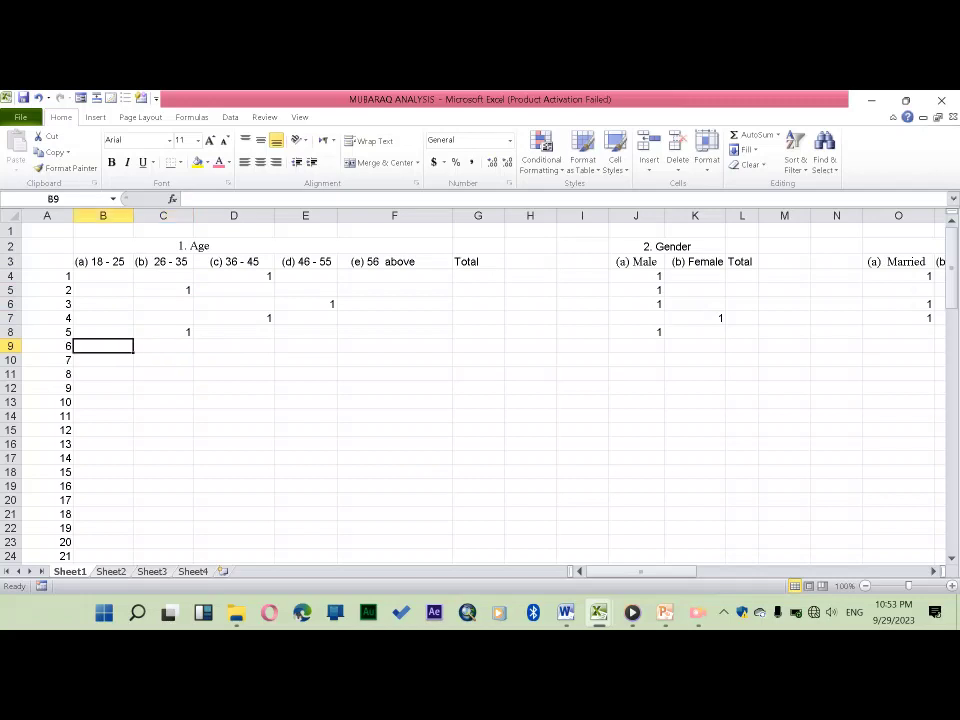
{"action": "type", "text": "1"}
{"action": "key", "text": "Right"}
{"action": "key", "text": "Right"}
{"action": "key", "text": "Right"}
{"action": "key", "text": "Right"}
{"action": "key", "text": "Right"}
{"action": "key", "text": "Right"}
{"action": "key", "text": "Right"}
{"action": "key", "text": "Right"}
{"action": "key", "text": "Right"}
{"action": "type", "text": "1"}
{"action": "key", "text": "Right"}
{"action": "key", "text": "Right"}
{"action": "key", "text": "Right"}
{"action": "key", "text": "Right"}
{"action": "key", "text": "Right"}
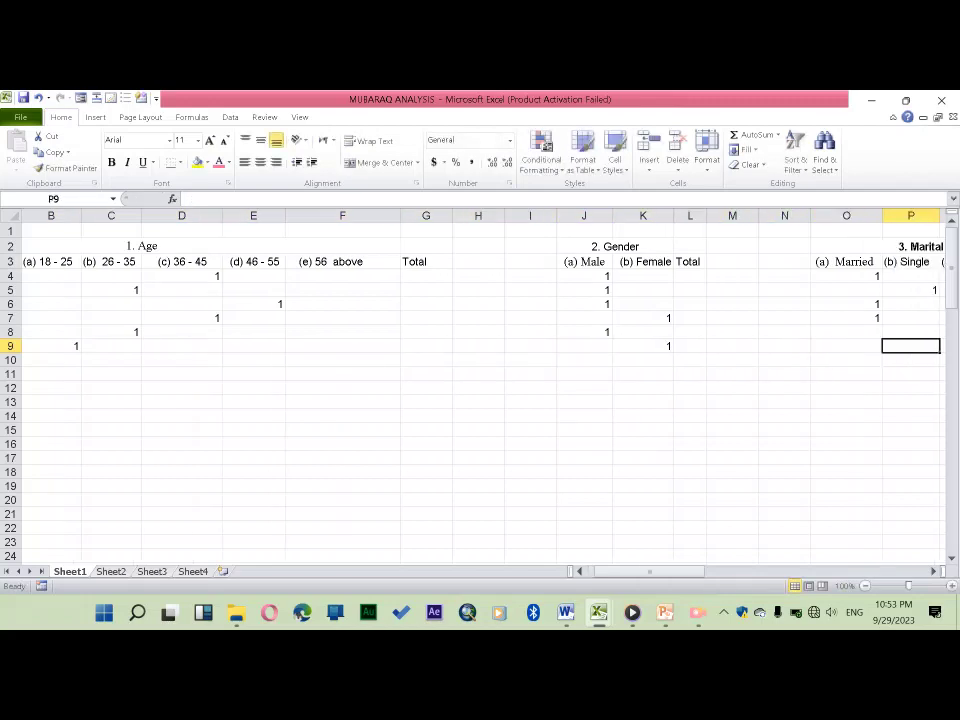
{"action": "key", "text": "Right"}
{"action": "key", "text": "Right"}
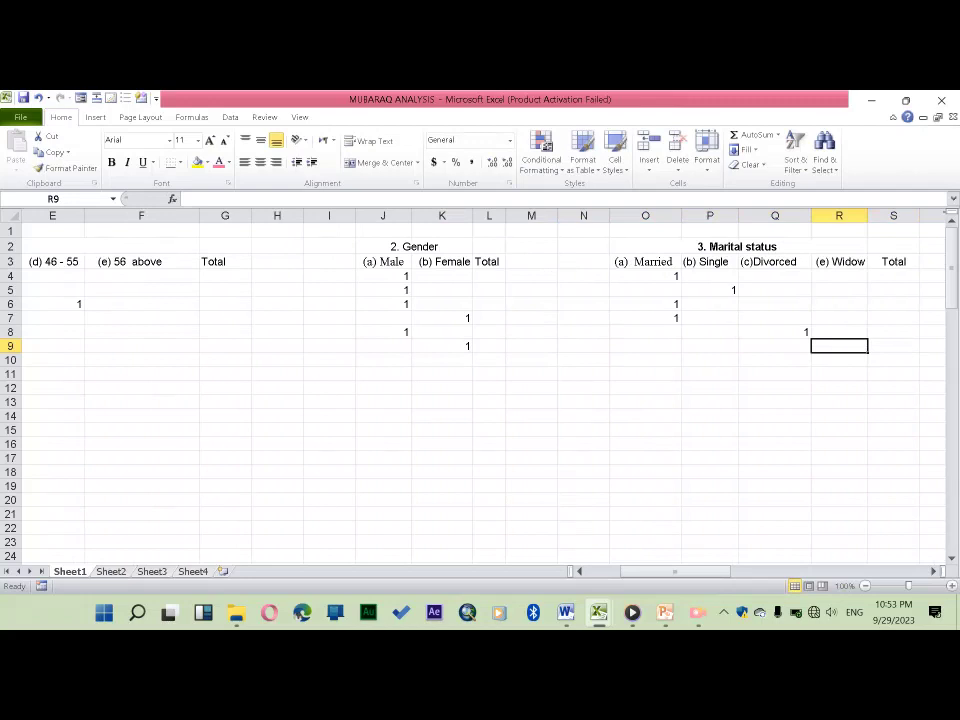
Enter 1 in row 9 for Single, Primary and others (AF9), then move to row 10
{"action": "key", "text": "Left"}
{"action": "key", "text": "Left"}
{"action": "key", "text": "Left"}
{"action": "key", "text": "Right"}
{"action": "type", "text": "1"}
{"action": "key", "text": "Right"}
{"action": "key", "text": "Right"}
{"action": "key", "text": "Right"}
{"action": "key", "text": "Right"}
{"action": "key", "text": "Right"}
{"action": "key", "text": "Right"}
{"action": "key", "text": "Right"}
{"action": "key", "text": "Right"}
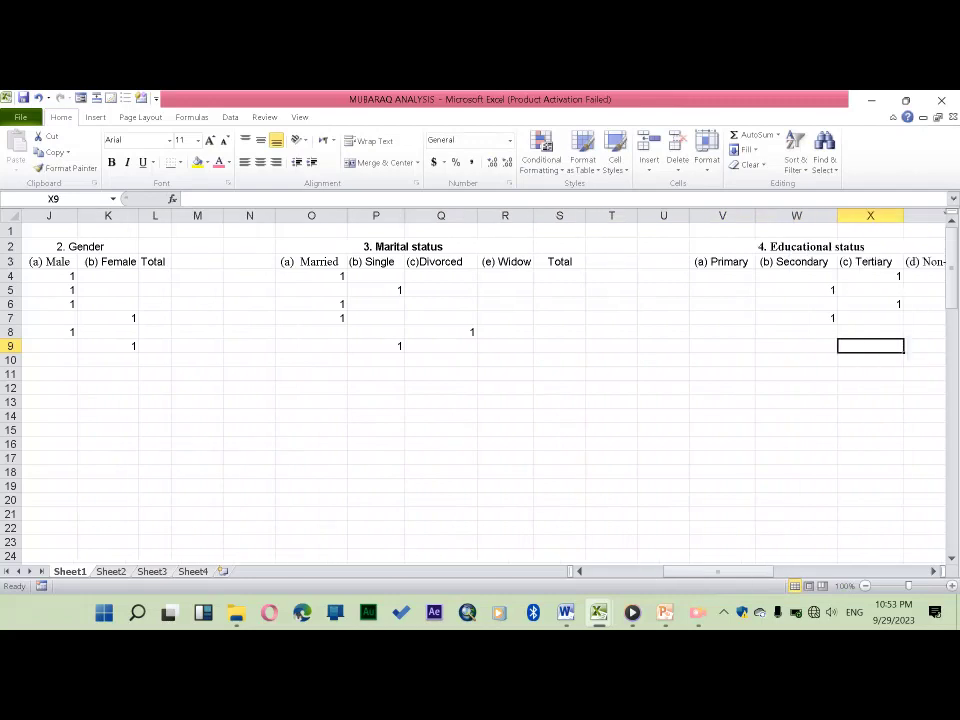
{"action": "key", "text": "Left"}
{"action": "key", "text": "Left"}
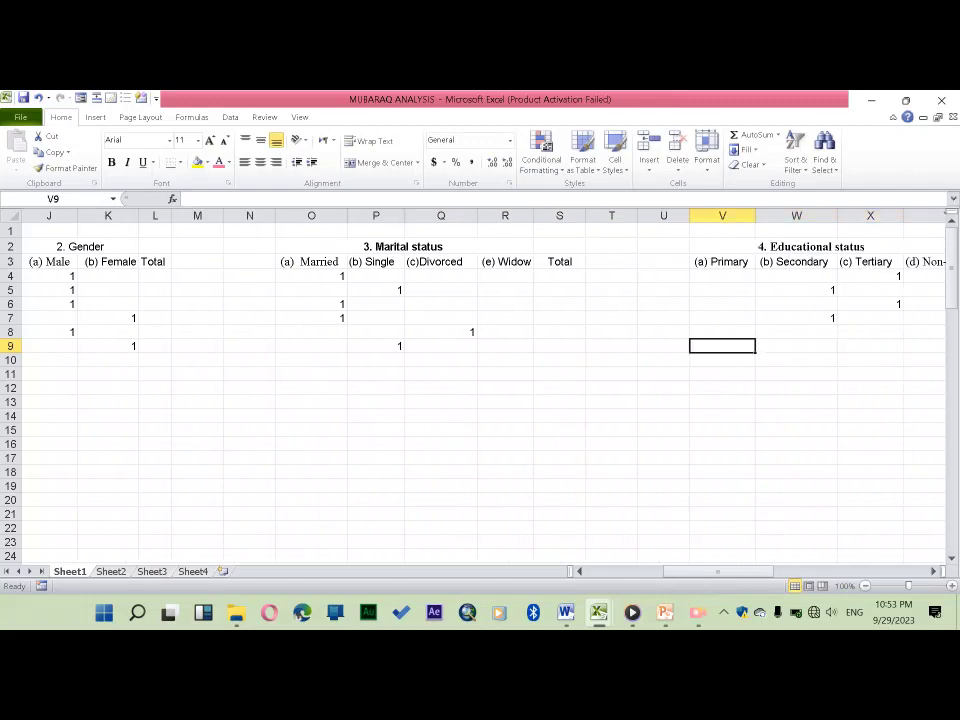
{"action": "type", "text": "1"}
{"action": "key", "text": "Right"}
{"action": "key", "text": "Right"}
{"action": "key", "text": "Right"}
{"action": "key", "text": "Right"}
{"action": "key", "text": "Right"}
{"action": "key", "text": "Right"}
{"action": "key", "text": "Right"}
{"action": "key", "text": "Right"}
{"action": "key", "text": "Right"}
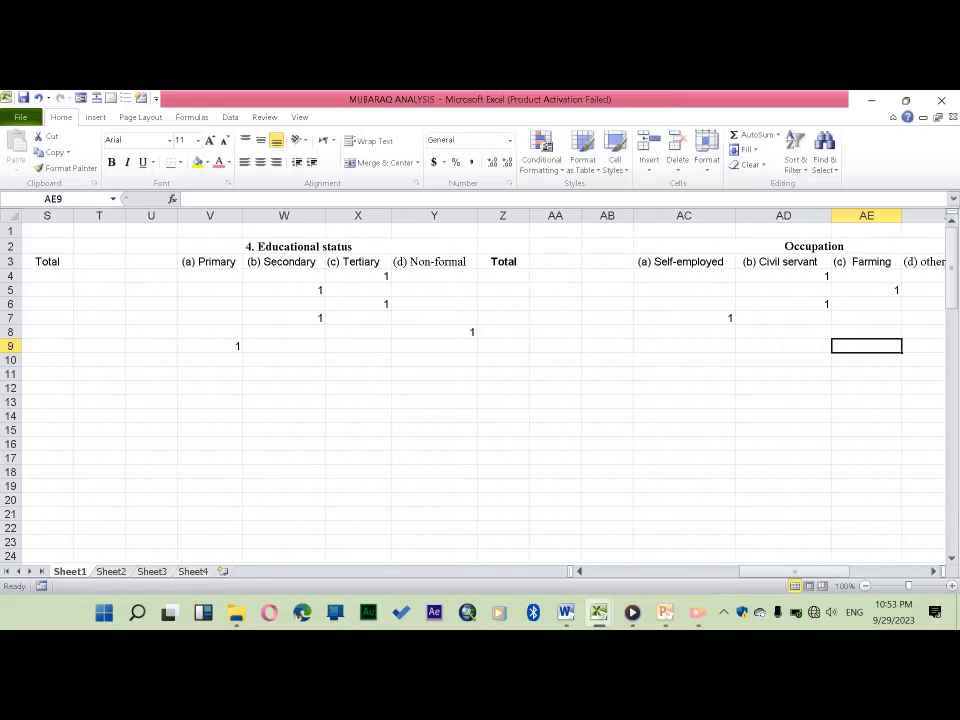
{"action": "key", "text": "Right"}
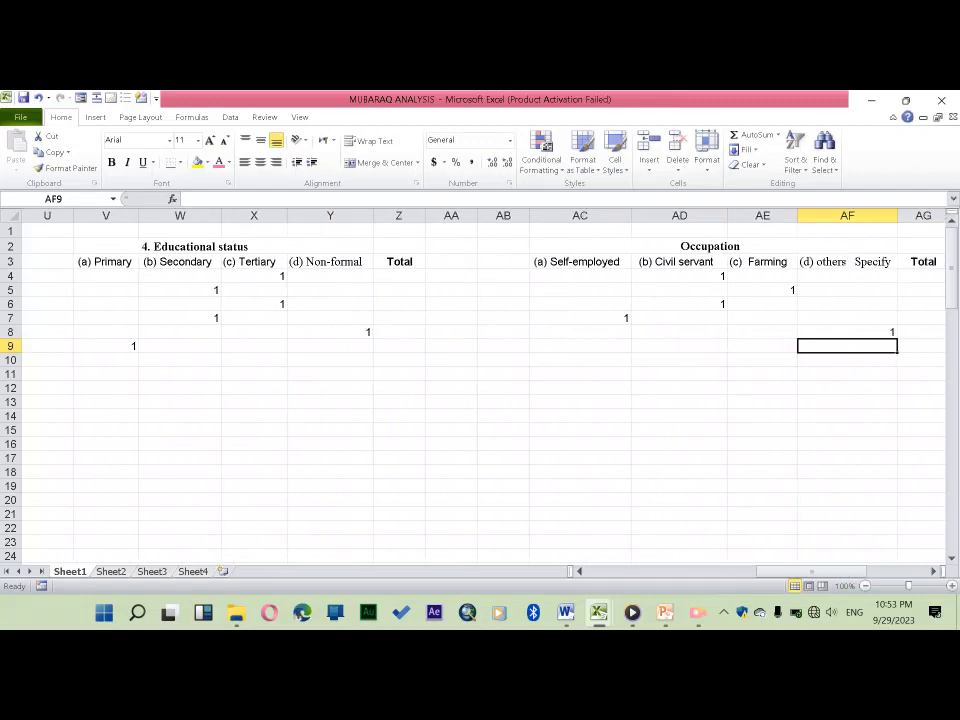
{"action": "type", "text": "1"}
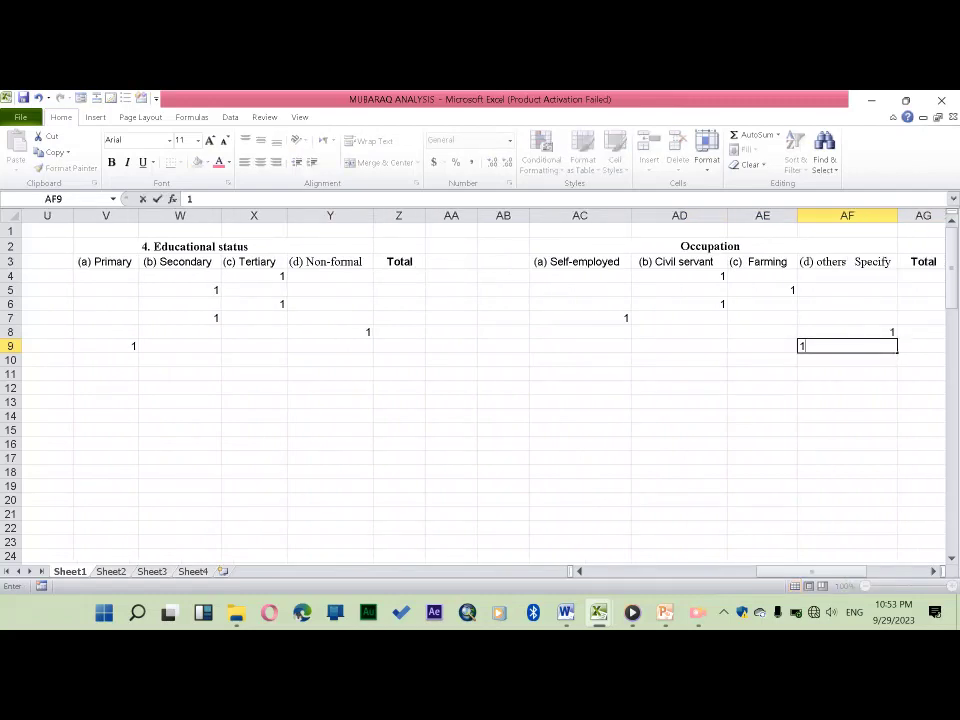
{"action": "key", "text": "Left"}
{"action": "key", "text": "Left"}
{"action": "key", "text": "Left"}
{"action": "key", "text": "Left"}
{"action": "key", "text": "Left"}
{"action": "key", "text": "Left"}
{"action": "key", "text": "Left"}
{"action": "key", "text": "Left"}
{"action": "key", "text": "Left"}
{"action": "key", "text": "Left"}
{"action": "key", "text": "Down"}
{"action": "key", "text": "Left"}
{"action": "key", "text": "Left"}
{"action": "key", "text": "Left"}
{"action": "key", "text": "Left"}
{"action": "key", "text": "Left"}
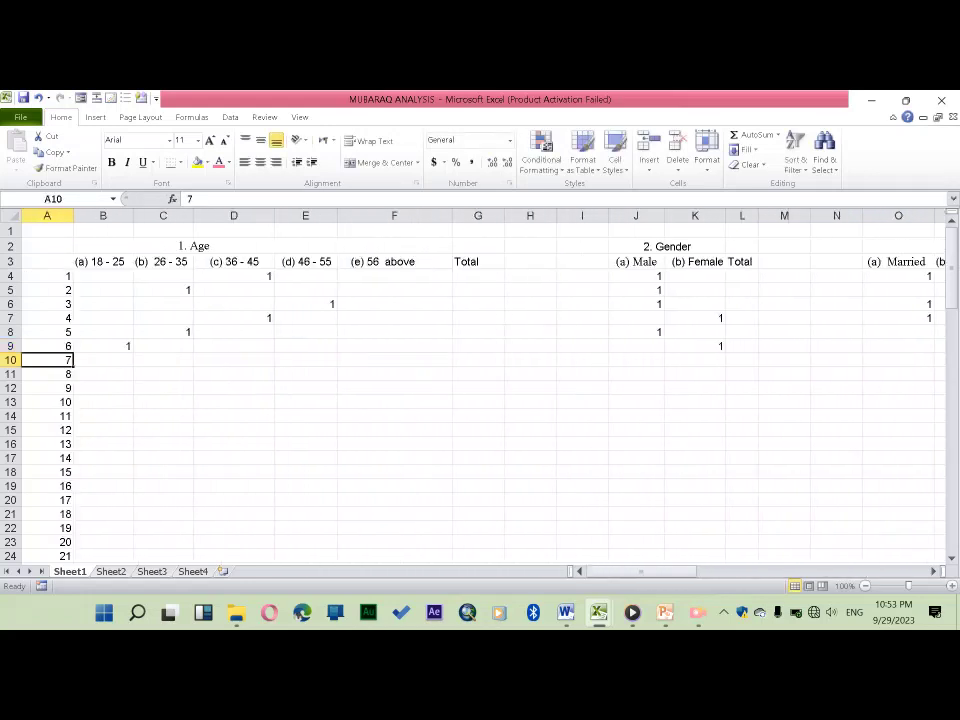
Enter 1 under 26 - 35 (C10) and Female (K10) for respondent 7
{"action": "key", "text": "Down"}
{"action": "key", "text": "Right"}
{"action": "key", "text": "Right"}
{"action": "key", "text": "Up"}
{"action": "type", "text": "1"}
{"action": "key", "text": "Right"}
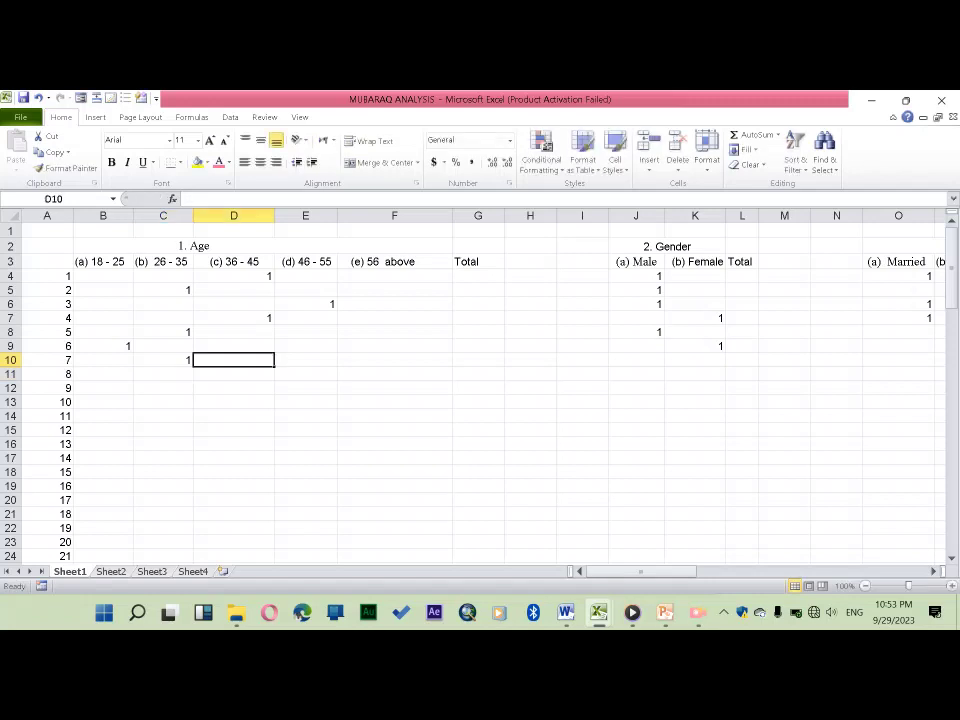
{"action": "key", "text": "Right"}
{"action": "key", "text": "Right"}
{"action": "key", "text": "Right"}
{"action": "key", "text": "Right"}
{"action": "key", "text": "Right"}
{"action": "key", "text": "Right"}
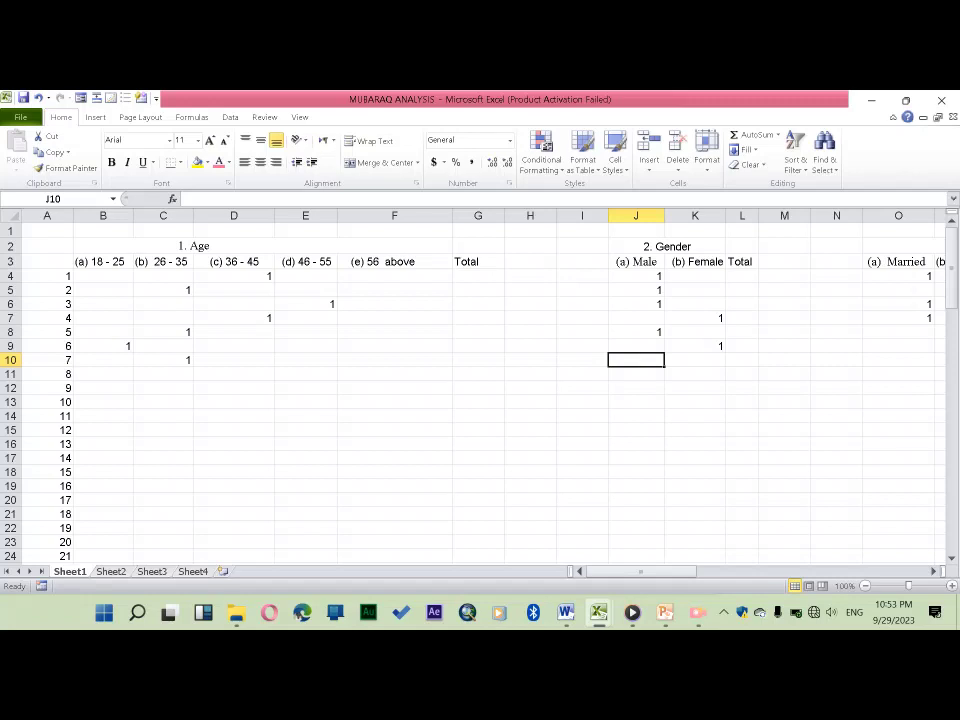
{"action": "key", "text": "Right"}
{"action": "type", "text": "1"}
{"action": "key", "text": "Right"}
{"action": "key", "text": "Right"}
Enter 1 under Married (O10), Tertiary (X10) and Civil servant (AD10), then move to row 11
{"action": "key", "text": "Right"}
{"action": "key", "text": "Right"}
{"action": "key", "text": "Right"}
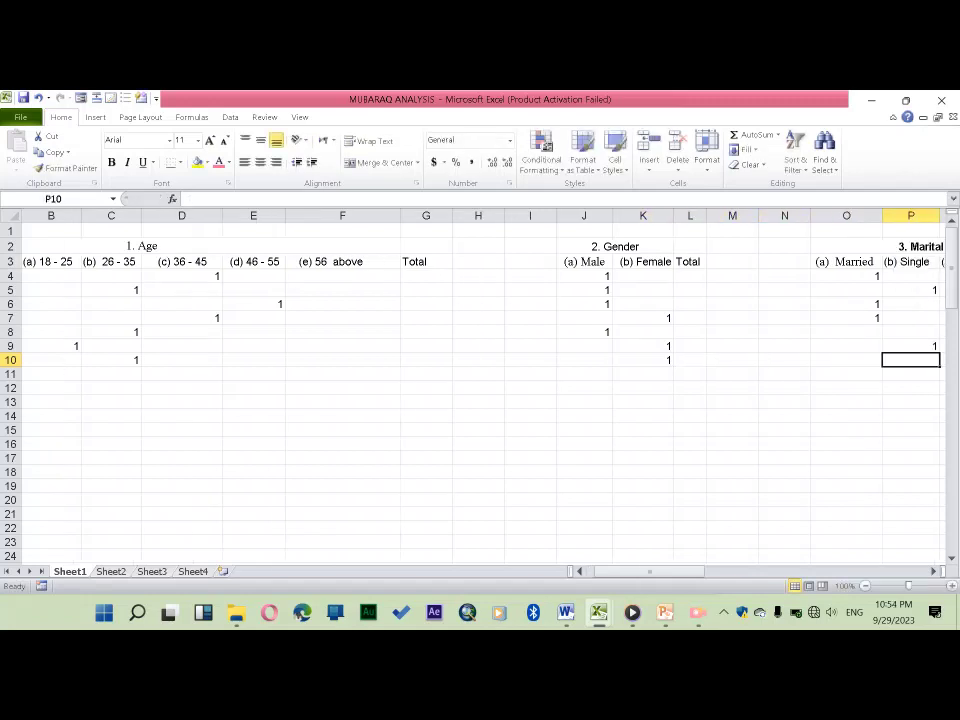
{"action": "left_click", "coordinate": [846, 359]}
{"action": "type", "text": "1"}
{"action": "key", "text": "Right"}
{"action": "key", "text": "Right"}
{"action": "key", "text": "Right"}
{"action": "key", "text": "Right"}
{"action": "key", "text": "Right"}
{"action": "key", "text": "Right"}
{"action": "key", "text": "Right"}
{"action": "key", "text": "Right"}
{"action": "key", "text": "Right"}
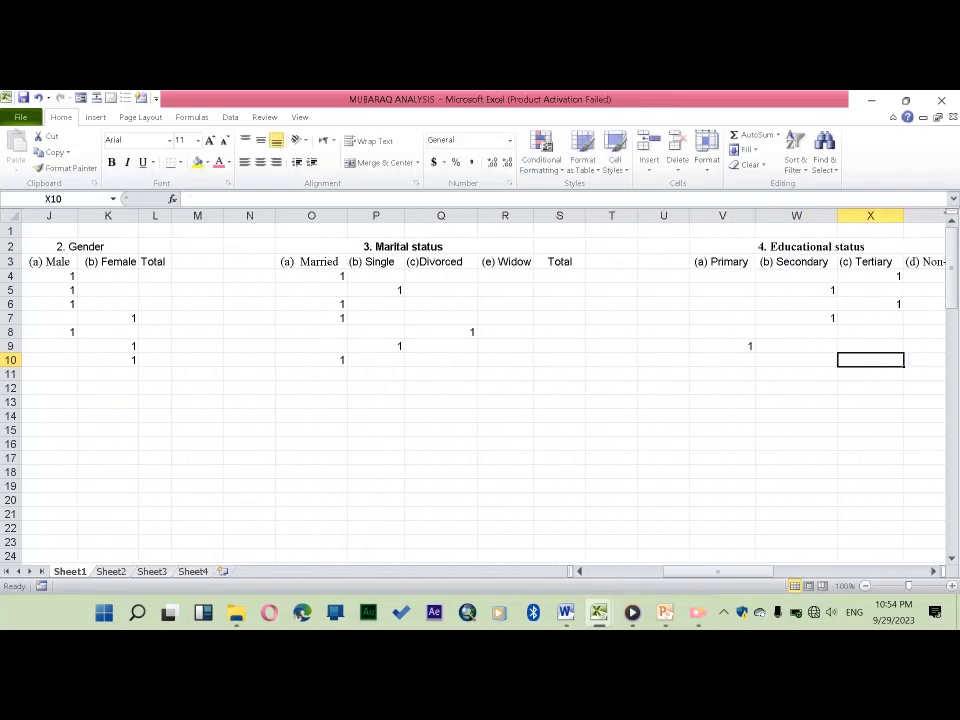
{"action": "key", "text": "Right"}
{"action": "key", "text": "Left"}
{"action": "type", "text": "1"}
{"action": "key", "text": "Right"}
{"action": "key", "text": "Right"}
{"action": "key", "text": "Right"}
{"action": "key", "text": "Right"}
{"action": "key", "text": "Right"}
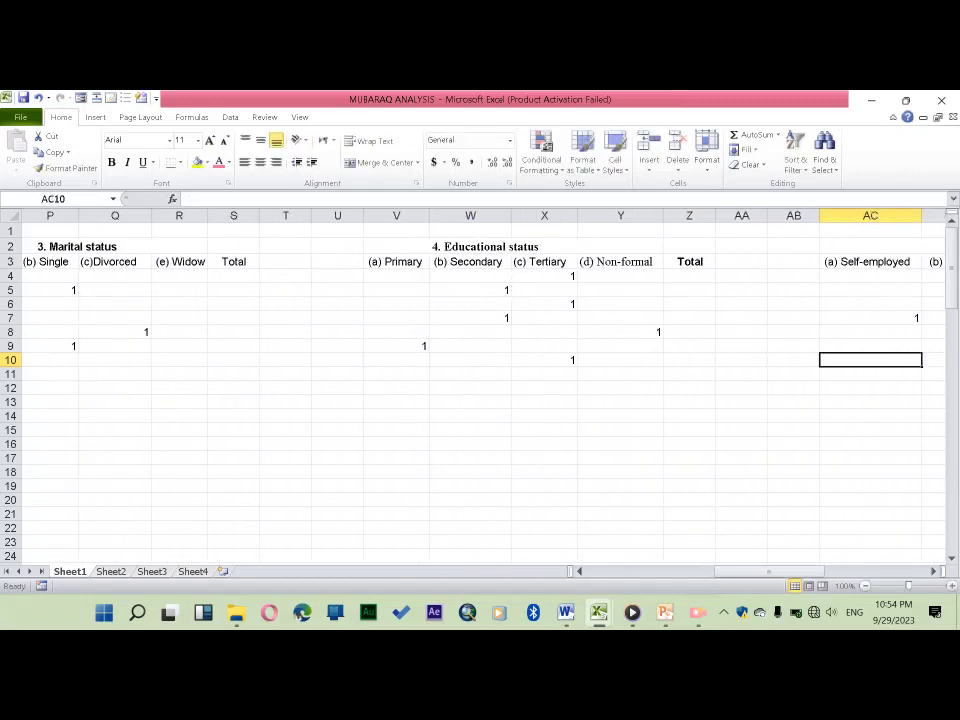
{"action": "key", "text": "Right"}
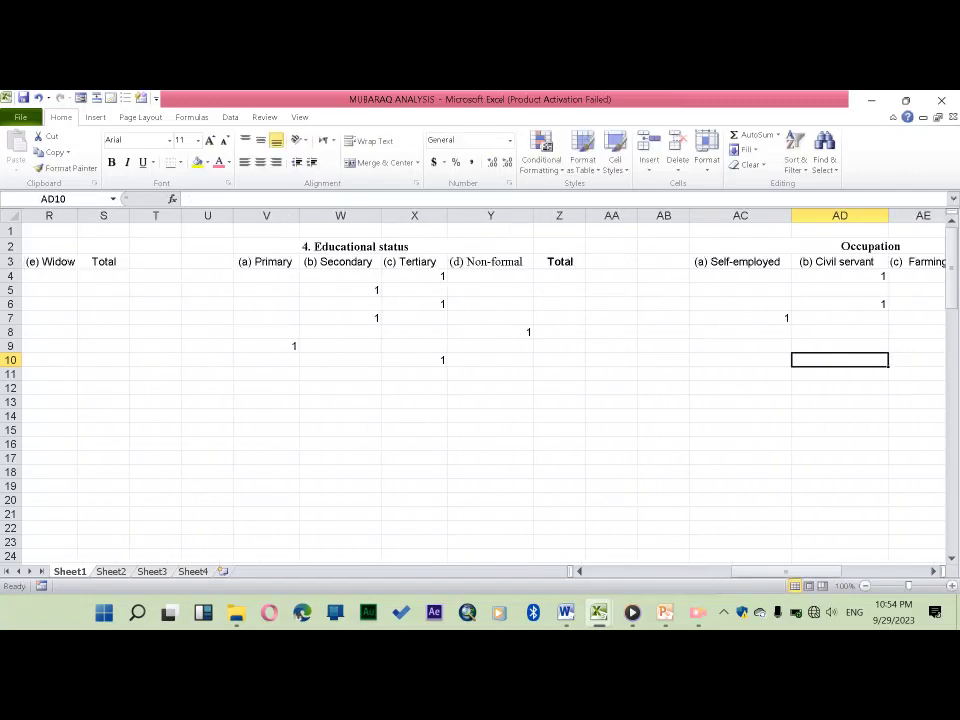
{"action": "type", "text": "1"}
{"action": "key", "text": "Left"}
{"action": "key", "text": "Left"}
{"action": "key", "text": "Left"}
{"action": "key", "text": "Left"}
{"action": "key", "text": "Left"}
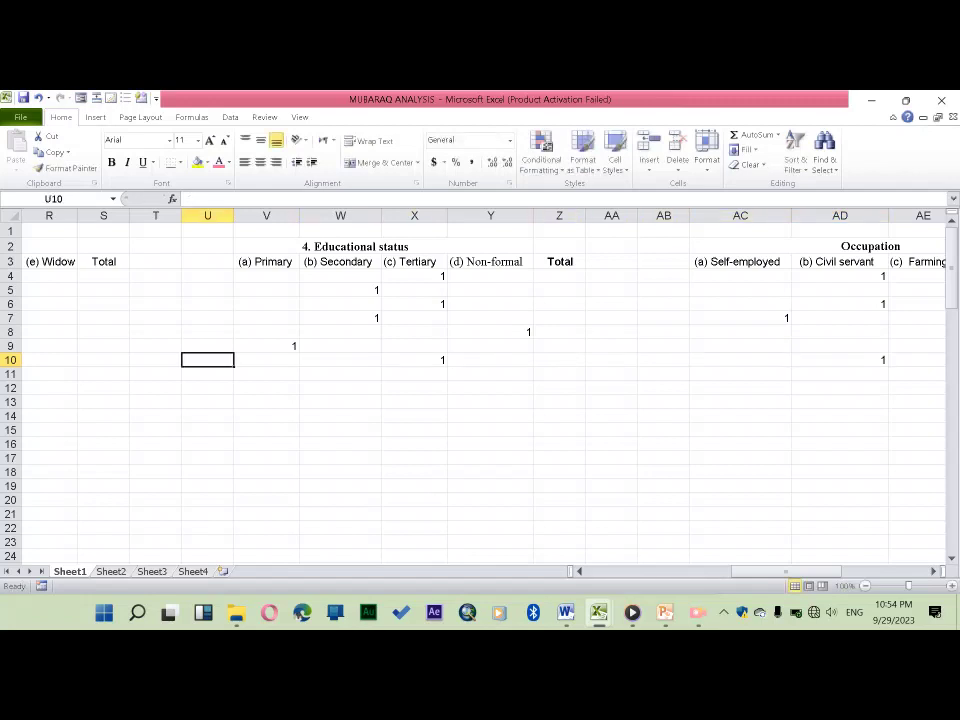
{"action": "key", "text": "Left"}
{"action": "key", "text": "Left"}
{"action": "key", "text": "Left"}
{"action": "key", "text": "Left"}
{"action": "key", "text": "Left"}
{"action": "key", "text": "Left"}
{"action": "key", "text": "Left"}
{"action": "key", "text": "Left"}
{"action": "key", "text": "Down"}
{"action": "key", "text": "Right"}
{"action": "key", "text": "Right"}
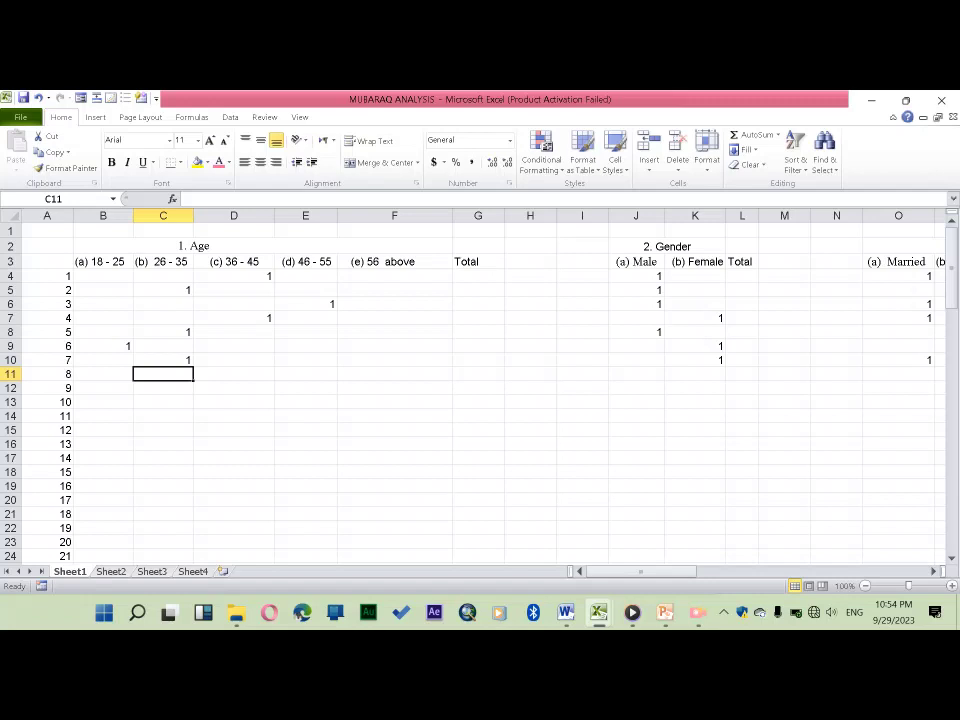
Remove the stray 1 in C11, then enter 1 under 46 - 55 (E11) and Male (J11)
{"action": "type", "text": "1"}
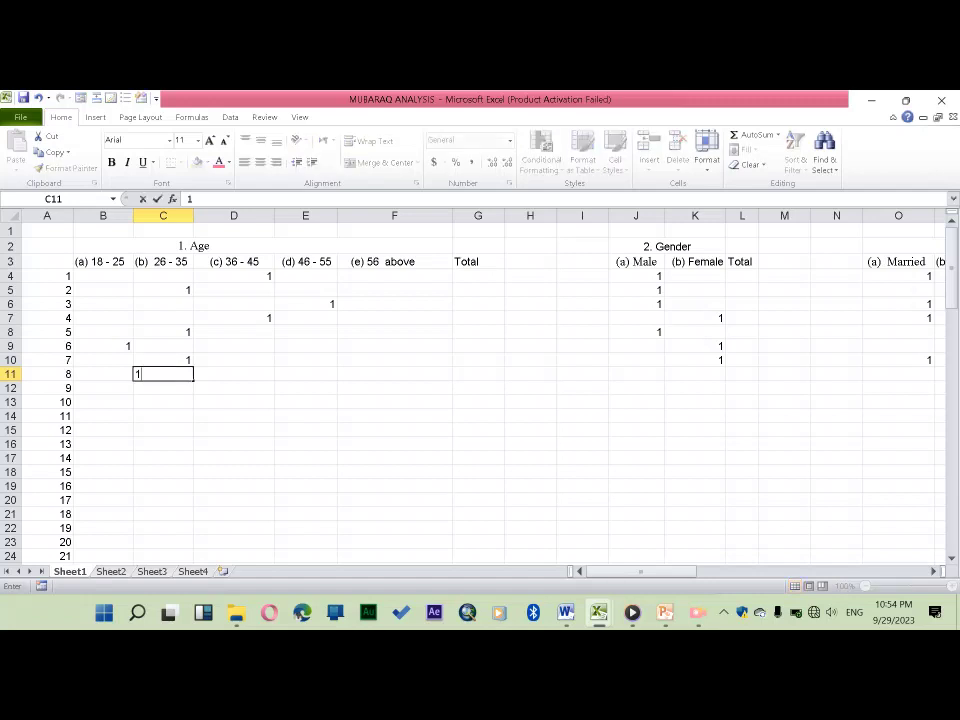
{"action": "key", "text": "BackSpace"}
{"action": "key", "text": "Right"}
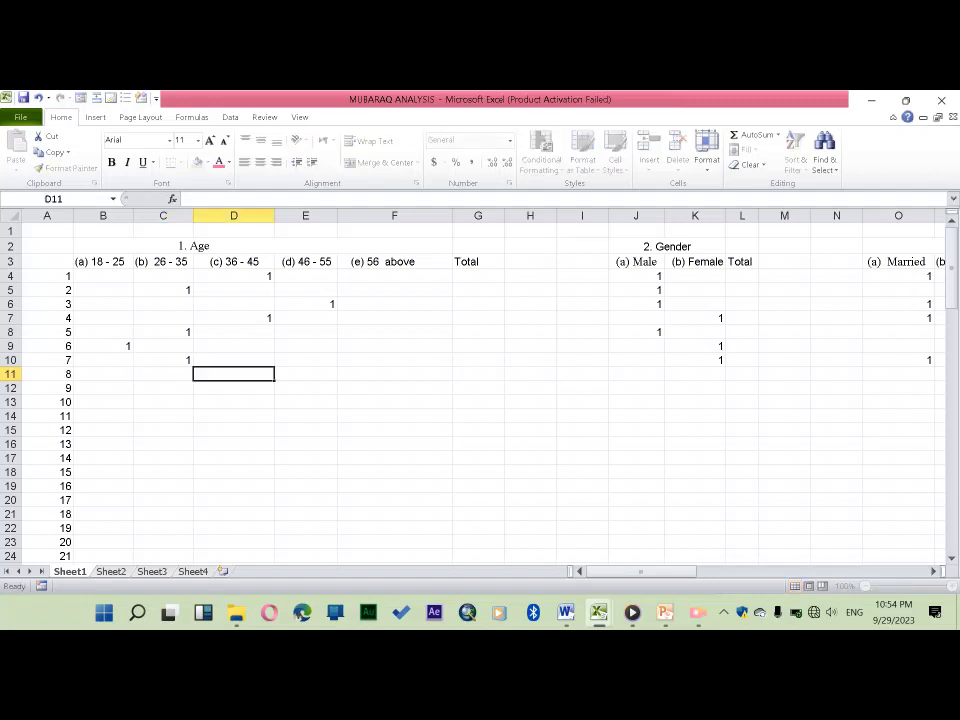
{"action": "key", "text": "Right"}
{"action": "key", "text": "Right"}
{"action": "key", "text": "Left"}
{"action": "type", "text": "1"}
{"action": "key", "text": "Right"}
{"action": "key", "text": "Right"}
{"action": "key", "text": "Right"}
{"action": "key", "text": "Right"}
{"action": "key", "text": "Right"}
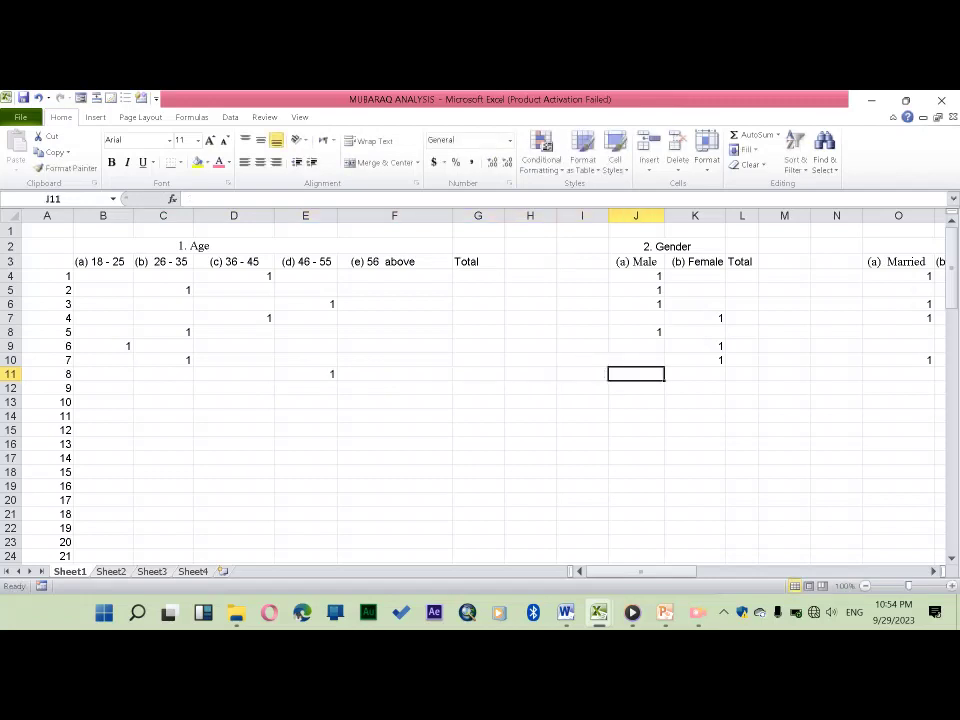
{"action": "type", "text": "1"}
{"action": "key", "text": "Right"}
{"action": "key", "text": "Right"}
{"action": "key", "text": "Right"}
{"action": "key", "text": "Right"}
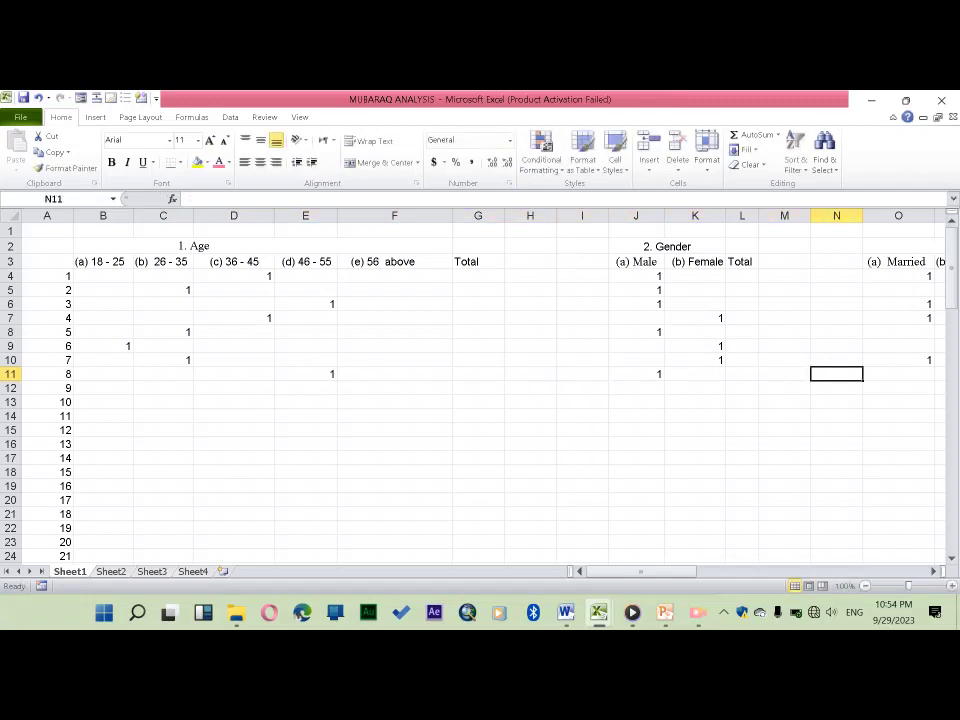
{"action": "key", "text": "Right"}
{"action": "key", "text": "Right"}
{"action": "key", "text": "Right"}
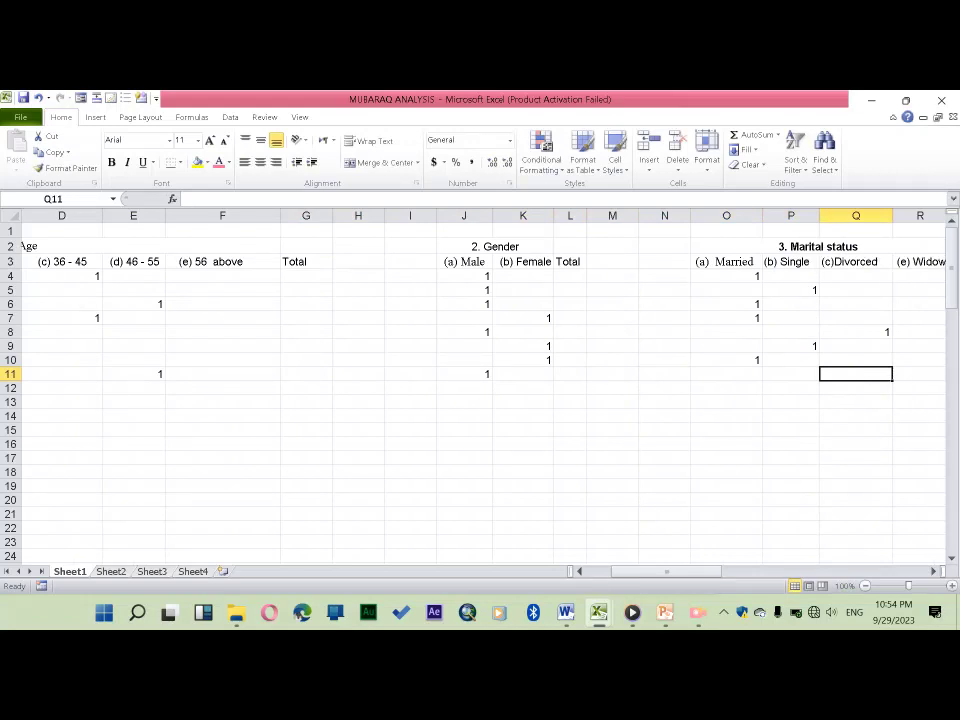
Enter 1 under Widow (R11) and Tertiary (X11) for respondent 8
{"action": "key", "text": "Right"}
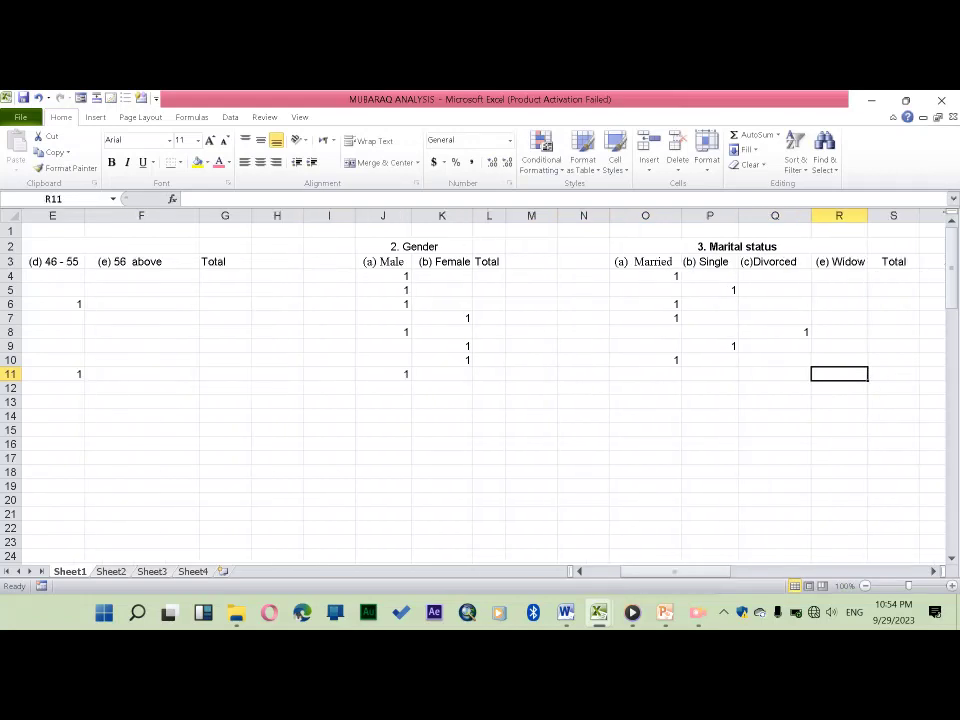
{"action": "type", "text": "1"}
{"action": "key", "text": "Right"}
{"action": "key", "text": "Right"}
{"action": "key", "text": "Right"}
{"action": "key", "text": "Right"}
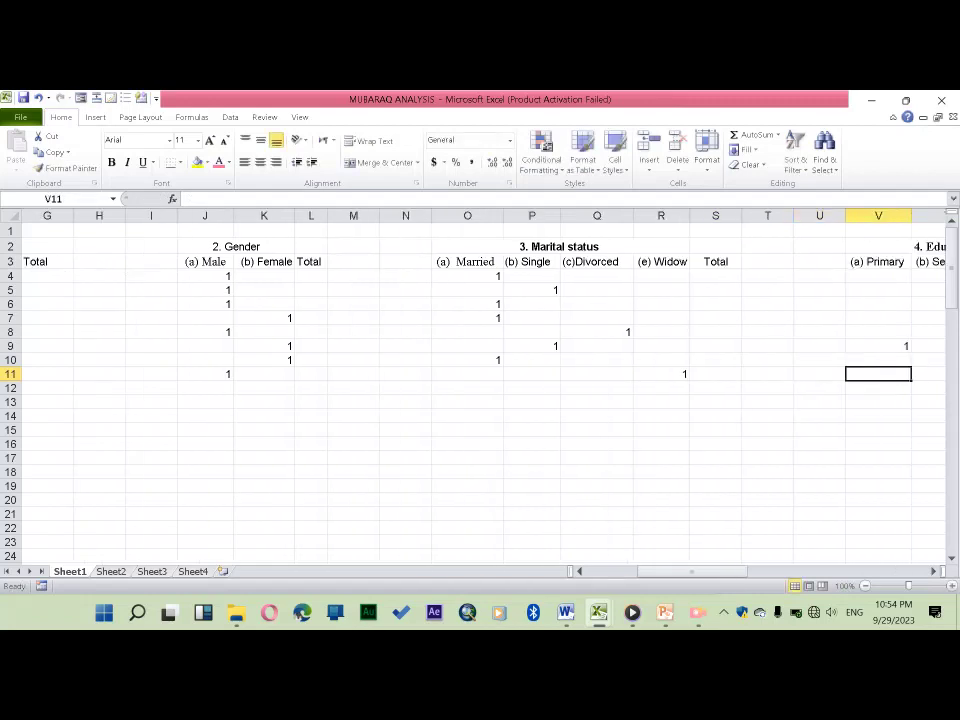
{"action": "key", "text": "Right"}
{"action": "key", "text": "Right"}
{"action": "key", "text": "Right"}
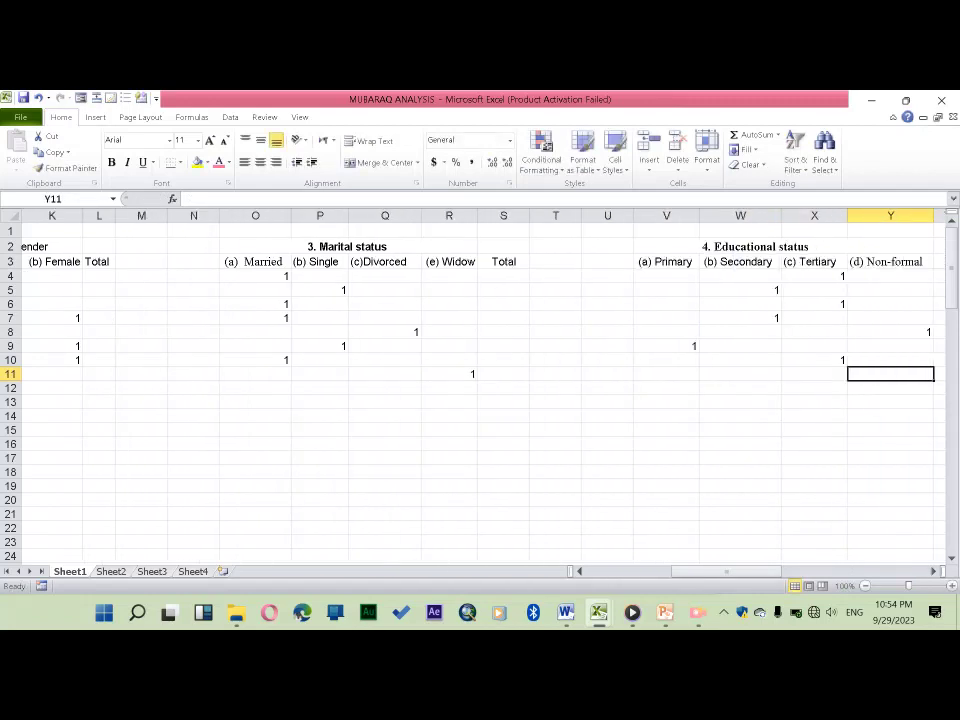
{"action": "key", "text": "Left"}
{"action": "type", "text": "1"}
{"action": "key", "text": "Right"}
{"action": "key", "text": "Right"}
{"action": "key", "text": "Right"}
{"action": "key", "text": "Right"}
{"action": "key", "text": "Right"}
{"action": "key", "text": "Right"}
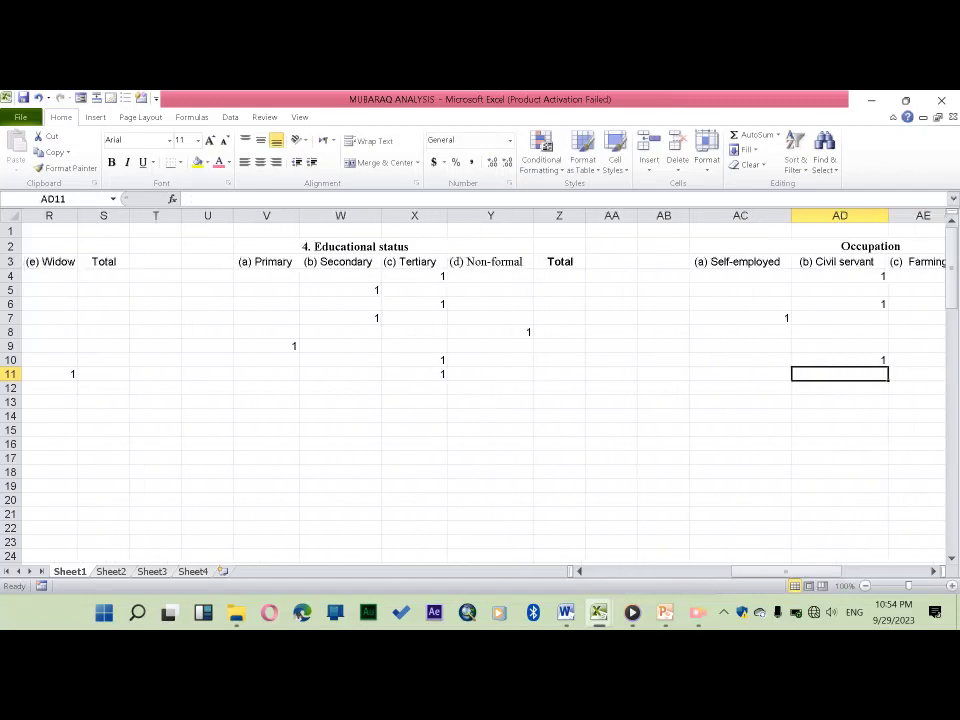
Enter 1 under Self-employed (AC11), then move down toward respondent 9's row 12
{"action": "key", "text": "Left"}
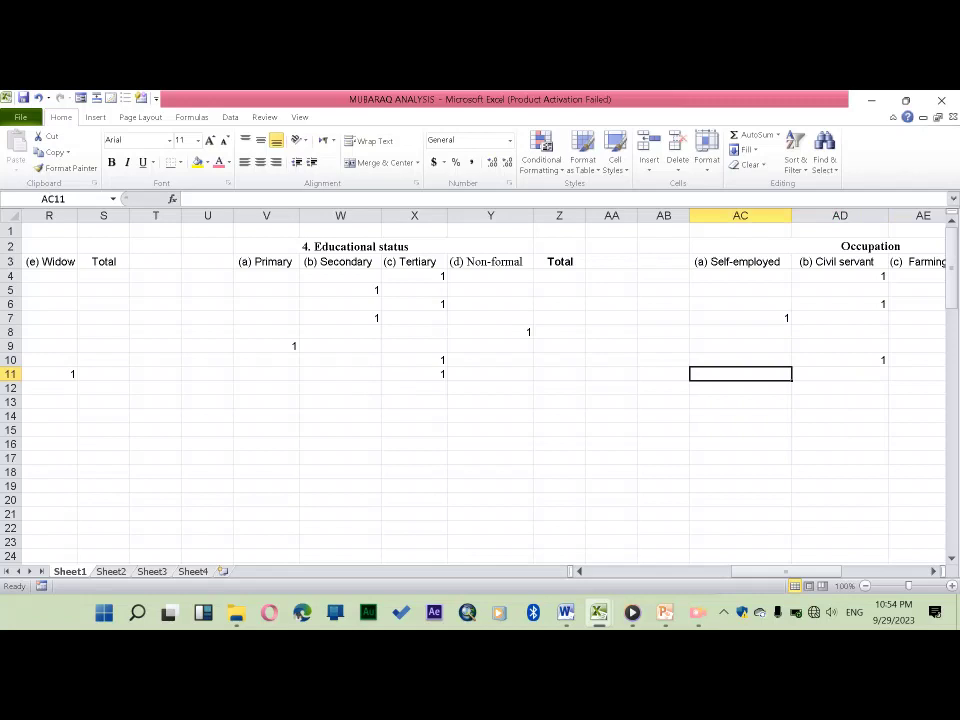
{"action": "type", "text": "1"}
{"action": "key", "text": "Right"}
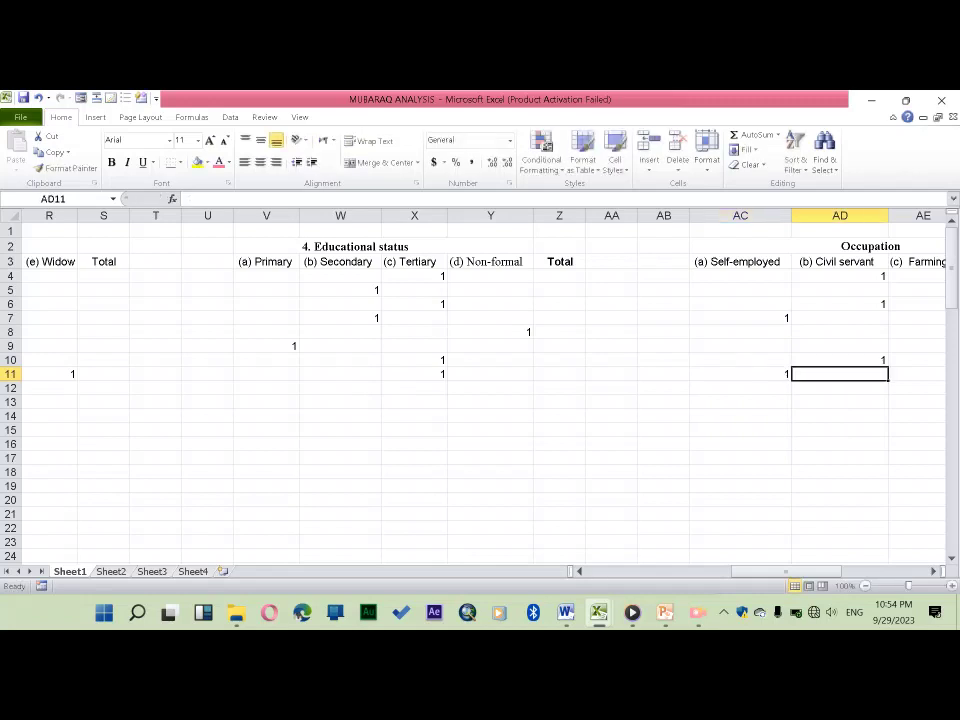
{"action": "key", "text": "Right"}
{"action": "key", "text": "Right"}
{"action": "key", "text": "Right"}
{"action": "key", "text": "Right"}
{"action": "key", "text": "Right"}
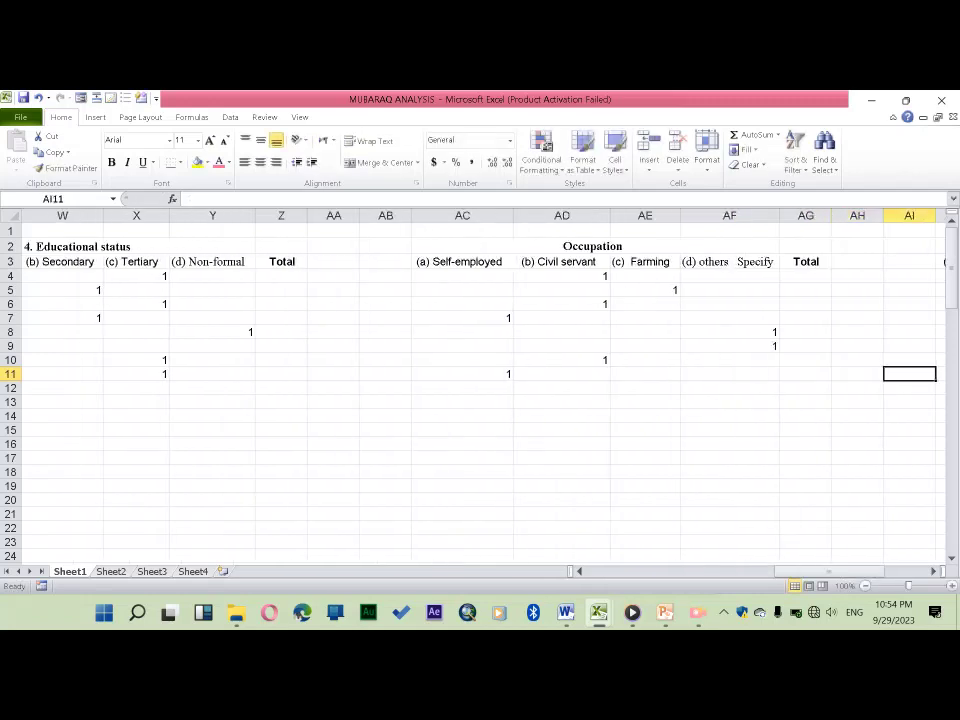
{"action": "key", "text": "Right"}
{"action": "key", "text": "Right"}
{"action": "key", "text": "Left"}
{"action": "key", "text": "Left"}
{"action": "key", "text": "Left"}
{"action": "key", "text": "Left"}
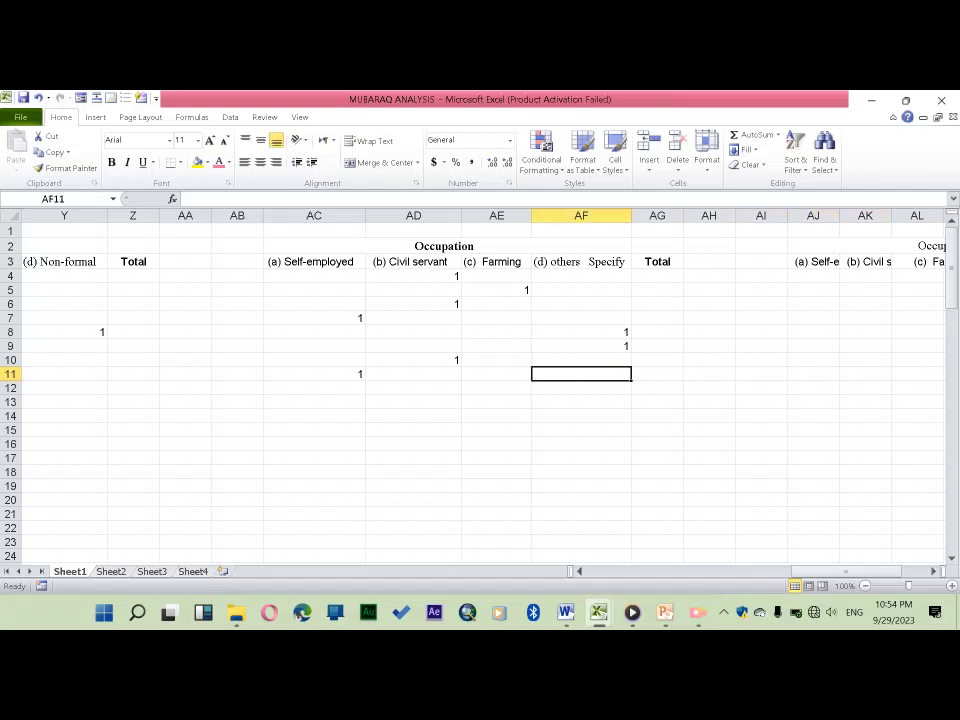
{"action": "key", "text": "Left"}
{"action": "key", "text": "Left"}
{"action": "key", "text": "Left"}
{"action": "key", "text": "Left"}
{"action": "key", "text": "Left"}
{"action": "key", "text": "Left"}
{"action": "key", "text": "Left"}
{"action": "type", "text": "1"}
{"action": "key", "text": "Left"}
{"action": "key", "text": "Left"}
{"action": "key", "text": "Left"}
{"action": "key", "text": "Left"}
{"action": "key", "text": "Left"}
{"action": "key", "text": "Left"}
{"action": "key", "text": "Left"}
{"action": "key", "text": "Down"}
{"action": "key", "text": "Right"}
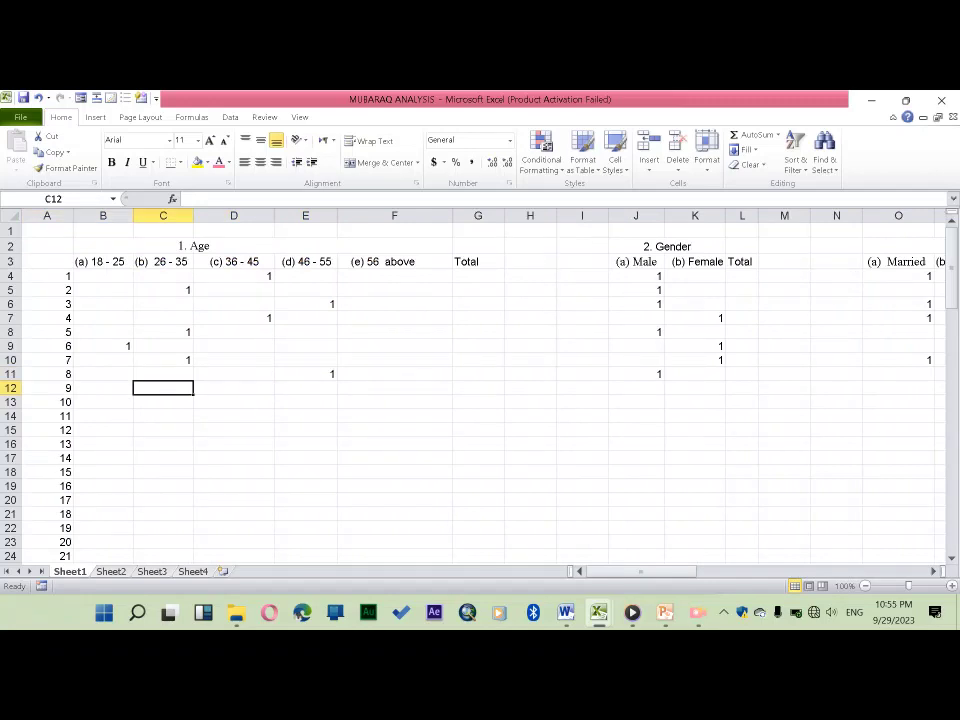
Enter 1 under 46 - 55 (E12), Male (J12) and Married (O12) for respondent 9
{"action": "left_click", "coordinate": [305, 388]}
{"action": "left_click", "coordinate": [394, 388]}
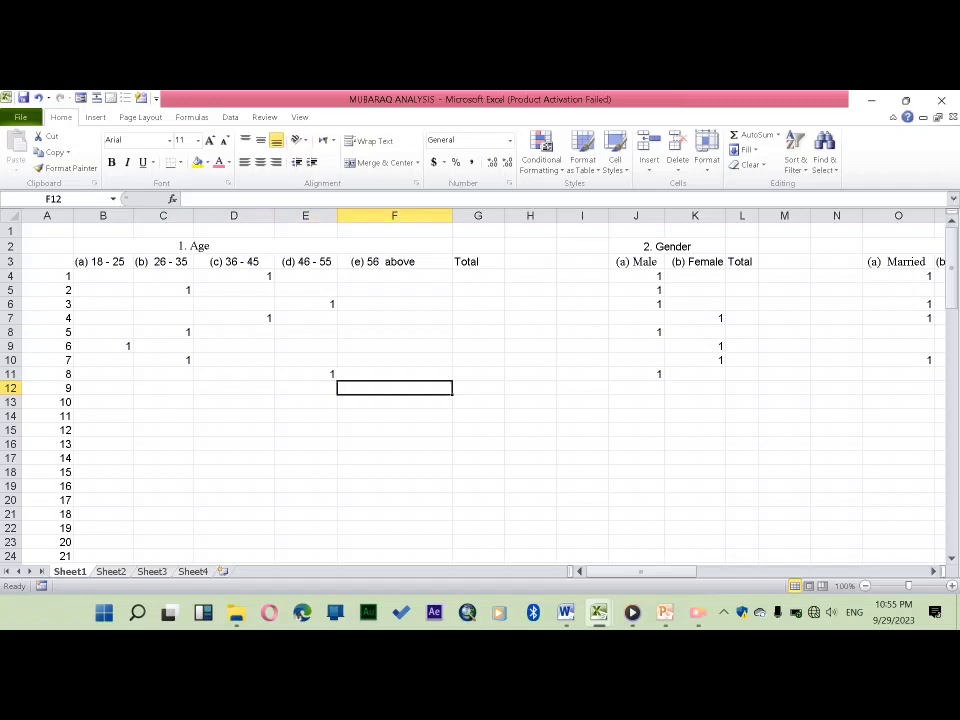
{"action": "left_click", "coordinate": [305, 388]}
{"action": "type", "text": "1"}
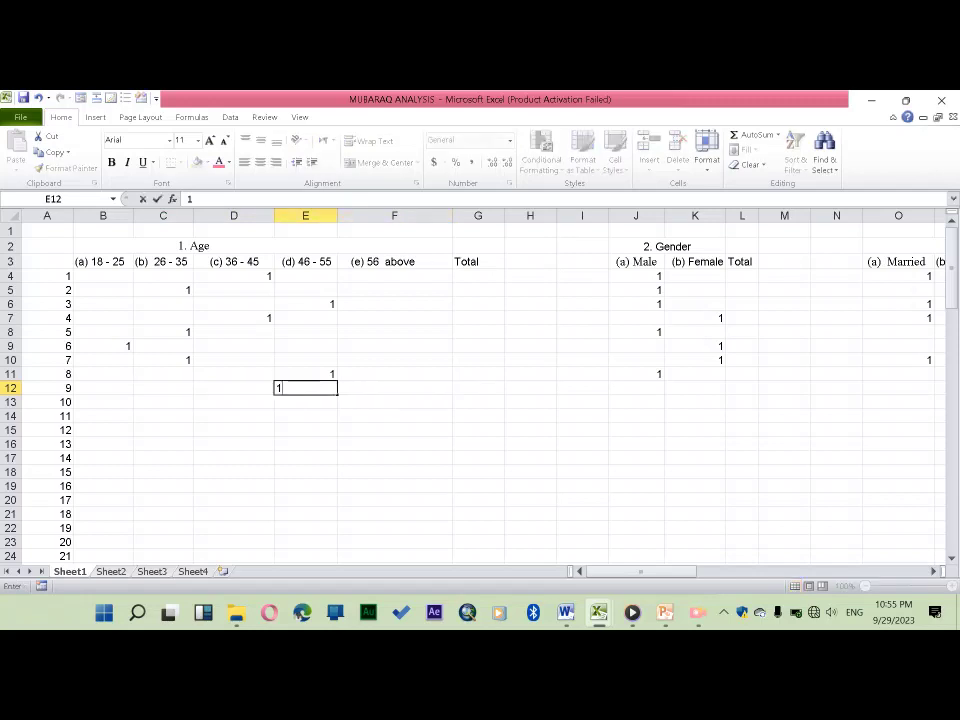
{"action": "key", "text": "Right"}
{"action": "key", "text": "Right"}
{"action": "key", "text": "Right"}
{"action": "key", "text": "Right"}
{"action": "key", "text": "Right"}
{"action": "key", "text": "Right"}
{"action": "key", "text": "Left"}
{"action": "type", "text": "1"}
{"action": "key", "text": "Right"}
{"action": "key", "text": "Right"}
{"action": "key", "text": "Right"}
{"action": "key", "text": "Right"}
{"action": "key", "text": "Right"}
{"action": "key", "text": "Right"}
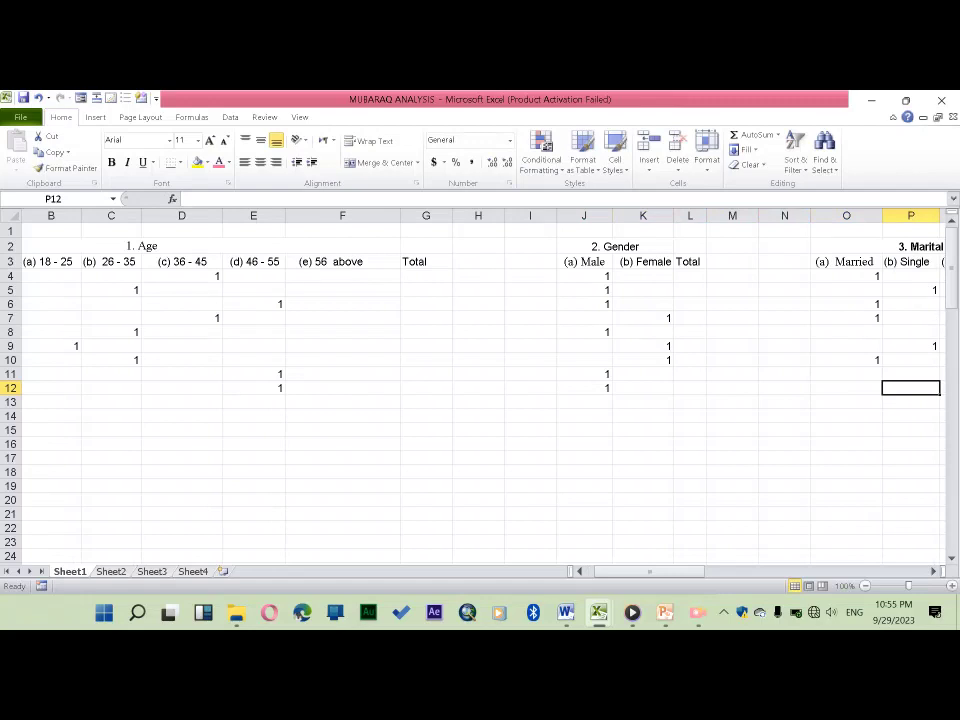
{"action": "key", "text": "Left"}
{"action": "type", "text": "1"}
{"action": "key", "text": "Right"}
{"action": "key", "text": "Right"}
{"action": "key", "text": "Right"}
{"action": "key", "text": "Right"}
Enter 1 under Non-formal (Y12) and Farming (AE12), then move down to row 13
{"action": "key", "text": "Right"}
{"action": "key", "text": "Right"}
{"action": "key", "text": "Right"}
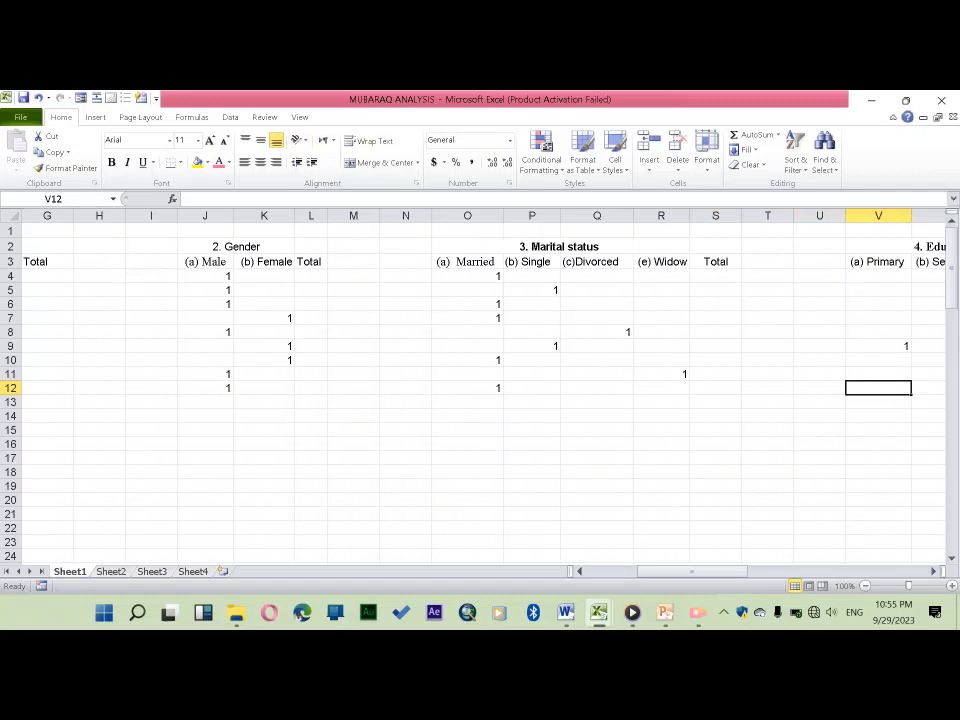
{"action": "key", "text": "Right"}
{"action": "key", "text": "Right"}
{"action": "key", "text": "Right"}
{"action": "key", "text": "Left"}
{"action": "key", "text": "Right"}
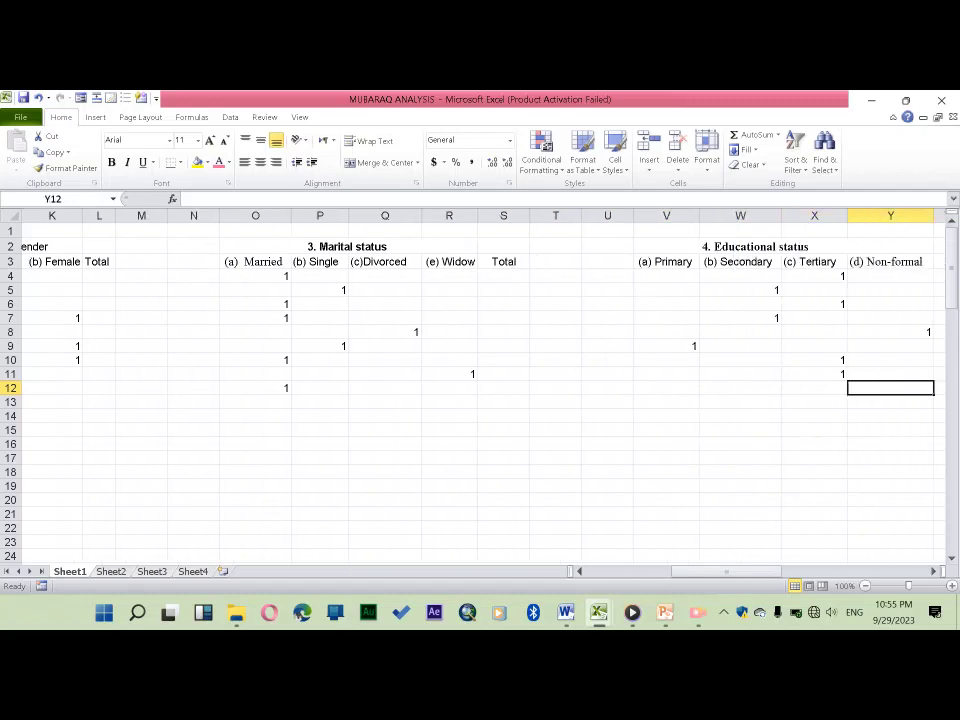
{"action": "type", "text": "1"}
{"action": "key", "text": "Right"}
{"action": "key", "text": "Right"}
{"action": "key", "text": "Right"}
{"action": "key", "text": "Right"}
{"action": "key", "text": "Right"}
{"action": "key", "text": "Right"}
{"action": "key", "text": "Right"}
{"action": "key", "text": "Left"}
{"action": "type", "text": "1"}
{"action": "key", "text": "Right"}
{"action": "key", "text": "Right"}
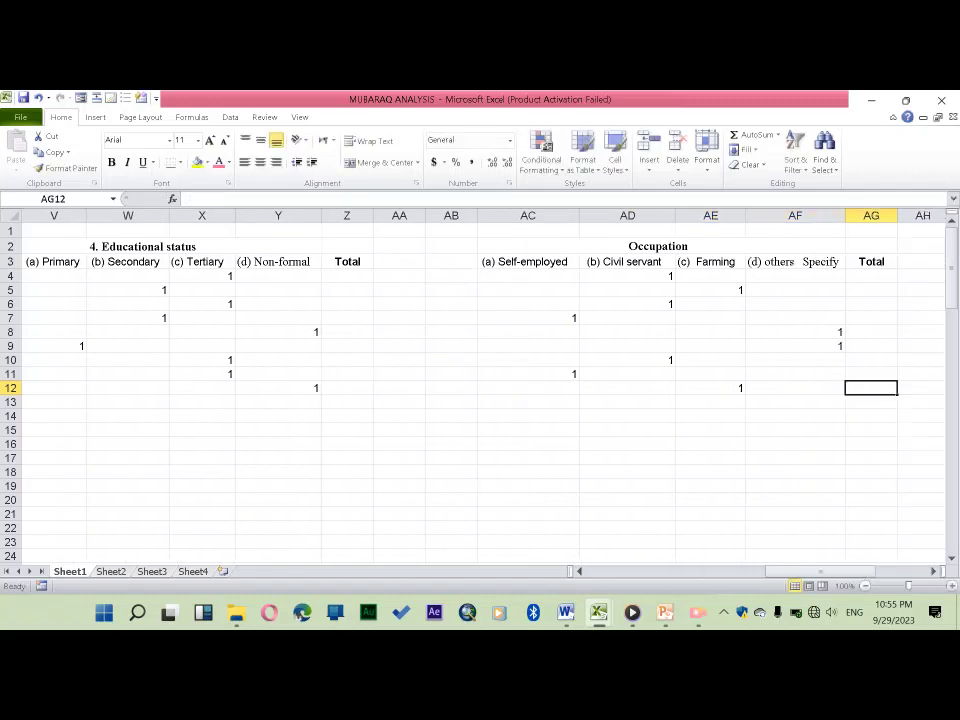
{"action": "key", "text": "Right"}
{"action": "key", "text": "Right"}
{"action": "key", "text": "Left"}
{"action": "key", "text": "Left"}
{"action": "key", "text": "Left"}
{"action": "key", "text": "Left"}
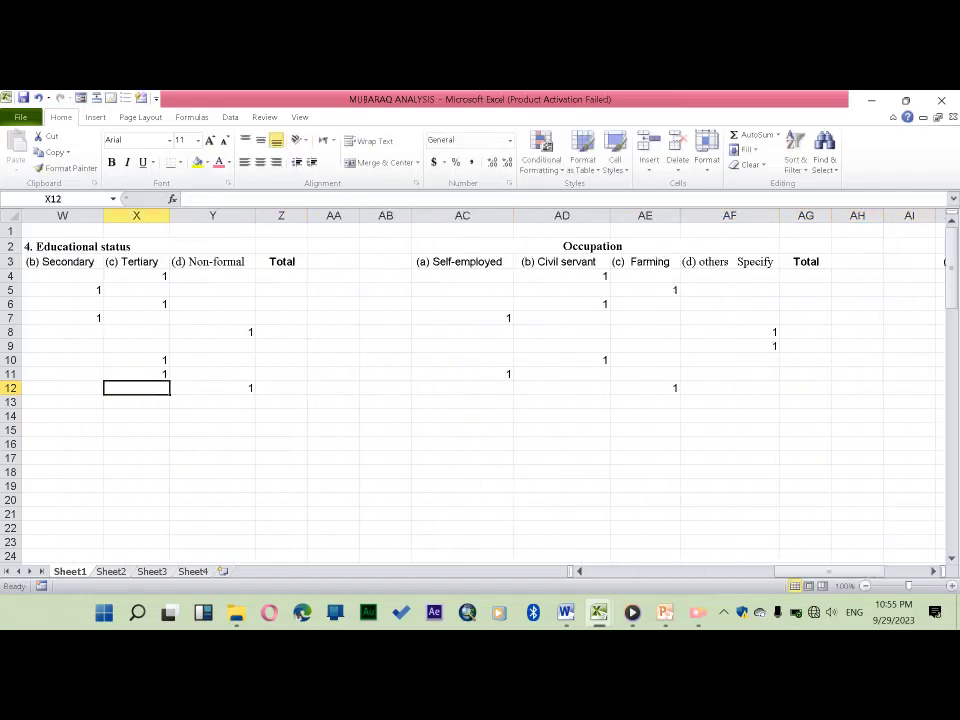
{"action": "key", "text": "Left"}
{"action": "key", "text": "Left"}
{"action": "key", "text": "Left"}
{"action": "key", "text": "Left"}
{"action": "key", "text": "Left"}
{"action": "key", "text": "Left"}
{"action": "key", "text": "Down"}
{"action": "key", "text": "Right"}
{"action": "key", "text": "Right"}
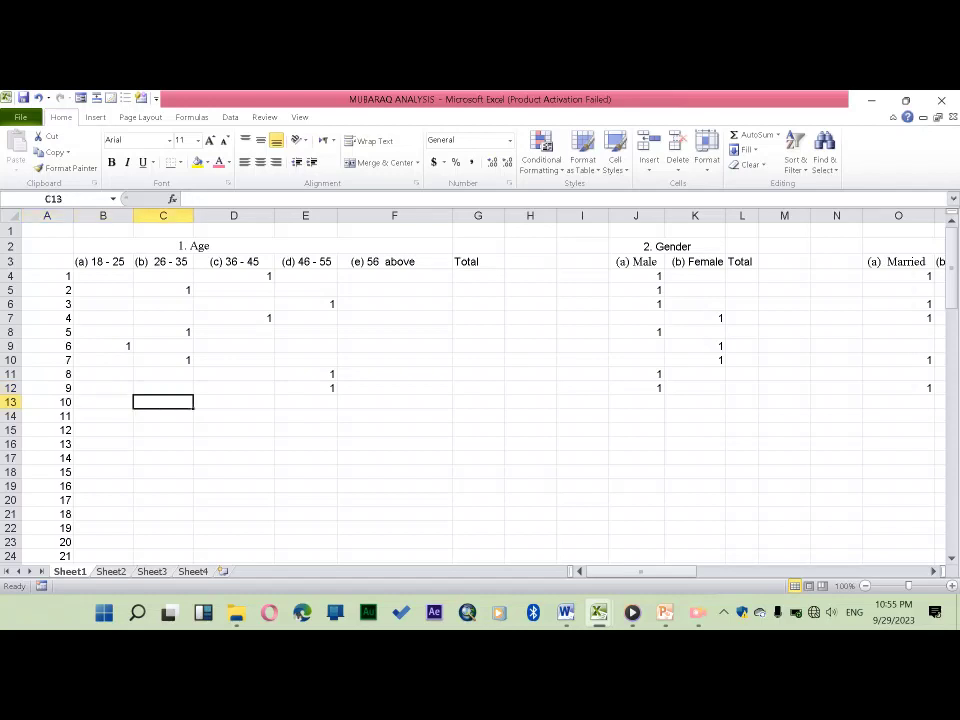
Enter 1 under 18 - 25 (B13), Female (K13) and Divorced (Q13) for respondent 10
{"action": "key", "text": "Left"}
{"action": "type", "text": "1"}
{"action": "key", "text": "Right"}
{"action": "key", "text": "Right"}
{"action": "key", "text": "Right"}
{"action": "key", "text": "Right"}
{"action": "key", "text": "Right"}
{"action": "key", "text": "Right"}
{"action": "key", "text": "Right"}
{"action": "key", "text": "Right"}
{"action": "key", "text": "Right"}
{"action": "type", "text": "1"}
{"action": "key", "text": "Right"}
{"action": "key", "text": "Right"}
{"action": "key", "text": "Right"}
{"action": "key", "text": "Right"}
{"action": "key", "text": "Right"}
{"action": "key", "text": "Right"}
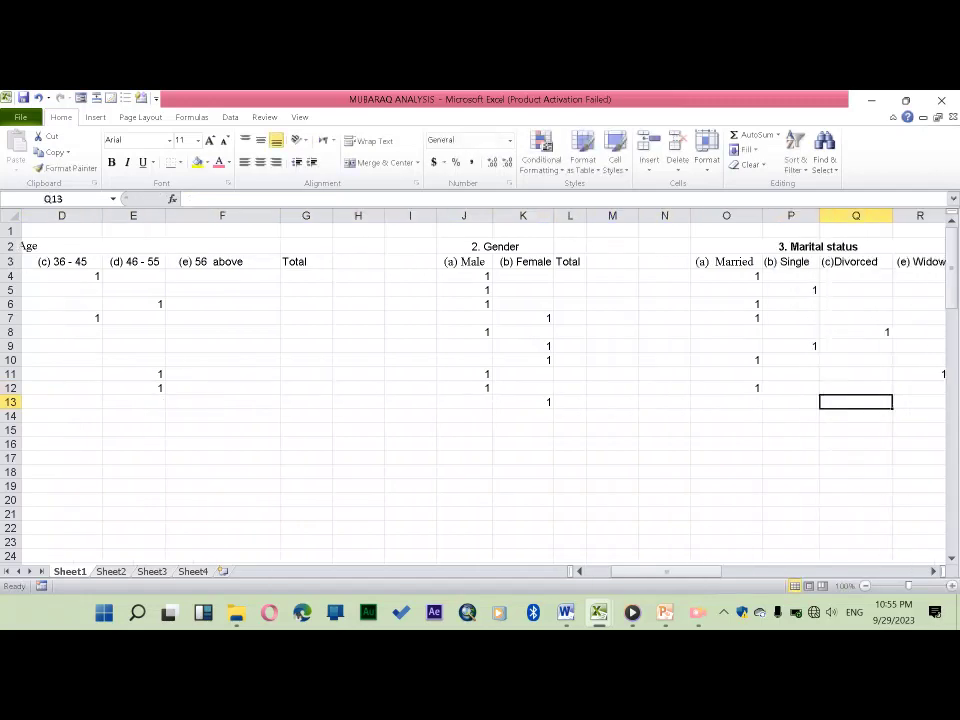
{"action": "key", "text": "Right"}
{"action": "key", "text": "Left"}
{"action": "type", "text": "1"}
{"action": "key", "text": "Right"}
{"action": "key", "text": "Right"}
{"action": "key", "text": "Right"}
{"action": "key", "text": "Right"}
Enter 1 under Secondary (W13) and others (AF13) for respondent 10
{"action": "key", "text": "Right"}
{"action": "key", "text": "Right"}
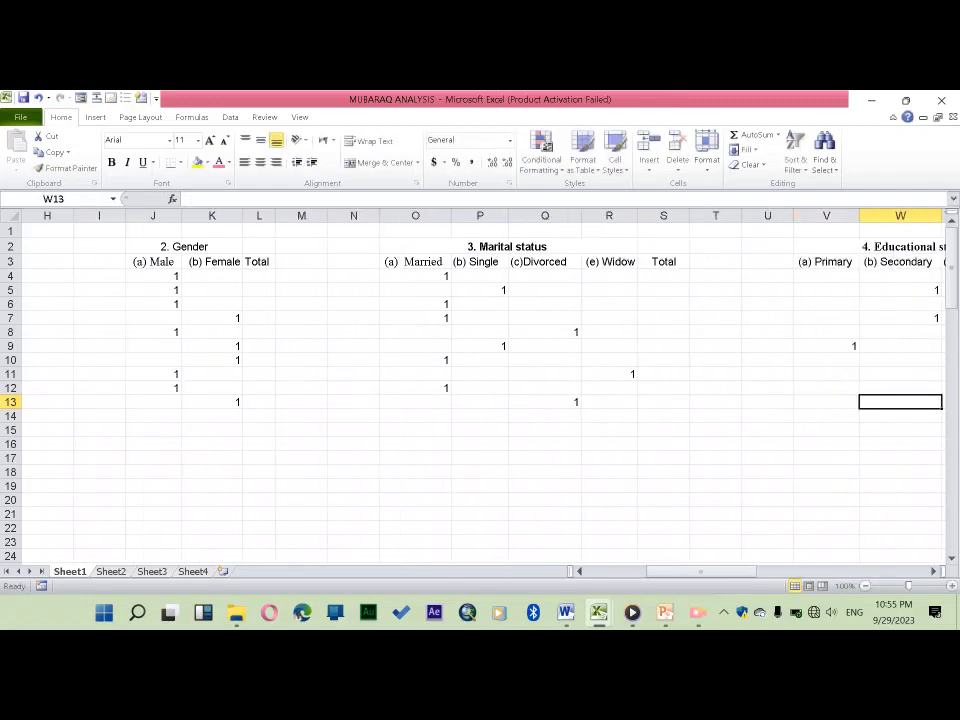
{"action": "key", "text": "Right"}
{"action": "key", "text": "Left"}
{"action": "type", "text": "1"}
{"action": "key", "text": "Right"}
{"action": "key", "text": "Right"}
{"action": "key", "text": "Right"}
{"action": "key", "text": "Right"}
{"action": "key", "text": "Right"}
{"action": "key", "text": "Right"}
{"action": "key", "text": "Right"}
{"action": "key", "text": "Right"}
{"action": "key", "text": "Right"}
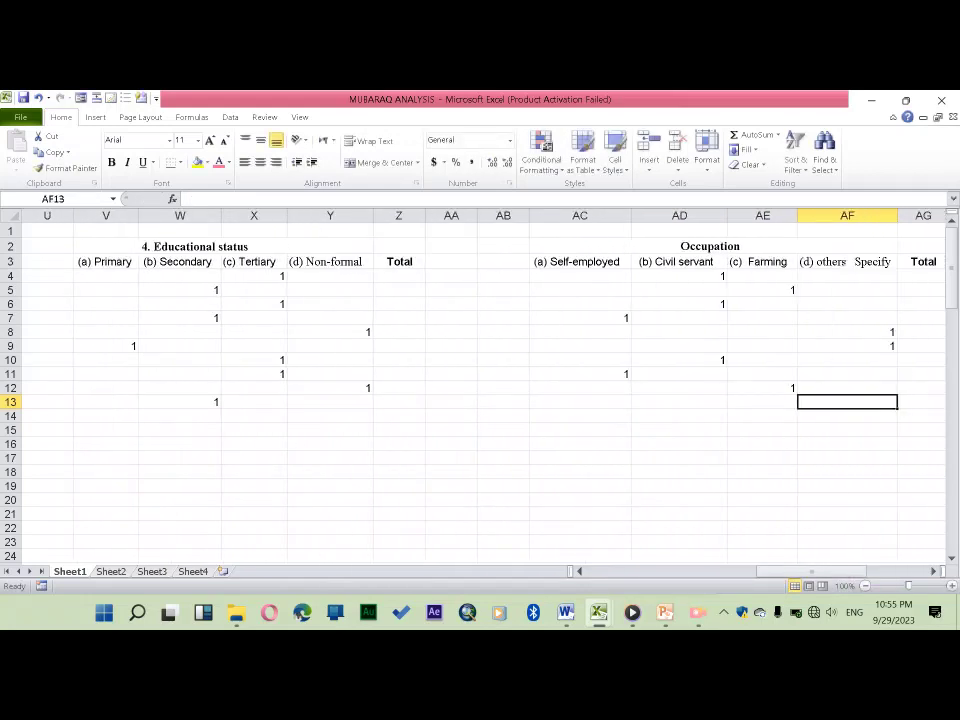
{"action": "type", "text": "1"}
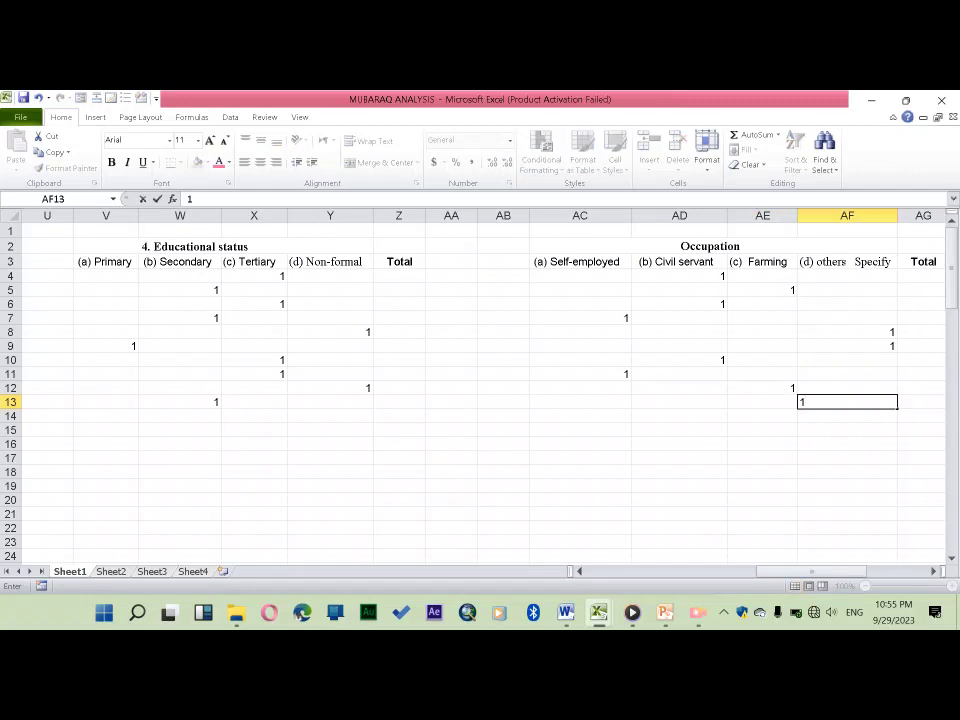
{"action": "key", "text": "Return"}
{"action": "key", "text": "Left"}
{"action": "key", "text": "Left"}
{"action": "key", "text": "Left"}
{"action": "key", "text": "Left"}
{"action": "key", "text": "Left"}
{"action": "key", "text": "Left"}
{"action": "key", "text": "Left"}
{"action": "key", "text": "Left"}
{"action": "key", "text": "Left"}
{"action": "key", "text": "Left"}
{"action": "key", "text": "Left"}
{"action": "key", "text": "Left"}
{"action": "key", "text": "Left"}
{"action": "key", "text": "Left"}
{"action": "key", "text": "Left"}
Go to B14 and start a =COUNT formula for the frequency row
{"action": "key", "text": "Left"}
{"action": "key", "text": "Left"}
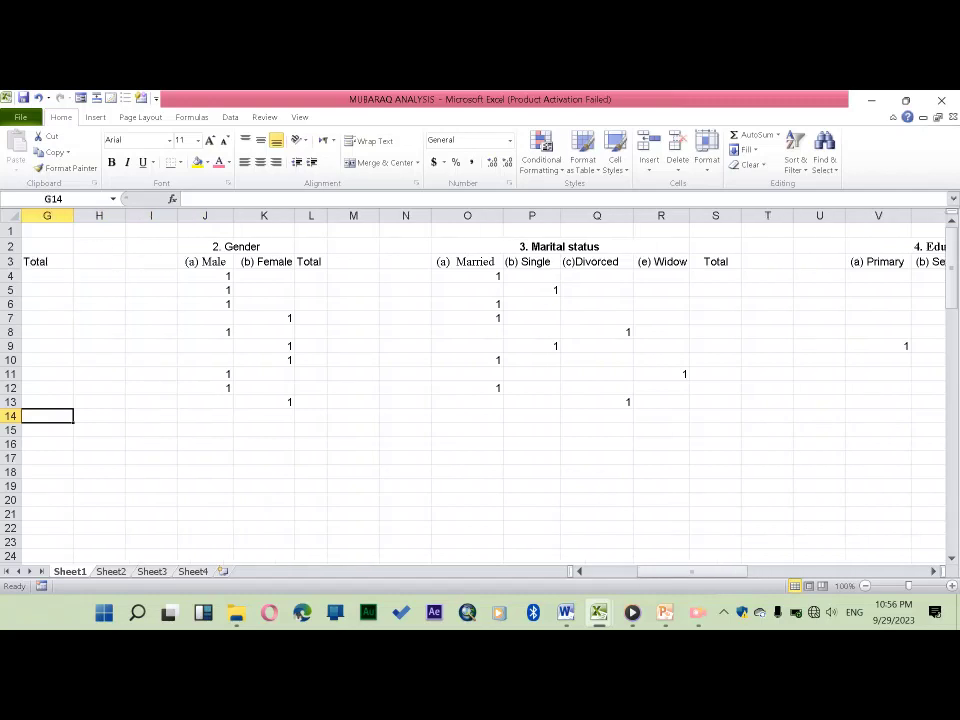
{"action": "key", "text": "Left"}
{"action": "key", "text": "Left"}
{"action": "key", "text": "Left"}
{"action": "key", "text": "Down"}
{"action": "key", "text": "Up"}
{"action": "key", "text": "Up"}
{"action": "key", "text": "Up"}
{"action": "key", "text": "Right"}
{"action": "key", "text": "Down"}
{"action": "key", "text": "Down"}
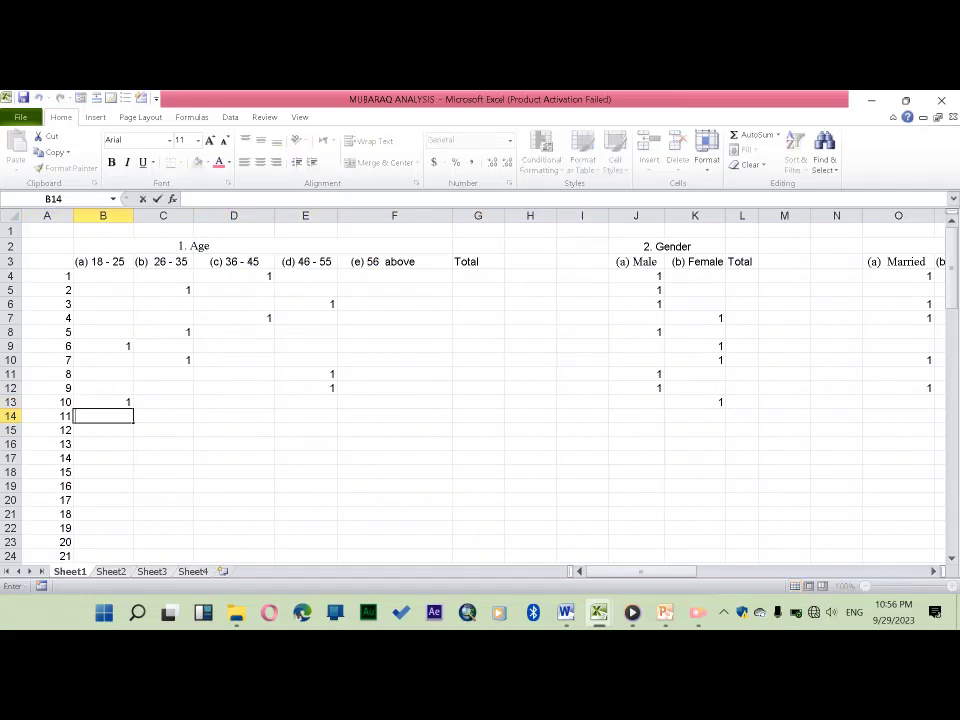
{"action": "type", "text": "="}
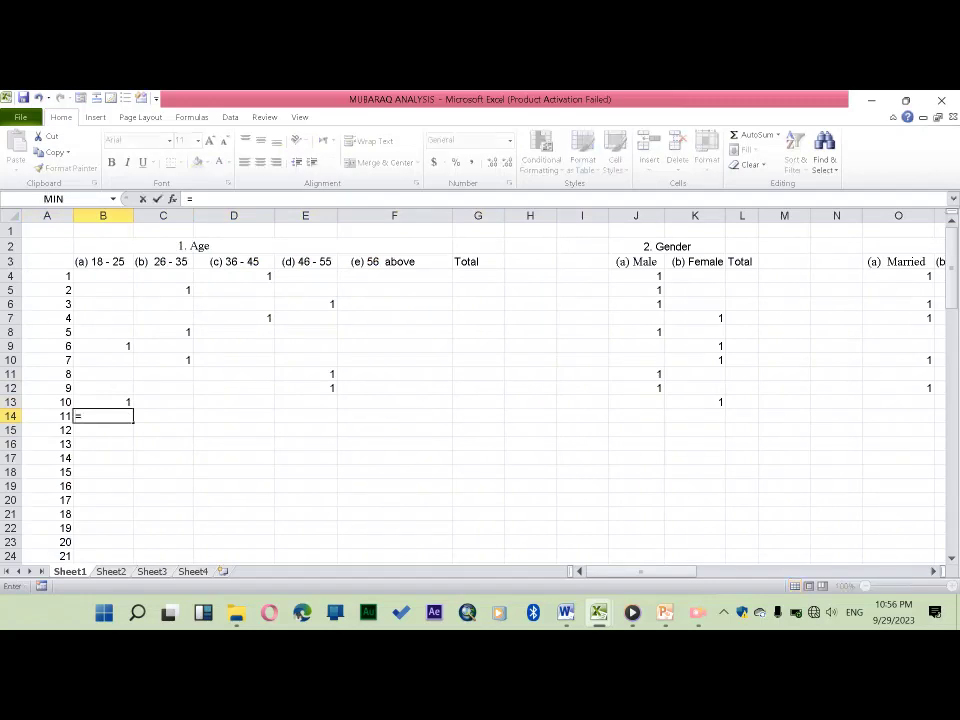
{"action": "type", "text": "CO"}
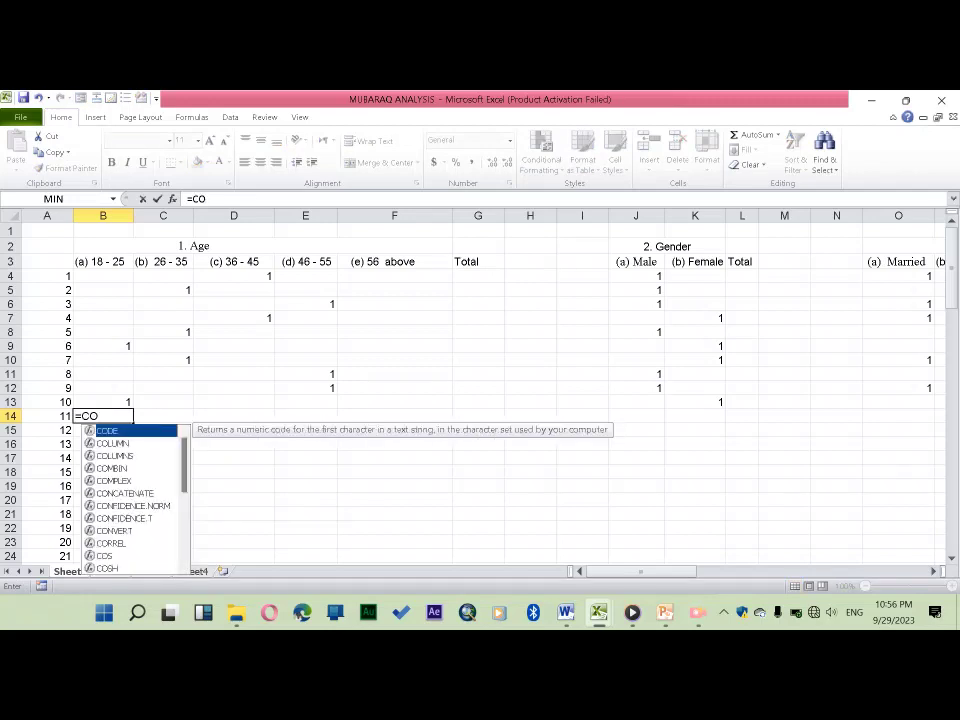
{"action": "type", "text": "U"}
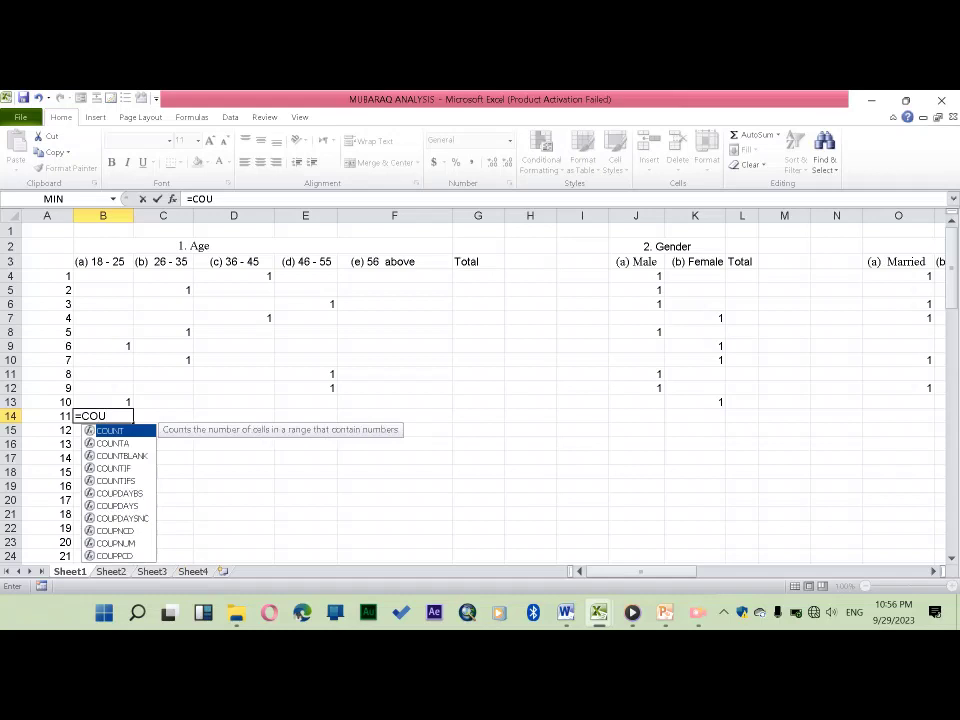
Enter =COUNT(B4:B13) in B14 and fill it across row 14 through the Occupation columns
{"action": "key", "text": "Tab"}
{"action": "left_click_drag", "start_coordinate": [103, 276], "coordinate": [103, 401]}
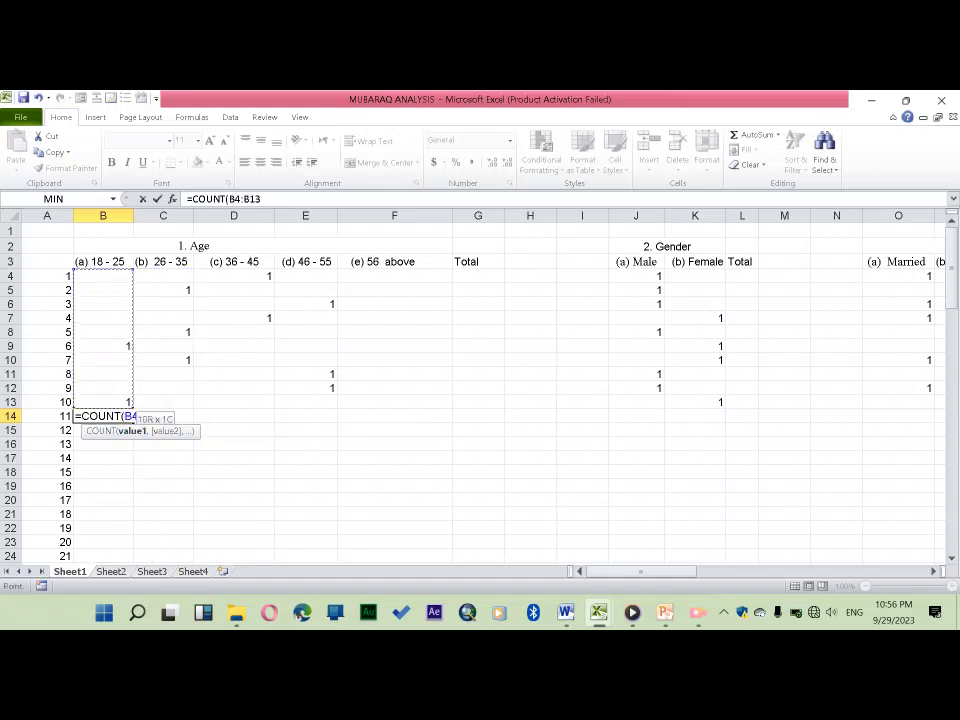
{"action": "key", "text": "Return"}
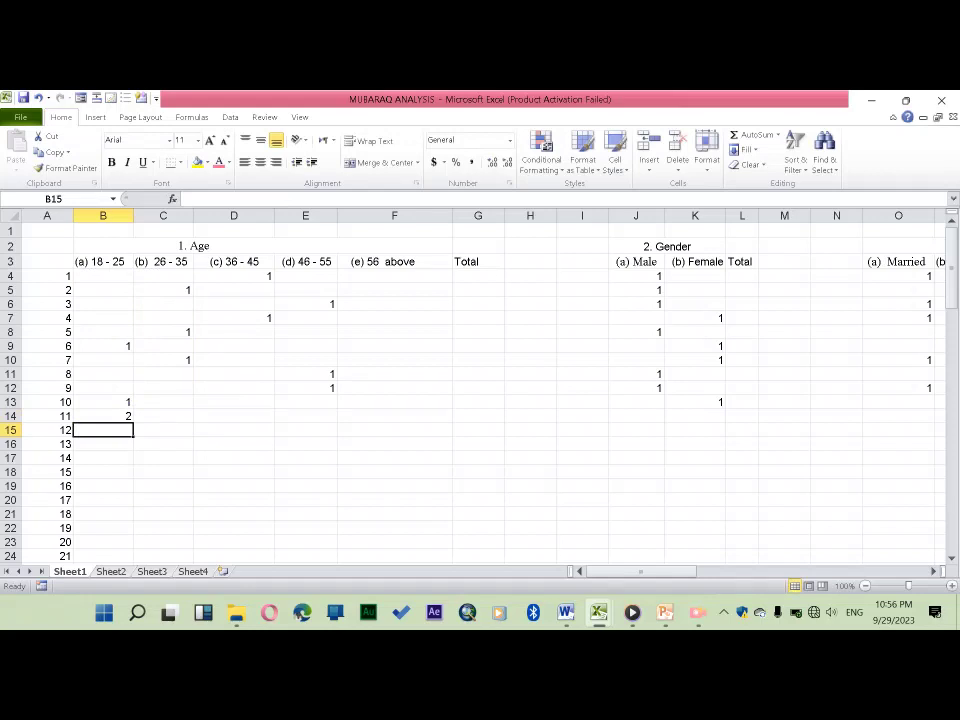
{"action": "left_click", "coordinate": [103, 415]}
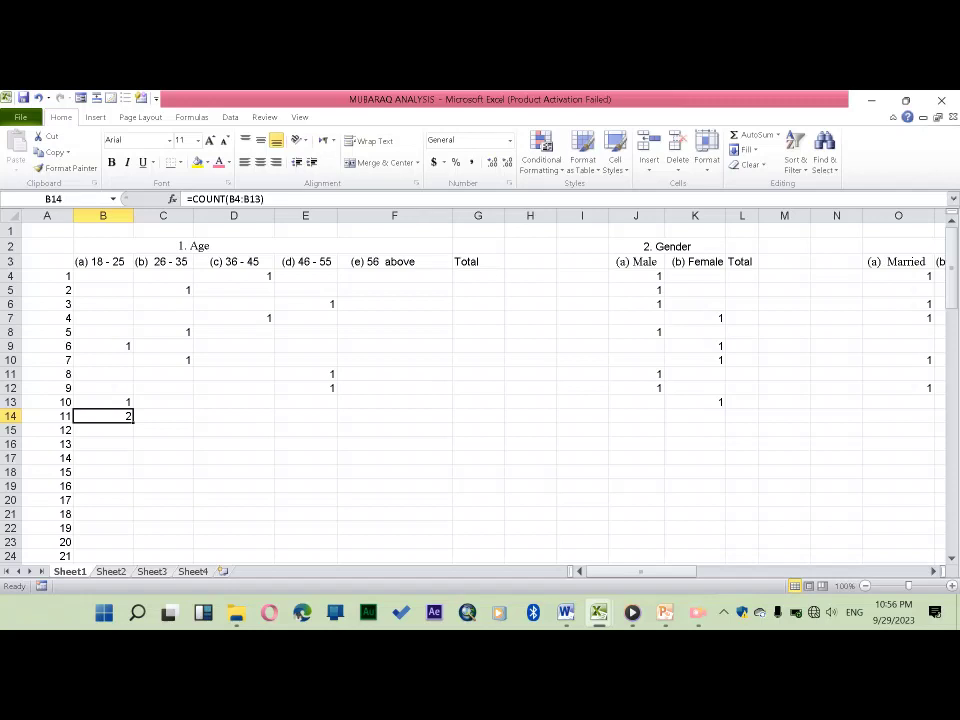
{"action": "left_click_drag", "start_coordinate": [133, 421], "coordinate": [880, 418]}
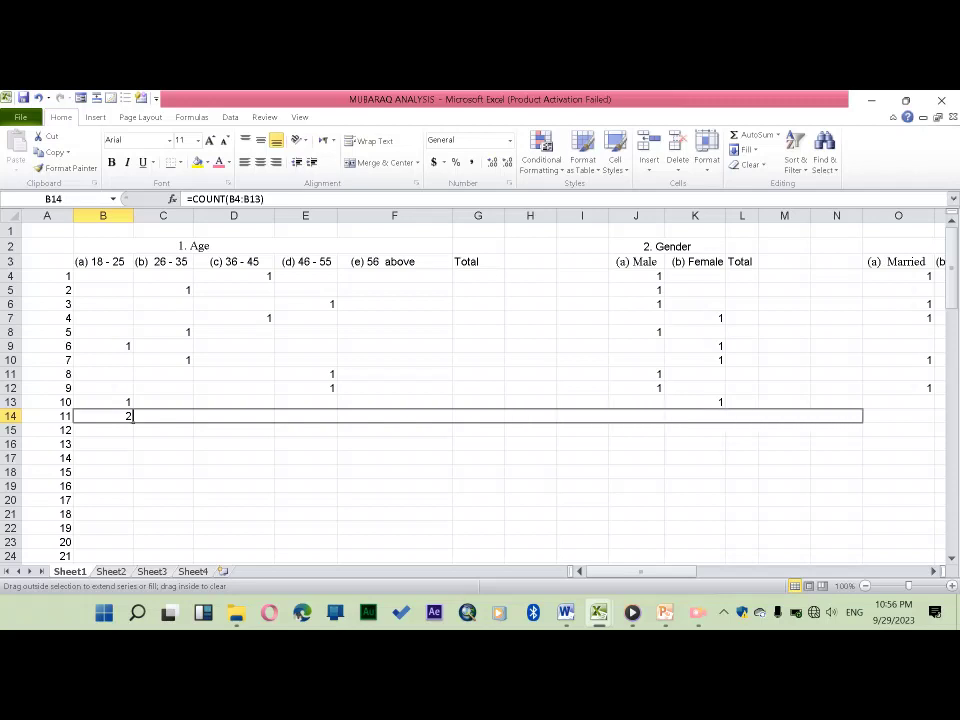
{"action": "left_click_drag", "start_coordinate": [880, 418], "coordinate": [545, 418]}
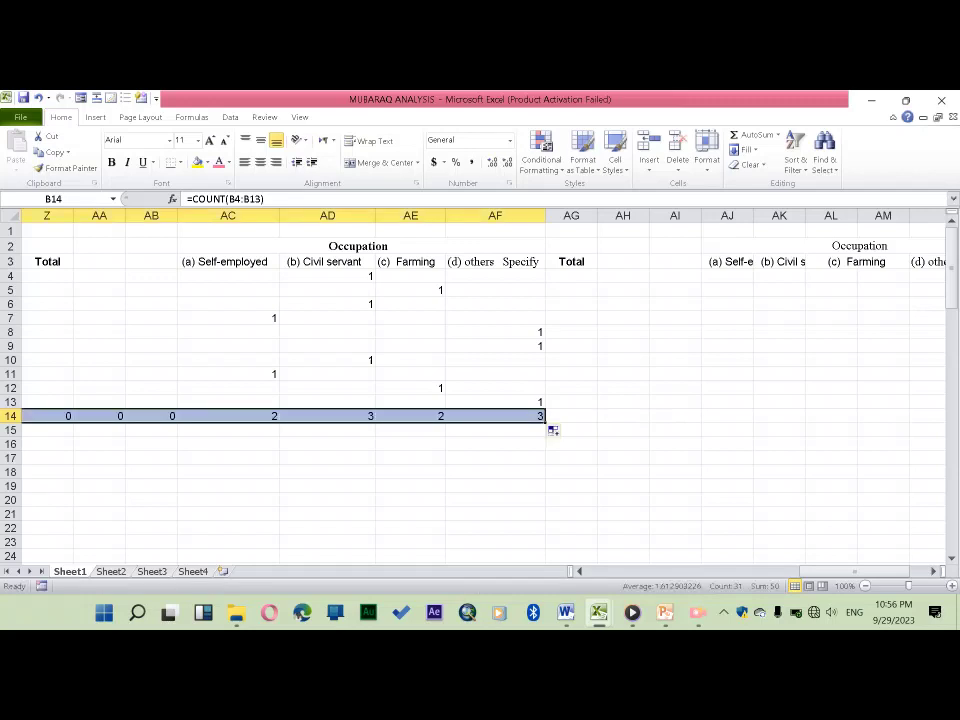
{"action": "left_click", "coordinate": [327, 415]}
{"action": "key", "text": "Left"}
{"action": "key", "text": "Left"}
{"action": "key", "text": "Left"}
{"action": "key", "text": "Left"}
{"action": "key", "text": "Left"}
{"action": "key", "text": "Left"}
{"action": "key", "text": "Left"}
{"action": "key", "text": "Left"}
{"action": "key", "text": "Left"}
{"action": "key", "text": "Left"}
{"action": "key", "text": "Left"}
{"action": "key", "text": "Left"}
{"action": "key", "text": "Left"}
{"action": "key", "text": "Left"}
{"action": "key", "text": "Left"}
{"action": "key", "text": "Left"}
{"action": "key", "text": "Left"}
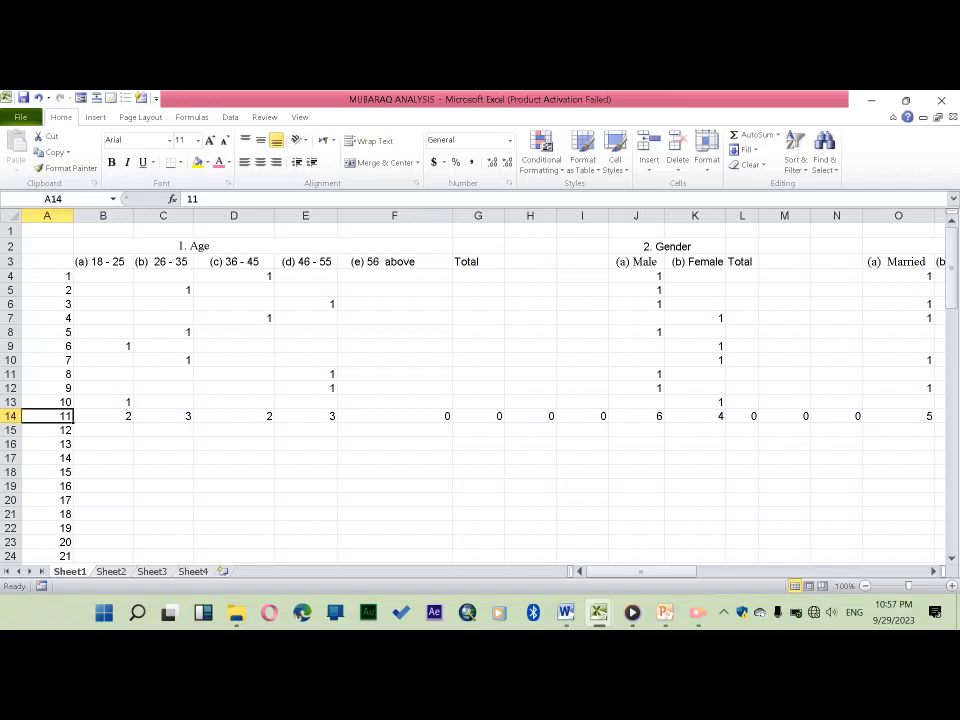
Delete the leftover serial numbers in column A from A16 downward
{"action": "left_click", "coordinate": [47, 443]}
{"action": "mouse_move", "coordinate": [47, 443]}
{"action": "left_mouse_down"}
{"action": "mouse_move", "coordinate": [47, 560]}
{"action": "mouse_move", "coordinate": [72, 566]}
{"action": "left_mouse_up"}
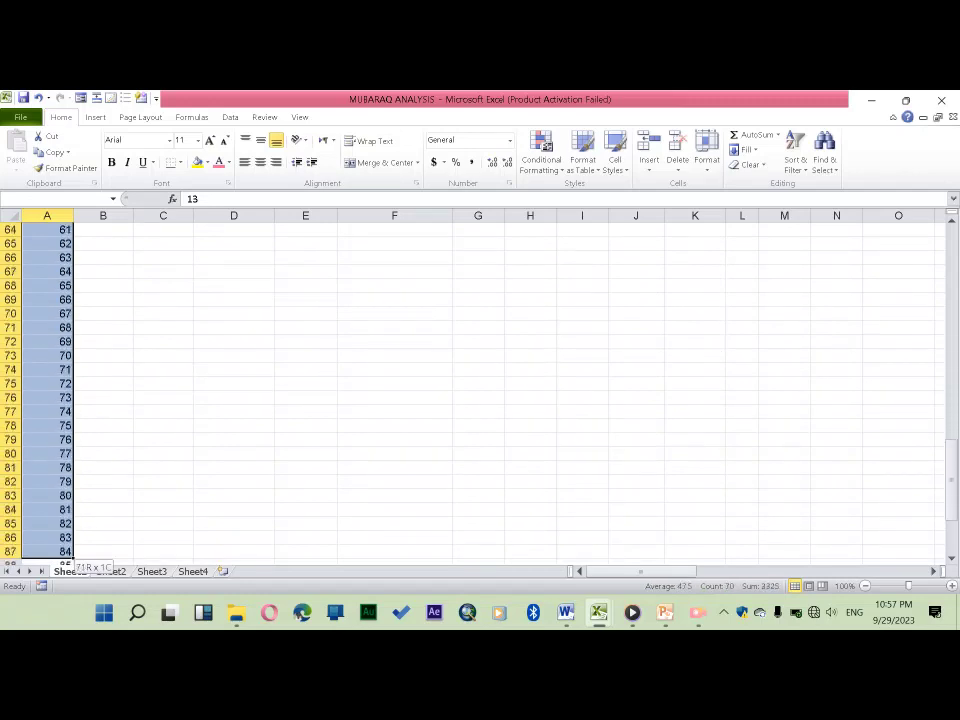
{"action": "left_click_drag", "start_coordinate": [72, 566], "coordinate": [47, 560]}
{"action": "scroll", "coordinate": [47, 400], "scroll_direction": "up", "scroll_amount": 20}
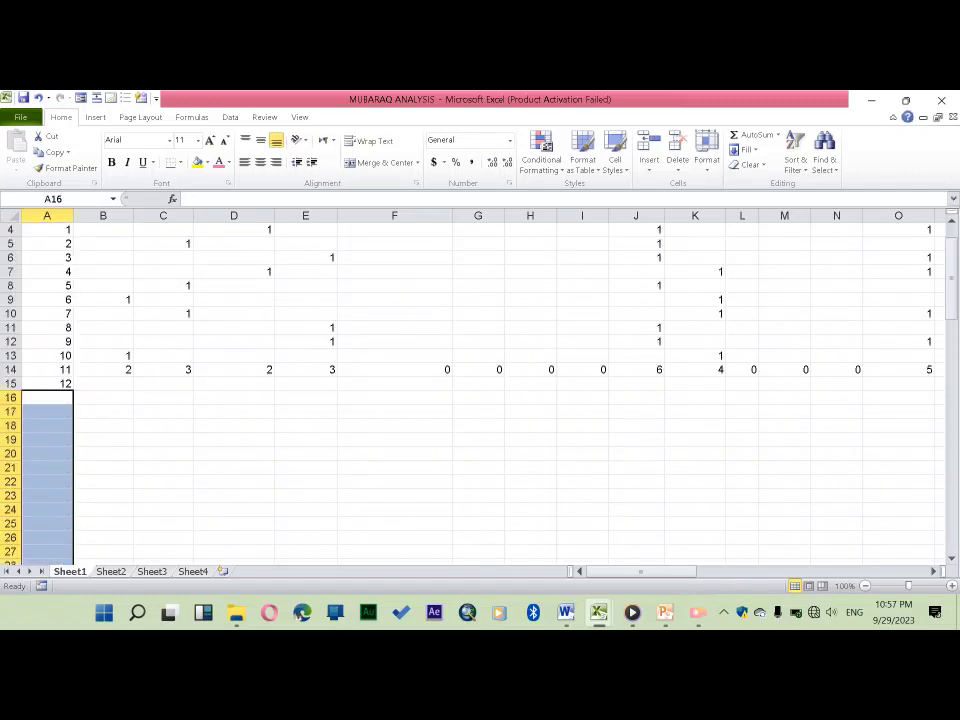
{"action": "key", "text": "Up"}
{"action": "key", "text": "Up"}
{"action": "key", "text": "Up"}
{"action": "key", "text": "Up"}
{"action": "key", "text": "Up"}
{"action": "key", "text": "Up"}
{"action": "key", "text": "Up"}
{"action": "key", "text": "Up"}
Select the Age heading across A2:G2, then return to cell A1
{"action": "left_click", "coordinate": [47, 245]}
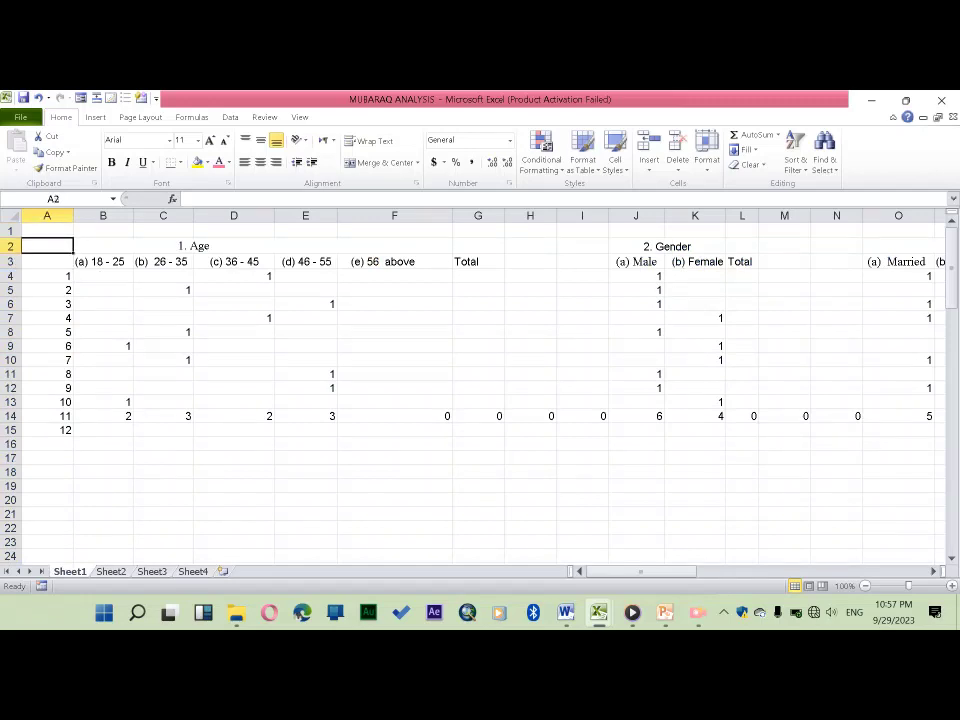
{"action": "mouse_move", "coordinate": [47, 245]}
{"action": "left_mouse_down"}
{"action": "mouse_move", "coordinate": [478, 245]}
{"action": "mouse_move", "coordinate": [478, 261]}
{"action": "left_mouse_up"}
{"action": "left_click", "coordinate": [47, 230]}
Insert two entire blank rows above the data starting at row 4
{"action": "left_click", "coordinate": [47, 275]}
{"action": "right_click", "coordinate": [54, 276]}
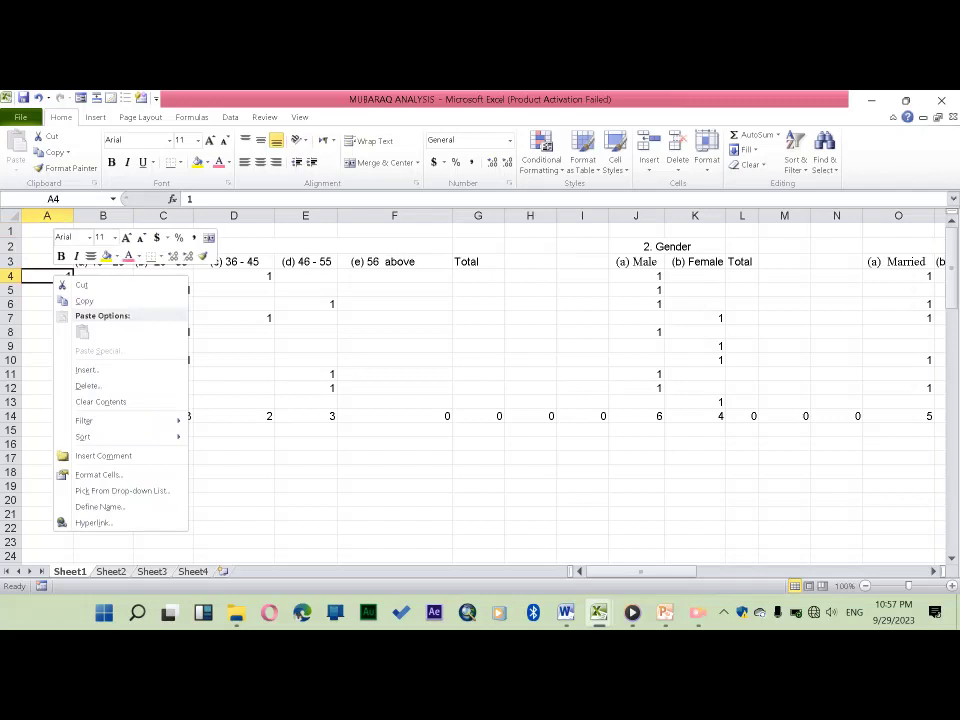
{"action": "left_click", "coordinate": [87, 370]}
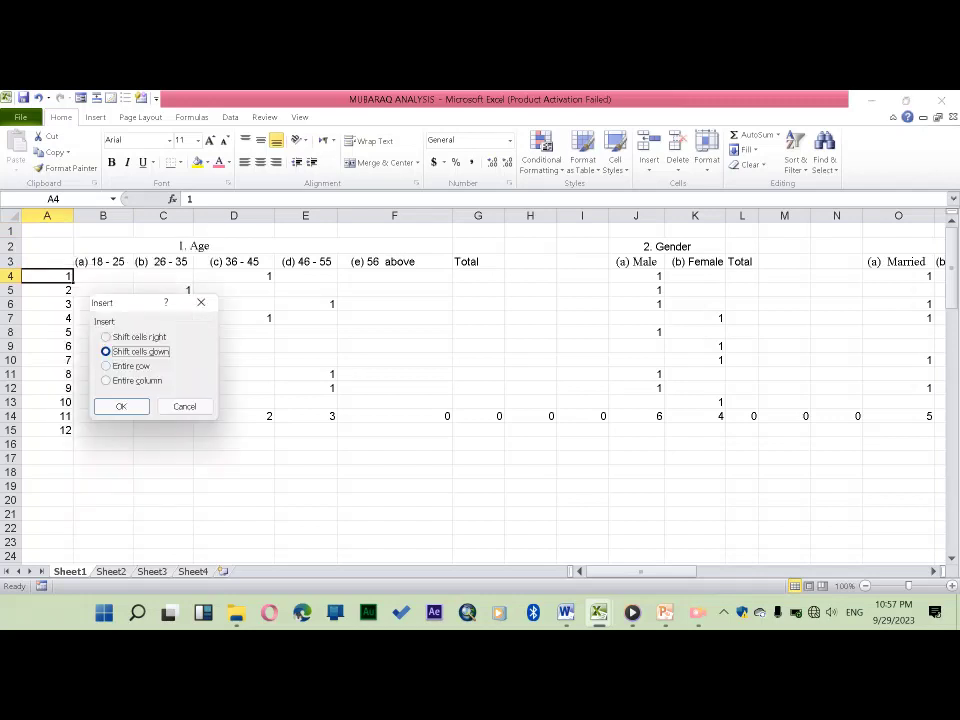
{"action": "left_click", "coordinate": [130, 366]}
{"action": "key", "text": "Tab"}
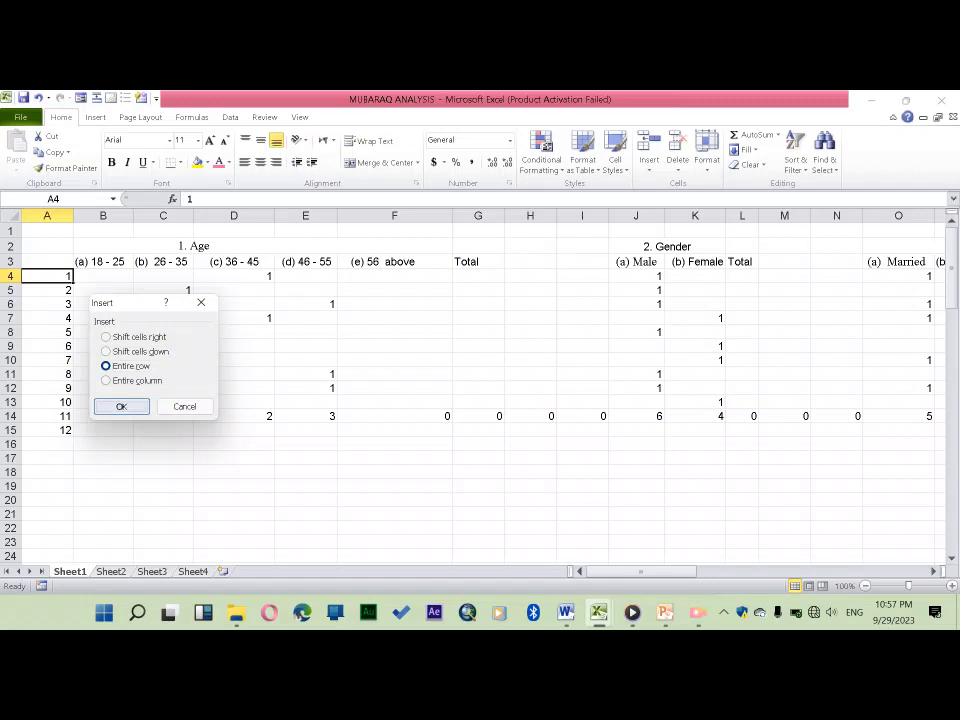
{"action": "key", "text": "Return"}
{"action": "left_click", "coordinate": [95, 278]}
{"action": "right_click", "coordinate": [92, 278]}
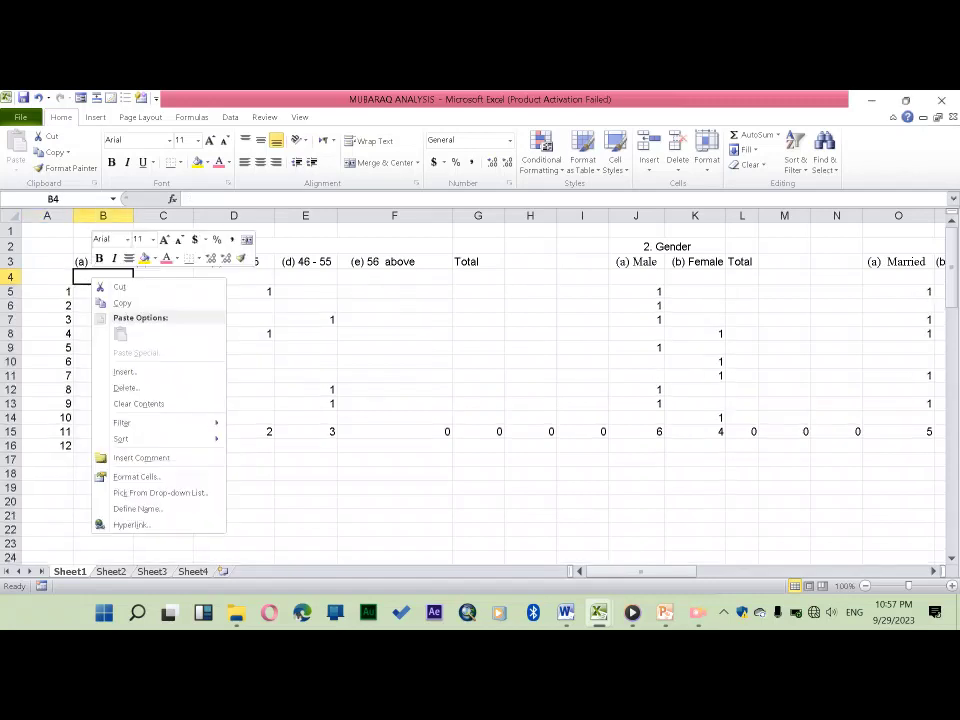
{"action": "left_click", "coordinate": [124, 371]}
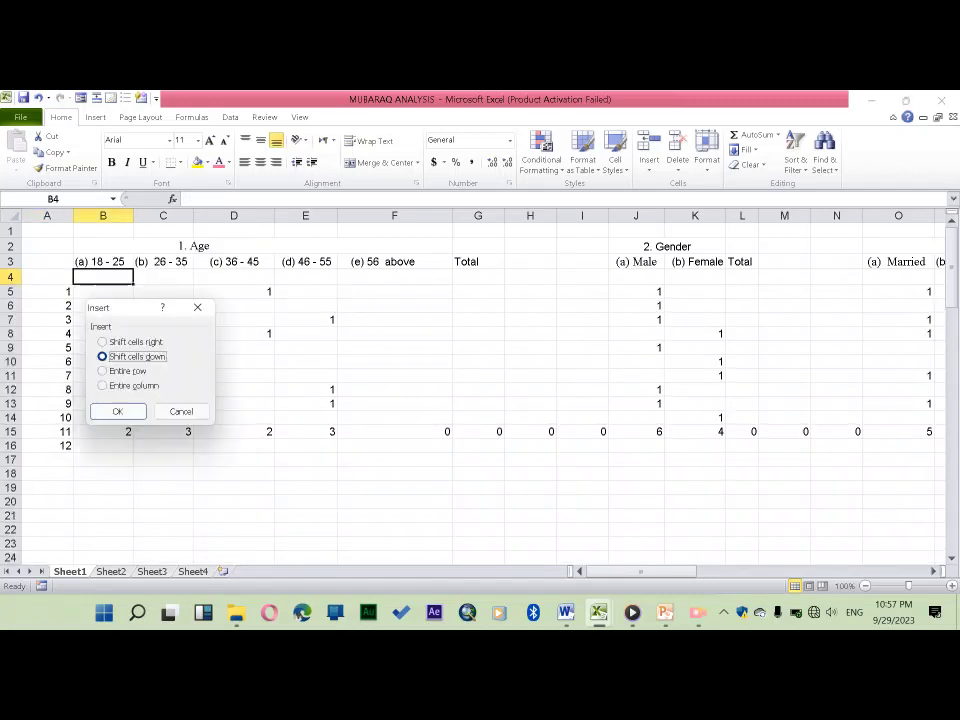
{"action": "key", "text": "Down"}
{"action": "key", "text": "Return"}
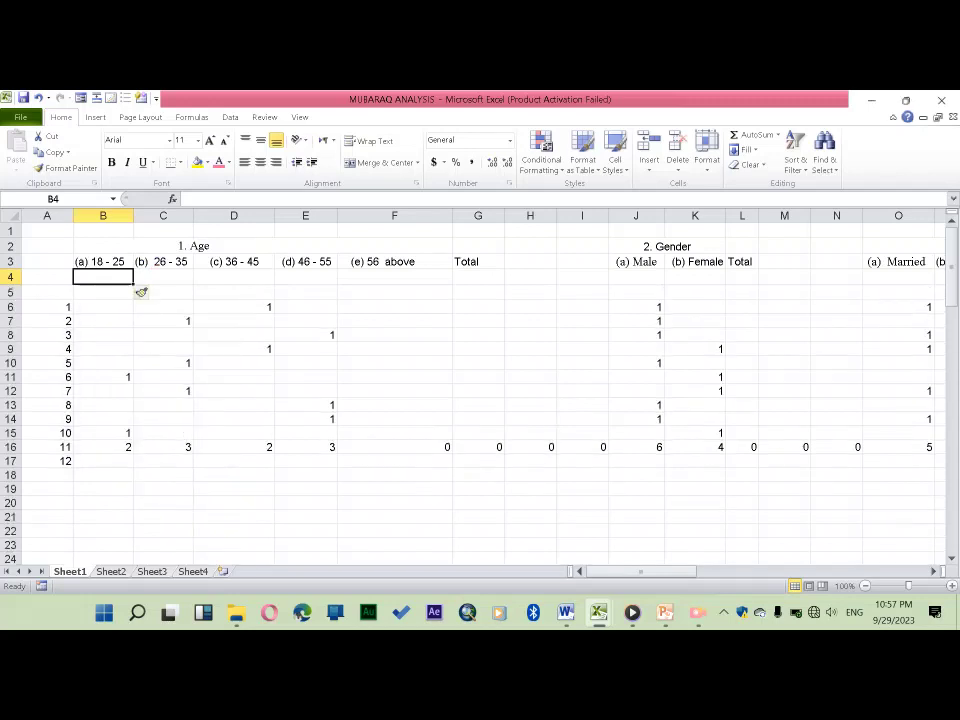
Insert two more entire rows above the data from cell B5
{"action": "key", "text": "Down"}
{"action": "right_click", "coordinate": [113, 292]}
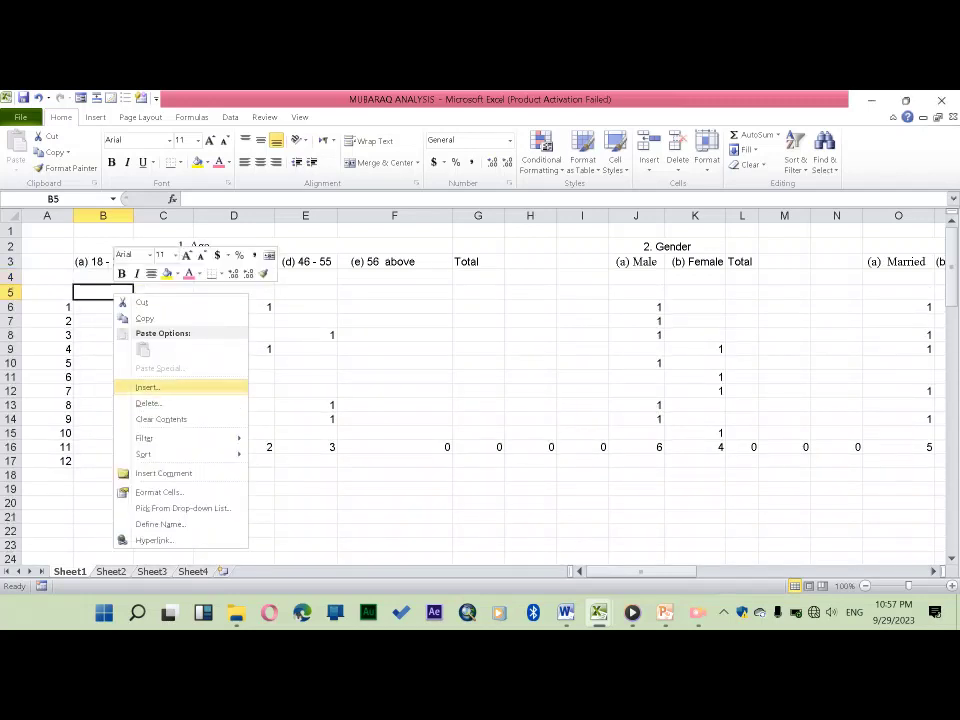
{"action": "key", "text": "Return"}
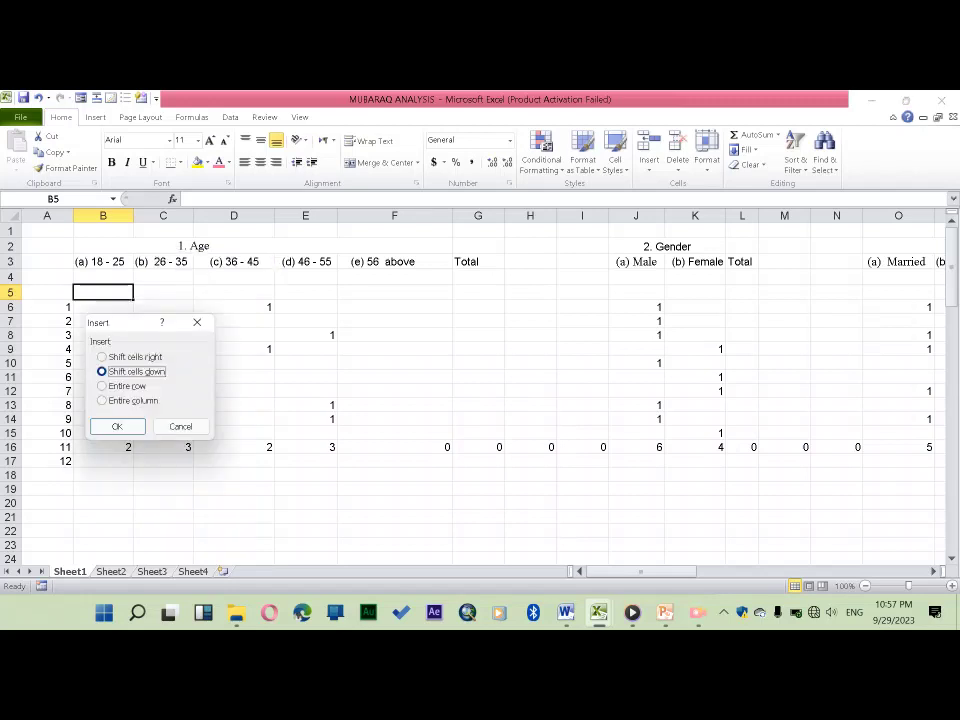
{"action": "key", "text": "Down"}
{"action": "key", "text": "Return"}
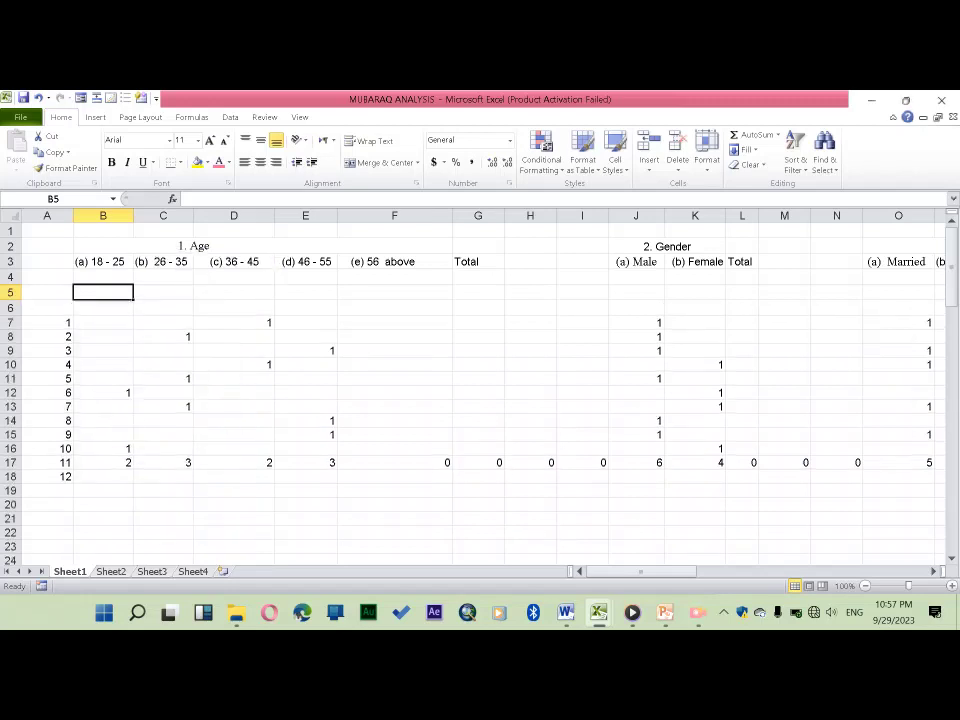
{"action": "key", "text": "shift+F10"}
{"action": "key", "text": "Down"}
{"action": "key", "text": "Down"}
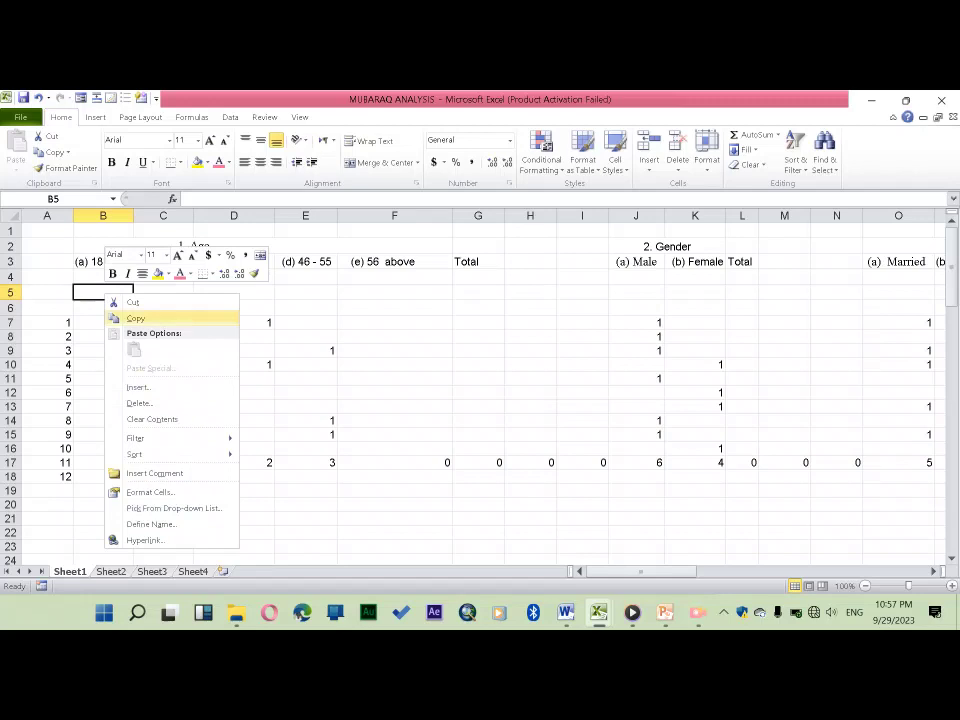
{"action": "key", "text": "Down"}
{"action": "key", "text": "Down"}
{"action": "key", "text": "Return"}
{"action": "key", "text": "Down"}
{"action": "left_click", "coordinate": [125, 422]}
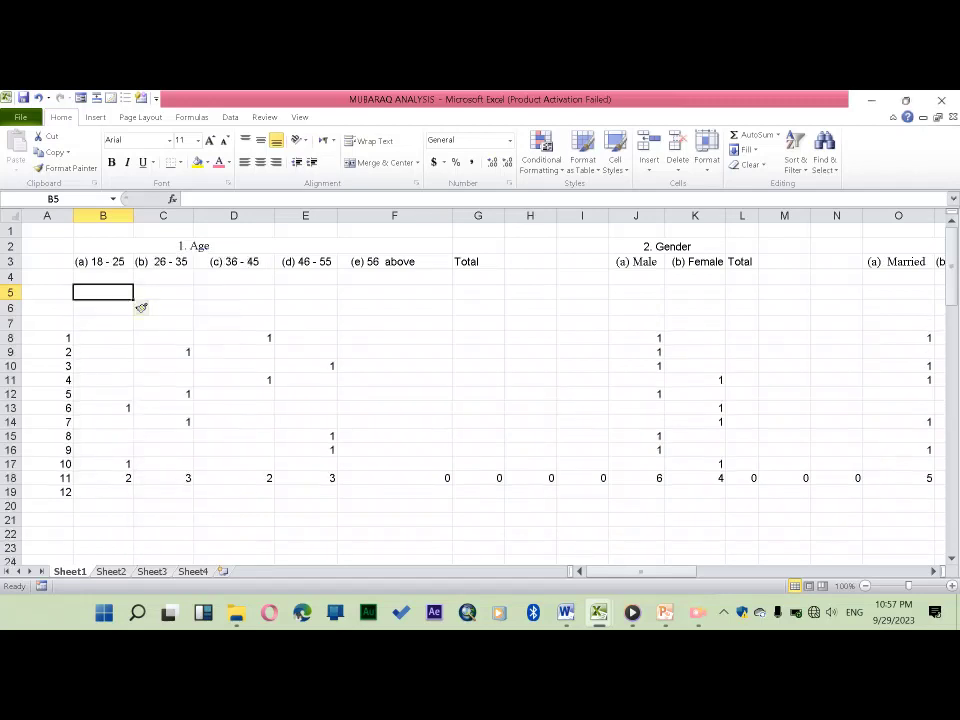
Insert two final entire rows from cell B7 so the data begins at row 10
{"action": "key", "text": "Down"}
{"action": "key", "text": "Down"}
{"action": "key", "text": "shift+F10"}
{"action": "key", "text": "Down"}
{"action": "key", "text": "Down"}
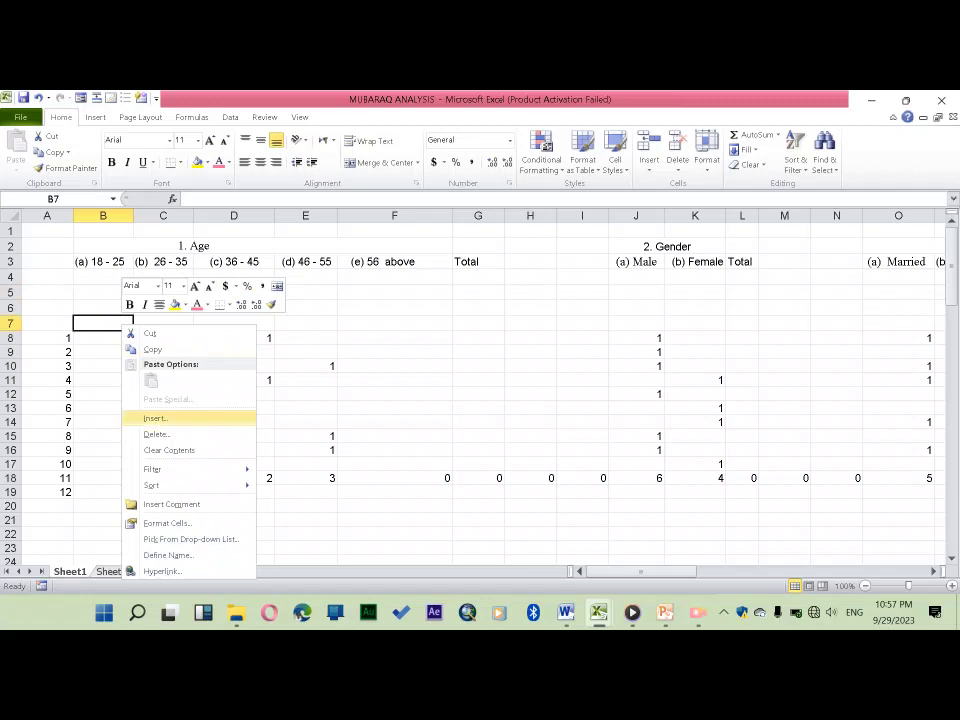
{"action": "key", "text": "Return"}
{"action": "key", "text": "Down"}
{"action": "key", "text": "Return"}
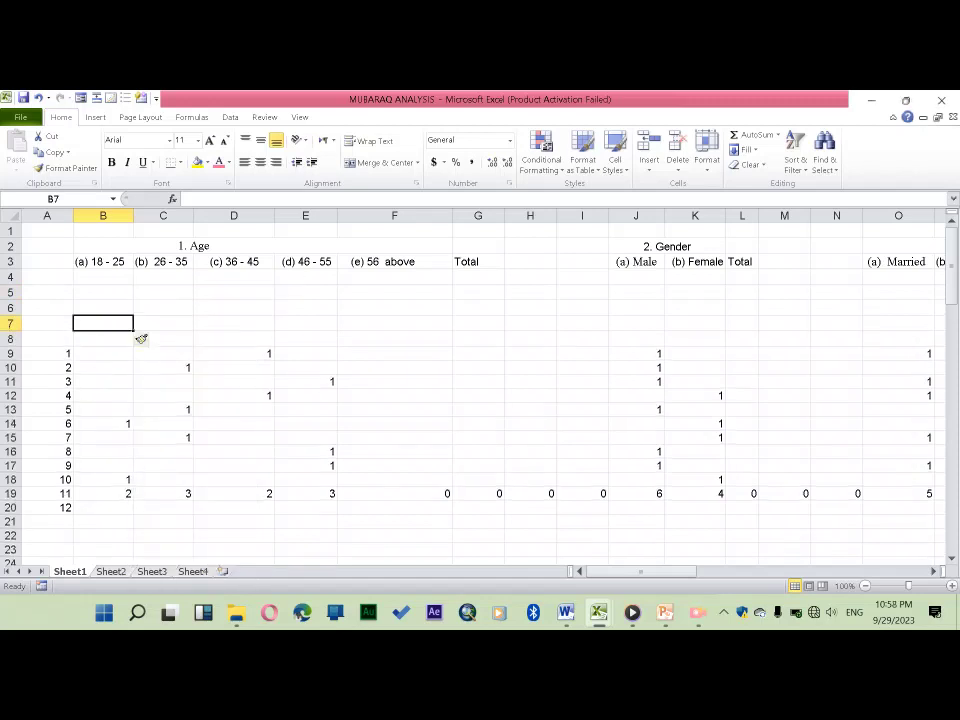
{"action": "key", "text": "shift+F10"}
{"action": "key", "text": "Up"}
{"action": "key", "text": "Up"}
{"action": "key", "text": "Up"}
{"action": "key", "text": "Up"}
{"action": "key", "text": "Up"}
{"action": "key", "text": "Up"}
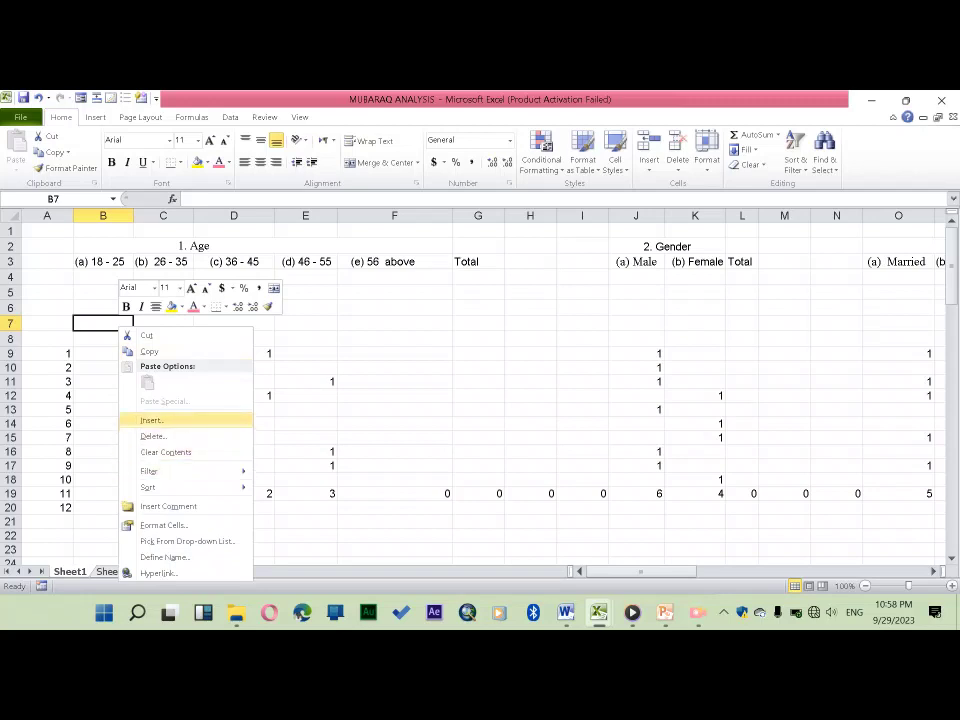
{"action": "key", "text": "Return"}
{"action": "key", "text": "Down"}
{"action": "key", "text": "Return"}
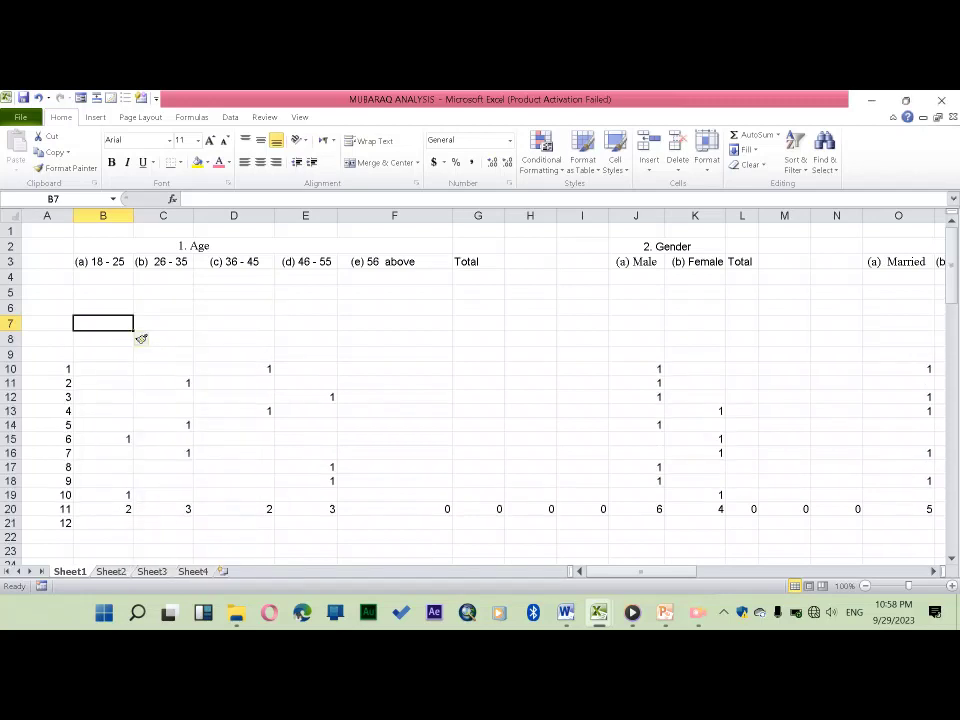
Select the row 20 COUNT totals from B20 across to the last Occupation column
{"action": "key", "text": "Right"}
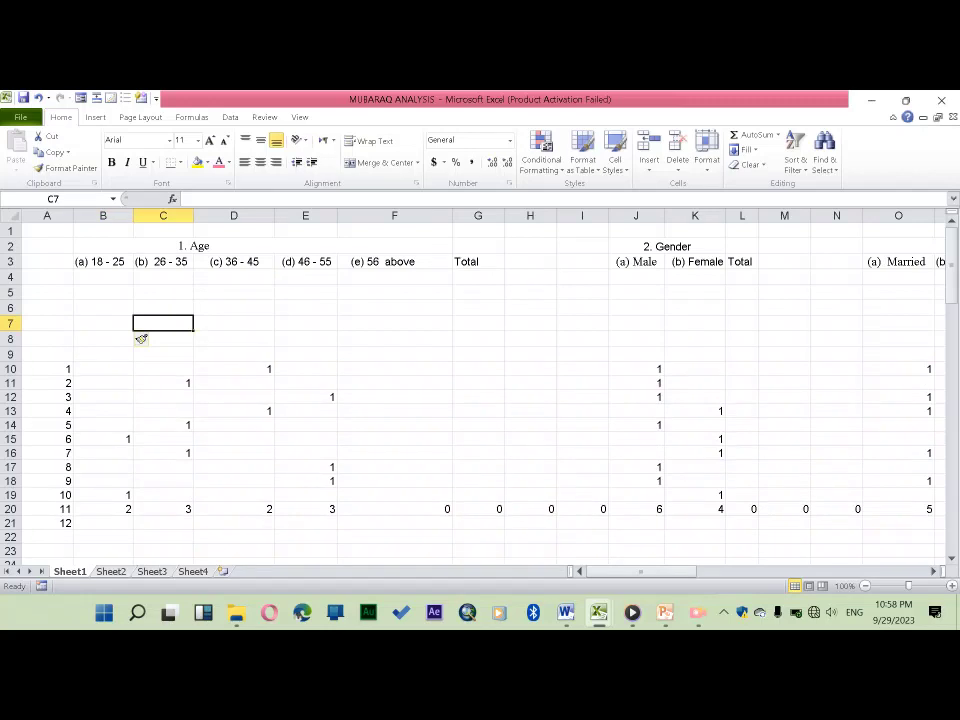
{"action": "key", "text": "Left"}
{"action": "key", "text": "Down"}
{"action": "key", "text": "Down"}
{"action": "key", "text": "Down"}
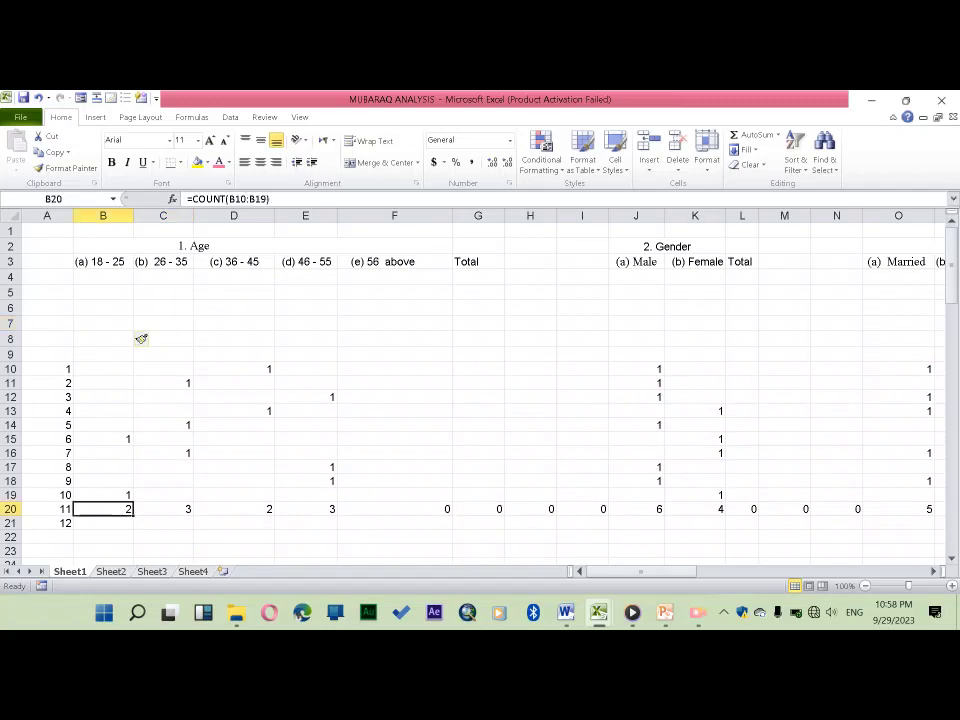
{"action": "key", "text": "shift+Right"}
{"action": "key", "text": "shift+Right"}
{"action": "key", "text": "shift+Right"}
{"action": "key", "text": "shift+Right"}
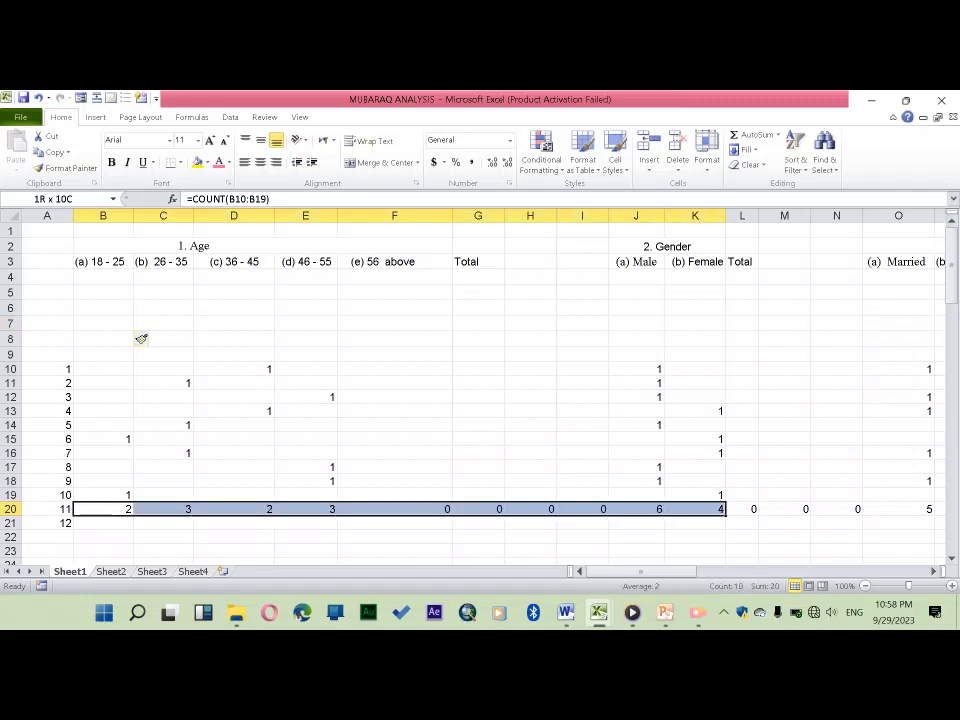
{"action": "key", "text": "shift+Right"}
{"action": "key", "text": "shift+Right"}
{"action": "key", "text": "shift+Right"}
{"action": "mouse_move", "coordinate": [909, 511]}
{"action": "left_mouse_down"}
{"action": "mouse_move", "coordinate": [938, 511]}
{"action": "mouse_move", "coordinate": [785, 511]}
{"action": "mouse_move", "coordinate": [890, 511]}
{"action": "left_mouse_up"}
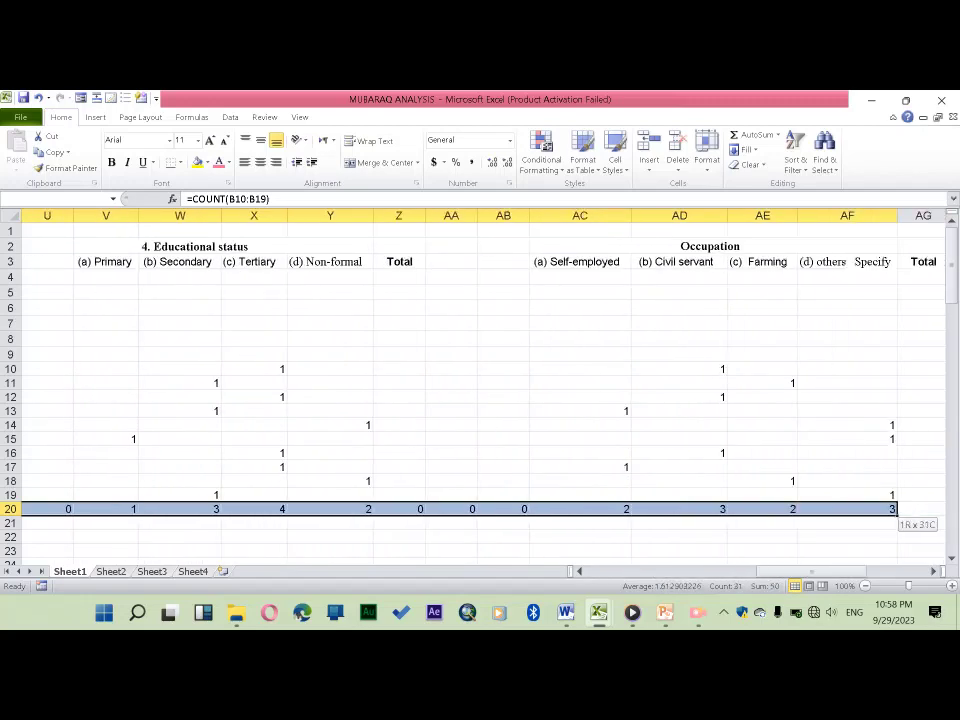
{"action": "left_click_drag", "start_coordinate": [897, 511], "coordinate": [820, 511]}
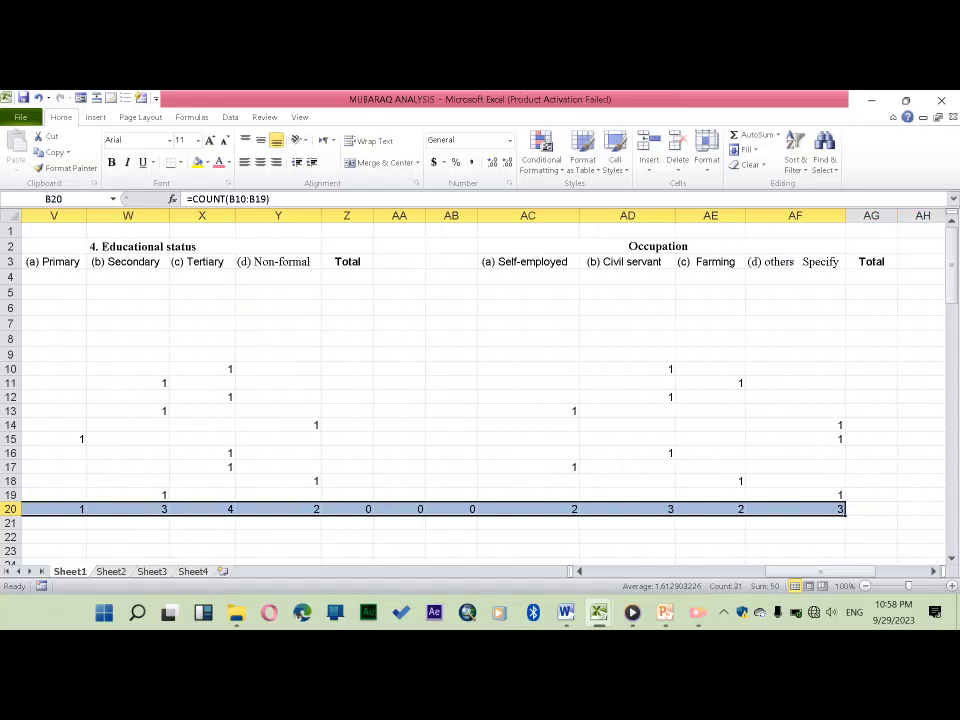
Copy the B20:AF20 COUNT totals and return to cell B4
{"action": "key", "text": "ctrl+c"}
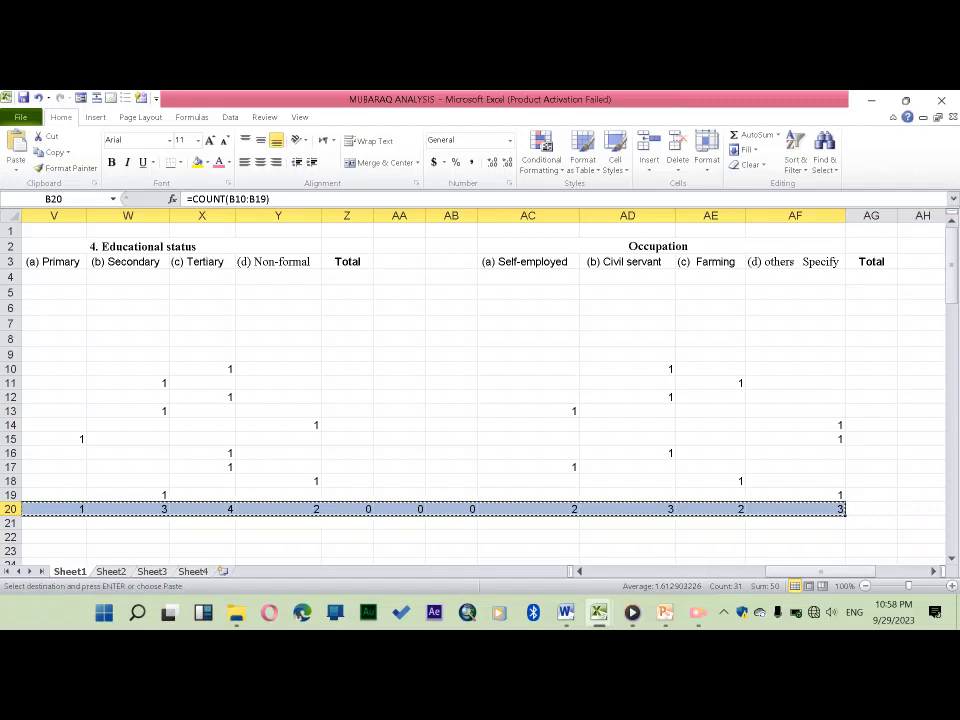
{"action": "left_click_drag", "start_coordinate": [840, 571], "coordinate": [820, 571]}
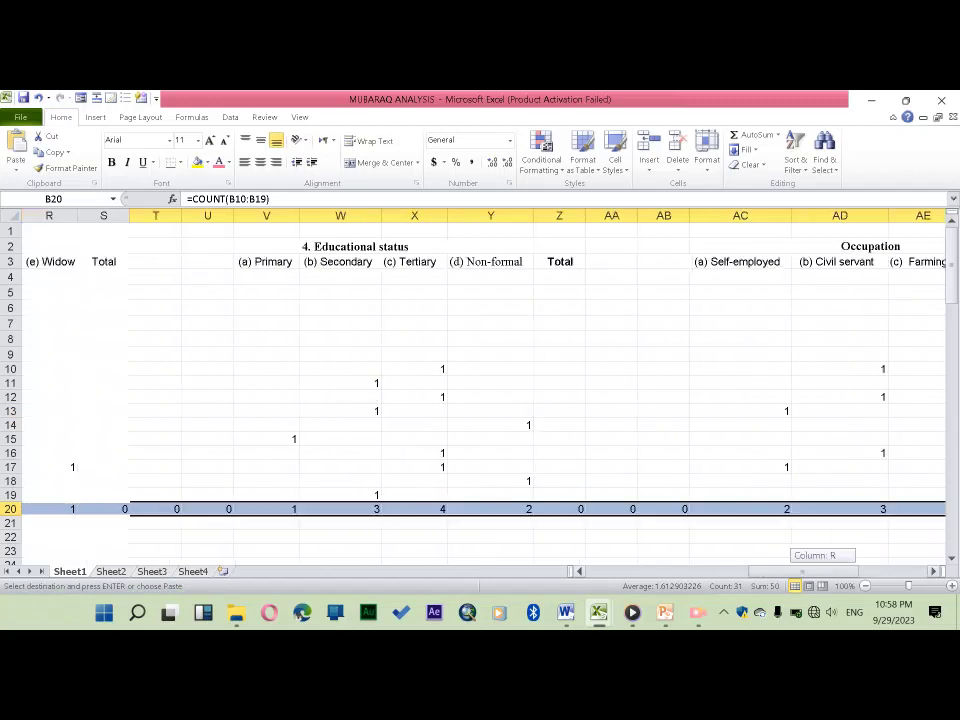
{"action": "key", "text": "Up"}
{"action": "key", "text": "Up"}
{"action": "key", "text": "Up"}
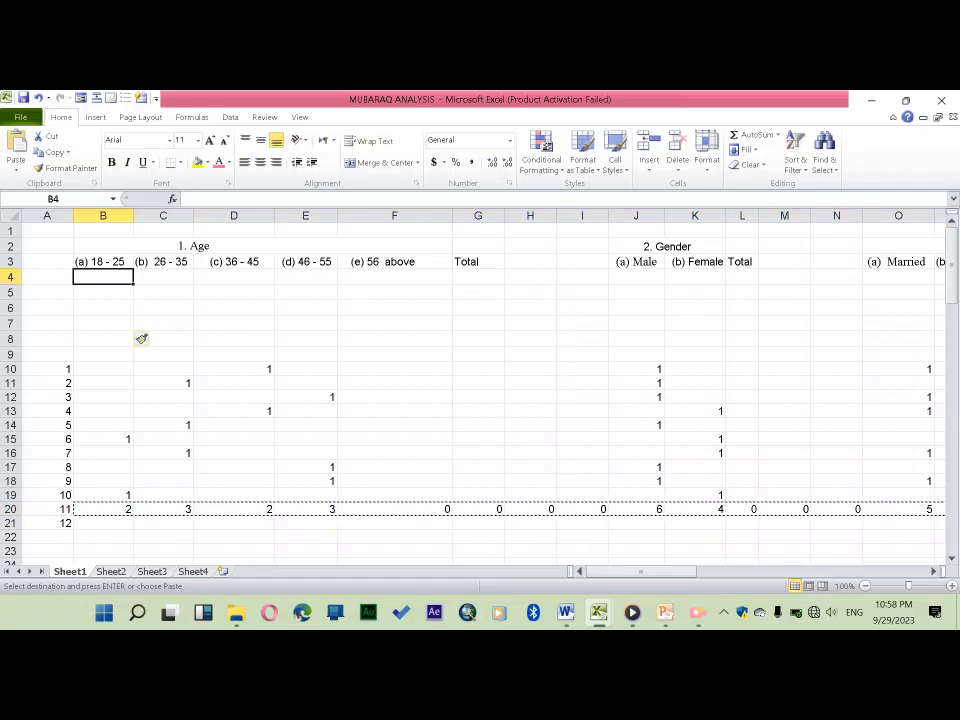
Paste the totals into row 4 as plain values, replacing the #REF formulas
{"action": "key", "text": "ctrl+v"}
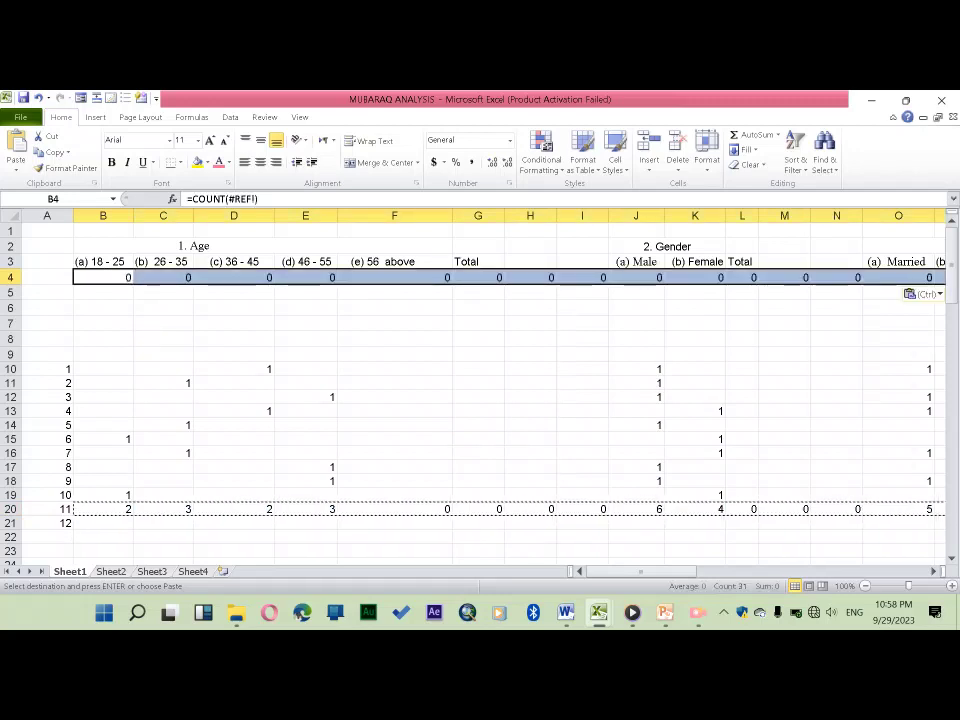
{"action": "right_click", "coordinate": [98, 280]}
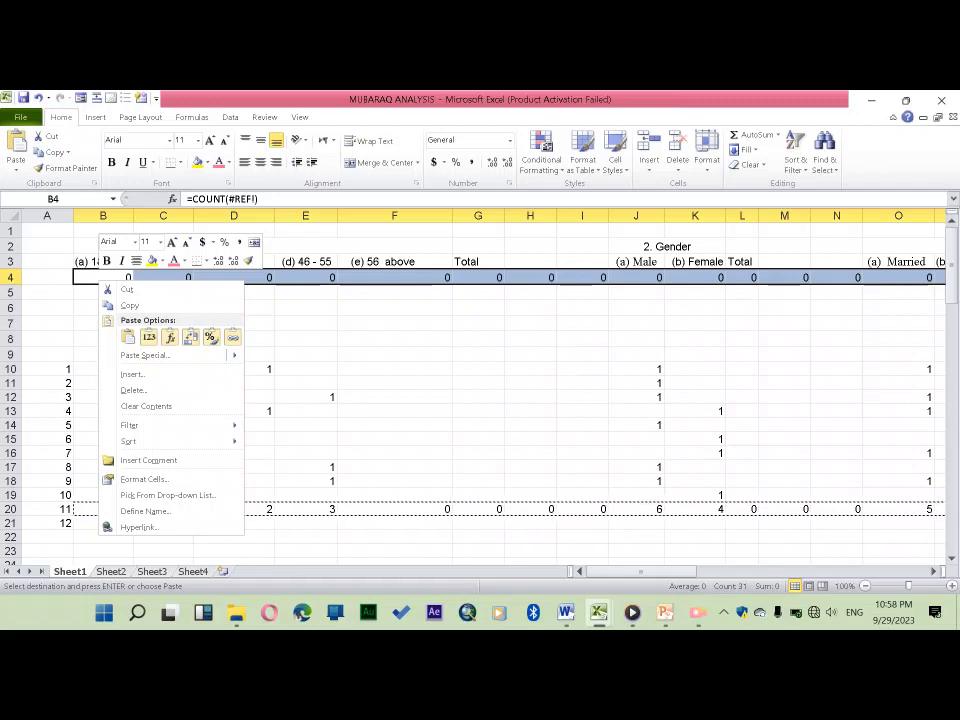
{"action": "key", "text": "Escape"}
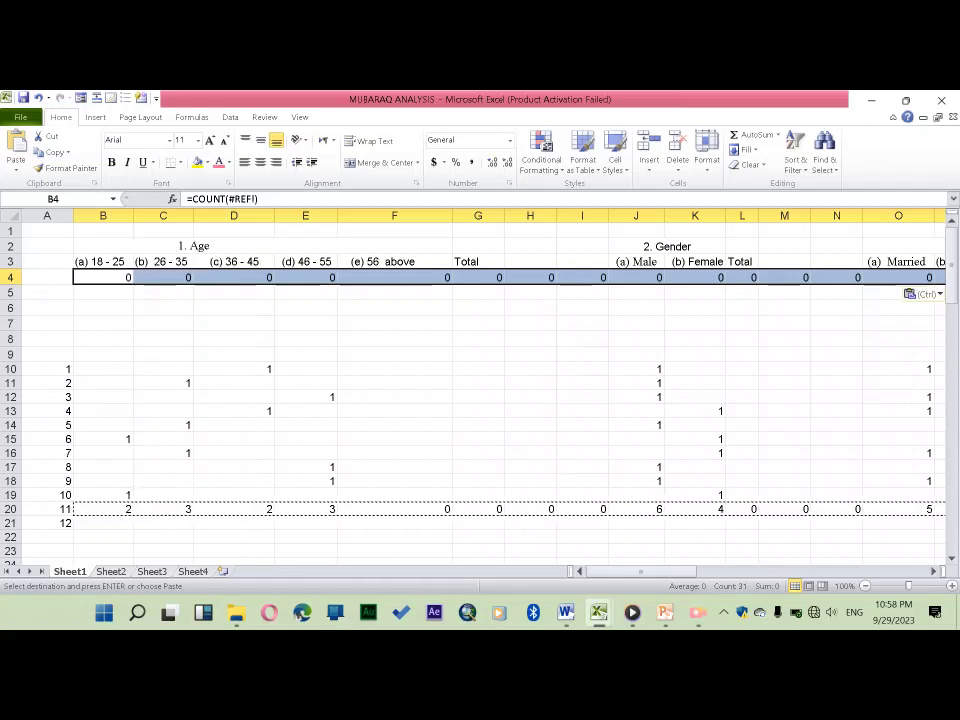
{"action": "right_click", "coordinate": [98, 281]}
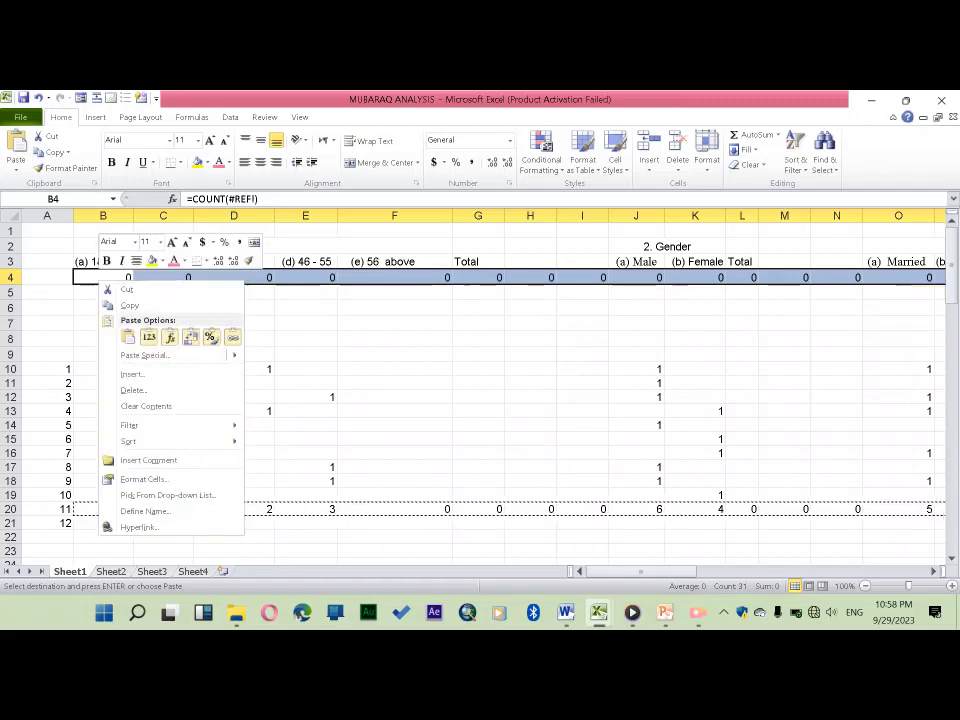
{"action": "left_click", "coordinate": [148, 337]}
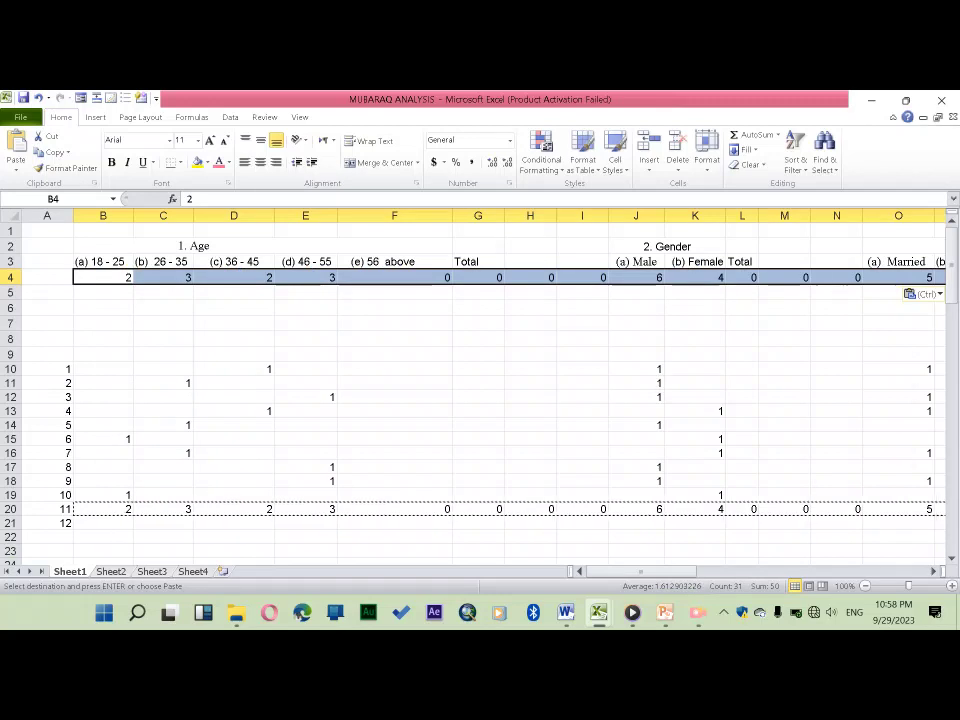
{"action": "left_click", "coordinate": [163, 277]}
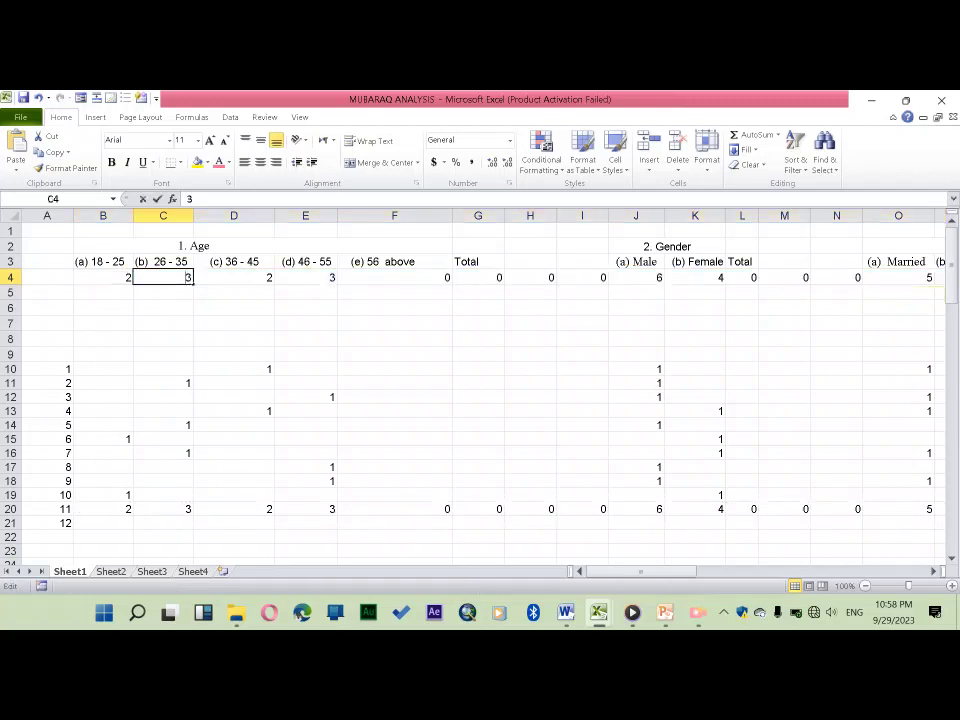
{"action": "key", "text": "F2"}
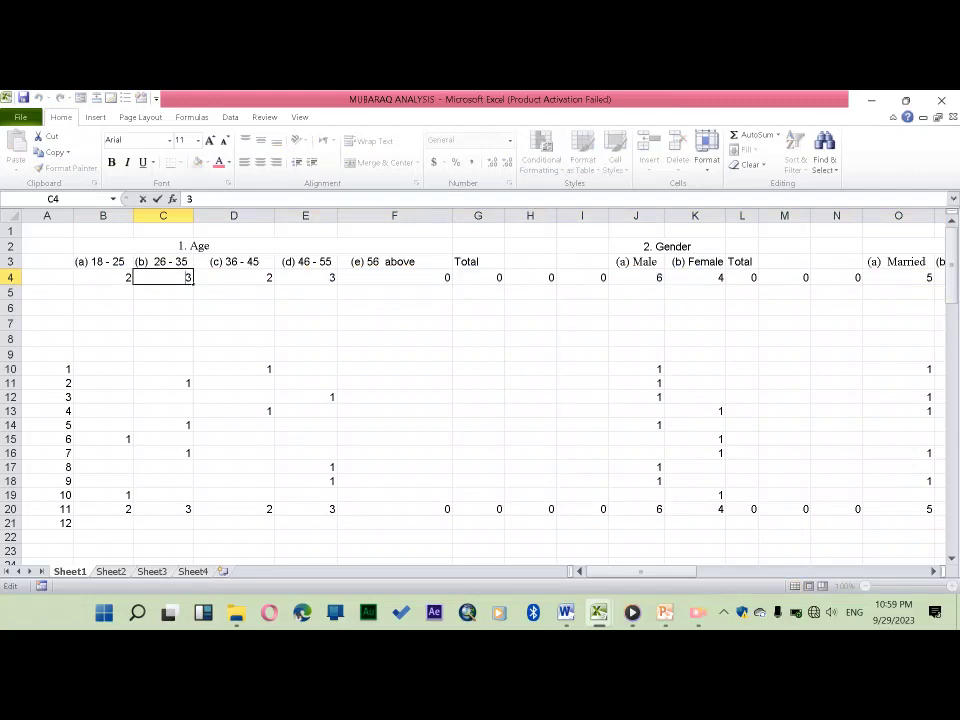
{"action": "left_click", "coordinate": [103, 261]}
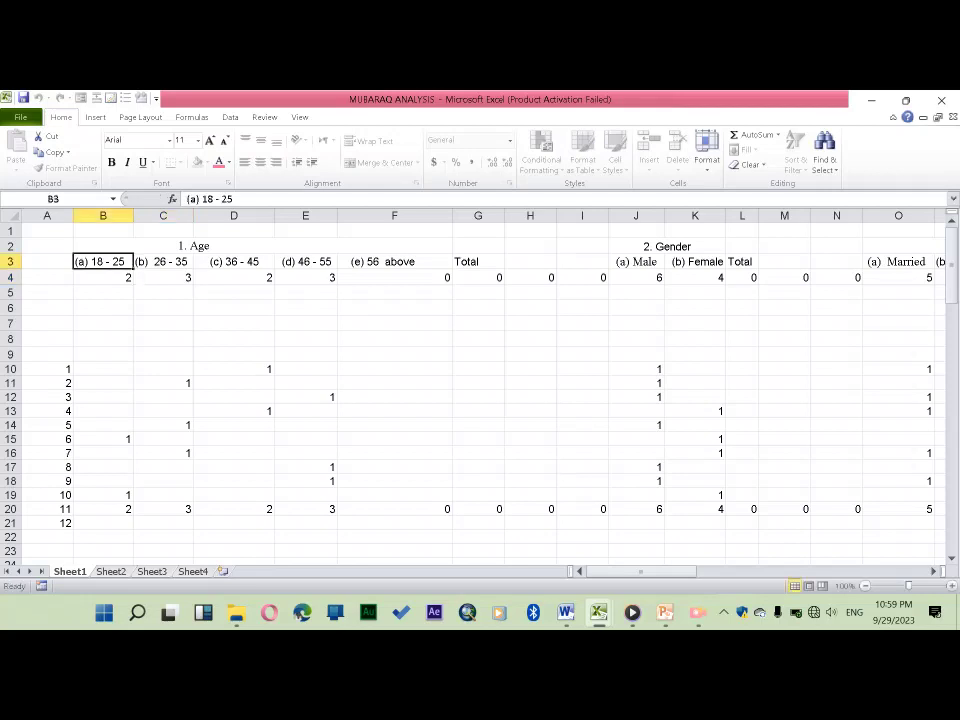
{"action": "left_click", "coordinate": [163, 277]}
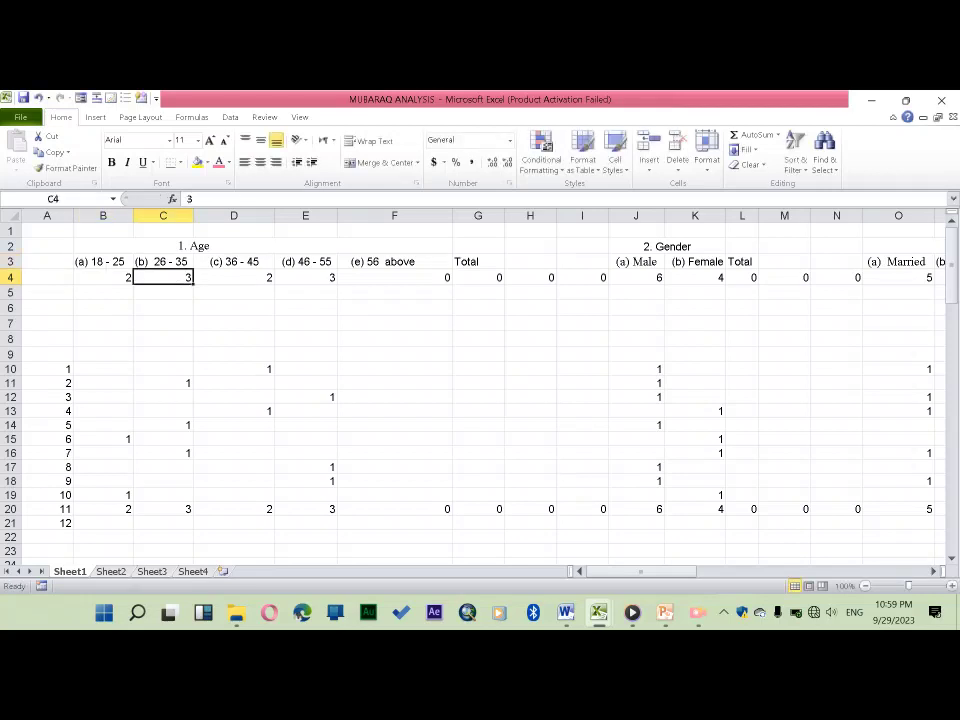
{"action": "left_click", "coordinate": [234, 277]}
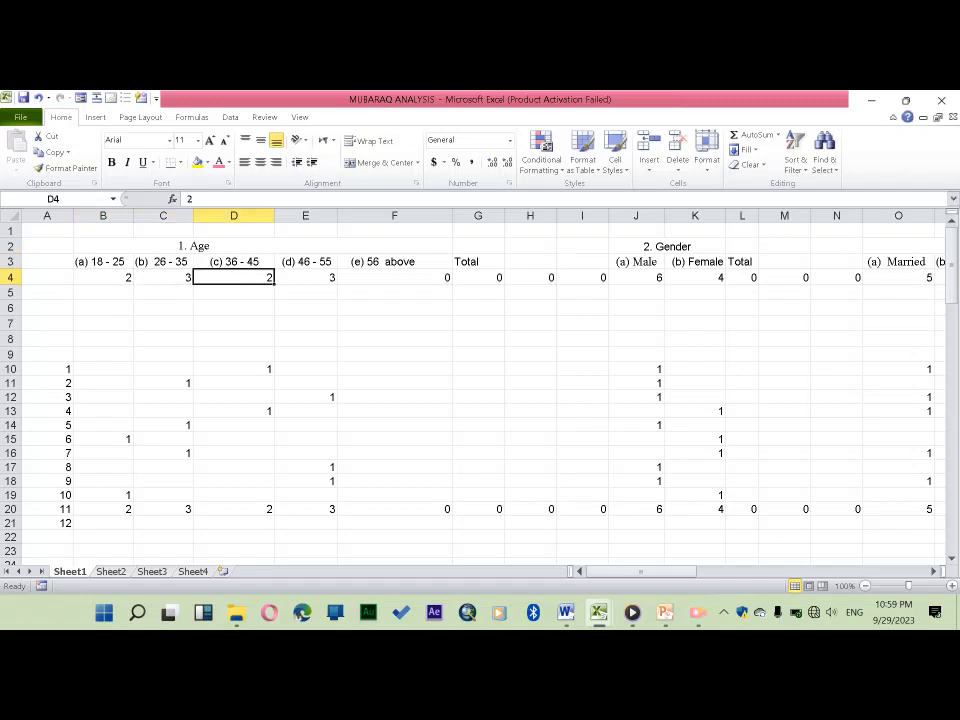
{"action": "left_click", "coordinate": [305, 277]}
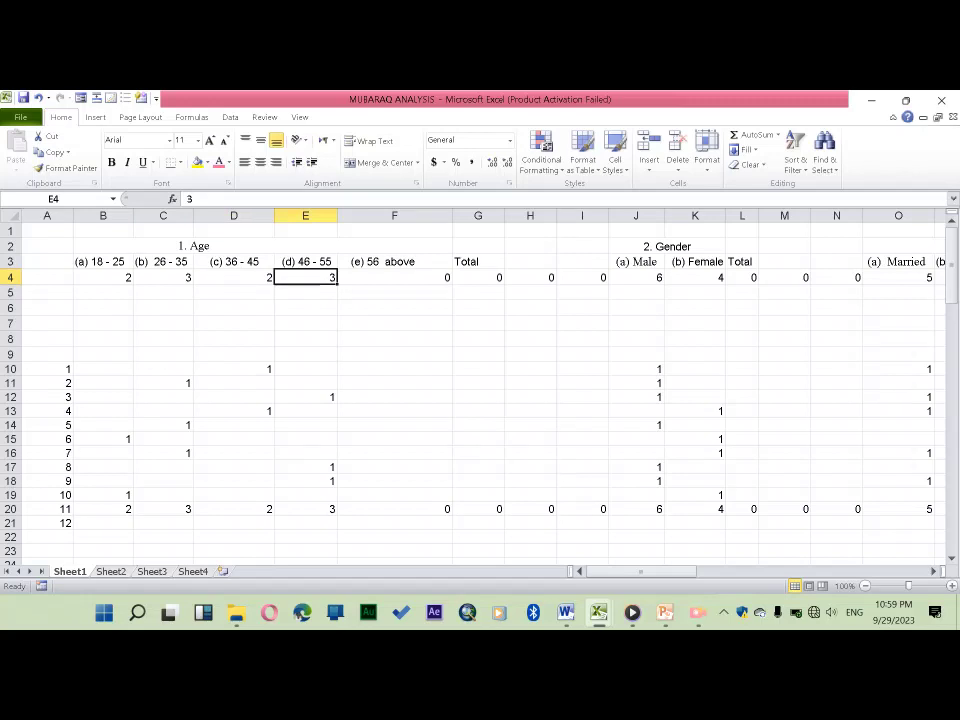
{"action": "left_click", "coordinate": [478, 277]}
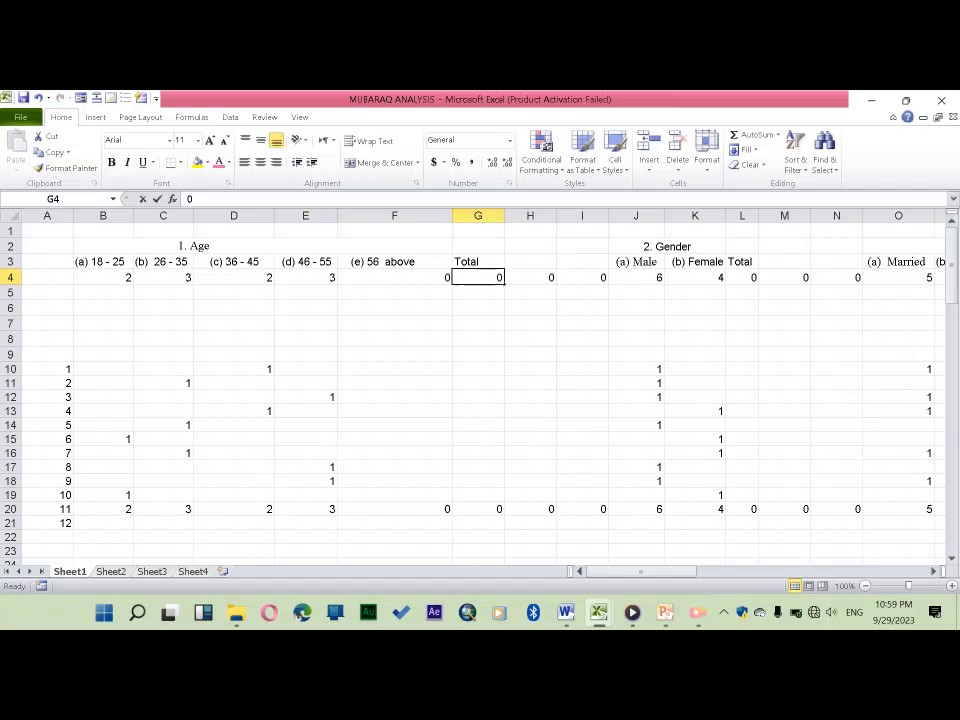
{"action": "mouse_move", "coordinate": [530, 277]}
{"action": "left_mouse_down"}
{"action": "mouse_move", "coordinate": [582, 291]}
{"action": "mouse_move", "coordinate": [478, 277]}
{"action": "left_mouse_up"}
{"action": "key", "text": "Delete"}
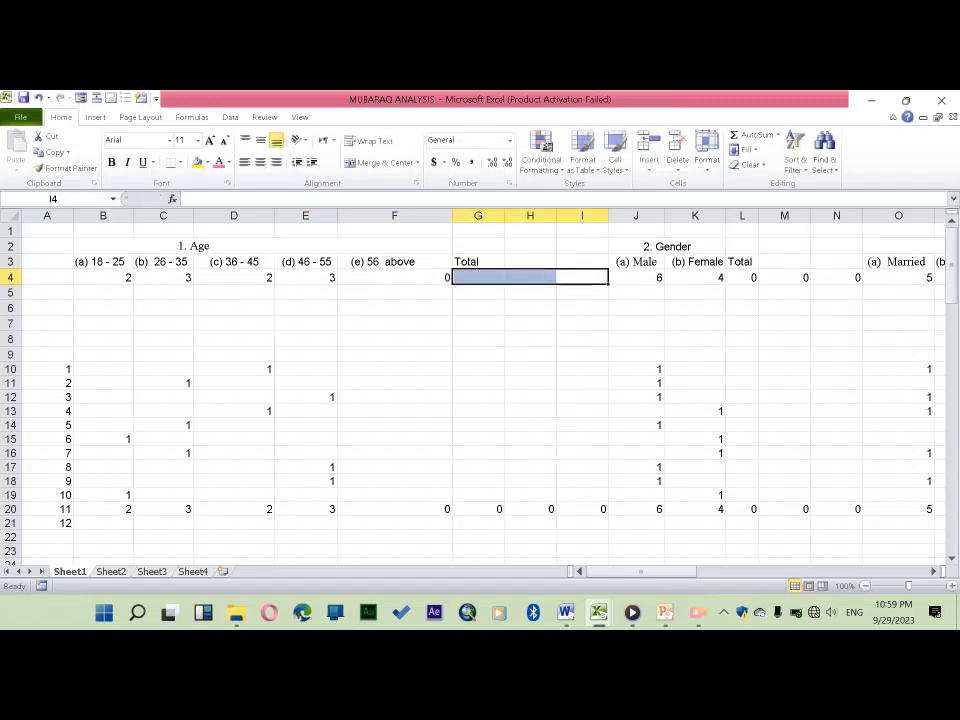
Enter =SUM(B4:F4) in G4 so the Age Total shows 10
{"action": "left_click", "coordinate": [478, 277]}
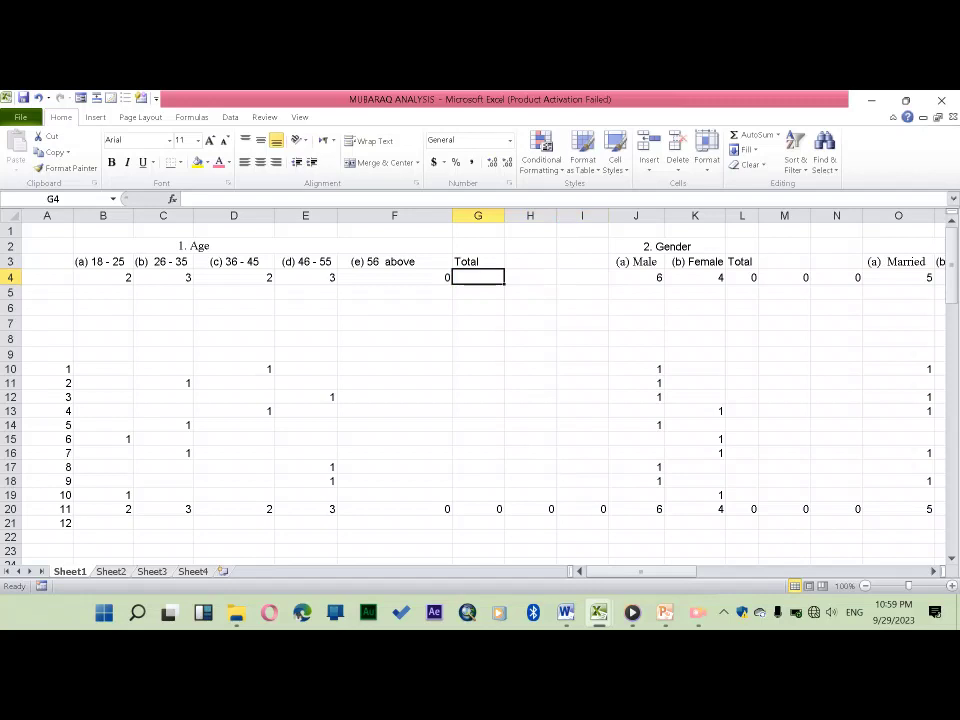
{"action": "type", "text": "="}
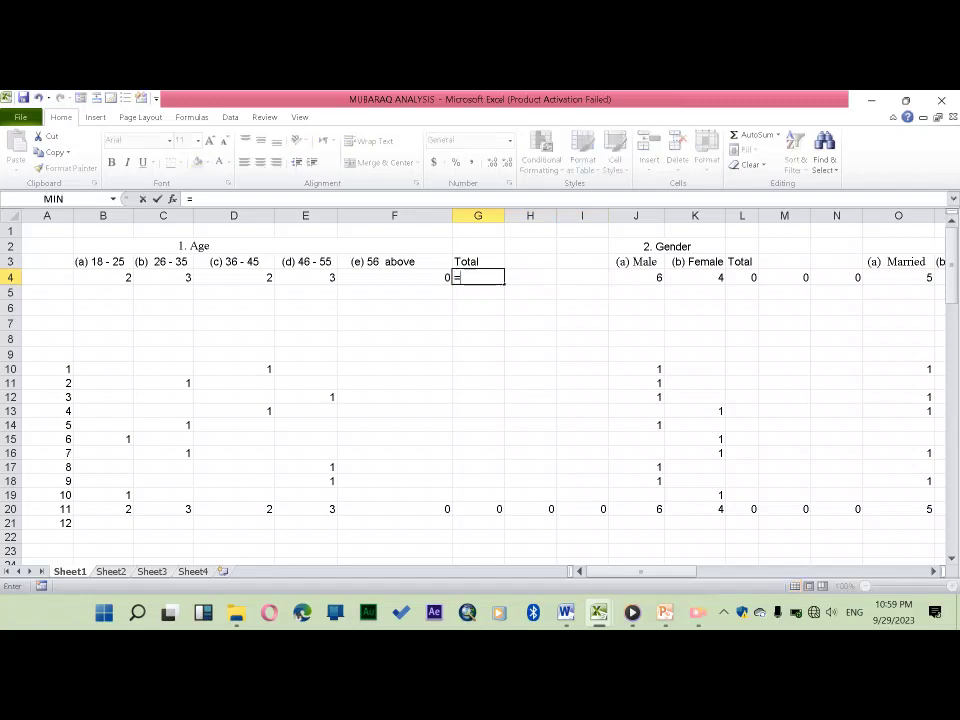
{"action": "type", "text": "SUM"}
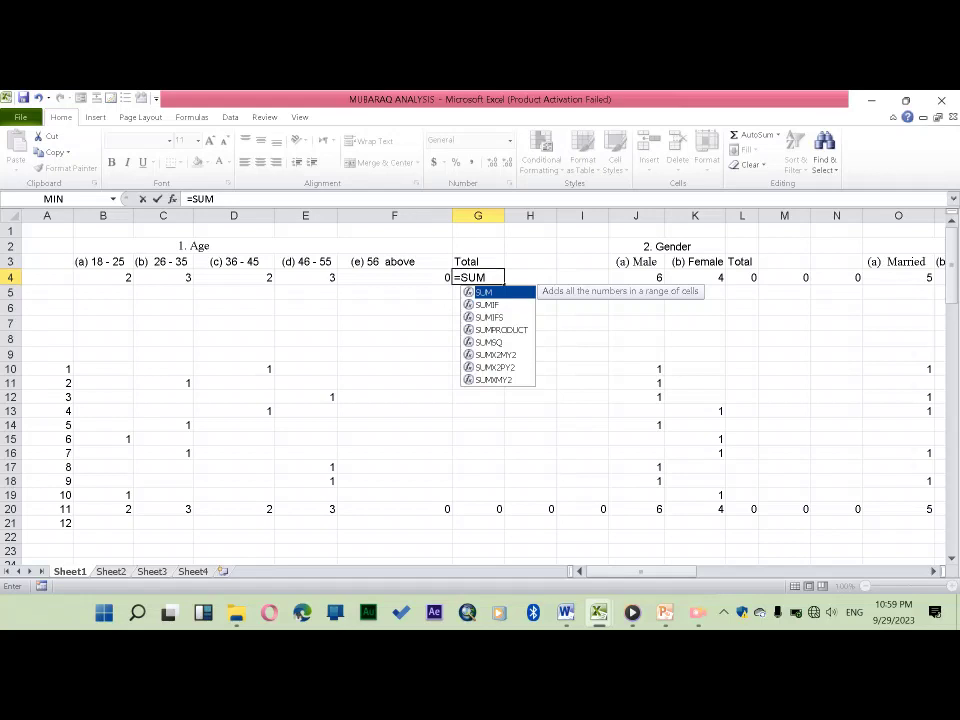
{"action": "type", "text": "("}
{"action": "left_click_drag", "start_coordinate": [102, 277], "coordinate": [430, 277]}
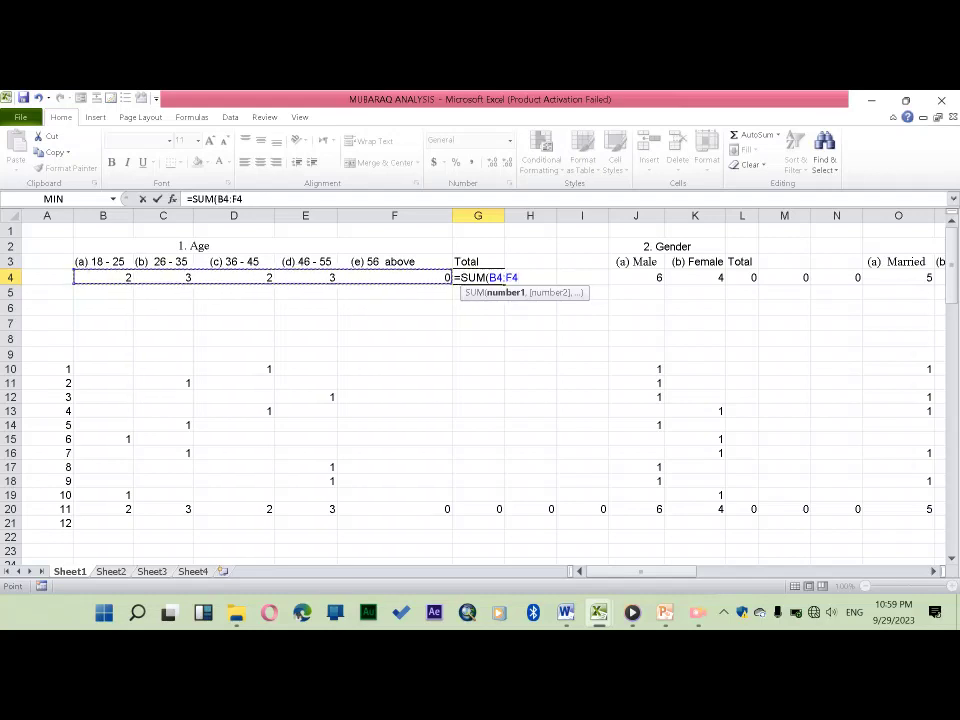
{"action": "key", "text": "Return"}
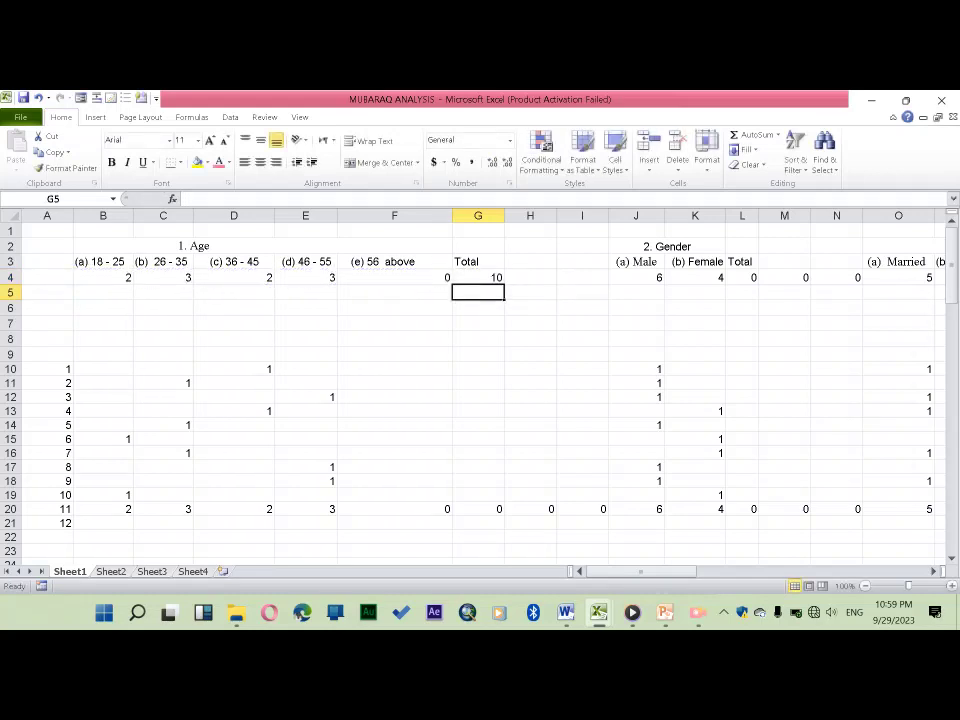
{"action": "left_click", "coordinate": [478, 277]}
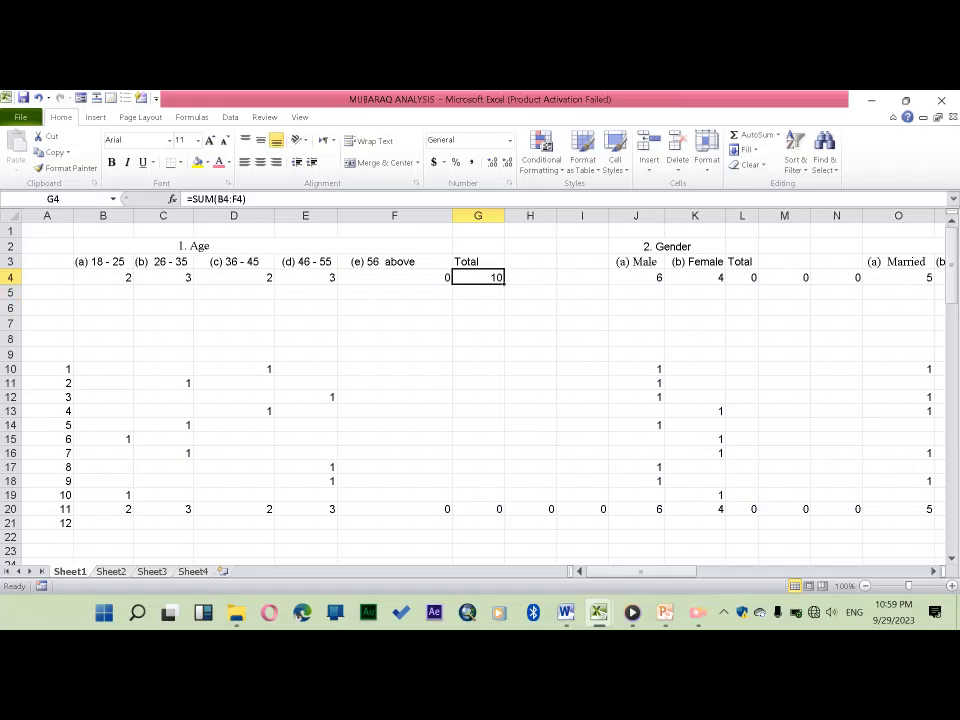
{"action": "left_click", "coordinate": [741, 277]}
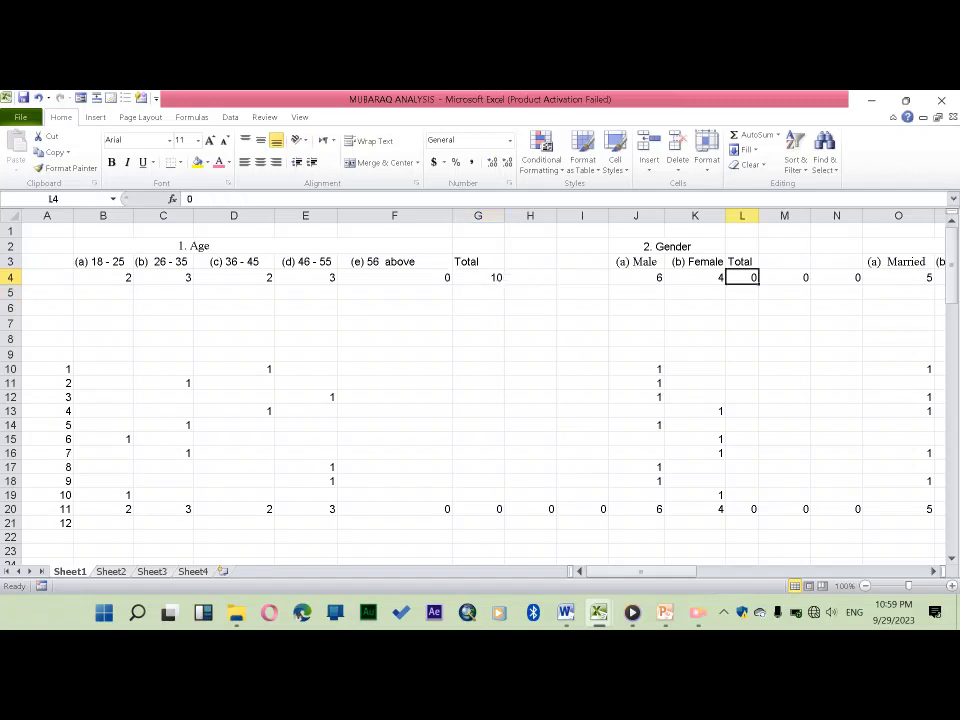
Rewrite L4 as =SUM(J4:K4) so the Gender Total adds Male and Female to 10
{"action": "double_click", "coordinate": [753, 277]}
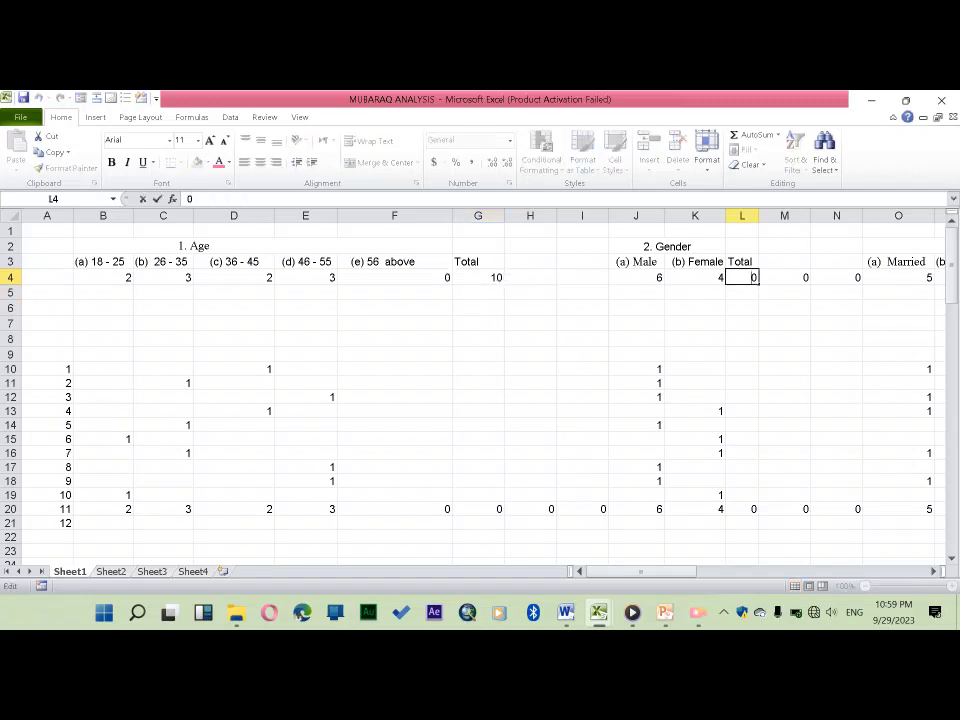
{"action": "key", "text": "BackSpace"}
{"action": "type", "text": "SU"}
{"action": "type", "text": "M"}
{"action": "double_click", "coordinate": [197, 199]}
{"action": "type", "text": "="}
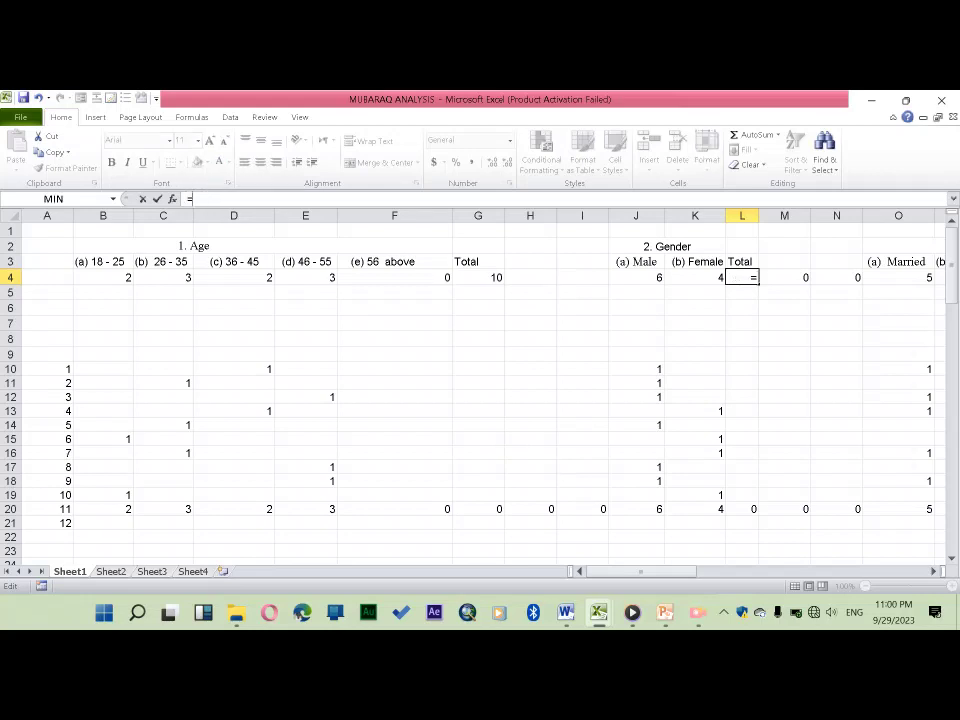
{"action": "type", "text": "S"}
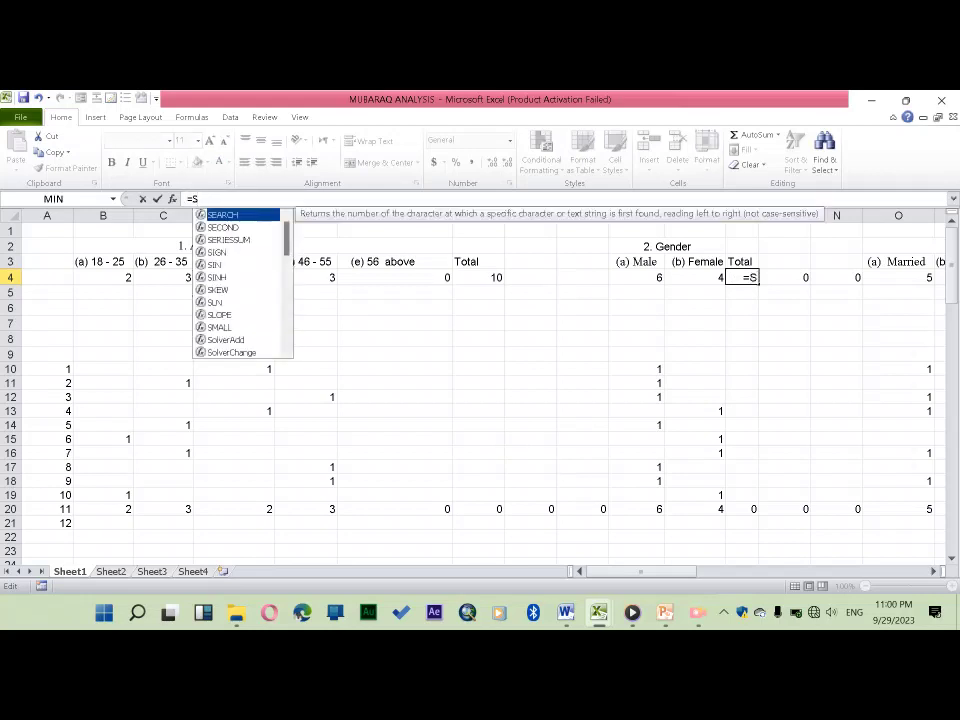
{"action": "type", "text": "UM"}
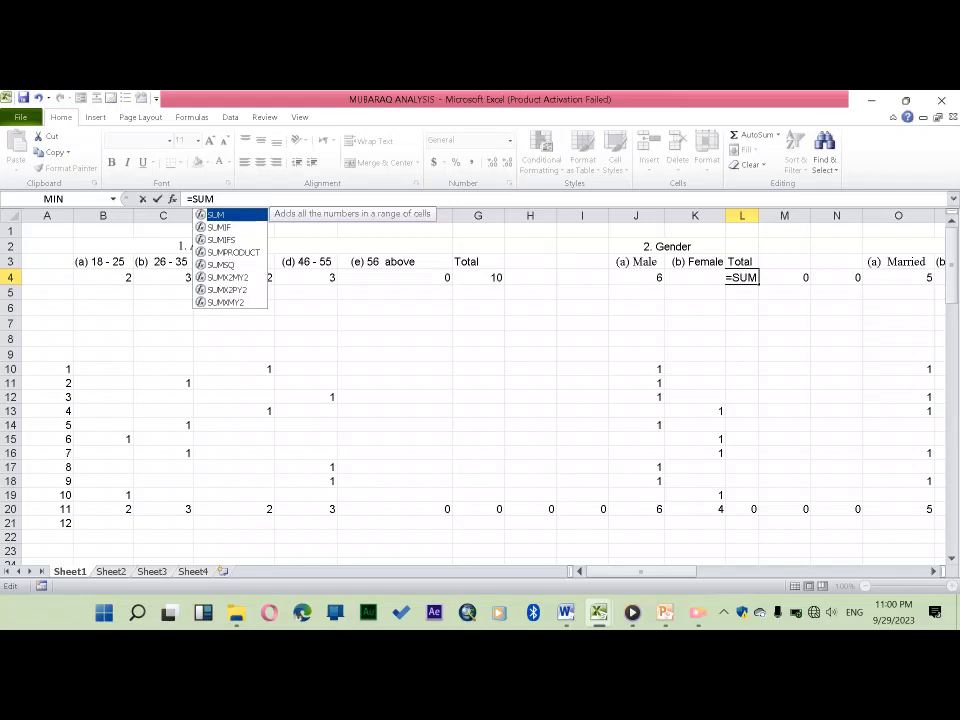
{"action": "key", "text": "Escape"}
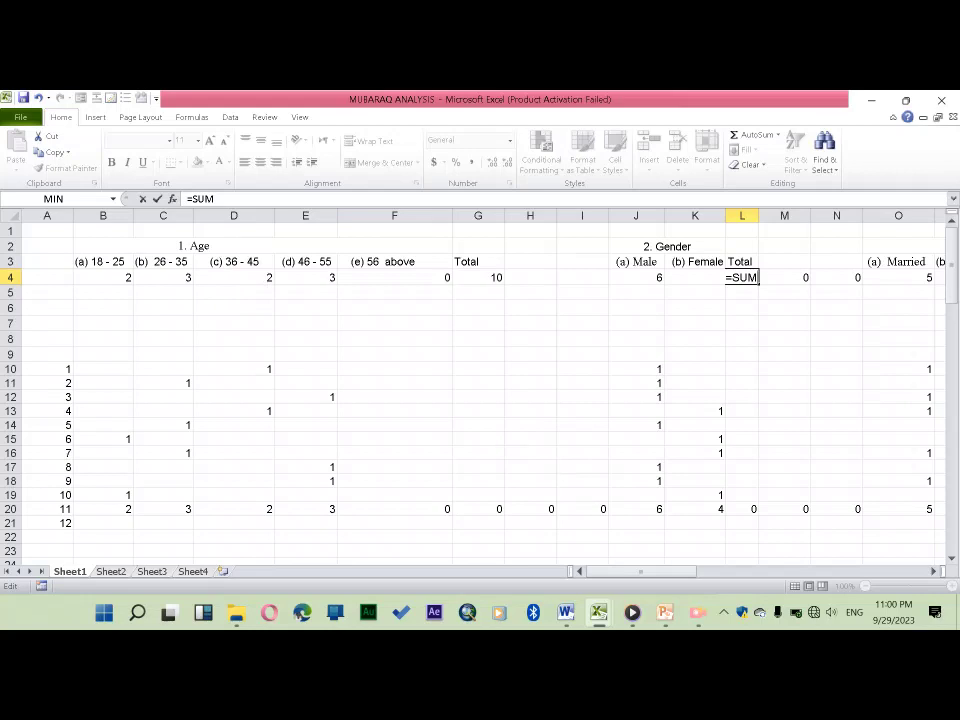
{"action": "type", "text": "("}
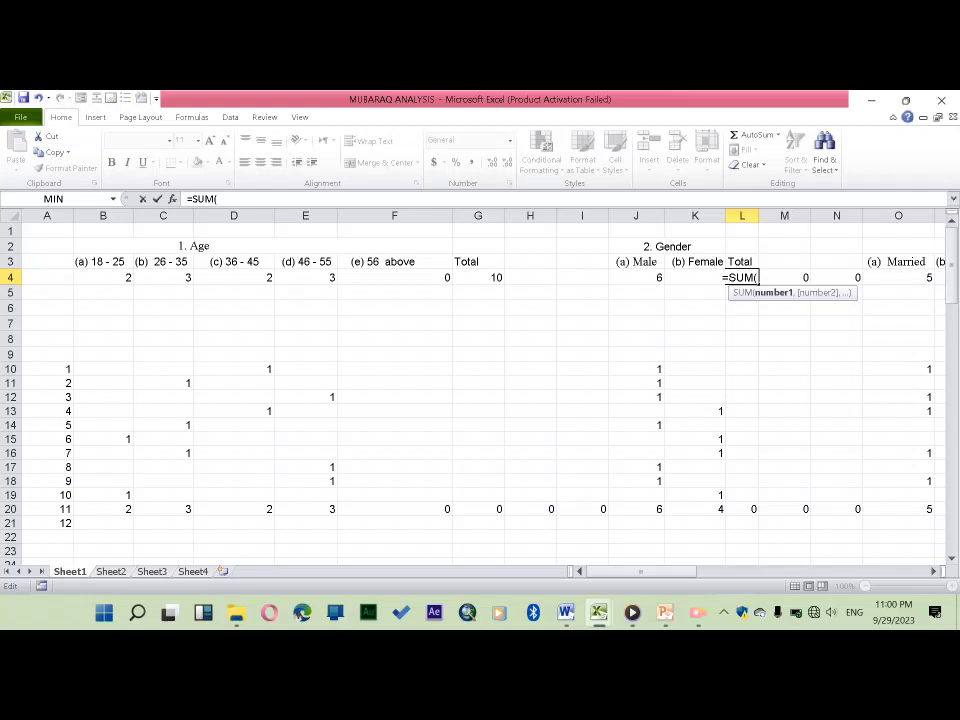
{"action": "key", "text": "Left"}
{"action": "key", "text": "shift+Left"}
{"action": "key", "text": "Return"}
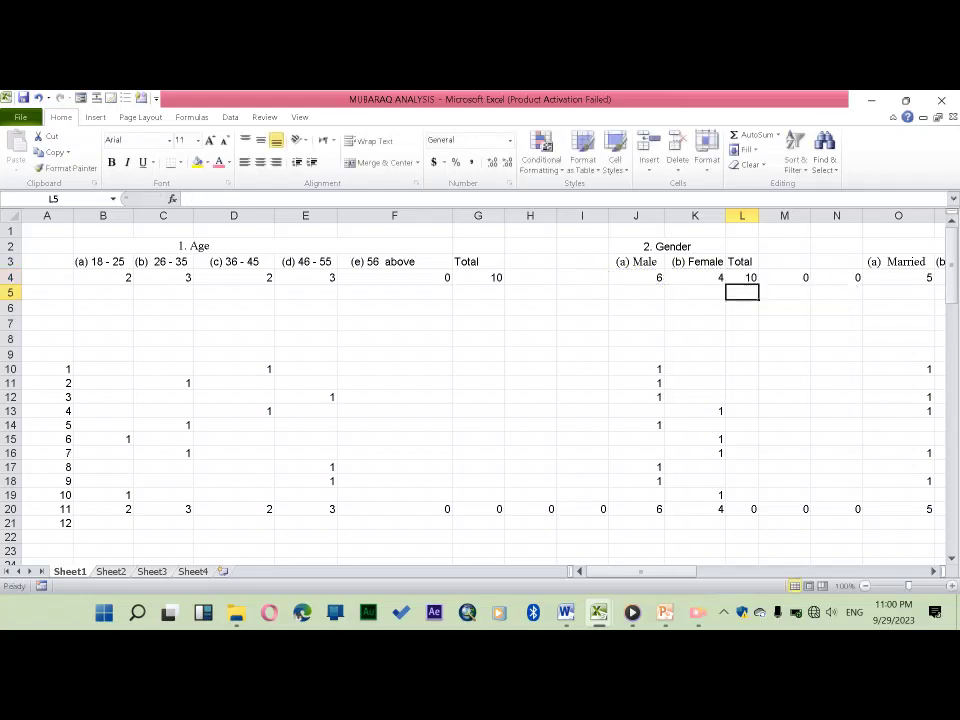
Clear the leftover zeros in M4:N4
{"action": "left_click", "coordinate": [784, 277]}
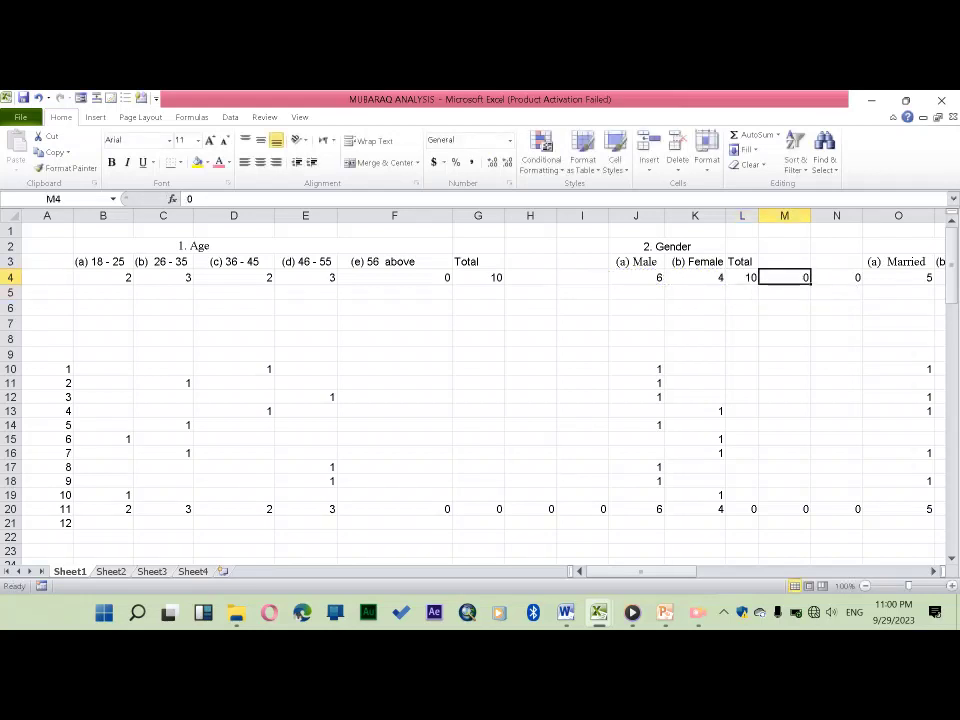
{"action": "left_click_drag", "start_coordinate": [784, 277], "coordinate": [836, 277]}
{"action": "key", "text": "Delete"}
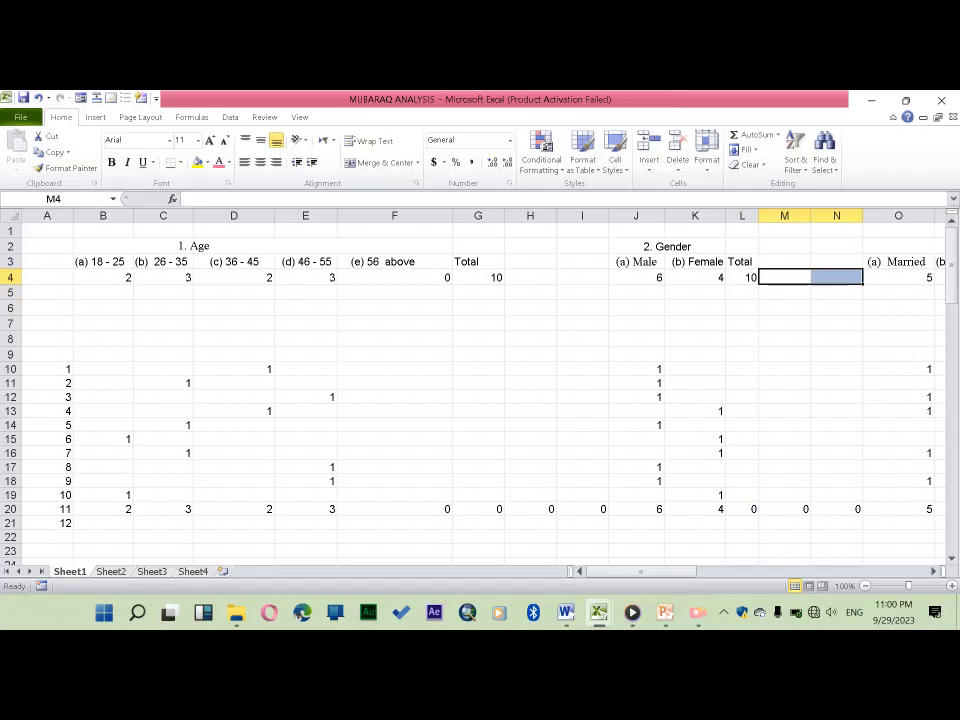
{"action": "left_click", "coordinate": [836, 277]}
{"action": "left_click", "coordinate": [767, 277]}
{"action": "left_click", "coordinate": [715, 277]}
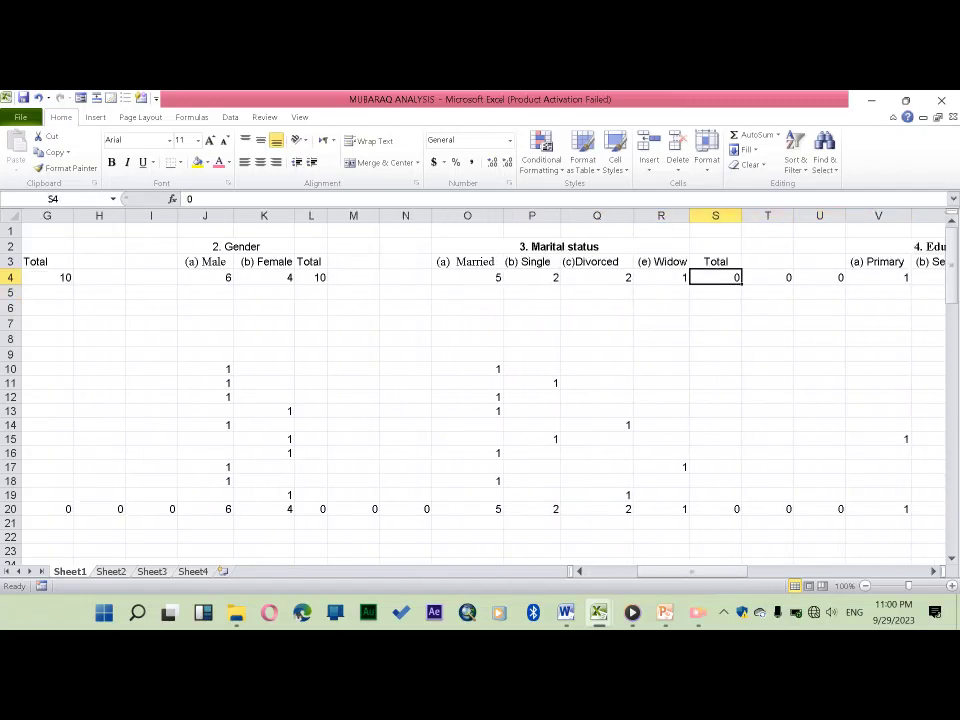
Clear the zeros in S4:U4 and enter =SUM(O4:R4) in S4 for a total of 10
{"action": "left_click_drag", "start_coordinate": [715, 277], "coordinate": [819, 277]}
{"action": "key", "text": "Delete"}
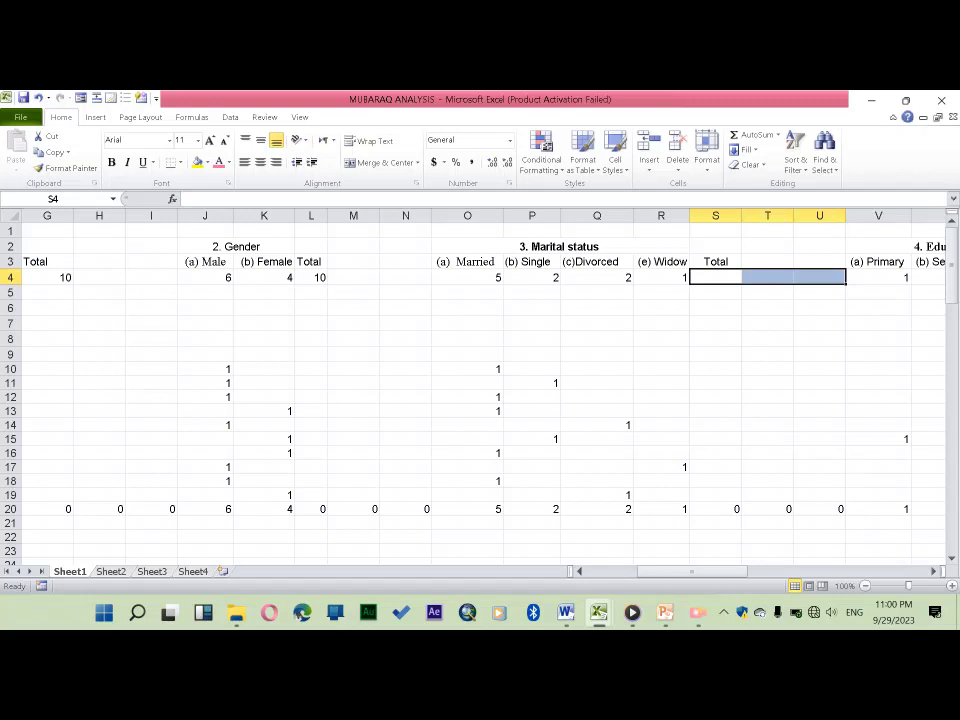
{"action": "left_click", "coordinate": [715, 277]}
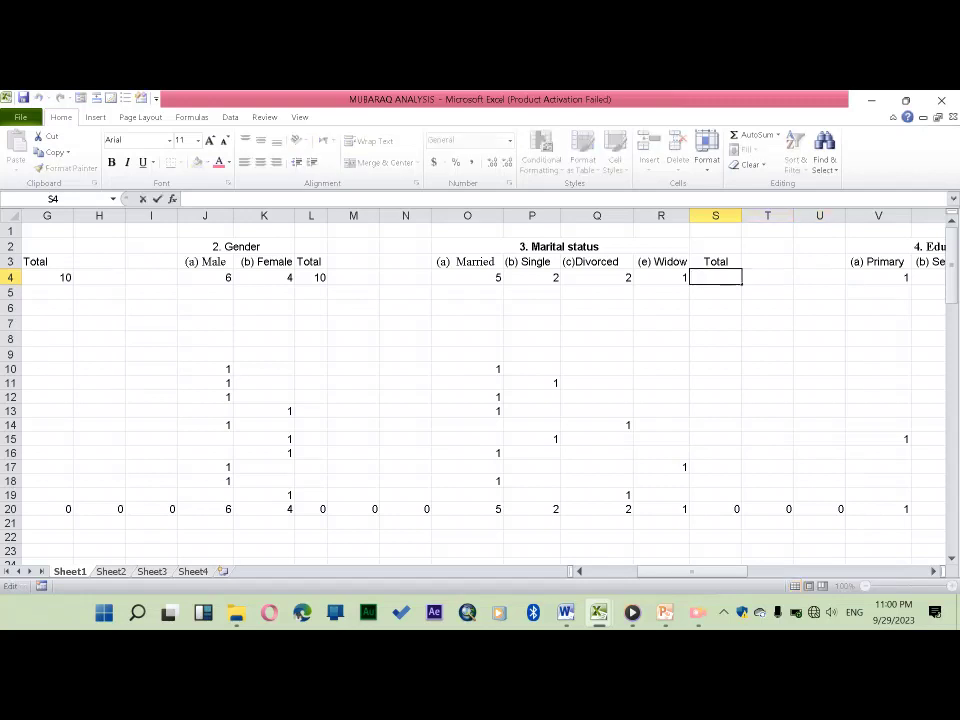
{"action": "type", "text": "=SU"}
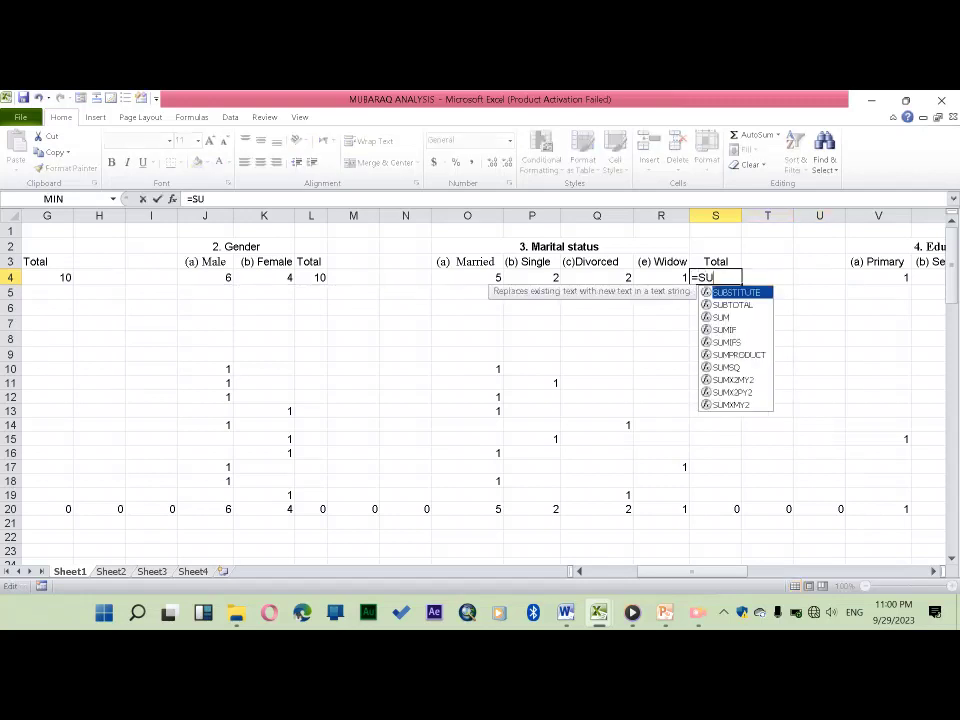
{"action": "type", "text": "M"}
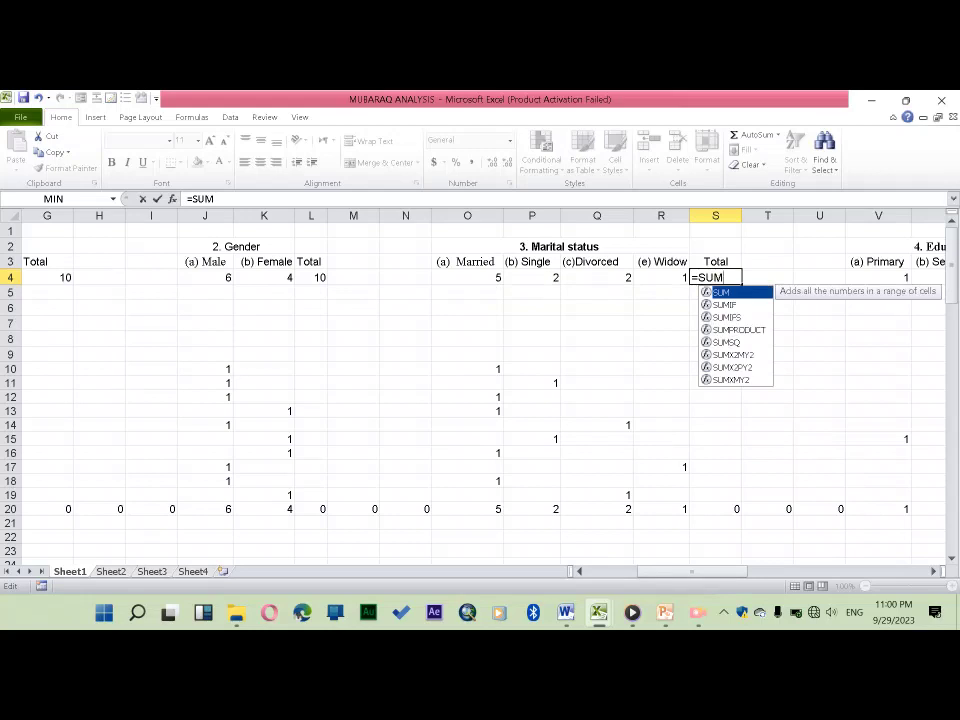
{"action": "type", "text": "("}
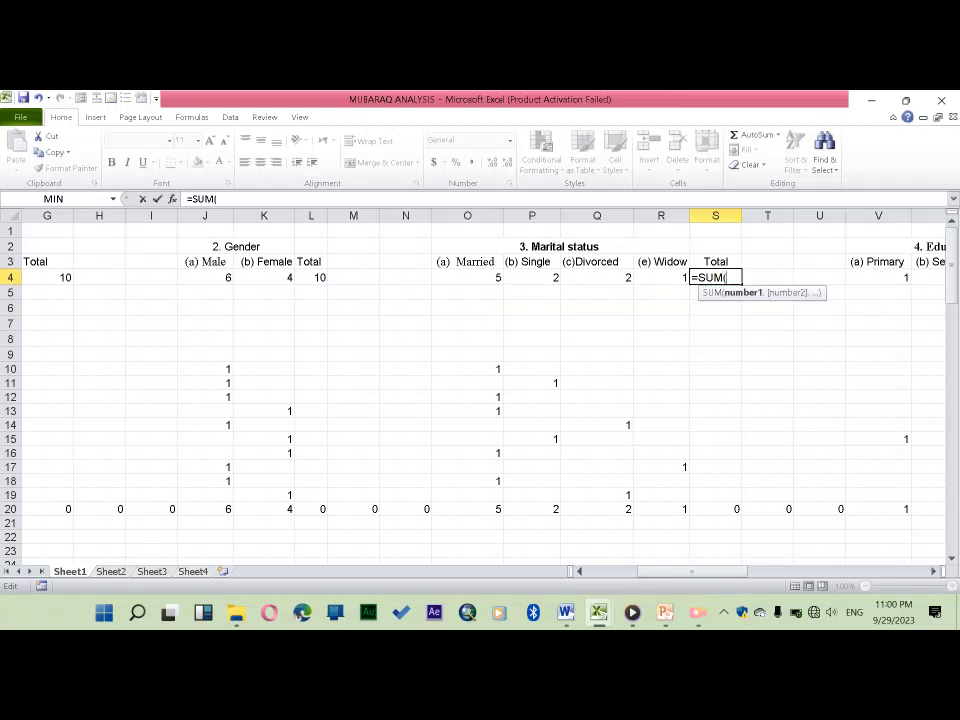
{"action": "left_click_drag", "start_coordinate": [470, 277], "coordinate": [660, 277]}
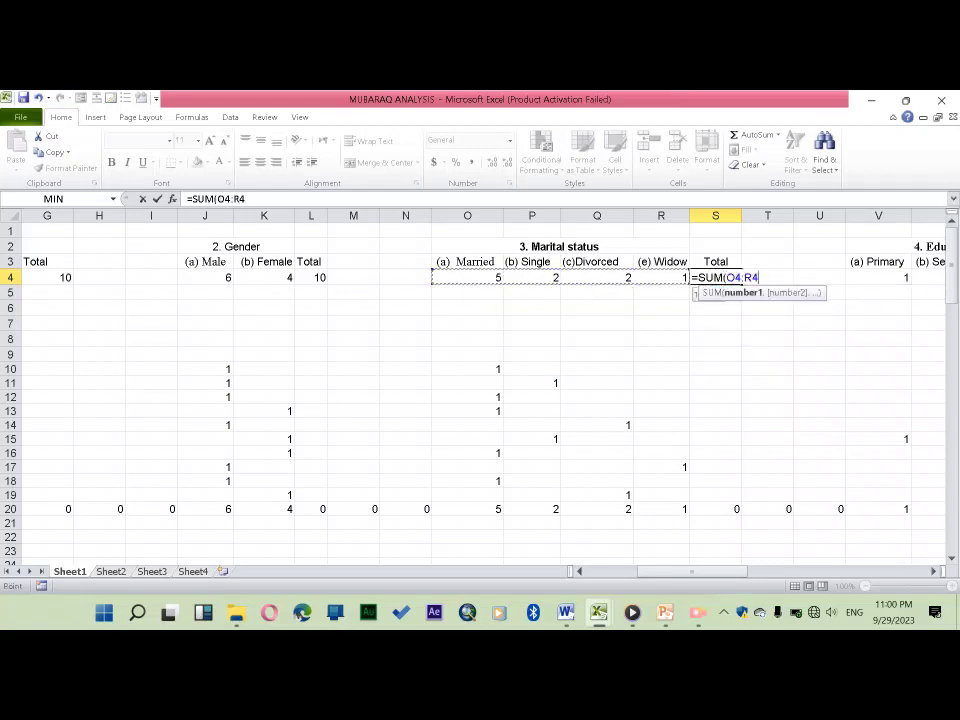
{"action": "key", "text": "Return"}
Clear the stray zeros in Z4:AB4 under Educational status
{"action": "key", "text": "Up"}
{"action": "key", "text": "Right"}
{"action": "key", "text": "Right"}
{"action": "key", "text": "Right"}
{"action": "key", "text": "Right"}
{"action": "key", "text": "Right"}
{"action": "key", "text": "Right"}
{"action": "key", "text": "Right"}
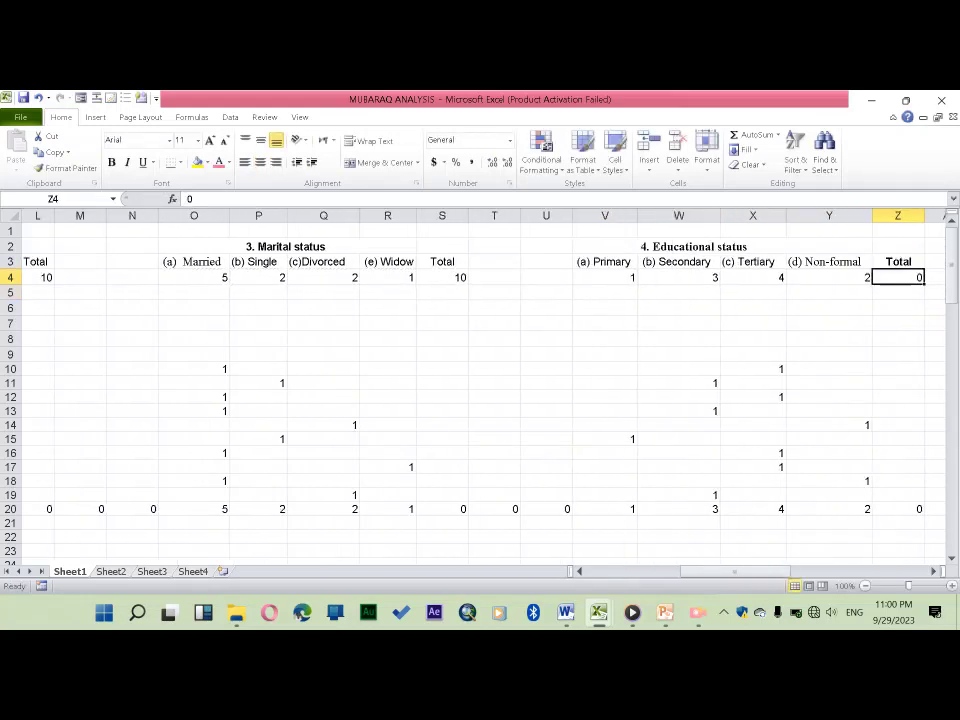
{"action": "key", "text": "Right"}
{"action": "key", "text": "Left"}
{"action": "key", "text": "shift+Right"}
{"action": "key", "text": "shift+Right"}
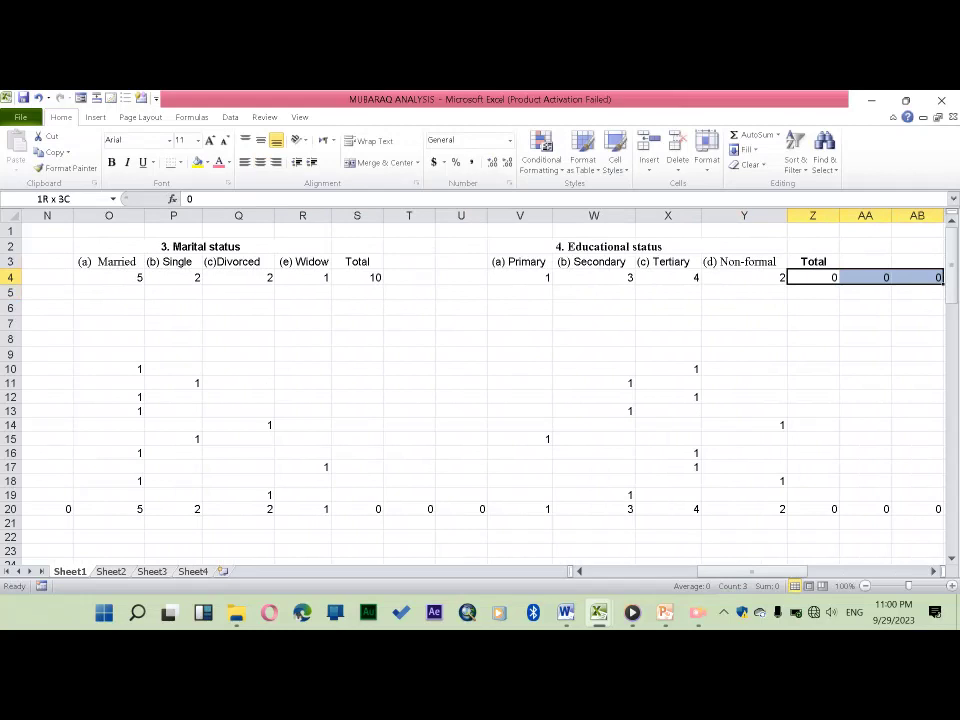
{"action": "key", "text": "shift+Right"}
{"action": "key", "text": "shift+Right"}
{"action": "key", "text": "shift+Left"}
{"action": "key", "text": "shift+Left"}
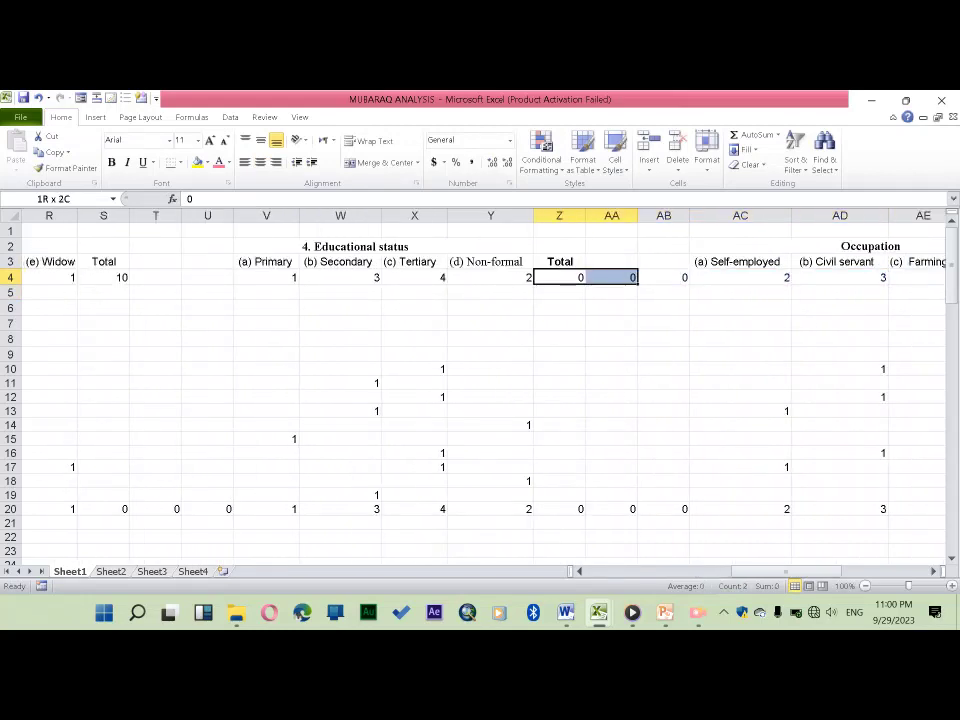
{"action": "key", "text": "Delete"}
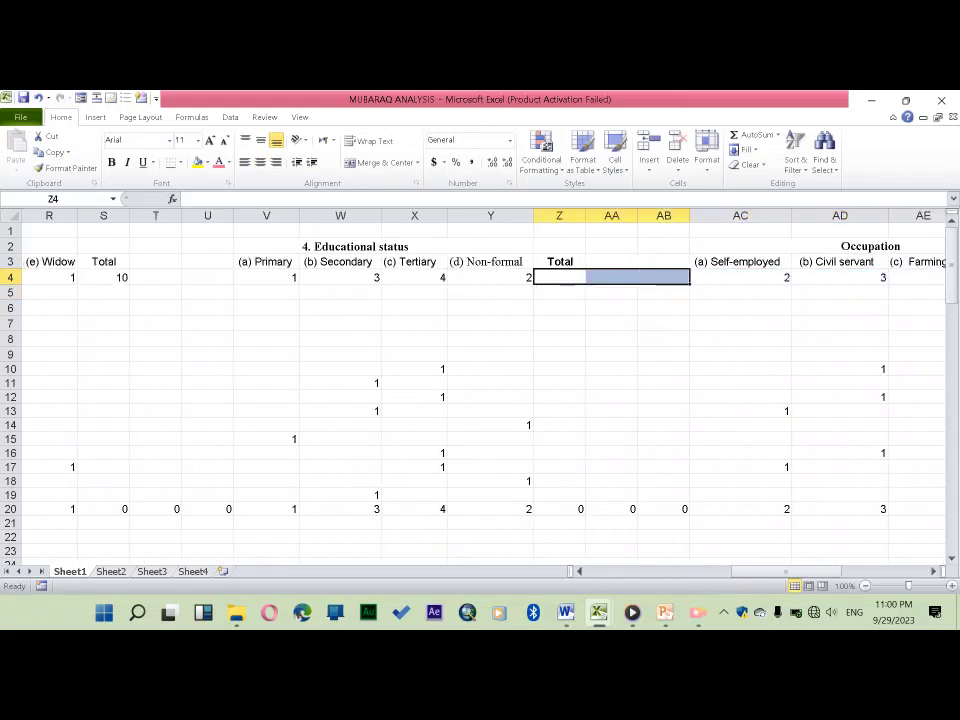
Clear the stray characters accidentally entered in Z4
{"action": "left_click", "coordinate": [559, 277]}
{"action": "type", "text": "="}
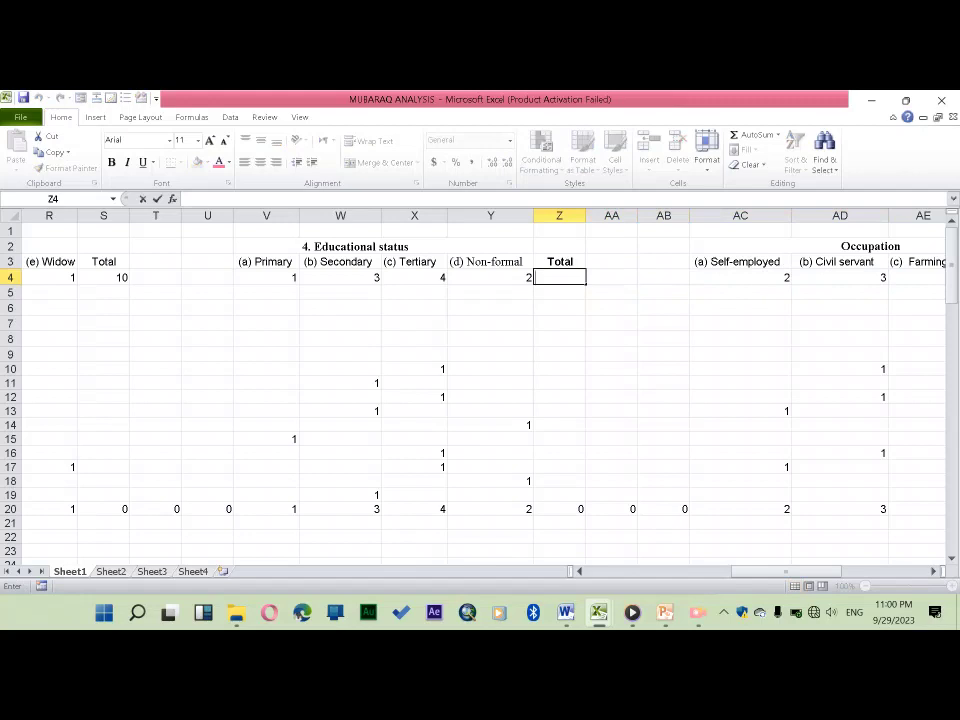
{"action": "type", "text": "="}
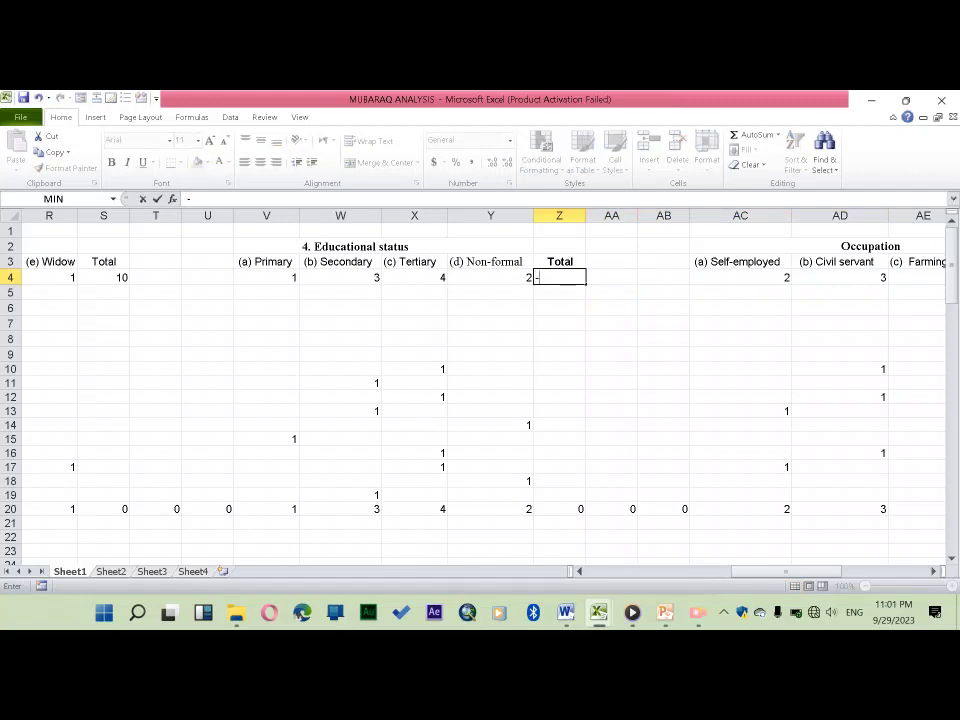
{"action": "key", "text": "Home"}
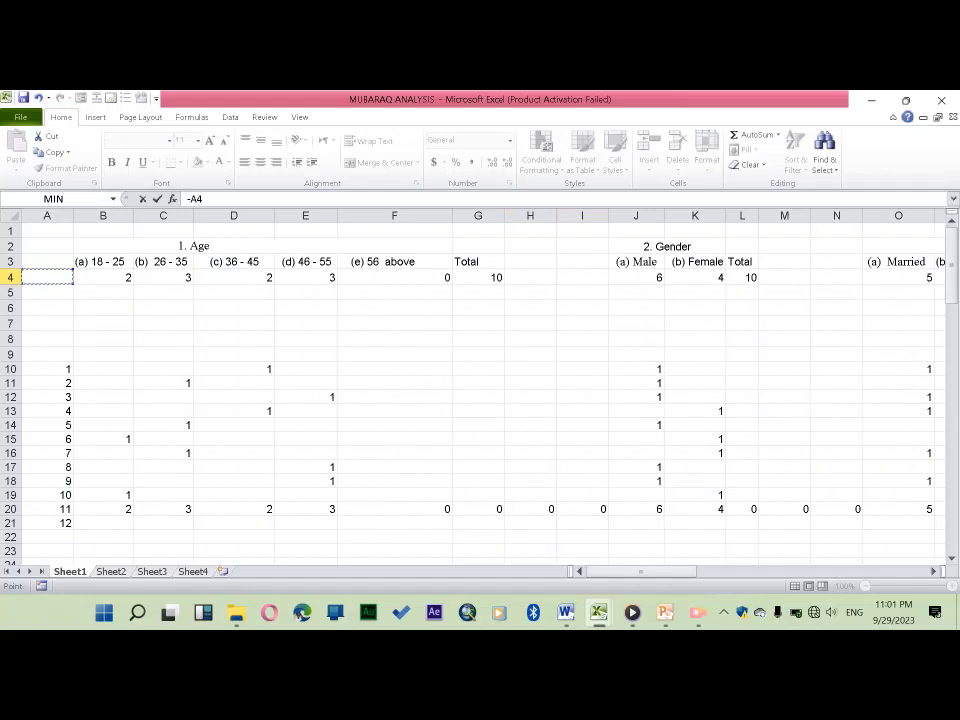
{"action": "key", "text": "BackSpace"}
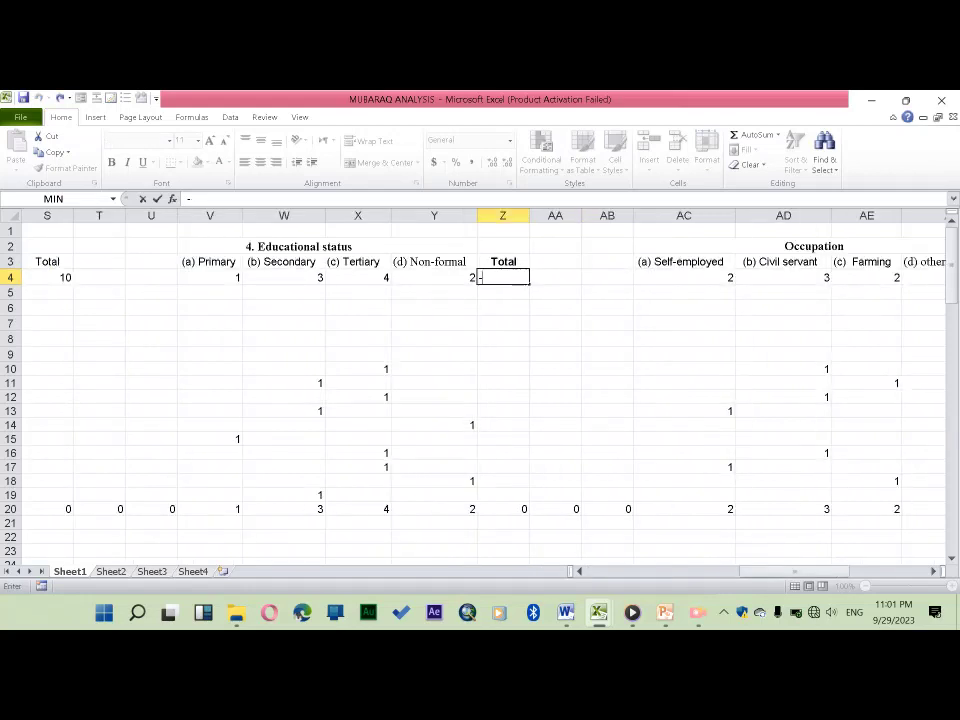
{"action": "key", "text": "F2"}
{"action": "key", "text": "BackSpace"}
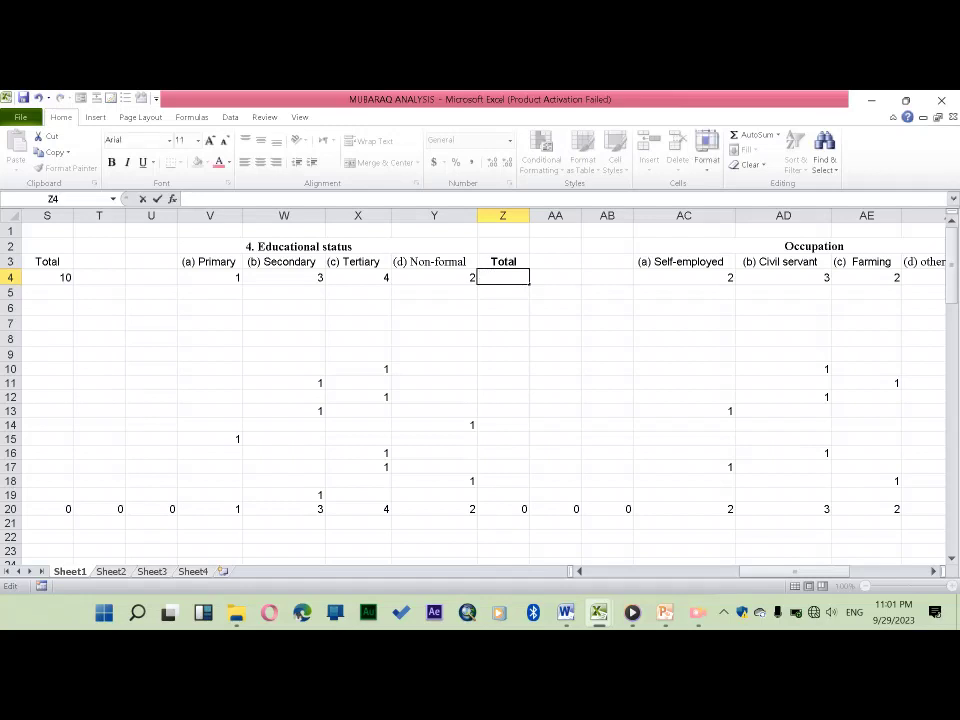
Enter =SUM(V4:Y4) in Z4 so the Educational status Total shows 10
{"action": "type", "text": "="}
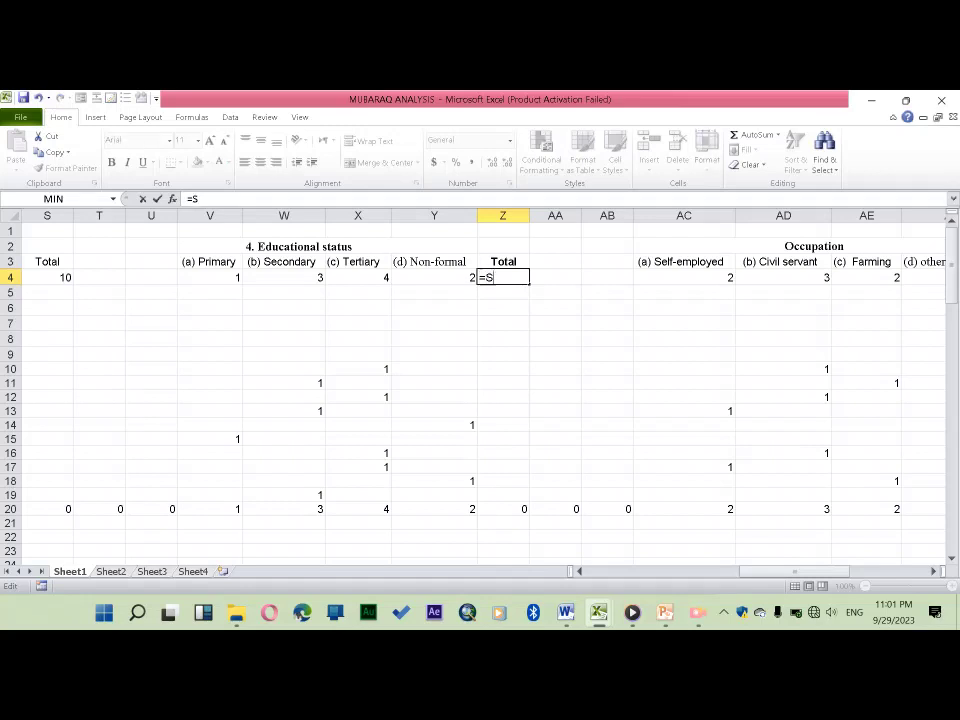
{"action": "type", "text": "SUM"}
{"action": "key", "text": "Escape"}
{"action": "type", "text": "("}
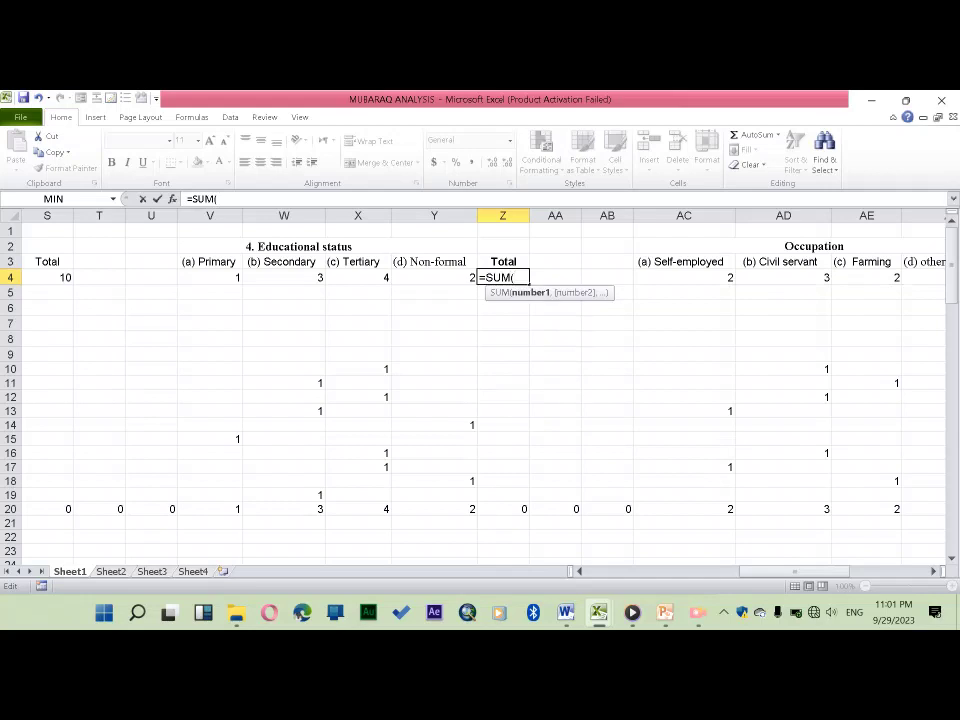
{"action": "left_click_drag", "start_coordinate": [210, 277], "coordinate": [434, 277]}
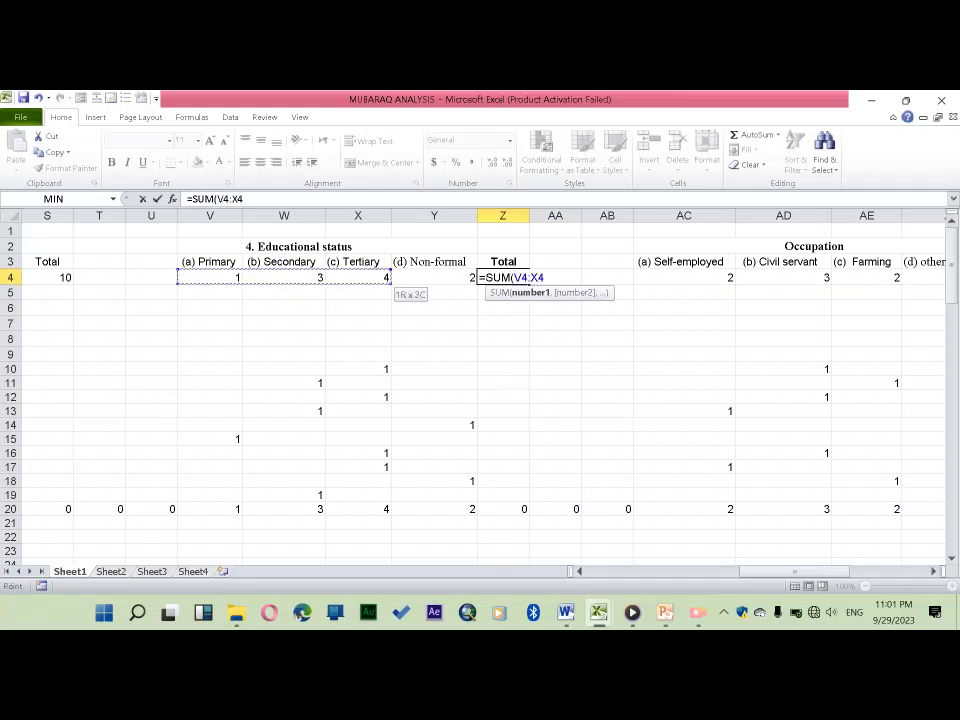
{"action": "key", "text": "Return"}
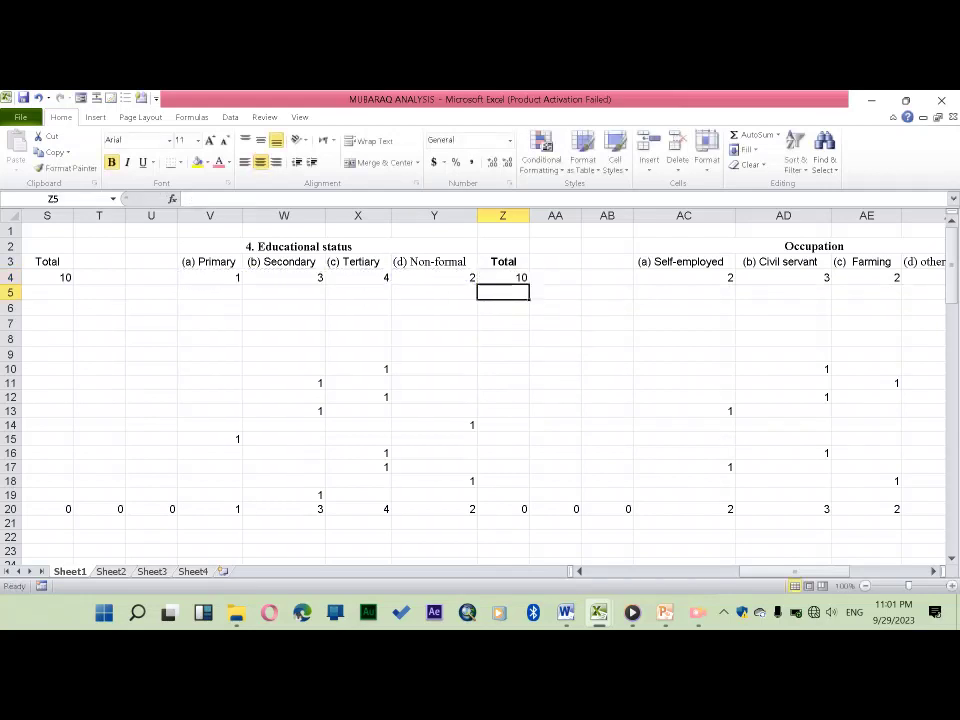
{"action": "key", "text": "Up"}
{"action": "key", "text": "Right"}
{"action": "key", "text": "Right"}
{"action": "key", "text": "Right"}
{"action": "key", "text": "Right"}
{"action": "key", "text": "Right"}
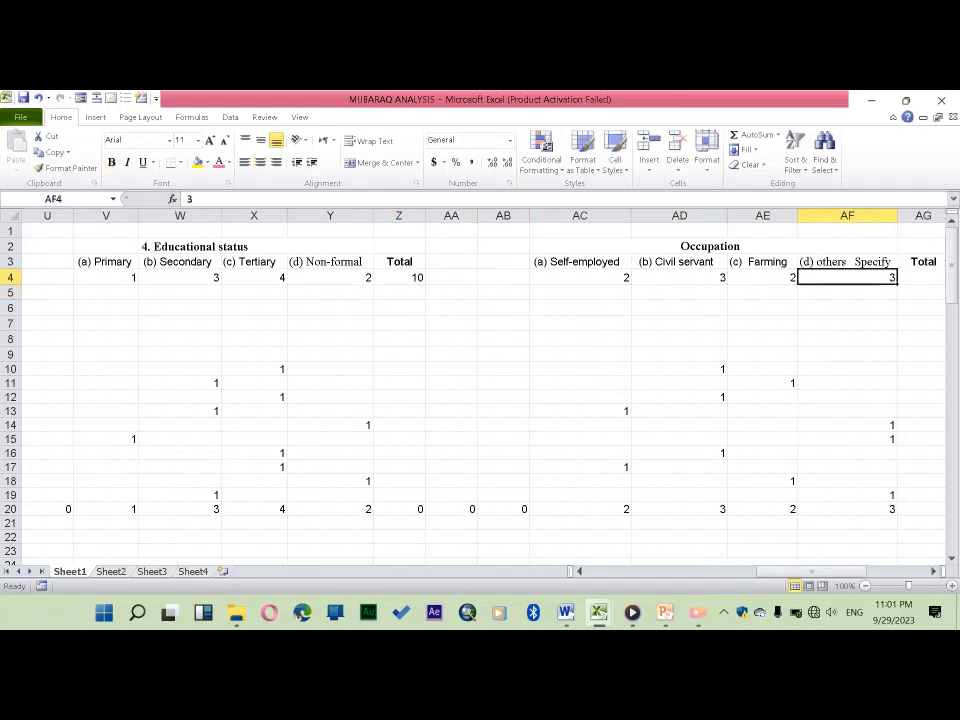
{"action": "key", "text": "Right"}
{"action": "key", "text": "Right"}
{"action": "key", "text": "Right"}
{"action": "left_click", "coordinate": [805, 277]}
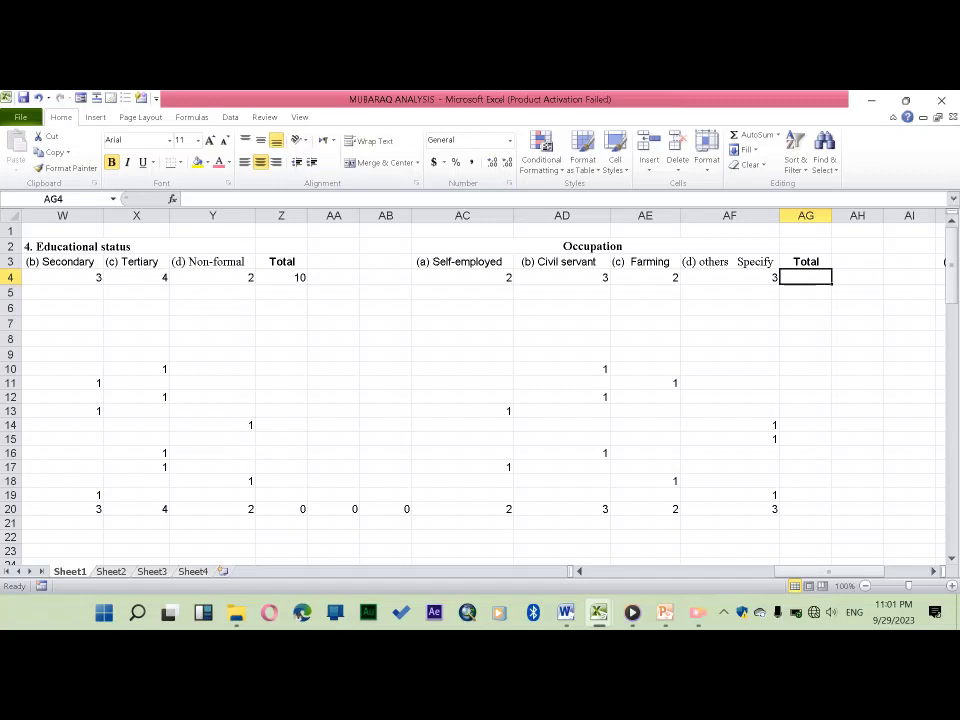
Enter =SUM(AC4:AF4) in AG4 so the Occupation Total shows 10
{"action": "double_click", "coordinate": [805, 277]}
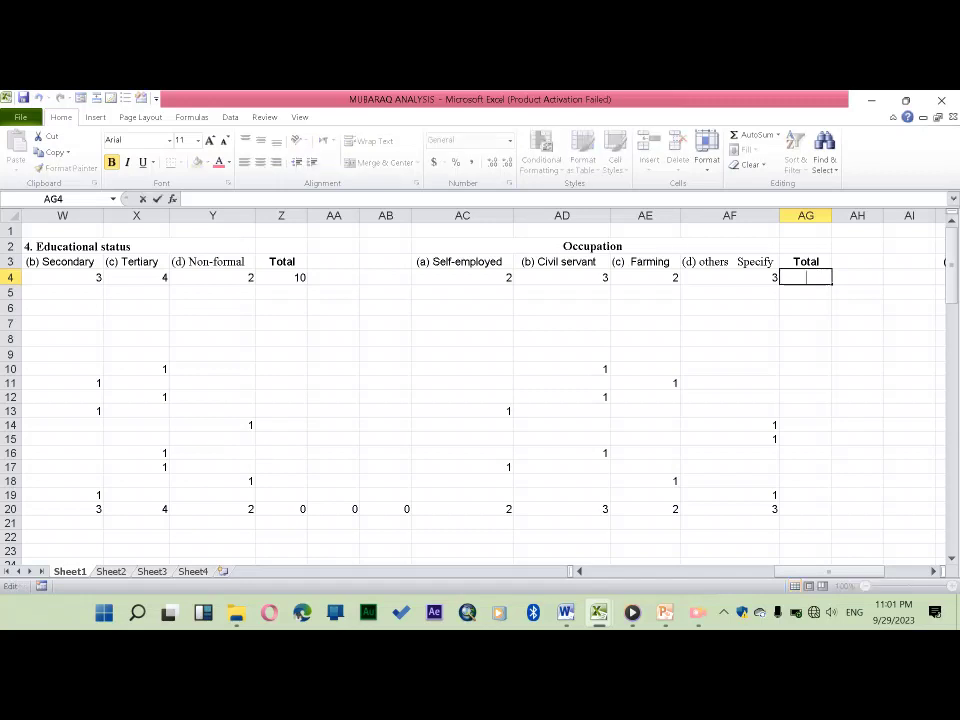
{"action": "type", "text": "=SUM"}
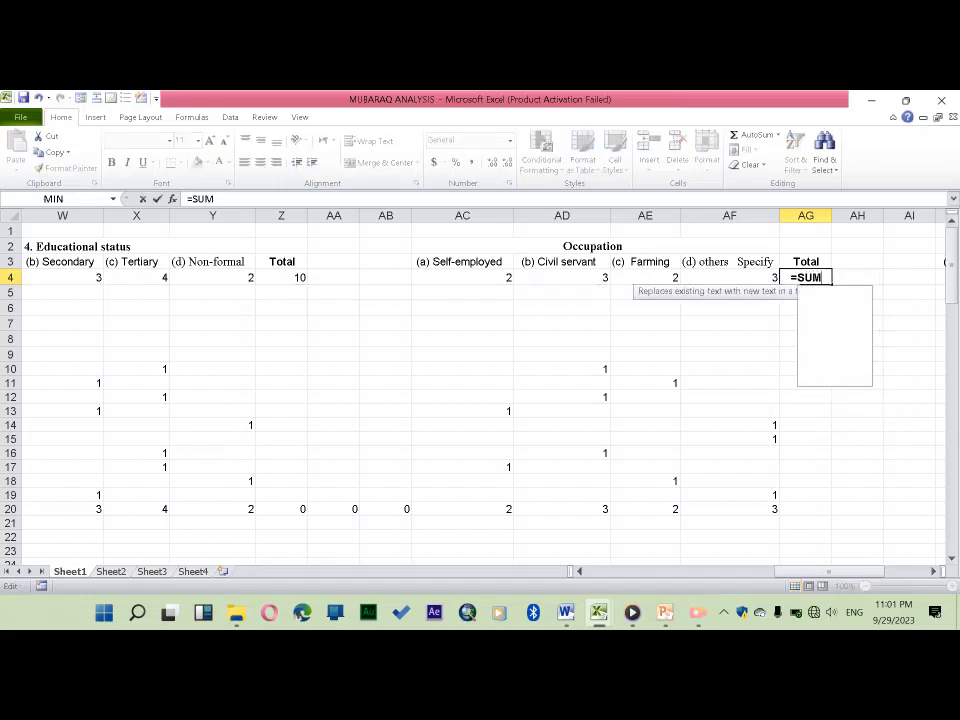
{"action": "type", "text": "("}
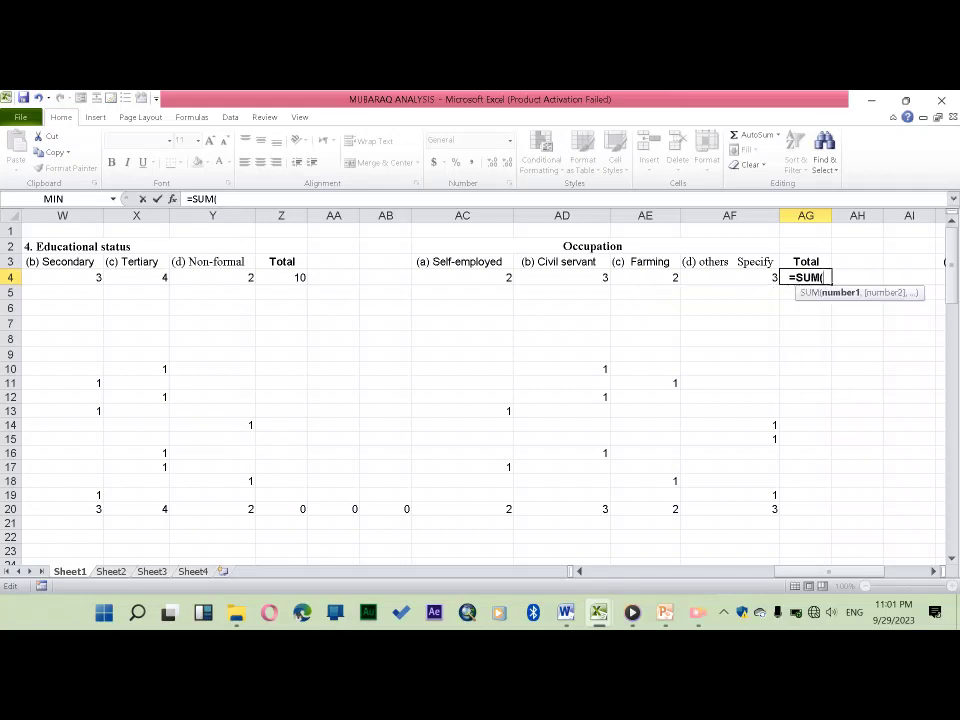
{"action": "left_click", "coordinate": [462, 277]}
{"action": "left_click_drag", "start_coordinate": [462, 277], "coordinate": [729, 277]}
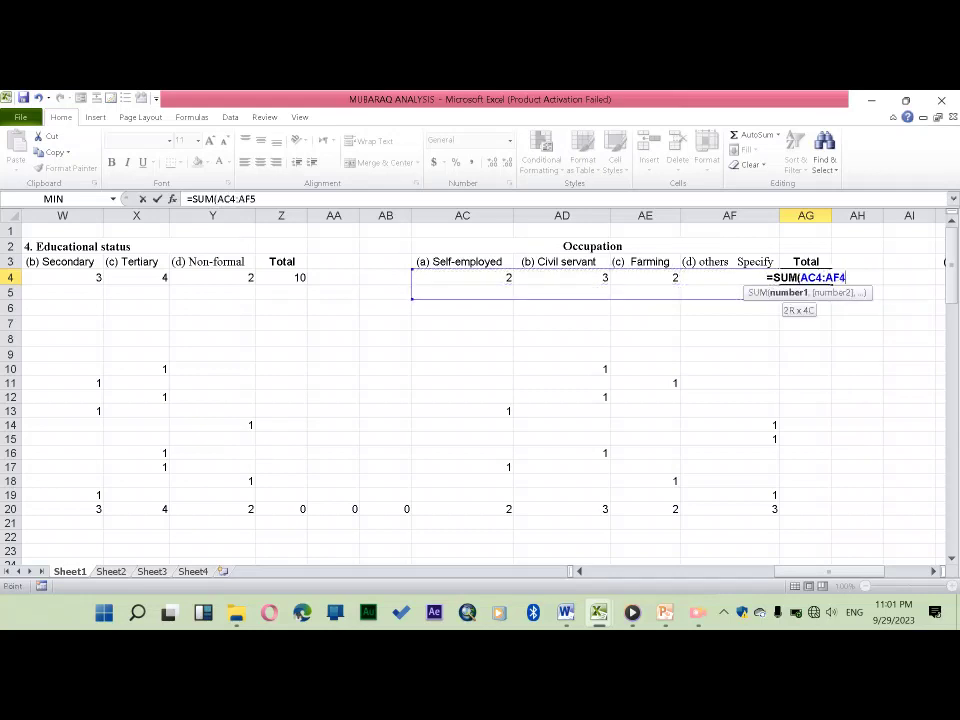
{"action": "key", "text": "Return"}
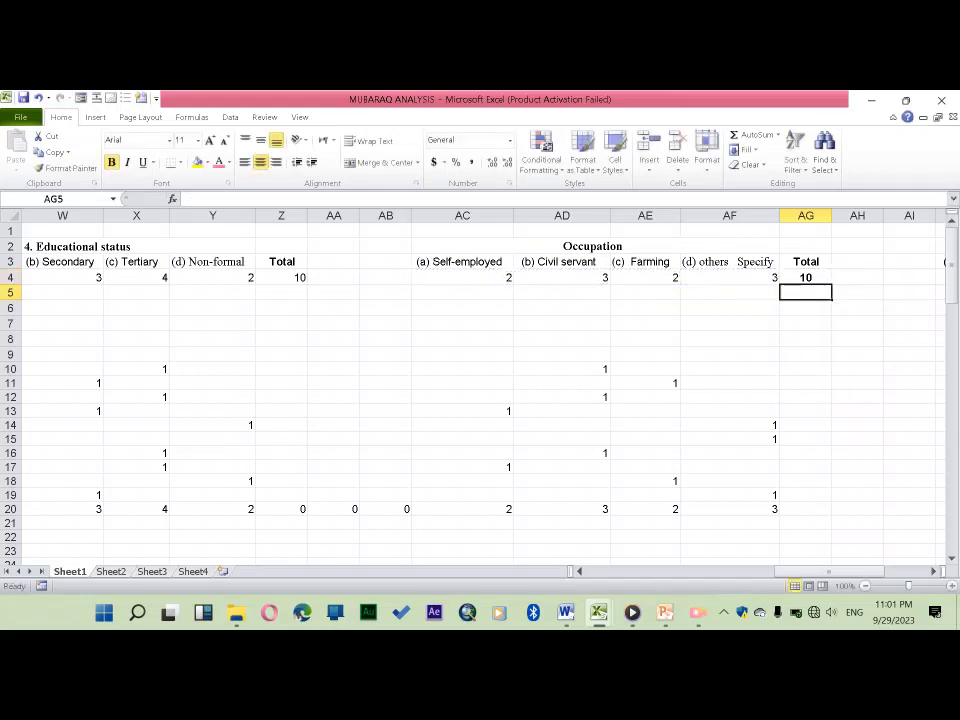
{"action": "key", "text": "Left"}
{"action": "key", "text": "Left"}
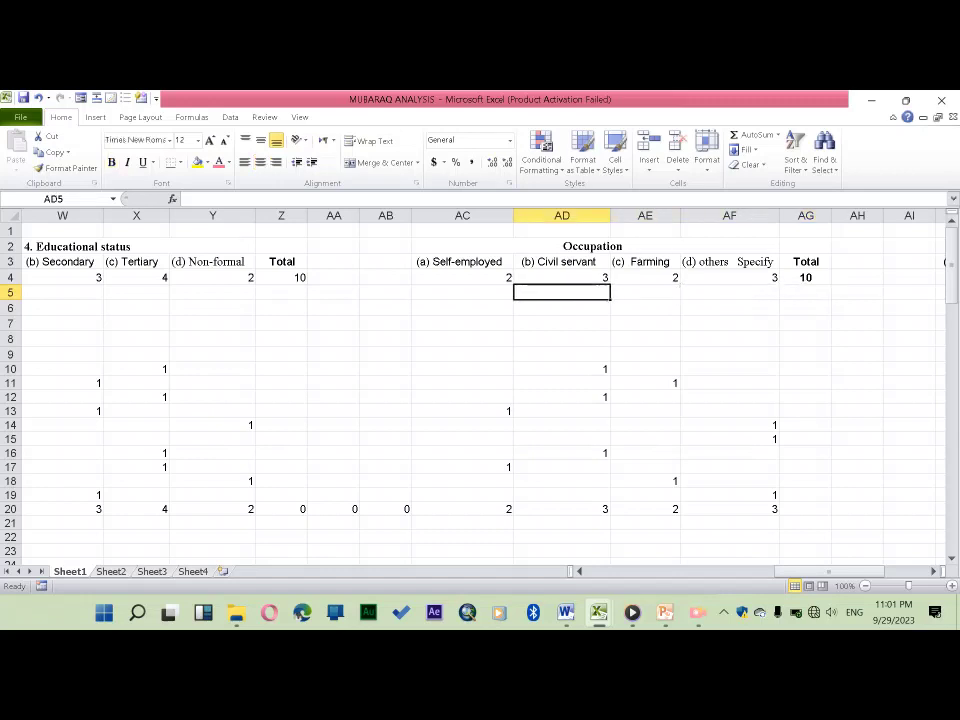
{"action": "key", "text": "Left"}
{"action": "key", "text": "Left"}
{"action": "key", "text": "Left"}
{"action": "key", "text": "Left"}
{"action": "key", "text": "Left"}
{"action": "key", "text": "Left"}
{"action": "key", "text": "Left"}
{"action": "key", "text": "Left"}
{"action": "key", "text": "Left"}
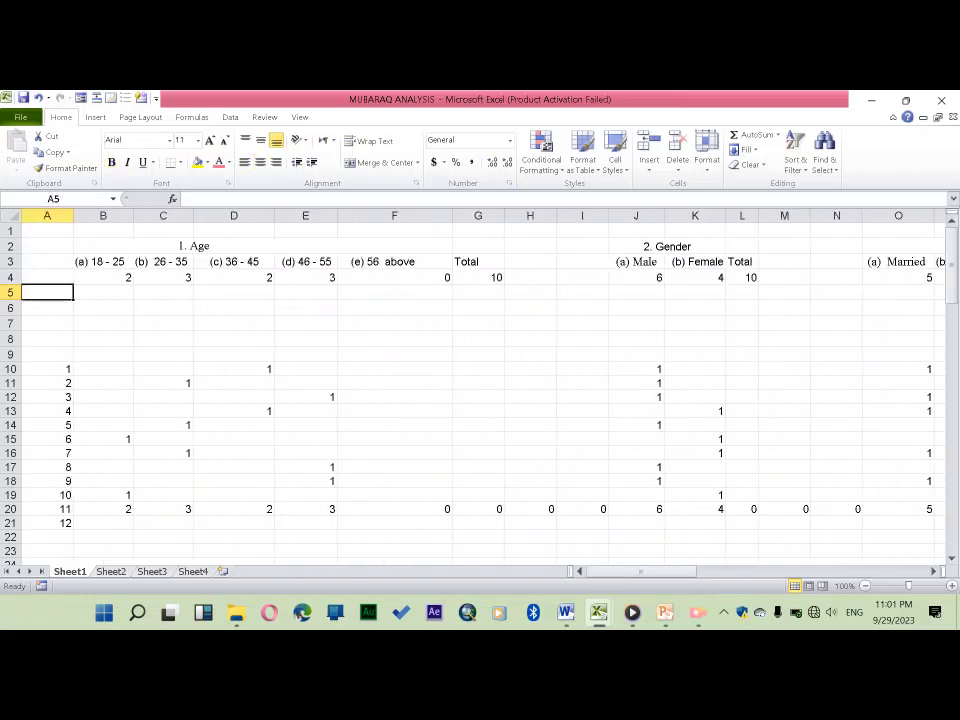
Label A3 VARIABLE and autofit column A to it
{"action": "key", "text": "Up"}
{"action": "key", "text": "Up"}
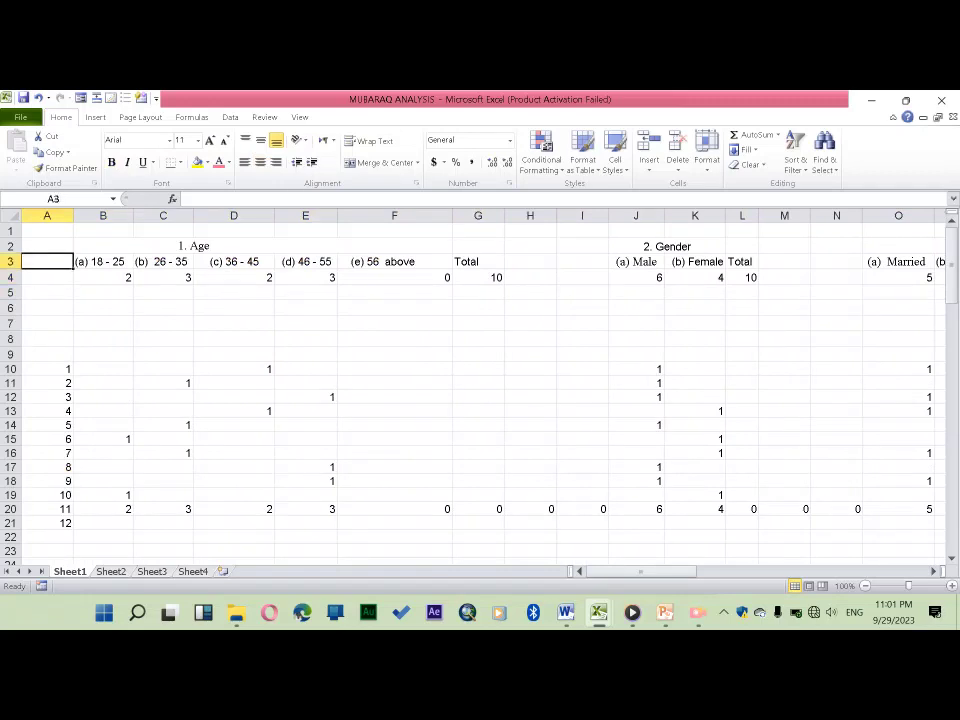
{"action": "type", "text": "VA"}
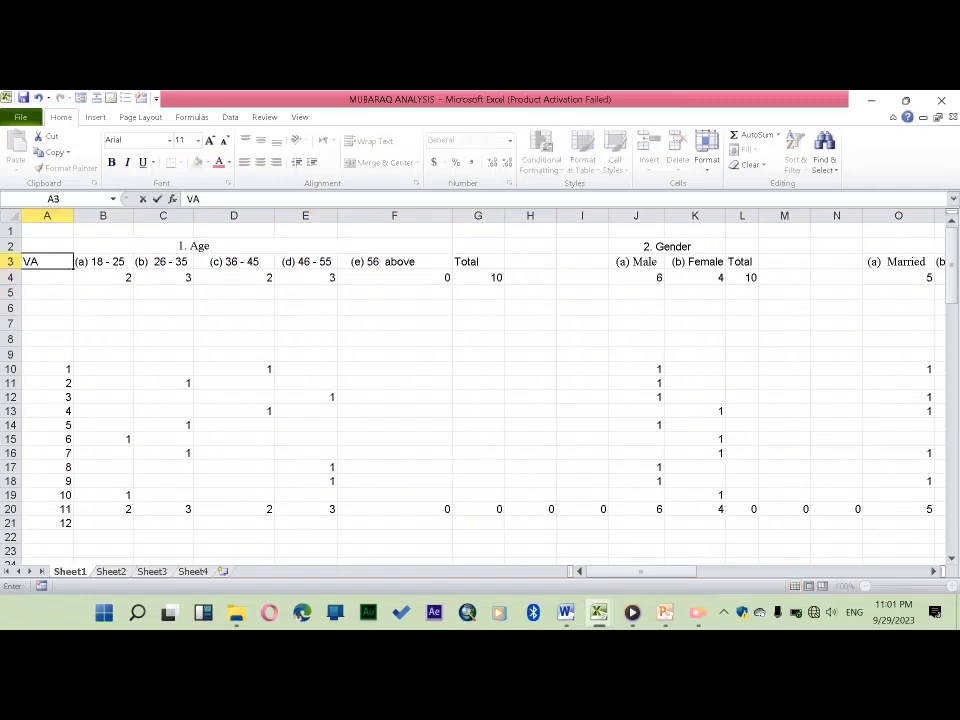
{"action": "type", "text": "RIABLE"}
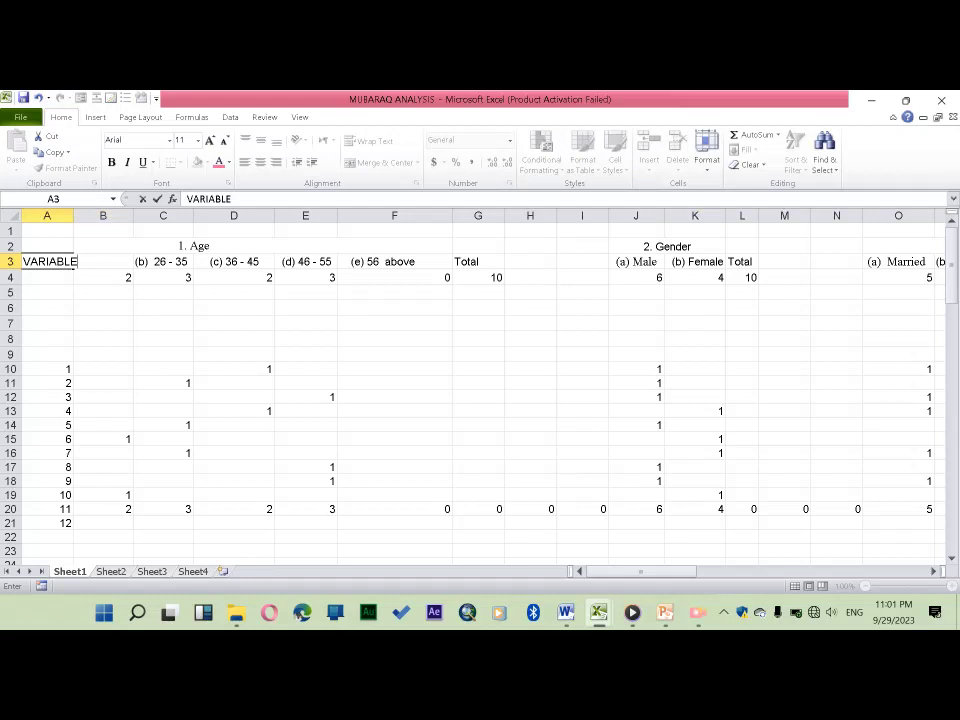
{"action": "left_click", "coordinate": [47, 215]}
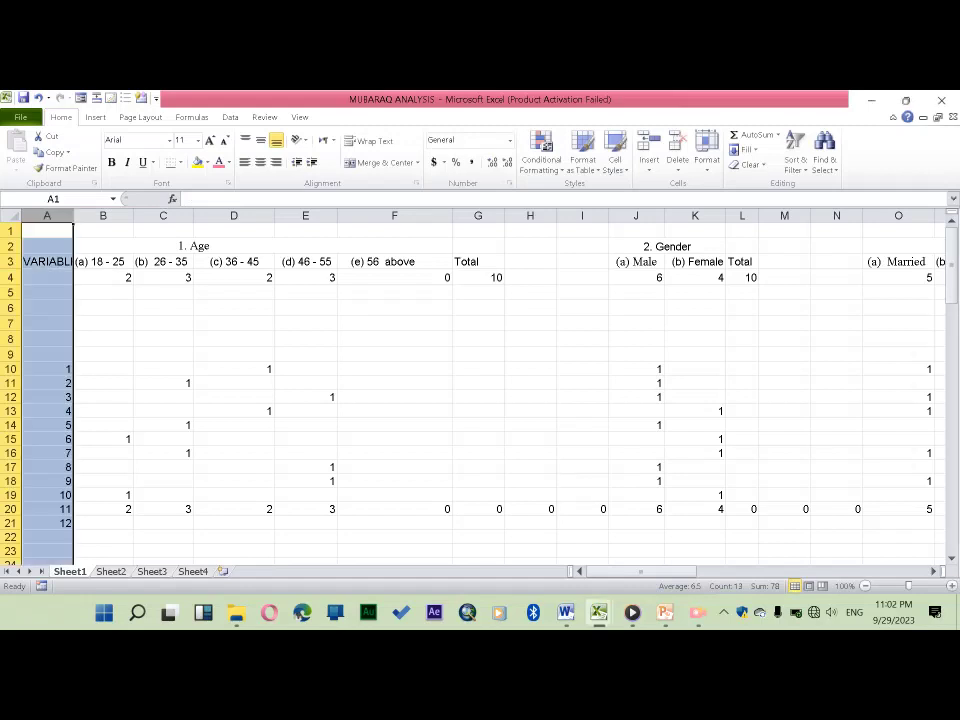
{"action": "double_click", "coordinate": [74, 216]}
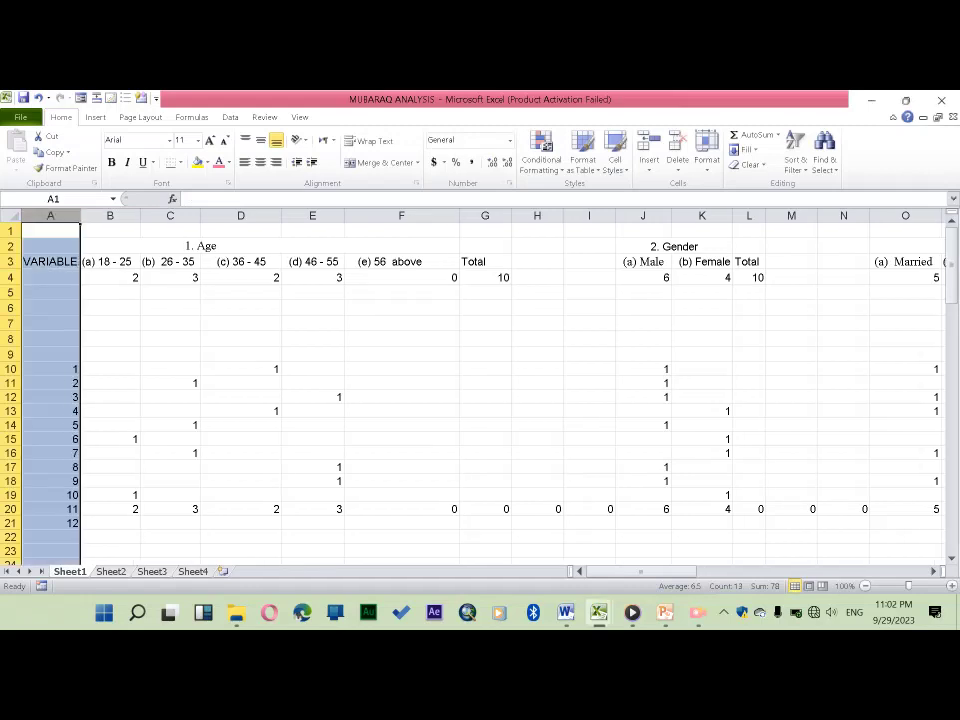
Label A4 FREQUENCY and widen column A so it shows fully
{"action": "left_click", "coordinate": [50, 277]}
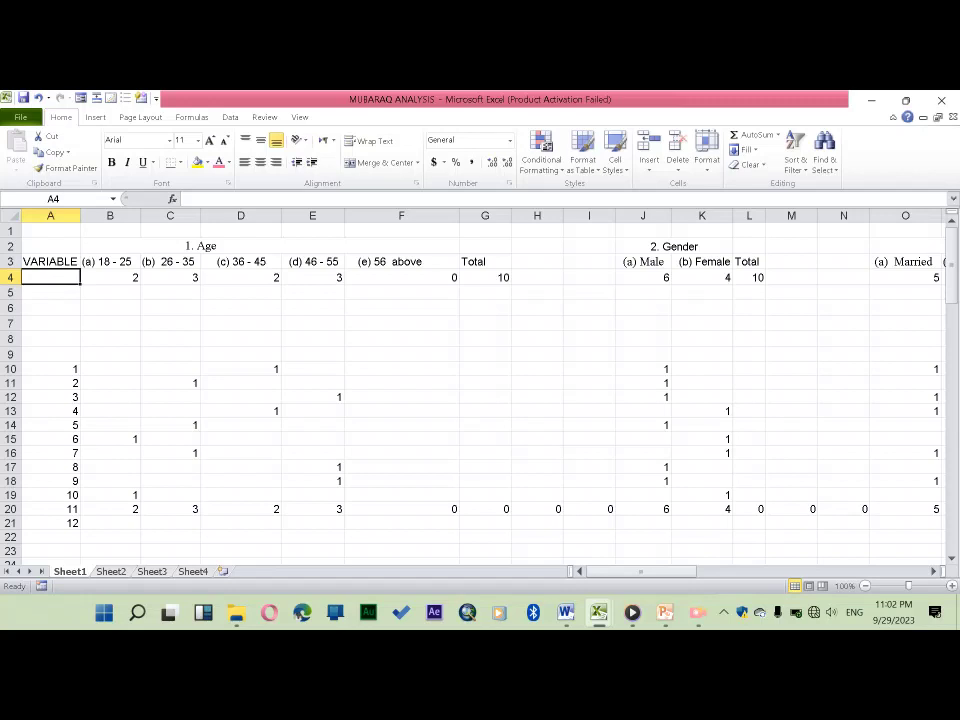
{"action": "type", "text": "FREQUENCY"}
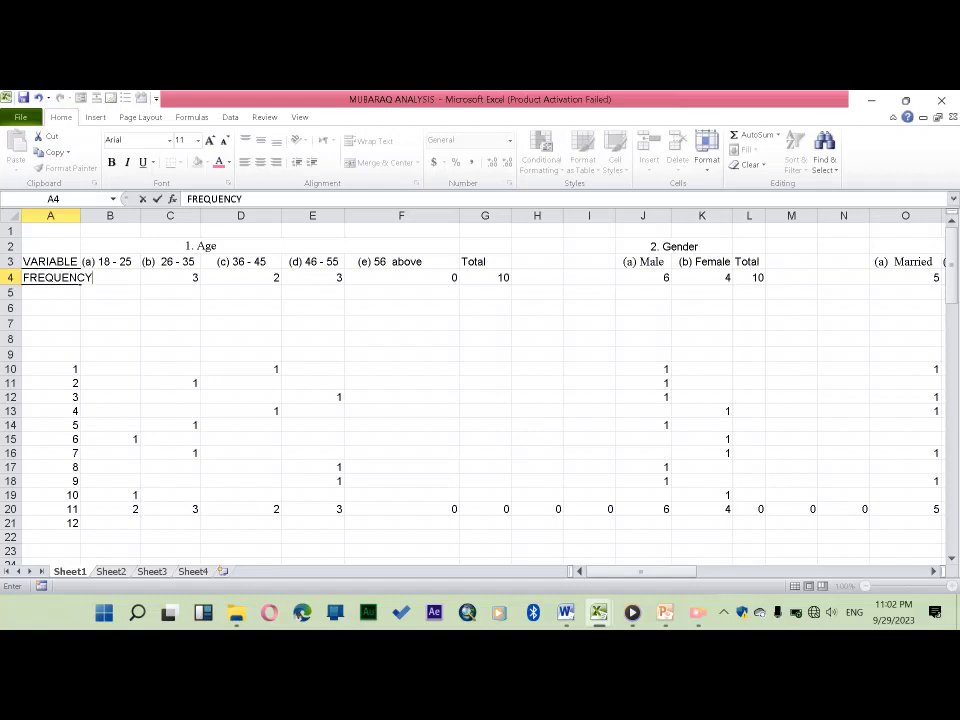
{"action": "left_click", "coordinate": [50, 215]}
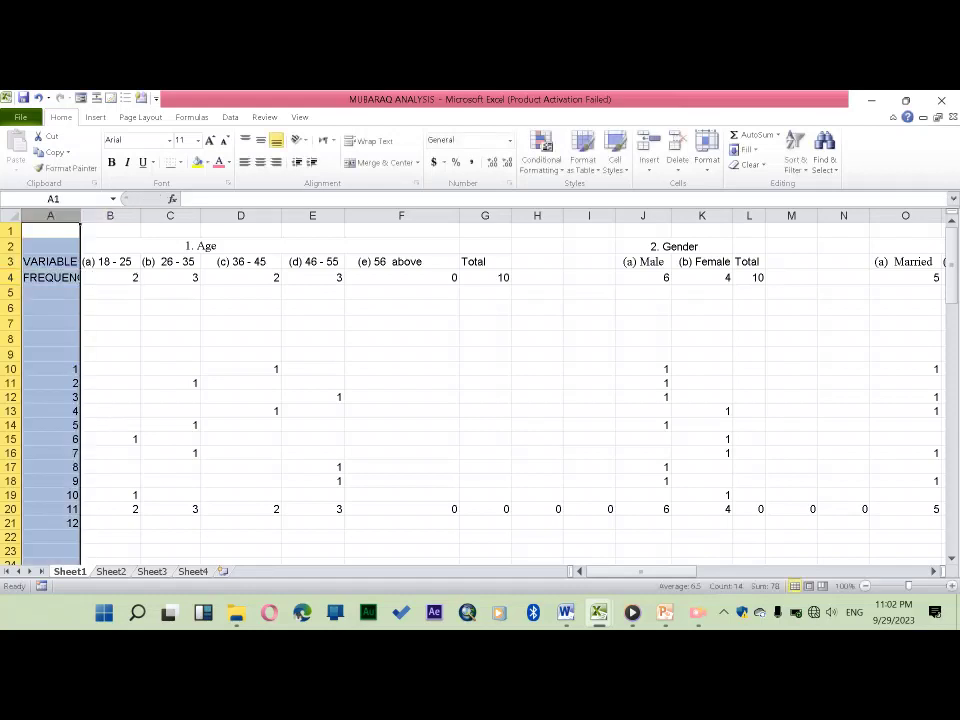
{"action": "left_click_drag", "start_coordinate": [80, 228], "coordinate": [95, 230]}
Label A5 PERCENTAGE
{"action": "left_click", "coordinate": [58, 292]}
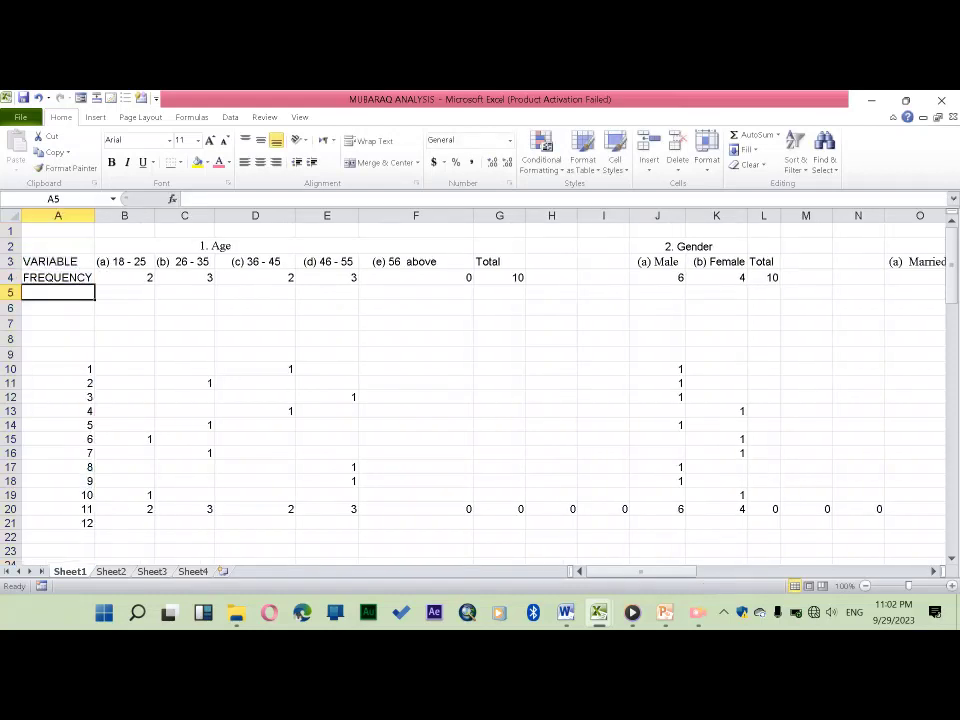
{"action": "type", "text": "P"}
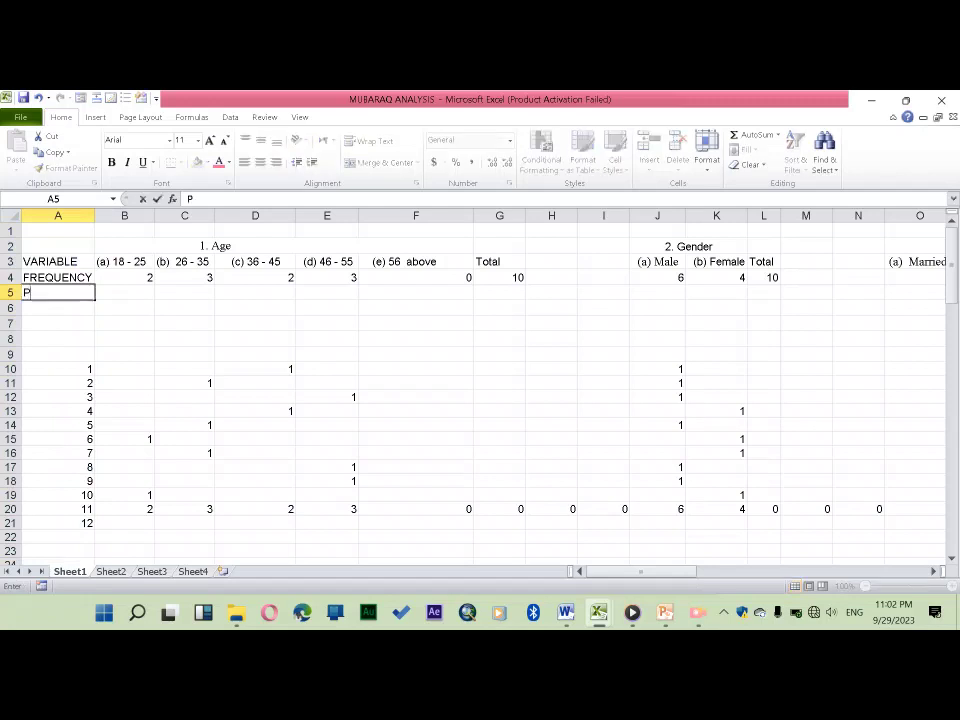
{"action": "type", "text": "AR"}
{"action": "key", "text": "BackSpace"}
{"action": "key", "text": "BackSpace"}
{"action": "type", "text": "ERCENTA"}
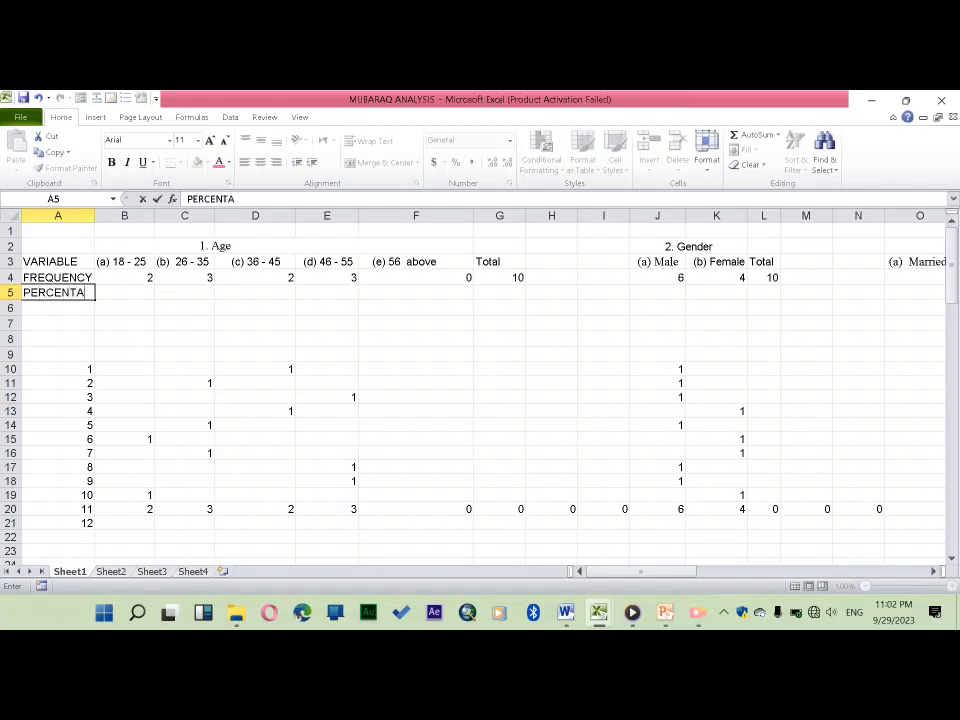
{"action": "type", "text": "GE"}
{"action": "left_click", "coordinate": [58, 215]}
Widen column A to fit PERCENTAGE, then enter =B4/10*100 in B5 to show 20
{"action": "double_click", "coordinate": [95, 215]}
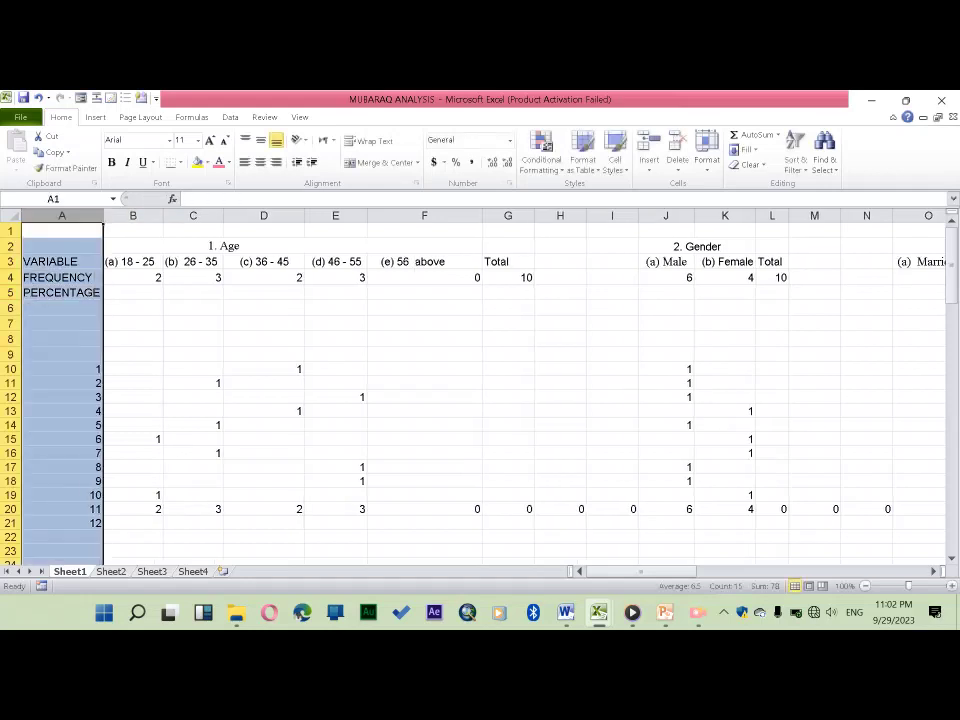
{"action": "left_click", "coordinate": [133, 292]}
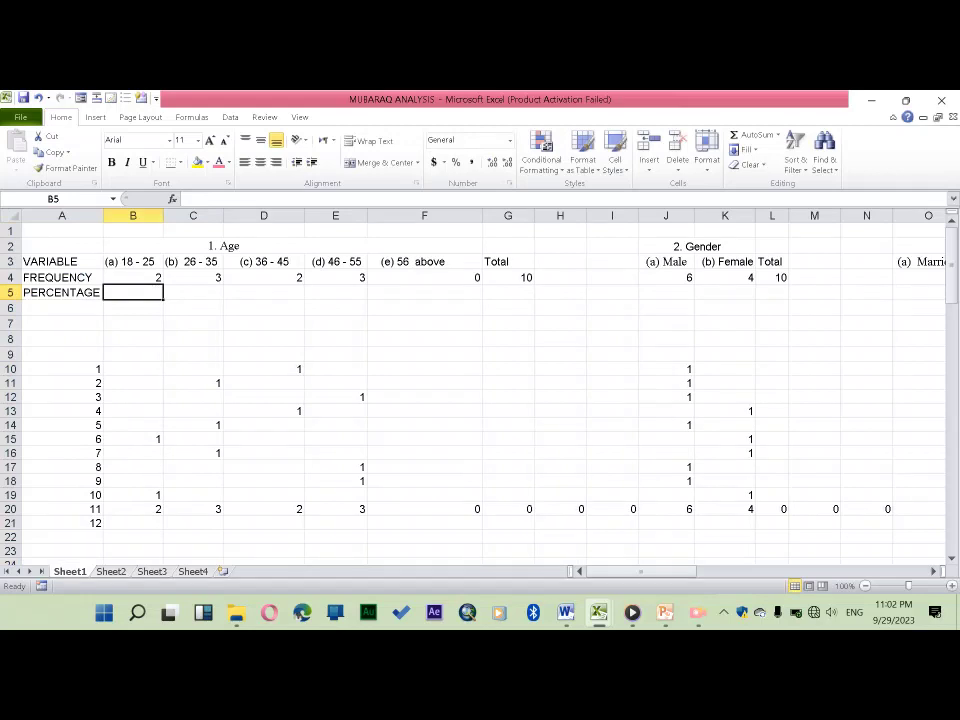
{"action": "type", "text": "="}
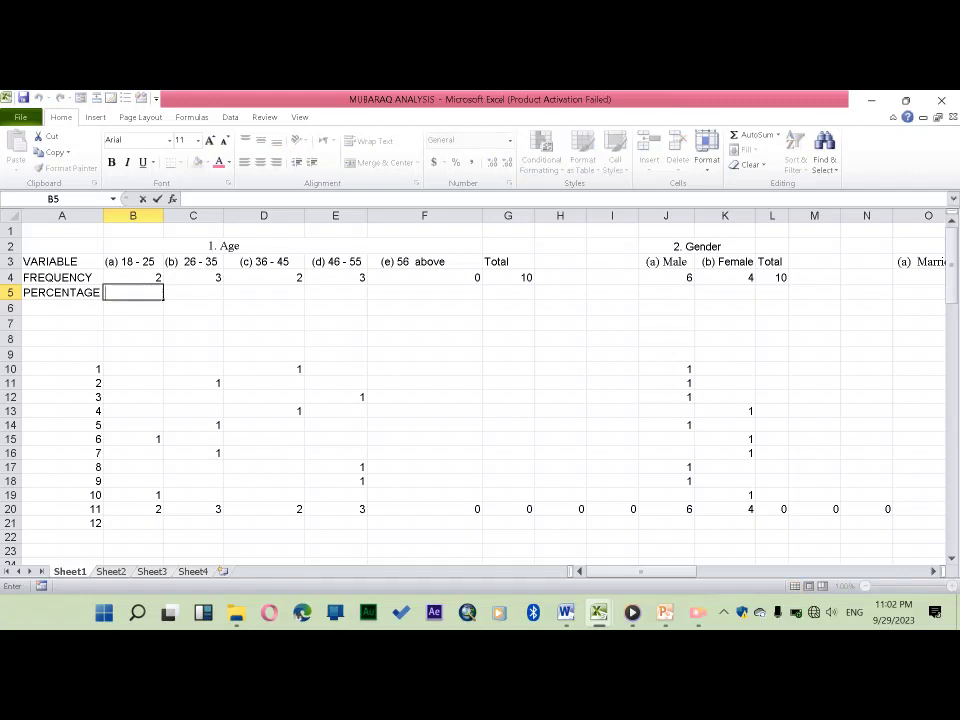
{"action": "type", "text": "="}
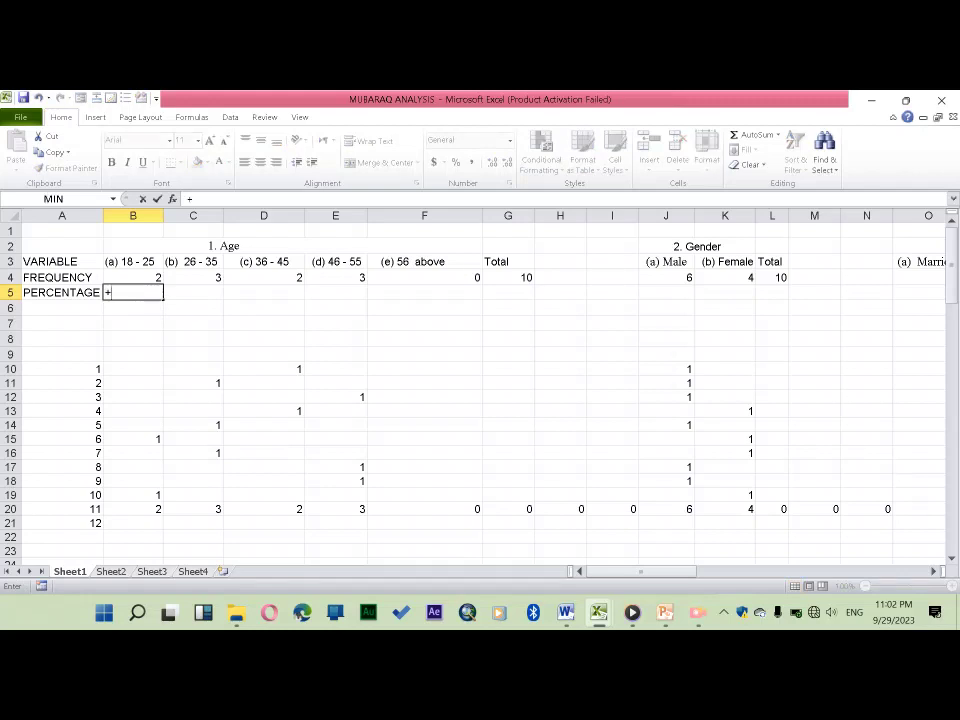
{"action": "key", "text": "BackSpace"}
{"action": "type", "text": "="}
{"action": "left_click", "coordinate": [133, 277]}
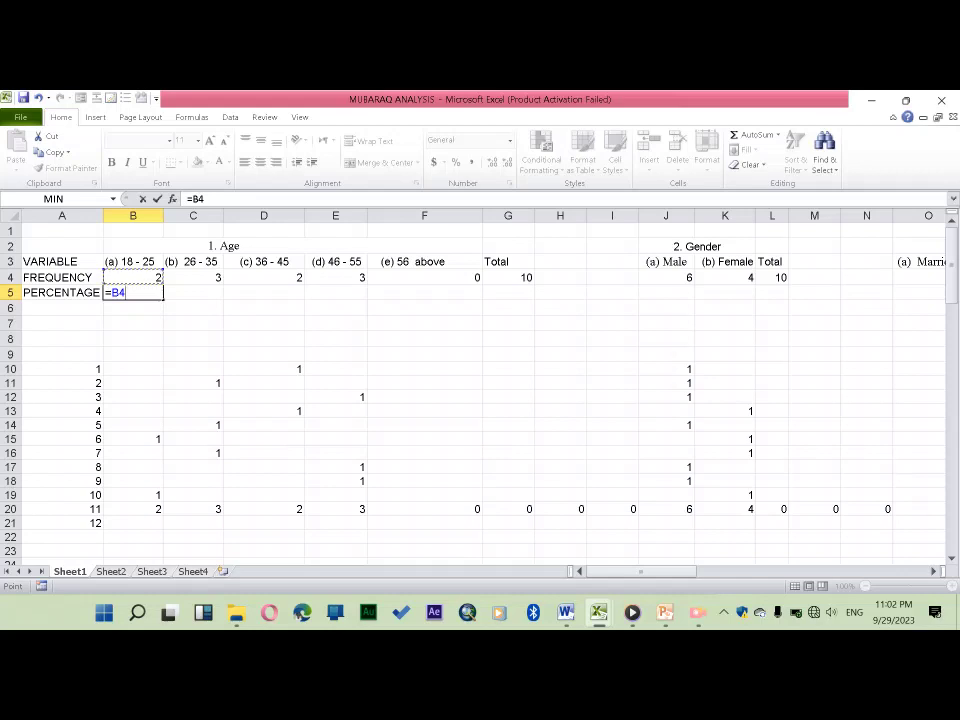
{"action": "type", "text": "/10"}
{"action": "type", "text": "*100"}
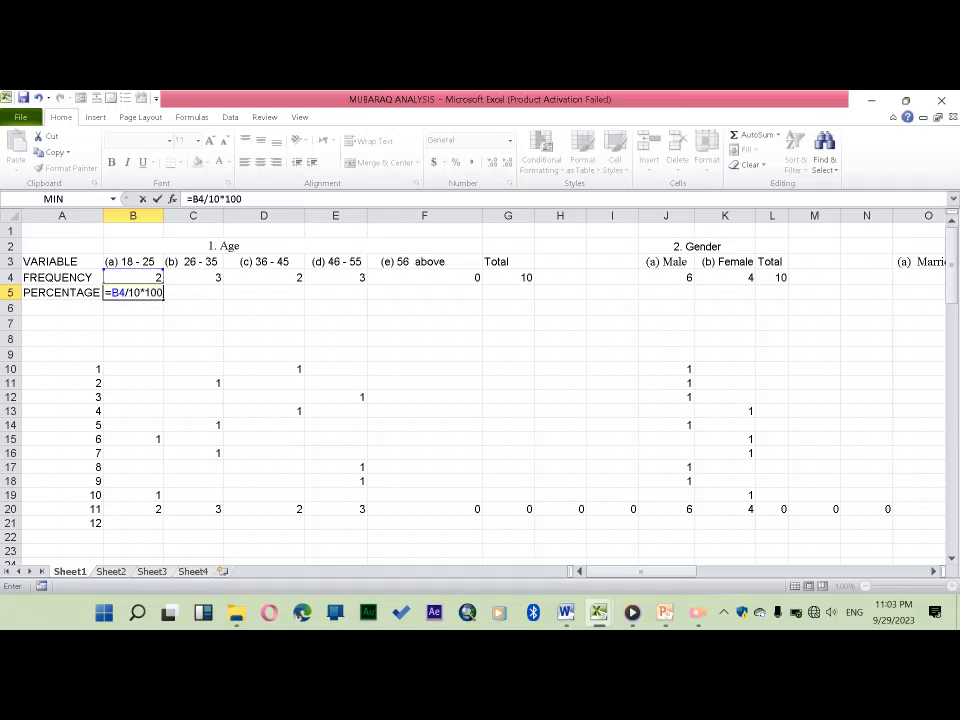
{"action": "key", "text": "Return"}
{"action": "left_click", "coordinate": [133, 292]}
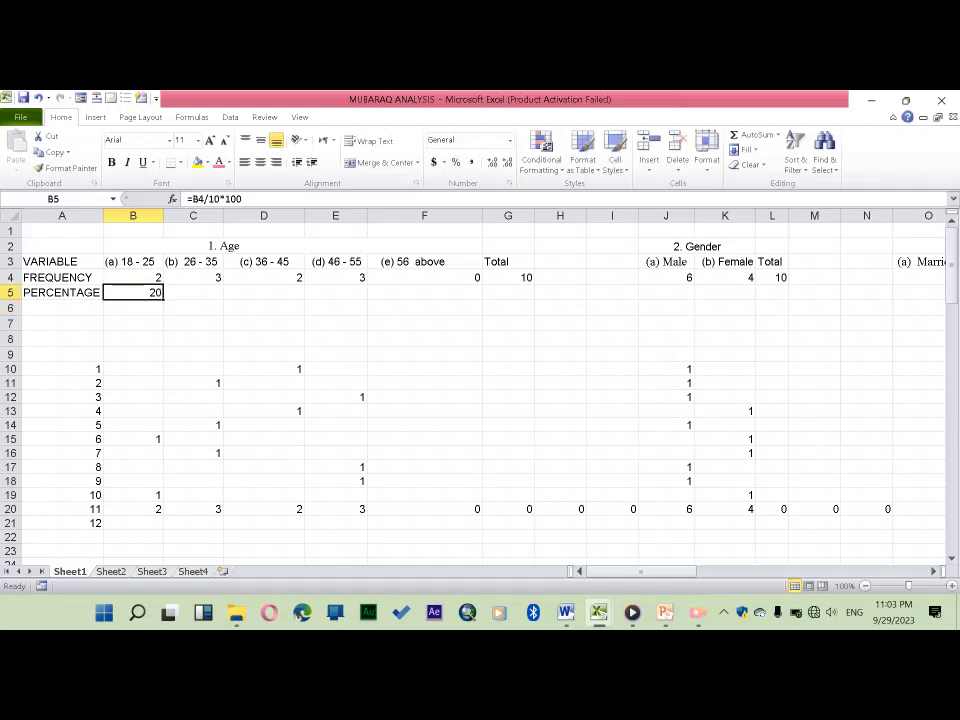
{"action": "left_click_drag", "start_coordinate": [162, 299], "coordinate": [750, 296]}
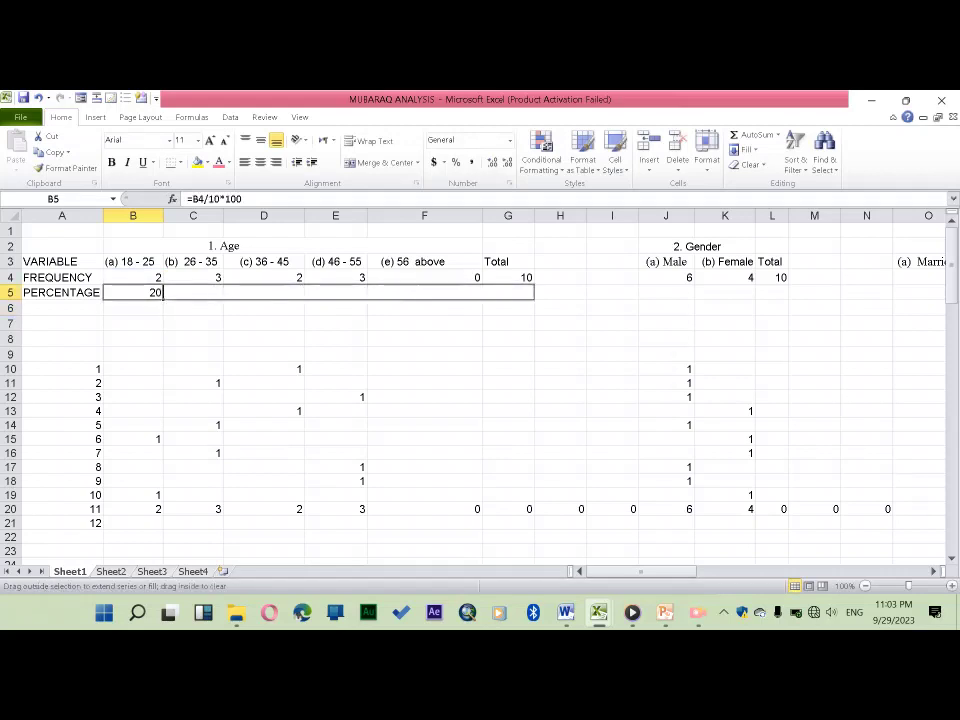
Fill the percentage formula across row 5 to the occupation columns and clear spacer cells AA5:AB5
{"action": "mouse_move", "coordinate": [755, 296]}
{"action": "left_mouse_down"}
{"action": "mouse_move", "coordinate": [890, 296]}
{"action": "mouse_move", "coordinate": [840, 296]}
{"action": "left_mouse_up"}
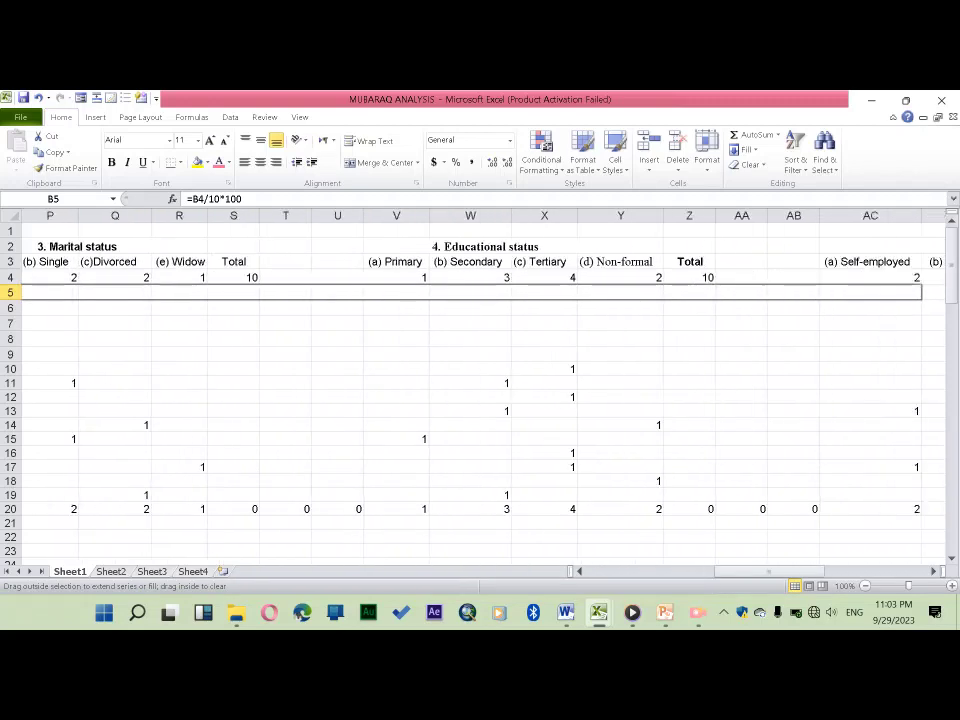
{"action": "left_click_drag", "start_coordinate": [840, 296], "coordinate": [631, 296]}
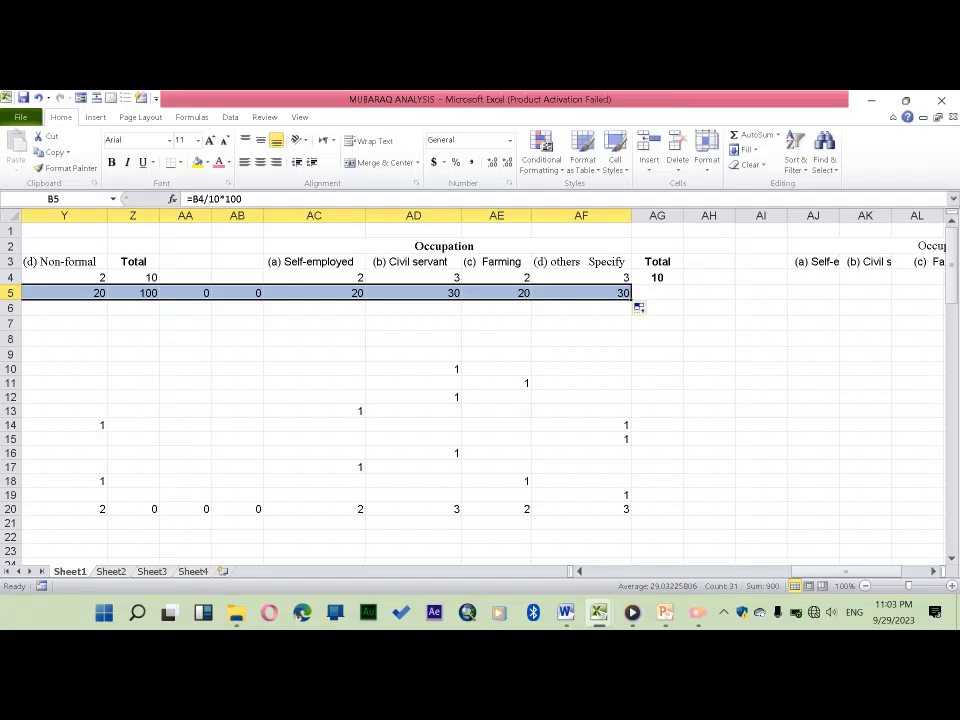
{"action": "left_click", "coordinate": [185, 277]}
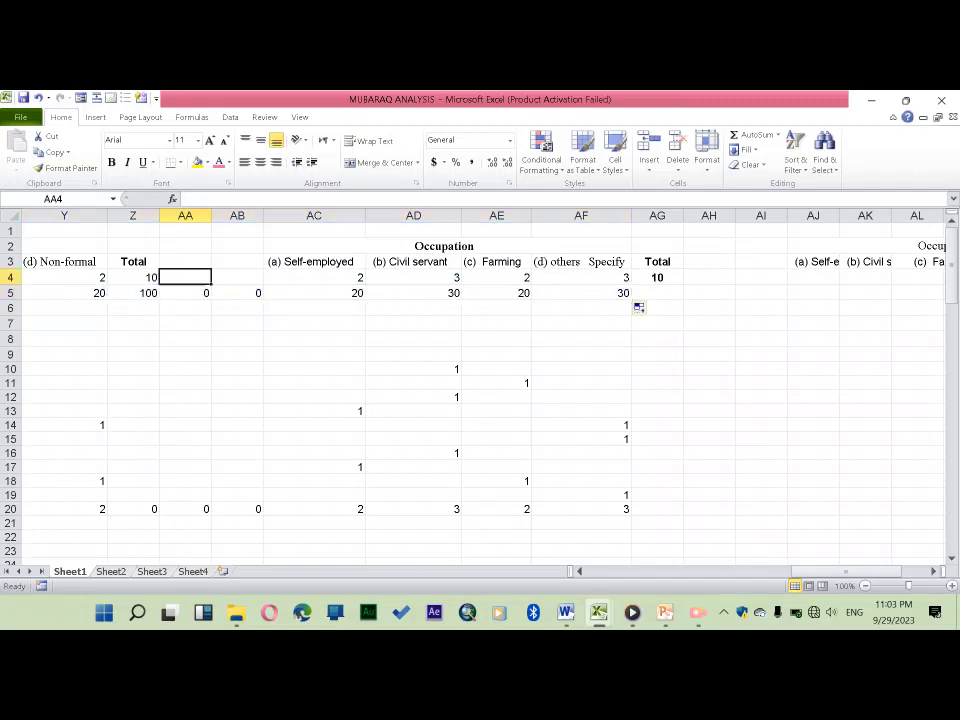
{"action": "left_click_drag", "start_coordinate": [185, 277], "coordinate": [237, 292]}
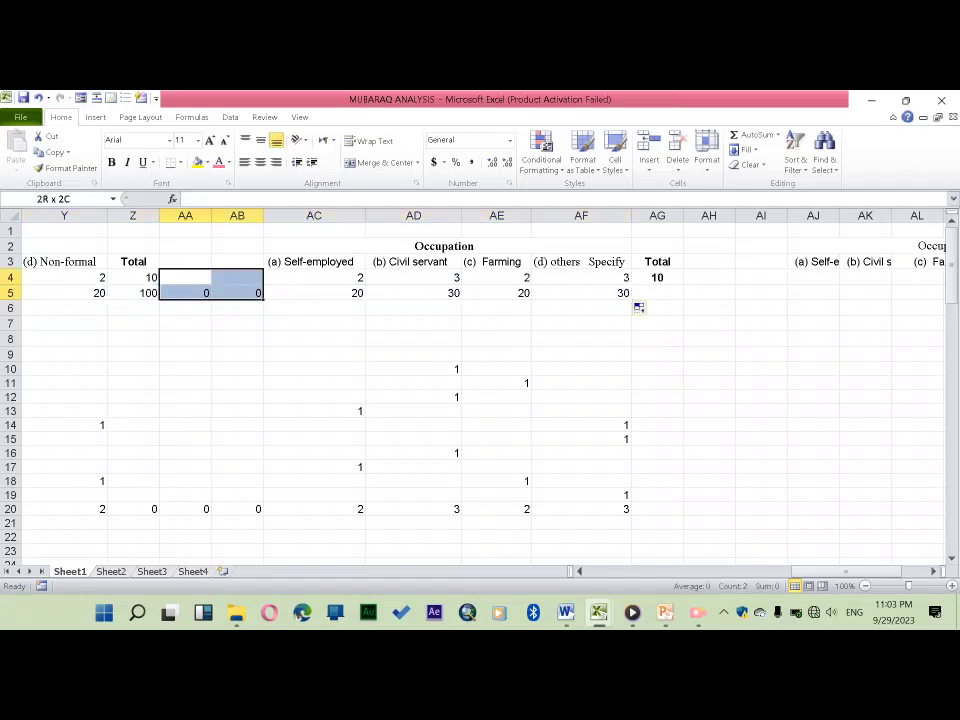
{"action": "key", "text": "Delete"}
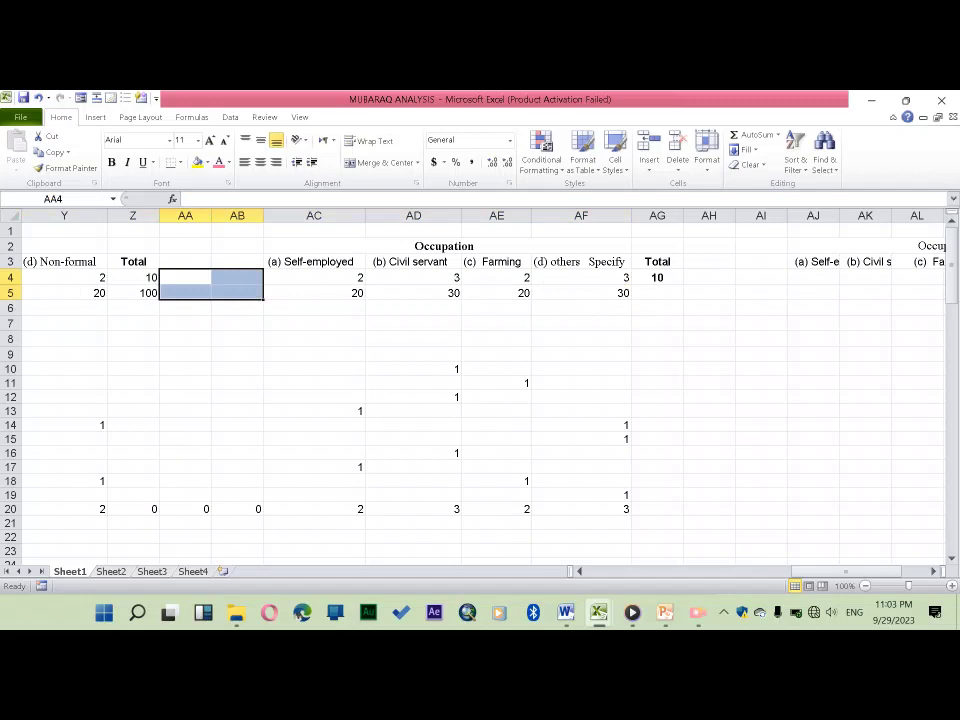
Clear the zeros in spacer cells H5:I5 and the age Total percentage in G5
{"action": "key", "text": "Left"}
{"action": "key", "text": "Left"}
{"action": "key", "text": "Left"}
{"action": "key", "text": "Left"}
{"action": "key", "text": "Left"}
{"action": "key", "text": "Left"}
{"action": "key", "text": "Left"}
{"action": "key", "text": "Left"}
{"action": "key", "text": "Left"}
{"action": "key", "text": "Left"}
{"action": "key", "text": "Left"}
{"action": "key", "text": "Left"}
{"action": "key", "text": "Left"}
{"action": "key", "text": "Left"}
{"action": "key", "text": "Left"}
{"action": "key", "text": "Left"}
{"action": "key", "text": "Left"}
{"action": "key", "text": "Left"}
{"action": "key", "text": "Left"}
{"action": "key", "text": "Left"}
{"action": "key", "text": "Left"}
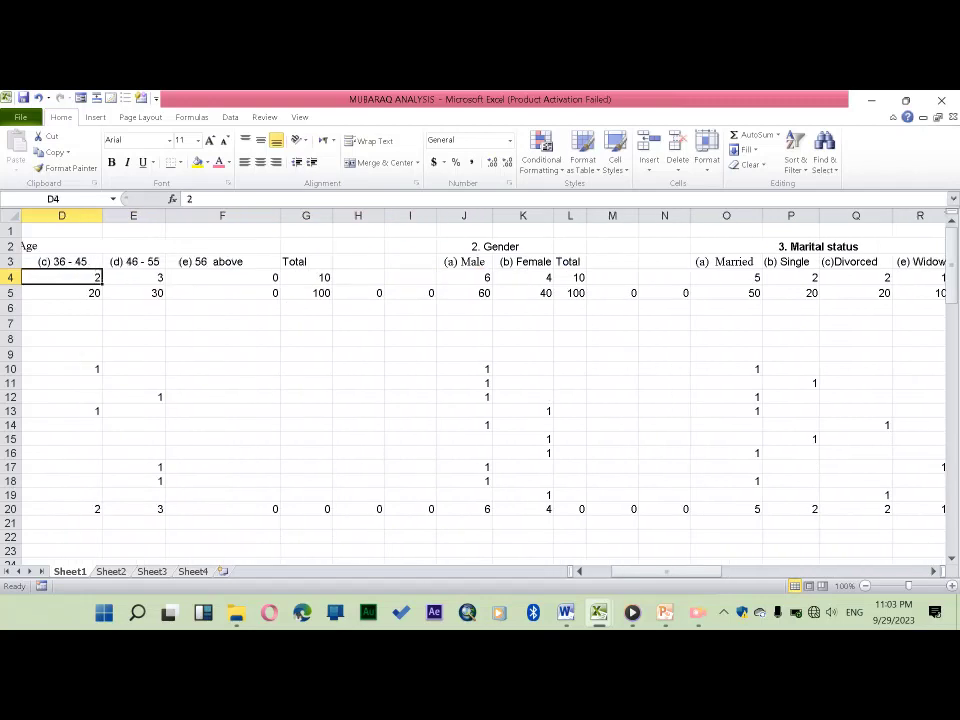
{"action": "key", "text": "Left"}
{"action": "key", "text": "Left"}
{"action": "key", "text": "Left"}
{"action": "key", "text": "Right"}
{"action": "key", "text": "Right"}
{"action": "key", "text": "Right"}
{"action": "key", "text": "Right"}
{"action": "key", "text": "Right"}
{"action": "key", "text": "Right"}
{"action": "key", "text": "Right"}
{"action": "key", "text": "Left"}
{"action": "key", "text": "Left"}
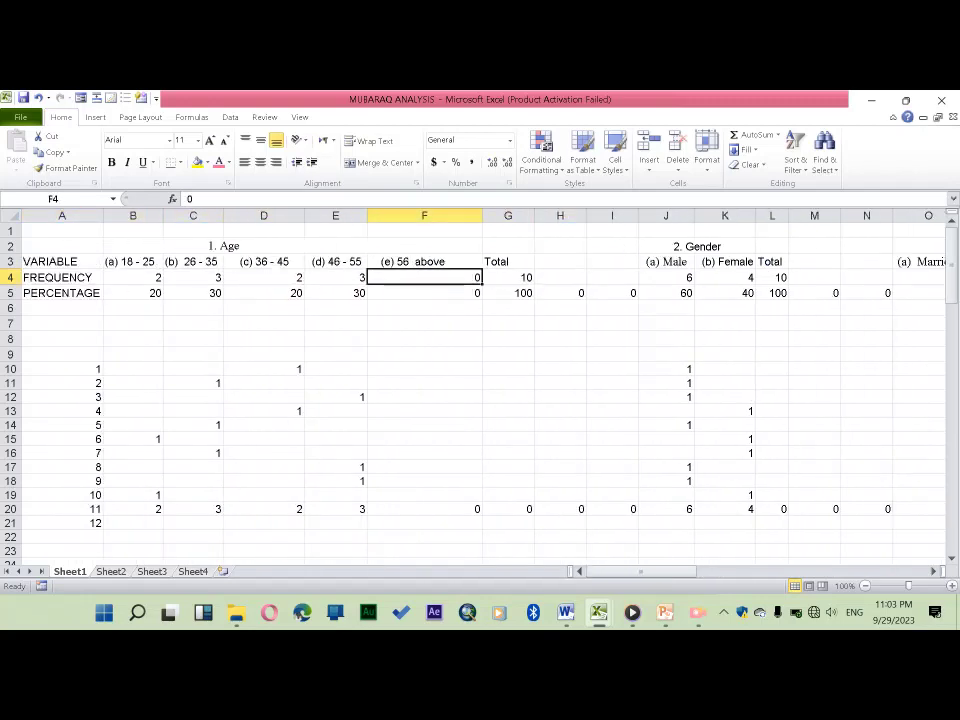
{"action": "key", "text": "Right"}
{"action": "key", "text": "Down"}
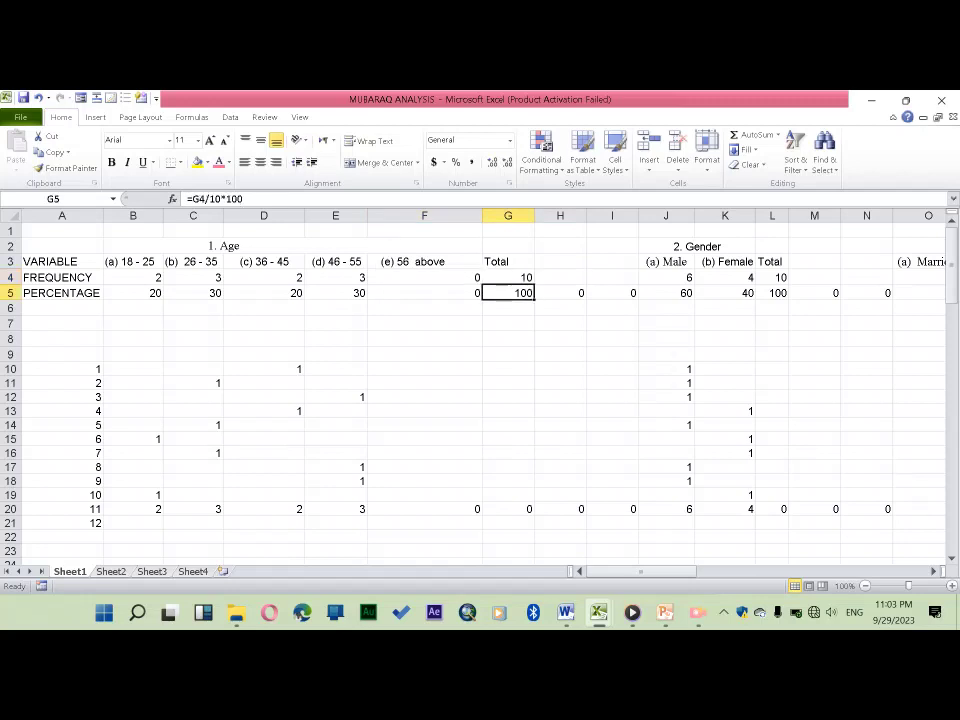
{"action": "key", "text": "Right"}
{"action": "key", "text": "shift+Right"}
{"action": "key", "text": "shift+Right"}
{"action": "key", "text": "shift+Left"}
{"action": "key", "text": "Delete"}
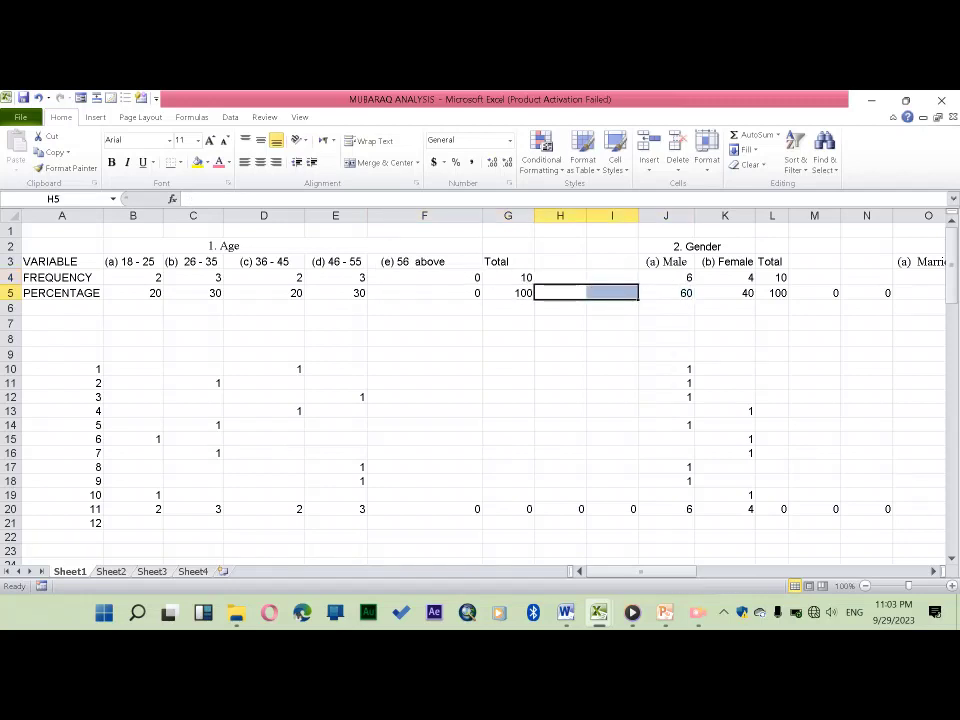
{"action": "left_click", "coordinate": [508, 293]}
{"action": "key", "text": "Delete"}
Clear the gender Total and spacer values in L5:N5
{"action": "key", "text": "Right"}
{"action": "key", "text": "Right"}
{"action": "key", "text": "Right"}
{"action": "key", "text": "Right"}
{"action": "key", "text": "Right"}
{"action": "key", "text": "Right"}
{"action": "key", "text": "Left"}
{"action": "key", "text": "shift+Right"}
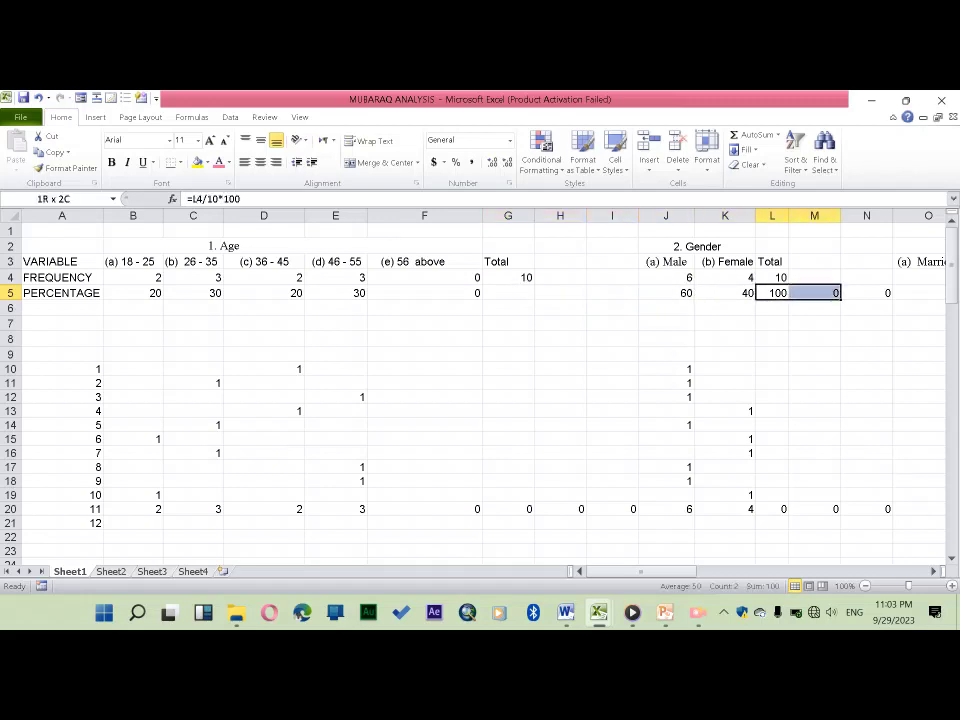
{"action": "key", "text": "shift+Right"}
{"action": "key", "text": "shift+Right"}
{"action": "key", "text": "shift+Left"}
{"action": "key", "text": "Delete"}
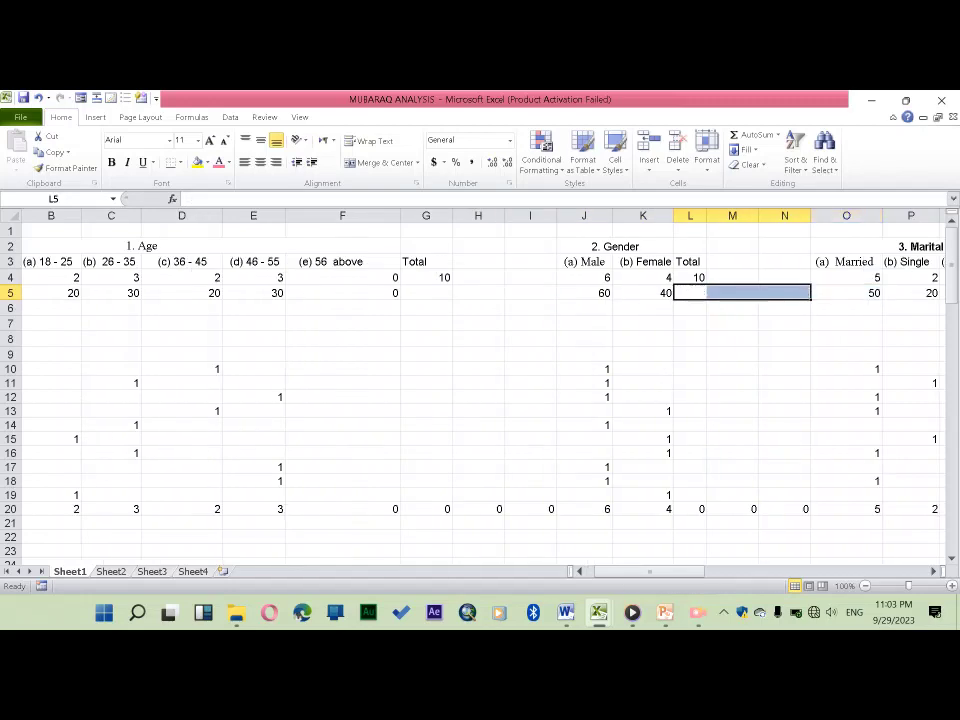
Clear the marital status Total and spacer values in S5:U5
{"action": "key", "text": "Right"}
{"action": "key", "text": "Right"}
{"action": "key", "text": "Right"}
{"action": "key", "text": "Right"}
{"action": "key", "text": "Right"}
{"action": "key", "text": "Right"}
{"action": "key", "text": "Right"}
{"action": "key", "text": "Right"}
{"action": "key", "text": "Left"}
{"action": "key", "text": "shift+Right"}
{"action": "key", "text": "shift+Right"}
{"action": "key", "text": "shift+Left"}
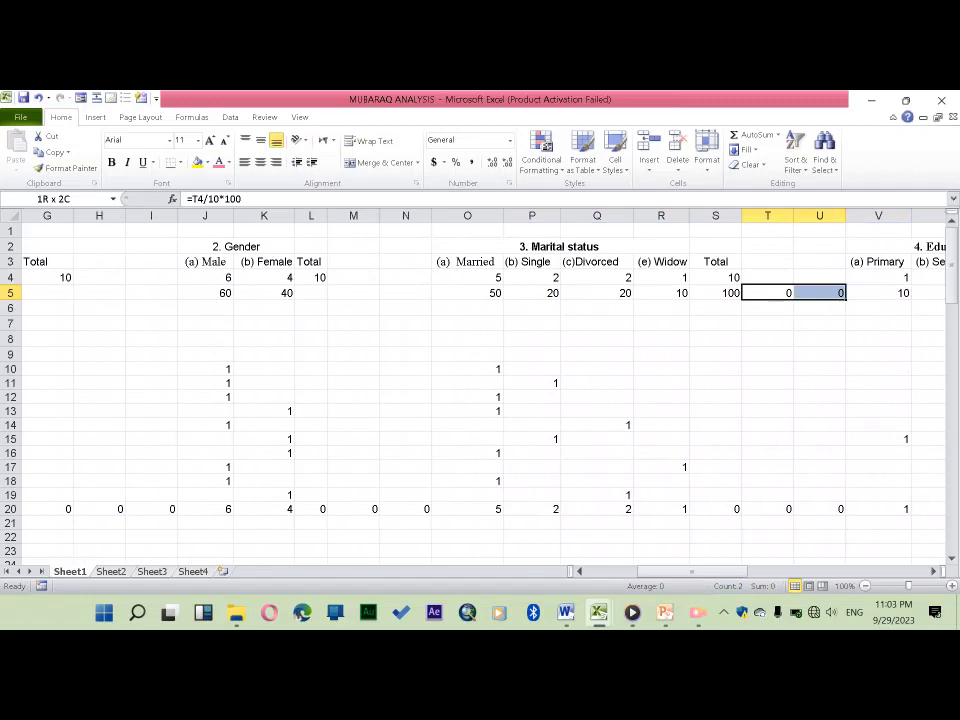
{"action": "key", "text": "shift+Left"}
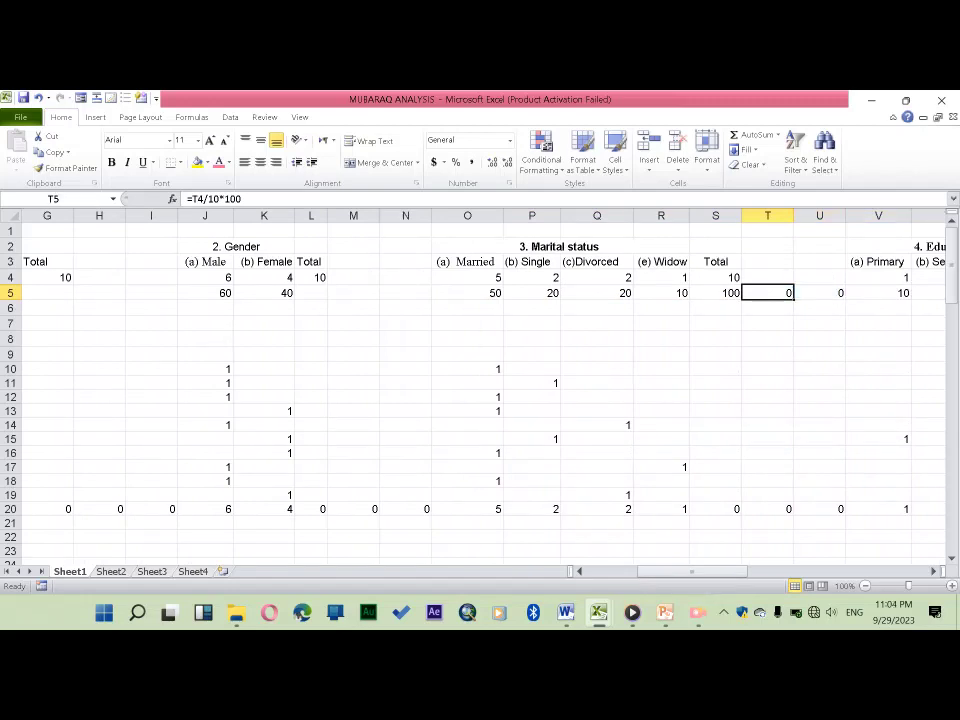
{"action": "key", "text": "Left"}
{"action": "key", "text": "shift+Right"}
{"action": "key", "text": "shift+Right"}
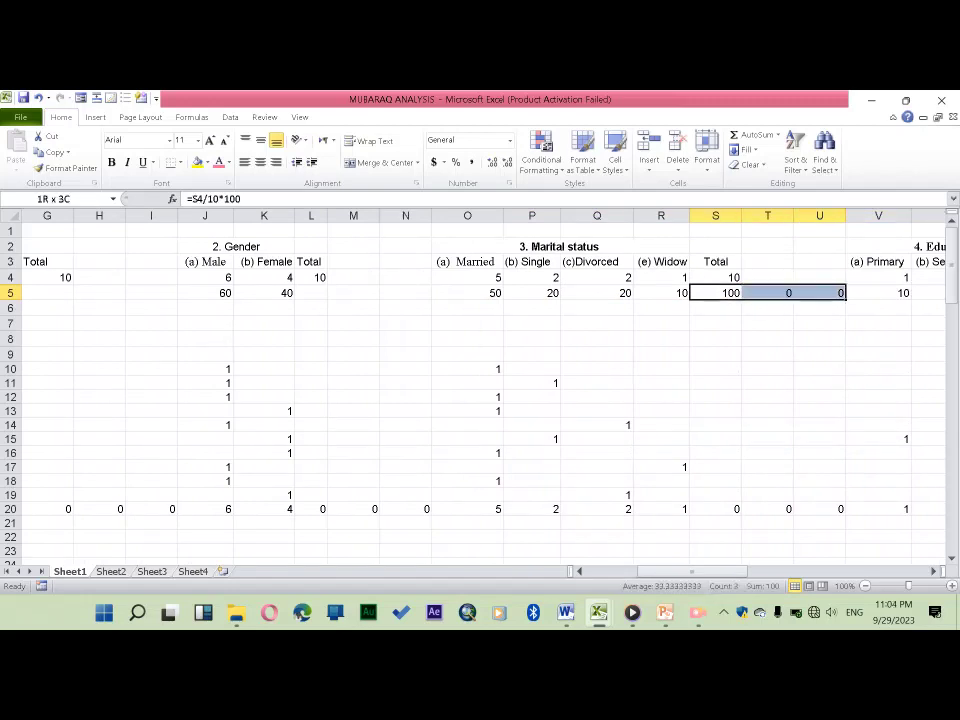
{"action": "key", "text": "Delete"}
{"action": "key", "text": "Right"}
{"action": "key", "text": "Right"}
{"action": "key", "text": "Right"}
{"action": "key", "text": "Right"}
{"action": "key", "text": "Right"}
{"action": "key", "text": "Right"}
{"action": "key", "text": "Right"}
{"action": "key", "text": "Right"}
{"action": "key", "text": "Right"}
Clear the education Total percentage in Z5 and return to the PERCENTAGE label
{"action": "key", "text": "Left"}
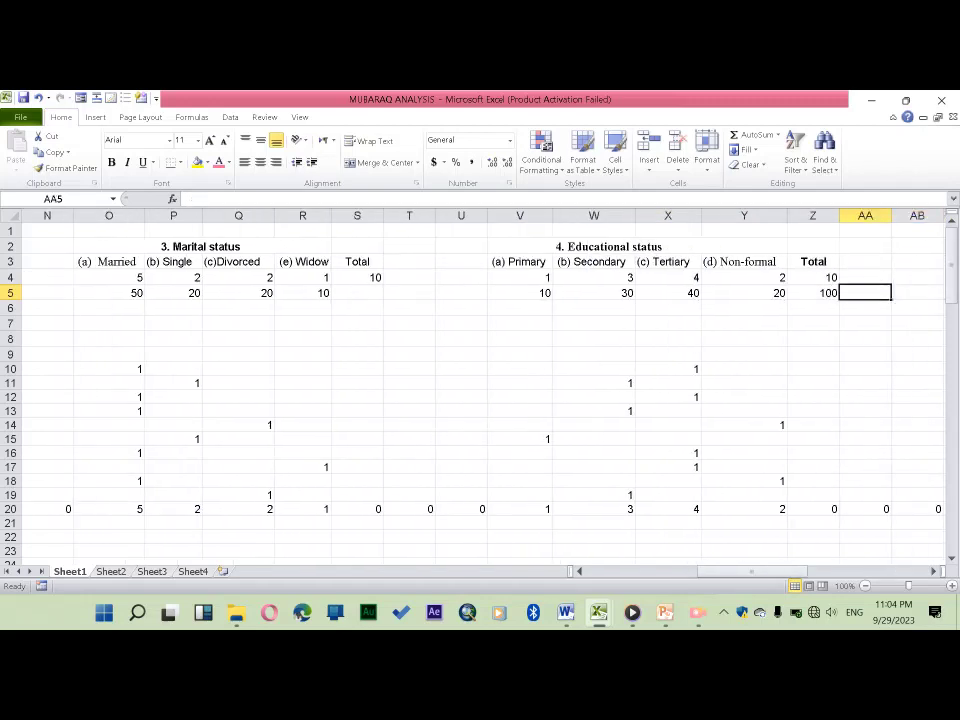
{"action": "key", "text": "Left"}
{"action": "key", "text": "shift+Right"}
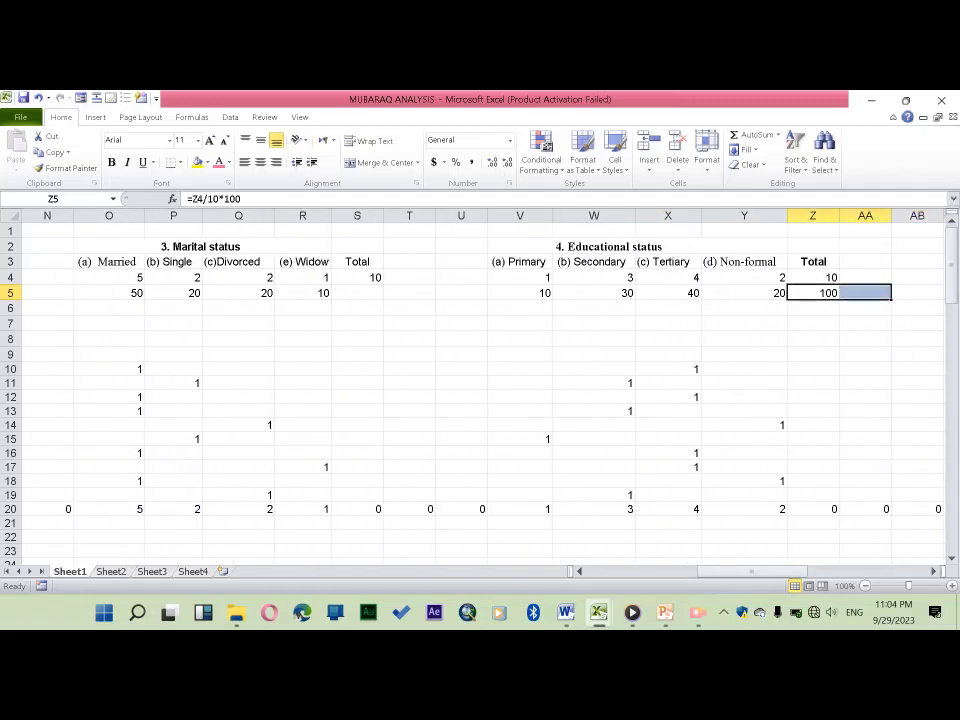
{"action": "key", "text": "Delete"}
{"action": "key", "text": "Left"}
{"action": "key", "text": "Left"}
{"action": "key", "text": "Left"}
{"action": "key", "text": "Left"}
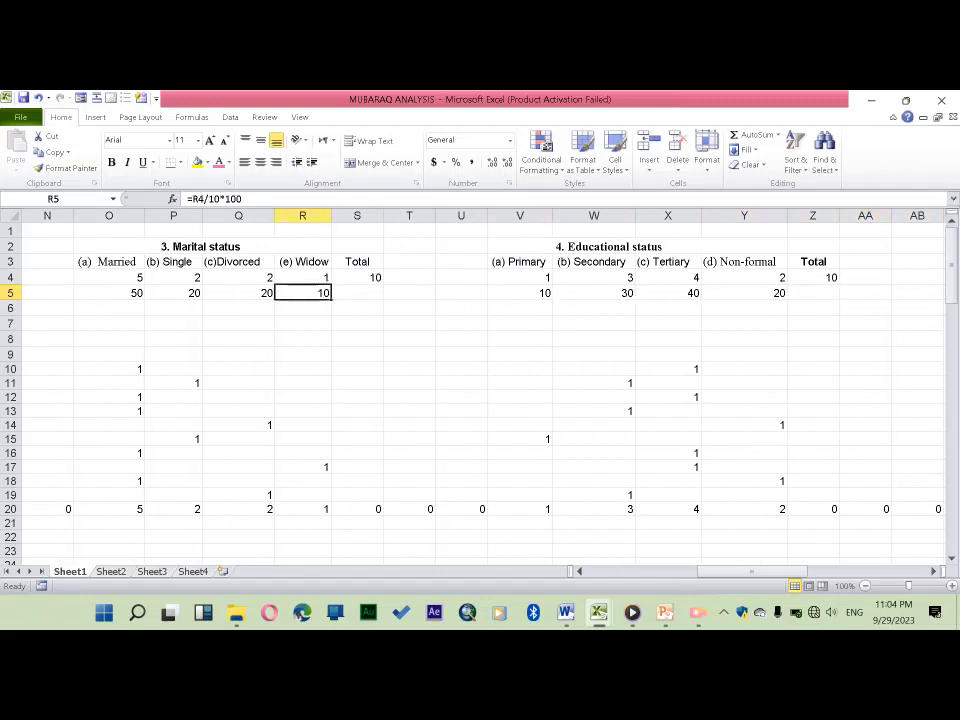
{"action": "key", "text": "Left"}
{"action": "key", "text": "Left"}
{"action": "key", "text": "Left"}
{"action": "key", "text": "Left"}
{"action": "key", "text": "Left"}
{"action": "key", "text": "Left"}
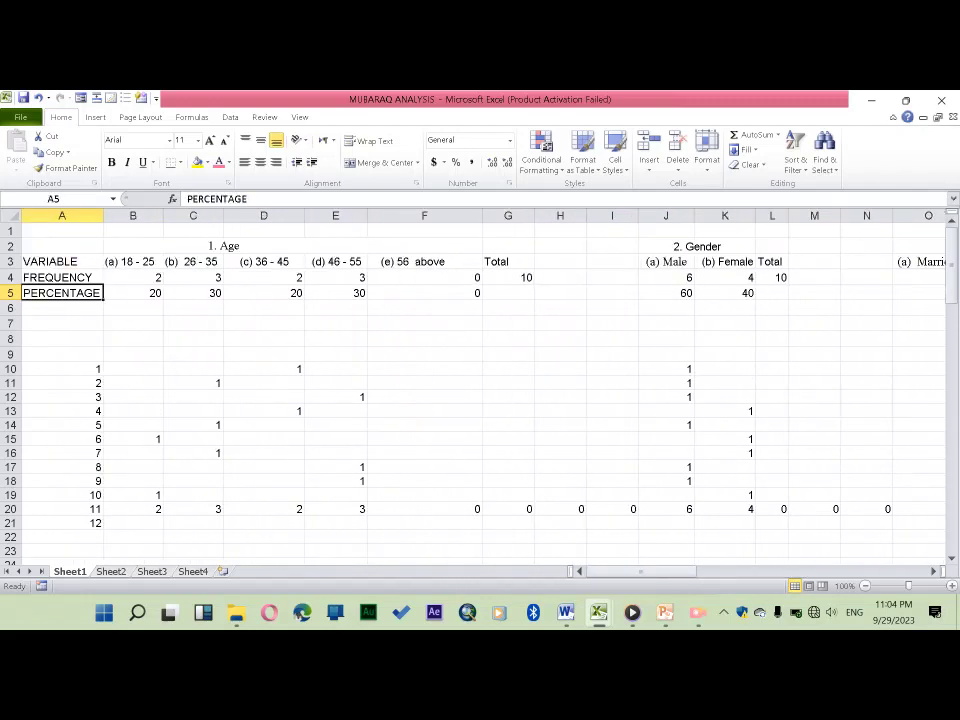
AutoSum the Age and Gender percentages into their Total cells G5 and L5, giving 100
{"action": "left_click", "coordinate": [508, 292]}
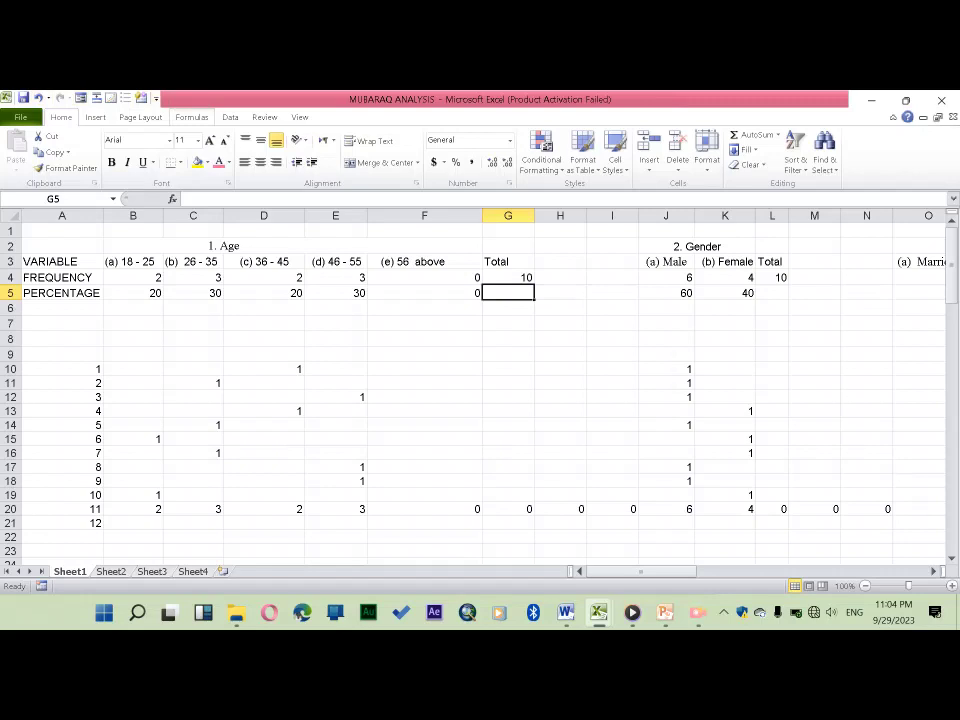
{"action": "left_click", "coordinate": [191, 117]}
{"action": "key", "text": "alt+equal"}
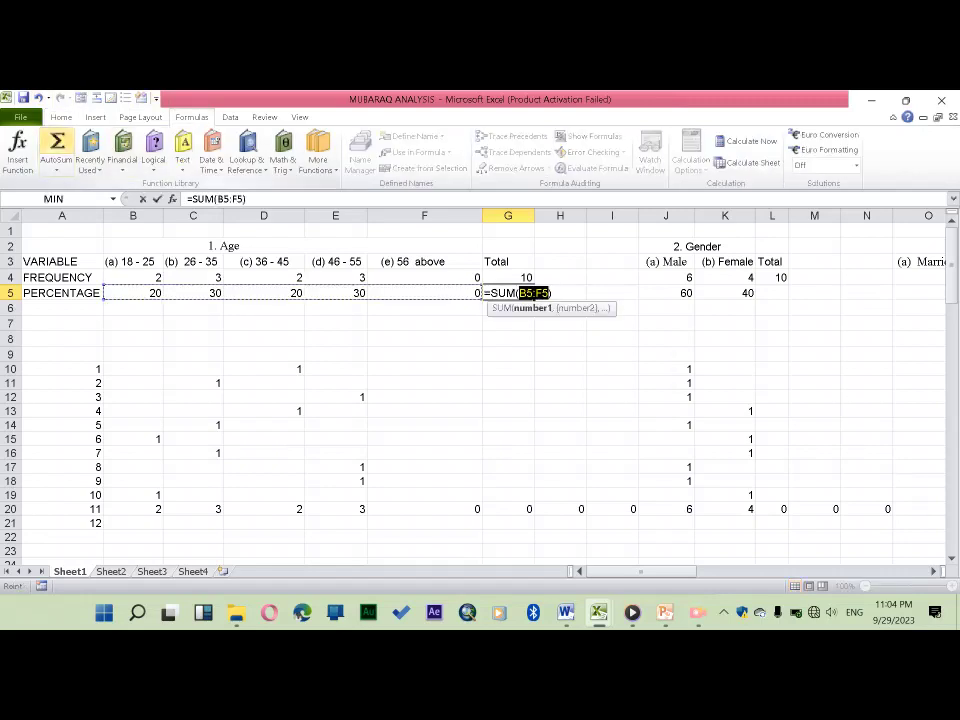
{"action": "key", "text": "Return"}
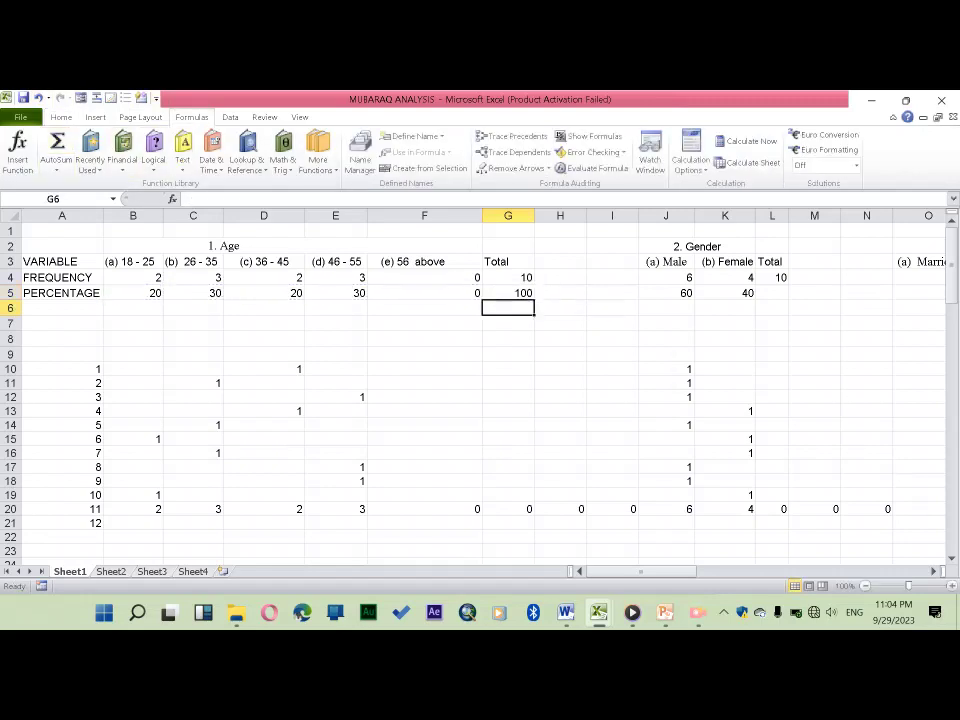
{"action": "left_click", "coordinate": [771, 292]}
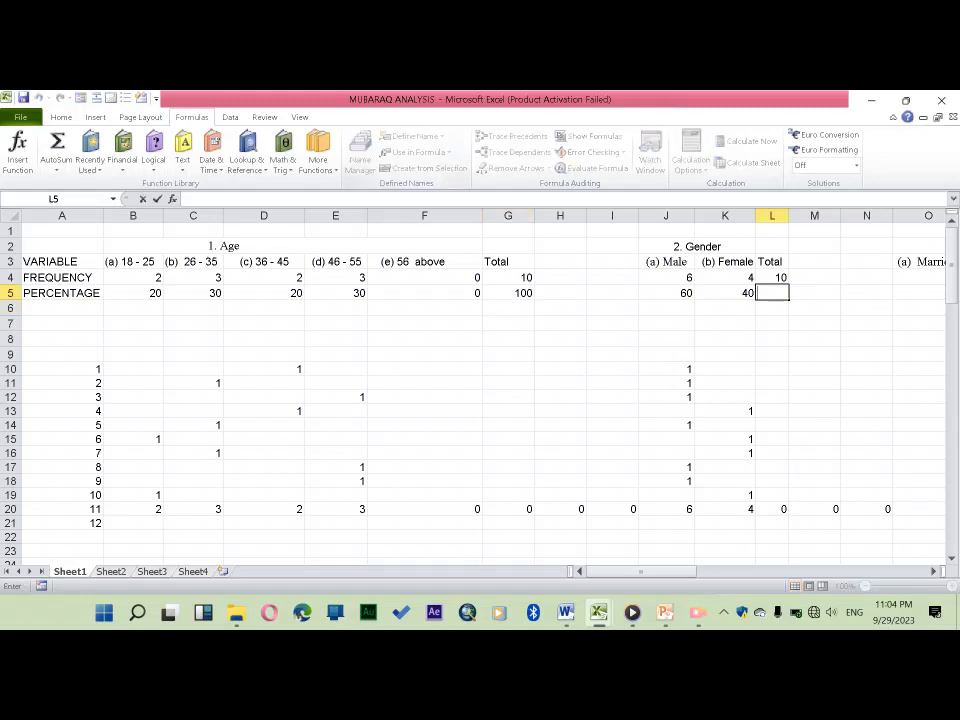
{"action": "key", "text": "Escape"}
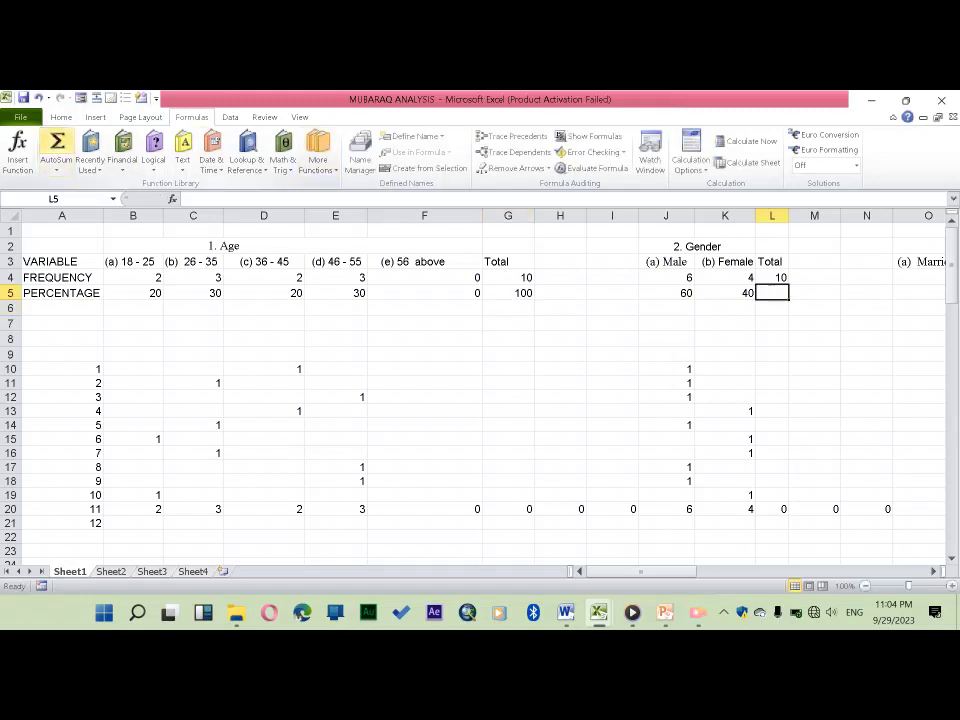
{"action": "key", "text": "alt+equal"}
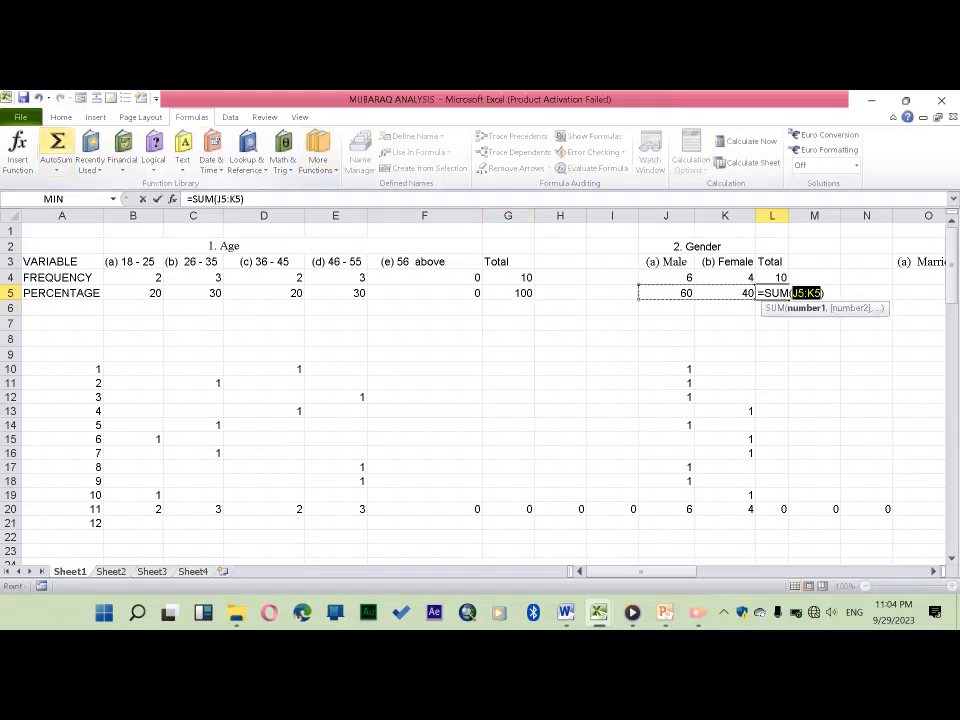
{"action": "key", "text": "Return"}
AutoSum the Marital status percentages into its Total cell, giving 100
{"action": "key", "text": "Right"}
{"action": "key", "text": "Right"}
{"action": "key", "text": "Right"}
{"action": "key", "text": "Right"}
{"action": "key", "text": "Right"}
{"action": "key", "text": "Left"}
{"action": "key", "text": "Up"}
{"action": "key", "text": "Up"}
{"action": "key", "text": "Right"}
{"action": "key", "text": "Down"}
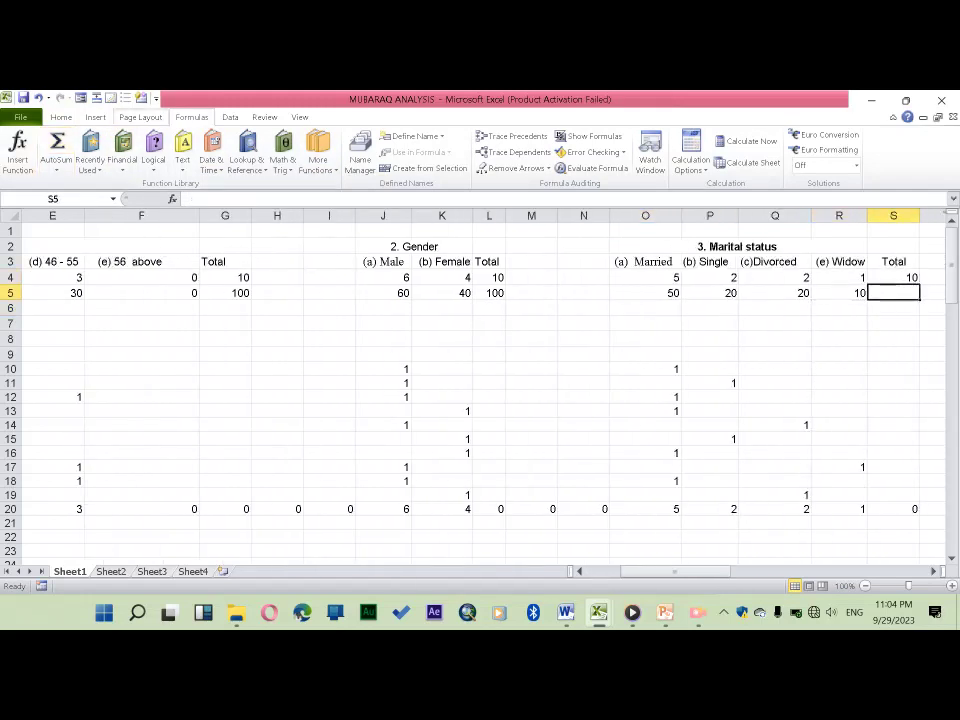
{"action": "left_click", "coordinate": [140, 117]}
{"action": "left_click", "coordinate": [191, 117]}
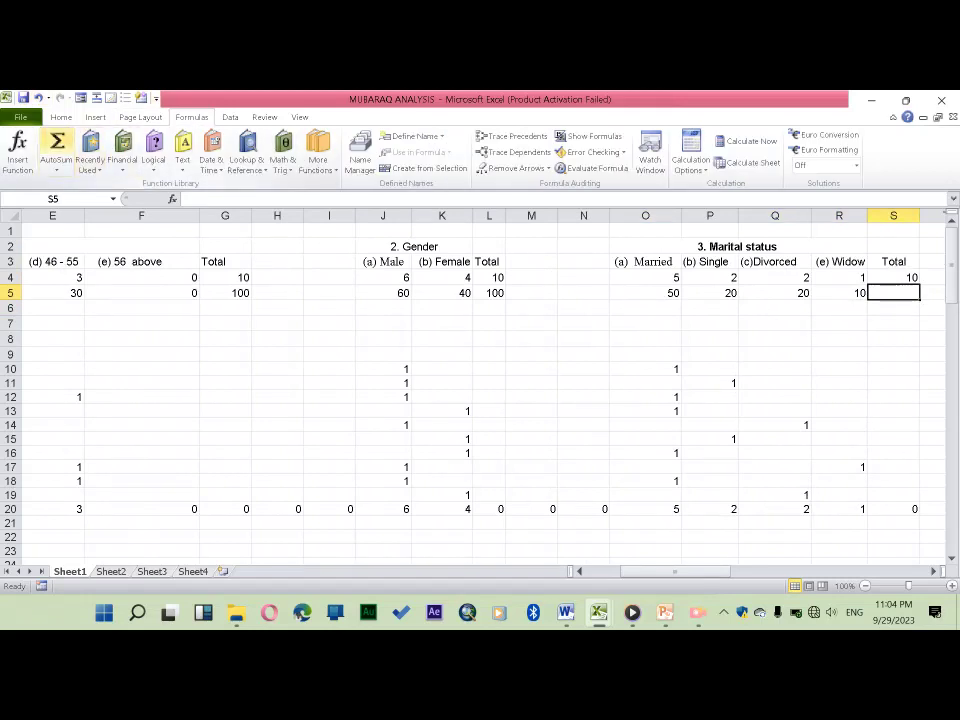
{"action": "left_click", "coordinate": [57, 148]}
{"action": "key", "text": "Return"}
AutoSum the Educational status percentages into its Total cell, giving 100
{"action": "key", "text": "Right"}
{"action": "key", "text": "Right"}
{"action": "key", "text": "Right"}
{"action": "key", "text": "Right"}
{"action": "key", "text": "Right"}
{"action": "key", "text": "Right"}
{"action": "key", "text": "Up"}
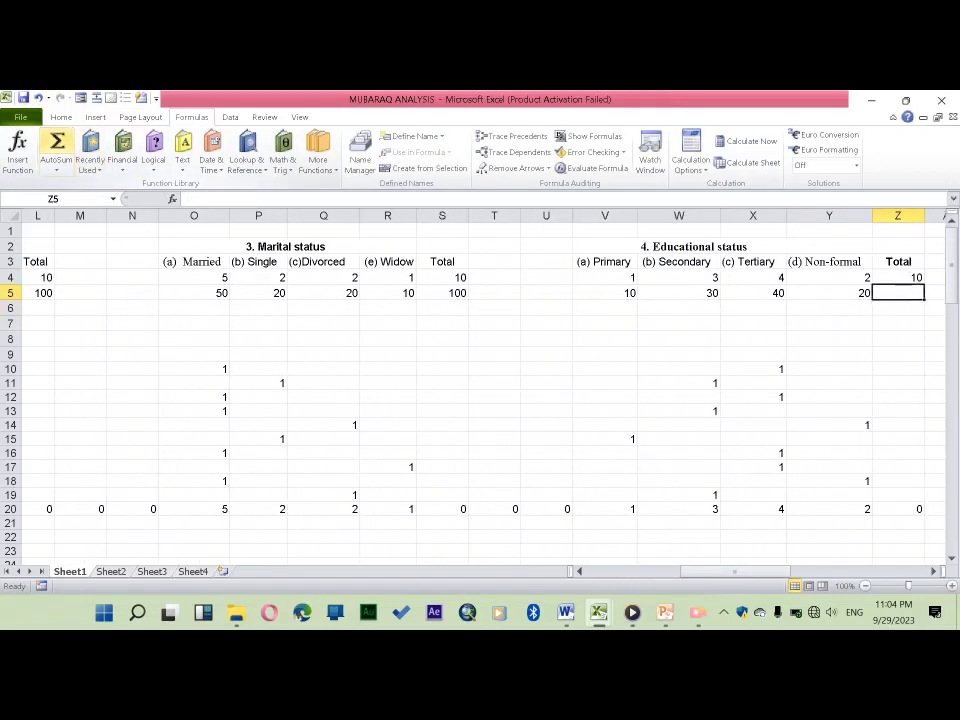
{"action": "left_click", "coordinate": [57, 148]}
{"action": "key", "text": "Return"}
AutoSum the Occupation percentages (20, 30, 20, 30) into its Total cell, giving 100
{"action": "key", "text": "Right"}
{"action": "key", "text": "Right"}
{"action": "key", "text": "Right"}
{"action": "key", "text": "Right"}
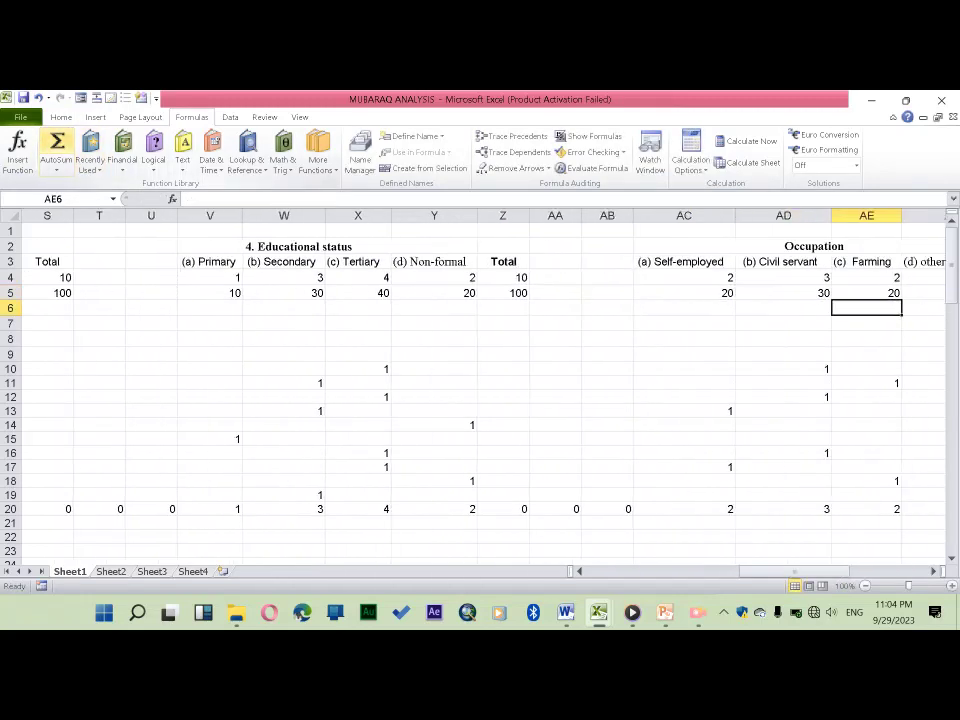
{"action": "key", "text": "Left"}
{"action": "key", "text": "Right"}
{"action": "key", "text": "Right"}
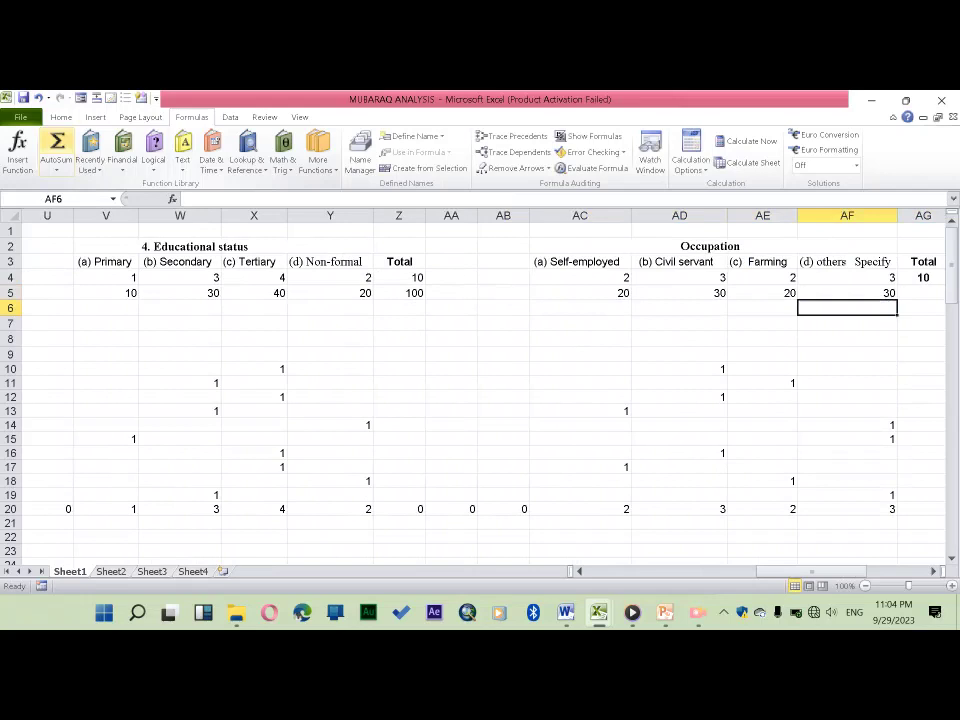
{"action": "key", "text": "Right"}
{"action": "key", "text": "Up"}
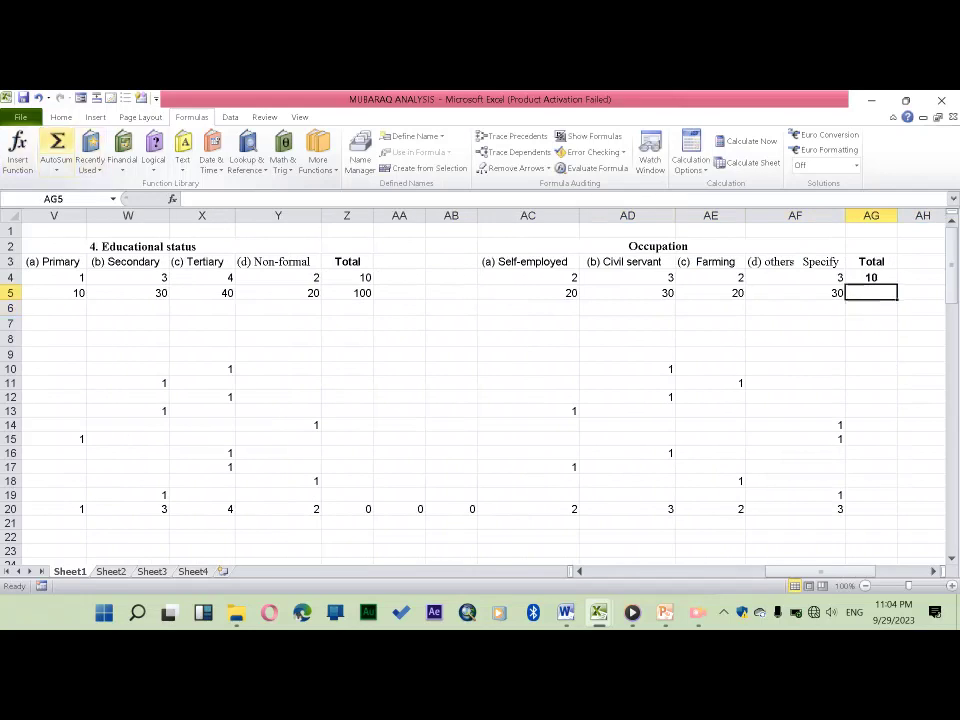
{"action": "key", "text": "alt+equal"}
{"action": "key", "text": "Right"}
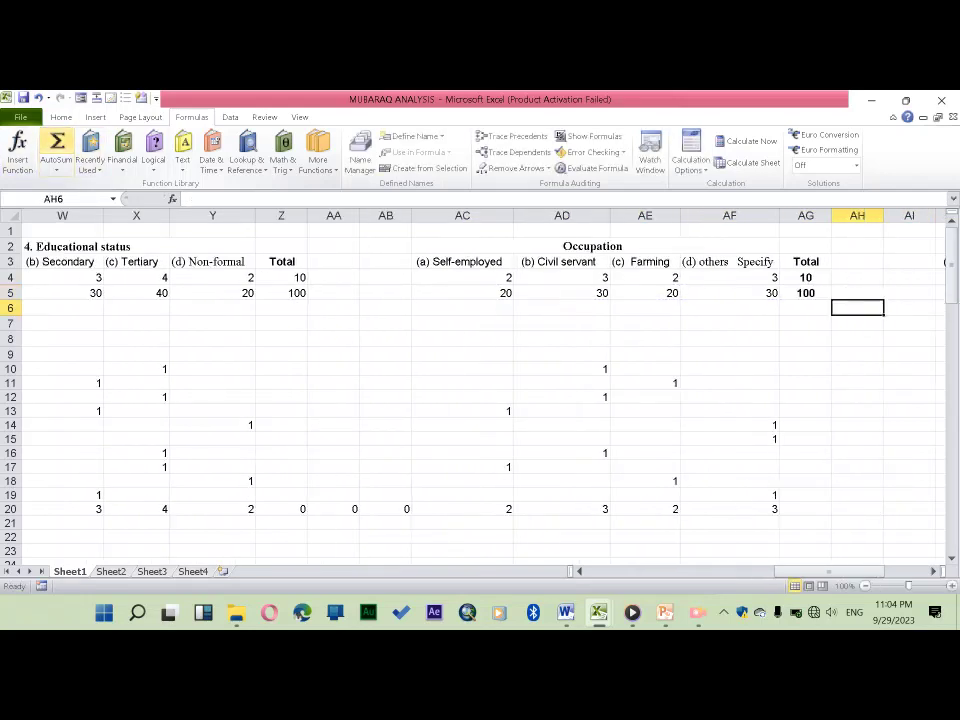
{"action": "key", "text": "Left"}
{"action": "key", "text": "Left"}
{"action": "key", "text": "Left"}
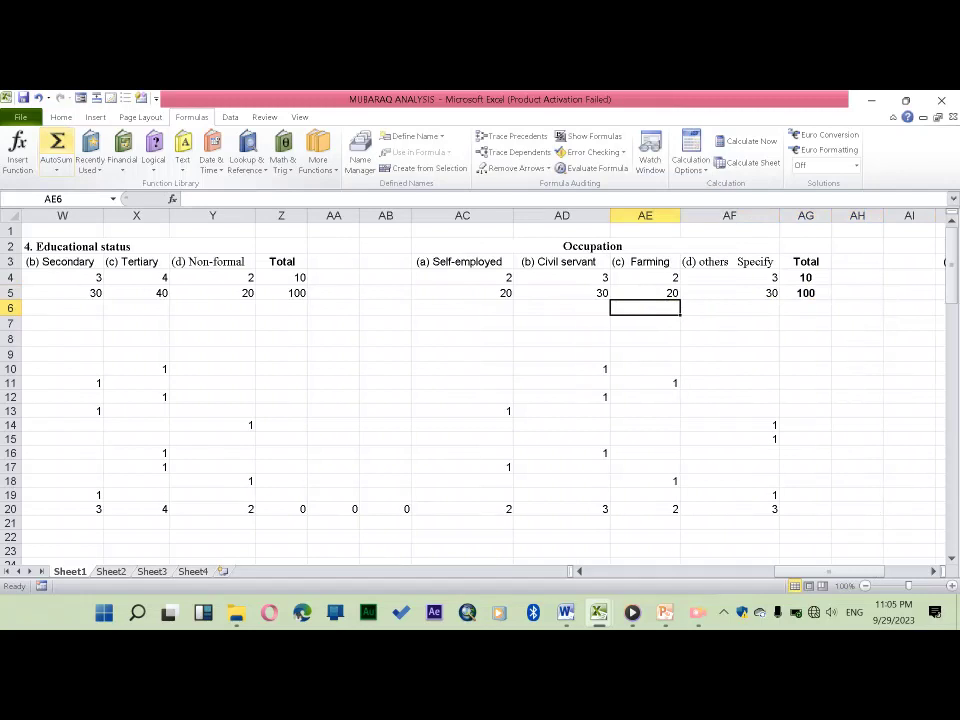
{"action": "key", "text": "Left"}
{"action": "key", "text": "Left"}
{"action": "key", "text": "Left"}
{"action": "key", "text": "Left"}
{"action": "key", "text": "Left"}
{"action": "key", "text": "Left"}
{"action": "key", "text": "Left"}
{"action": "key", "text": "Up"}
{"action": "key", "text": "Left"}
{"action": "key", "text": "Left"}
{"action": "key", "text": "Left"}
{"action": "key", "text": "Left"}
{"action": "key", "text": "Left"}
{"action": "key", "text": "Left"}
{"action": "key", "text": "Left"}
{"action": "key", "text": "Left"}
{"action": "key", "text": "Left"}
{"action": "key", "text": "Left"}
{"action": "key", "text": "Left"}
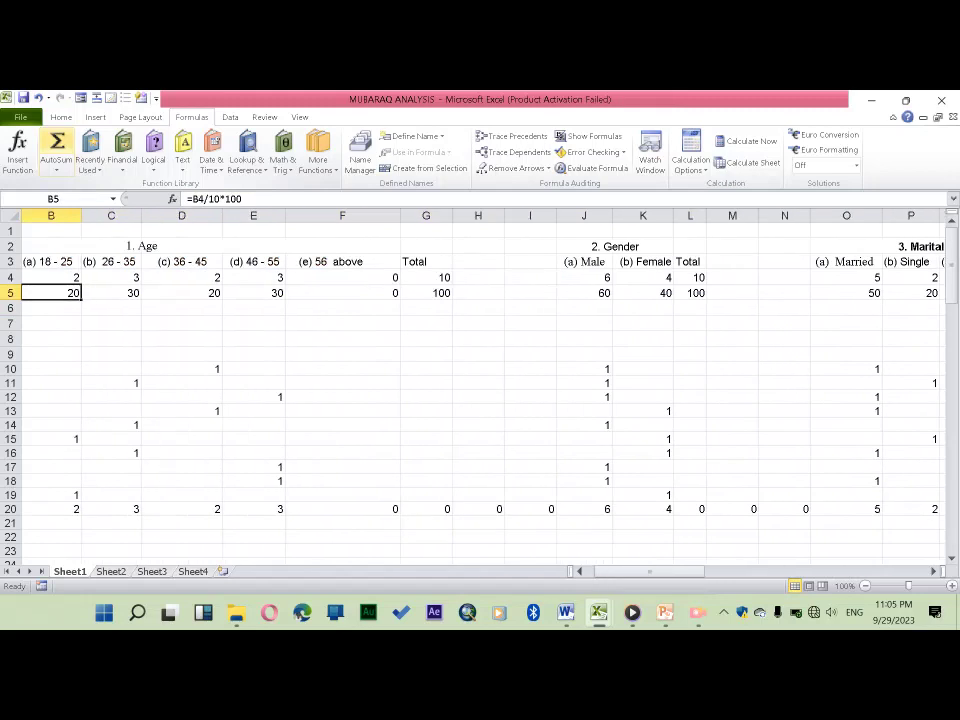
{"action": "key", "text": "Left"}
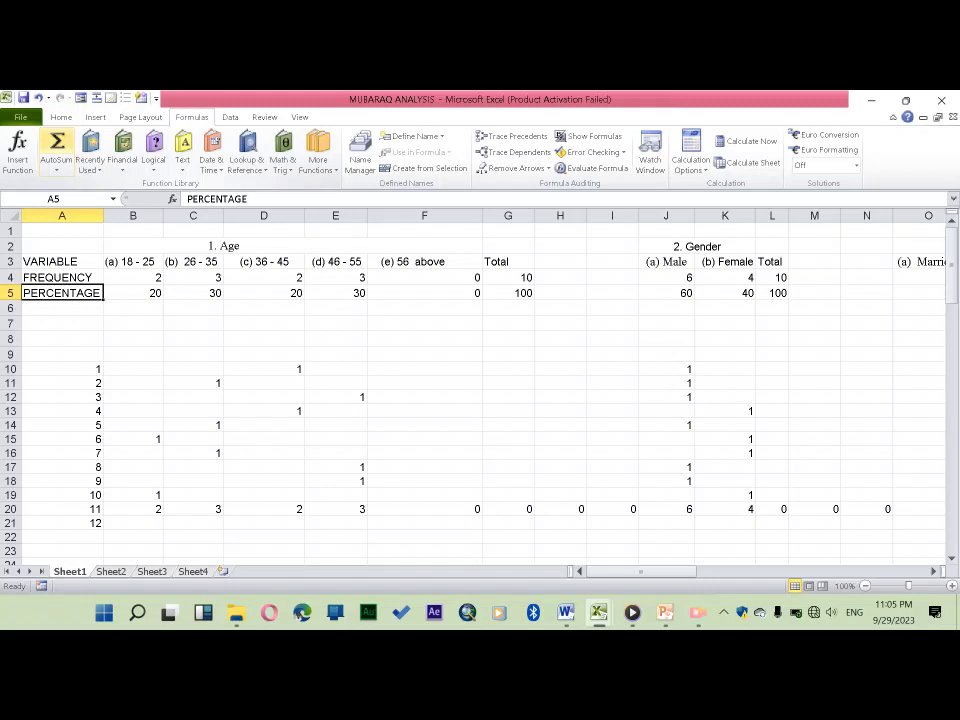
Select A5:F5 and insert a 2-D Clustered Column chart of the Age percentages
{"action": "left_click", "coordinate": [61, 277]}
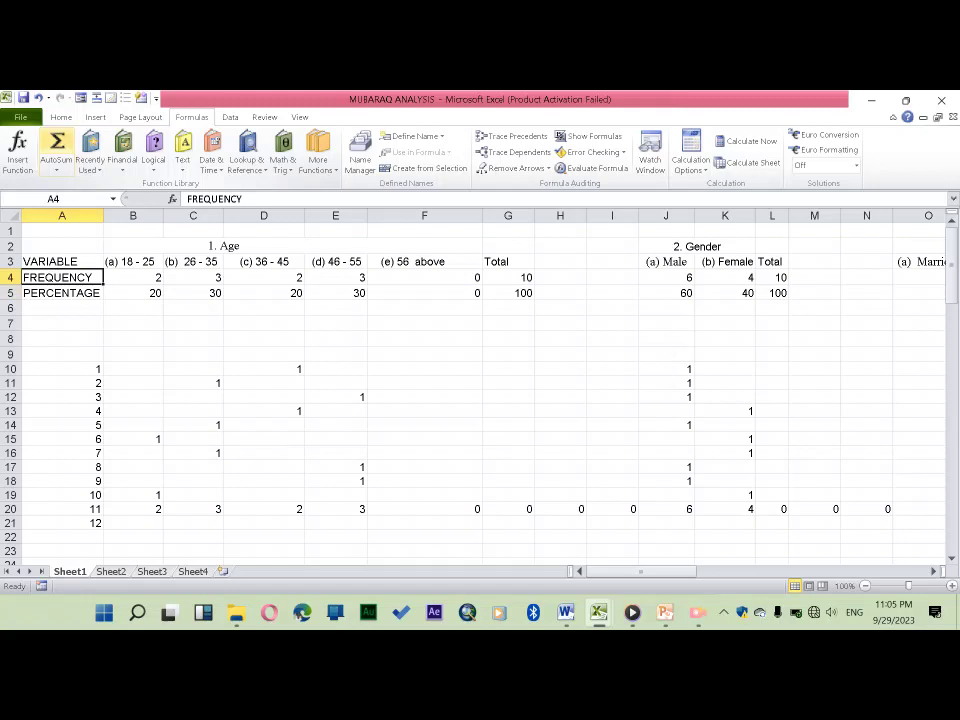
{"action": "left_click", "coordinate": [61, 293]}
{"action": "left_click", "coordinate": [61, 277]}
{"action": "left_click", "coordinate": [61, 293]}
{"action": "left_click_drag", "start_coordinate": [61, 293], "coordinate": [424, 293]}
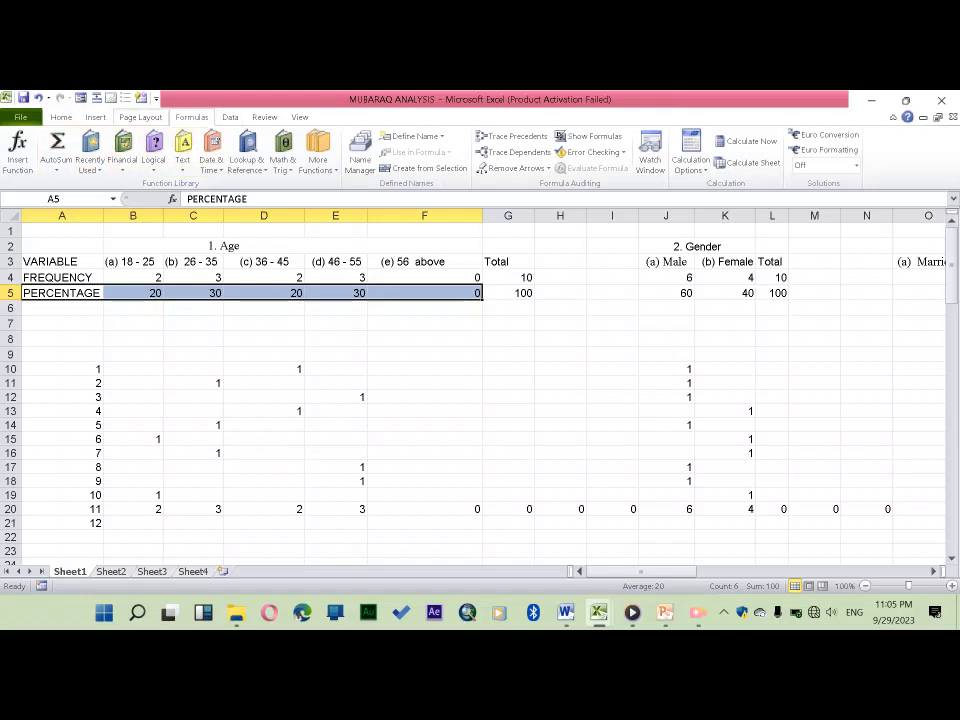
{"action": "left_click", "coordinate": [95, 117]}
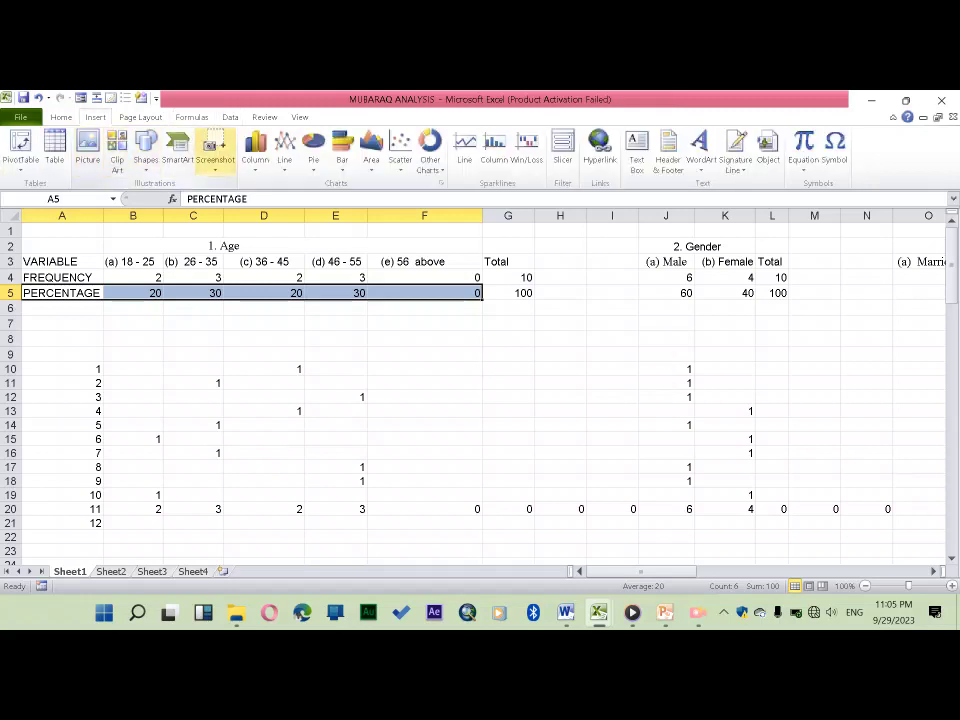
{"action": "left_click", "coordinate": [255, 150]}
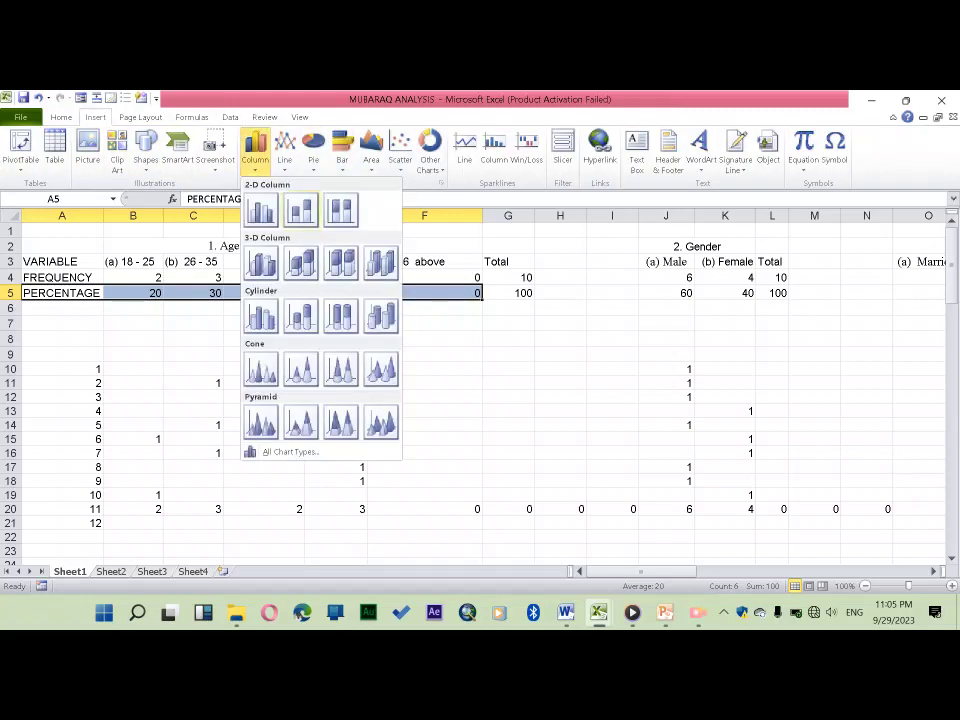
{"action": "left_click", "coordinate": [300, 209]}
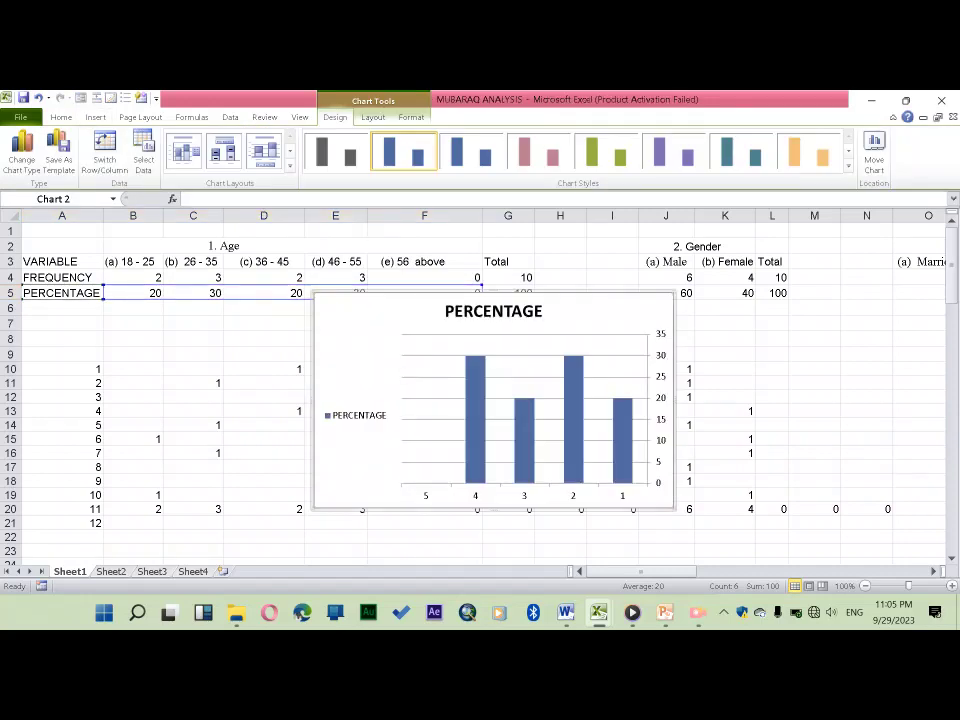
Change the chart title from PERCENTAGE to AGE and open Format Axis for the vertical axis
{"action": "left_click", "coordinate": [494, 311]}
{"action": "double_click", "coordinate": [494, 311]}
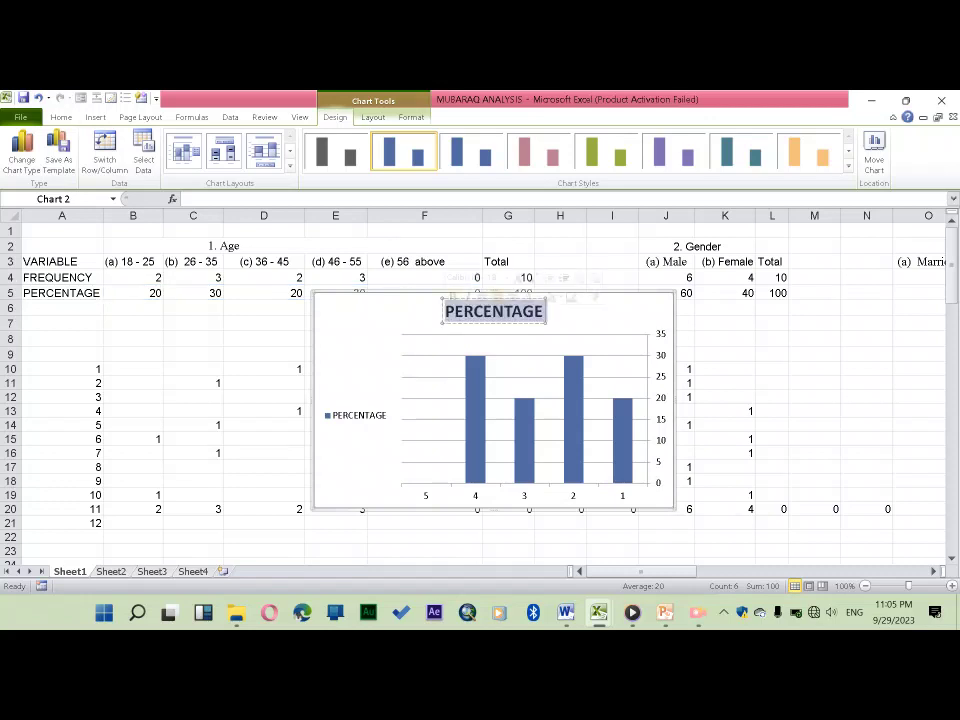
{"action": "type", "text": "A"}
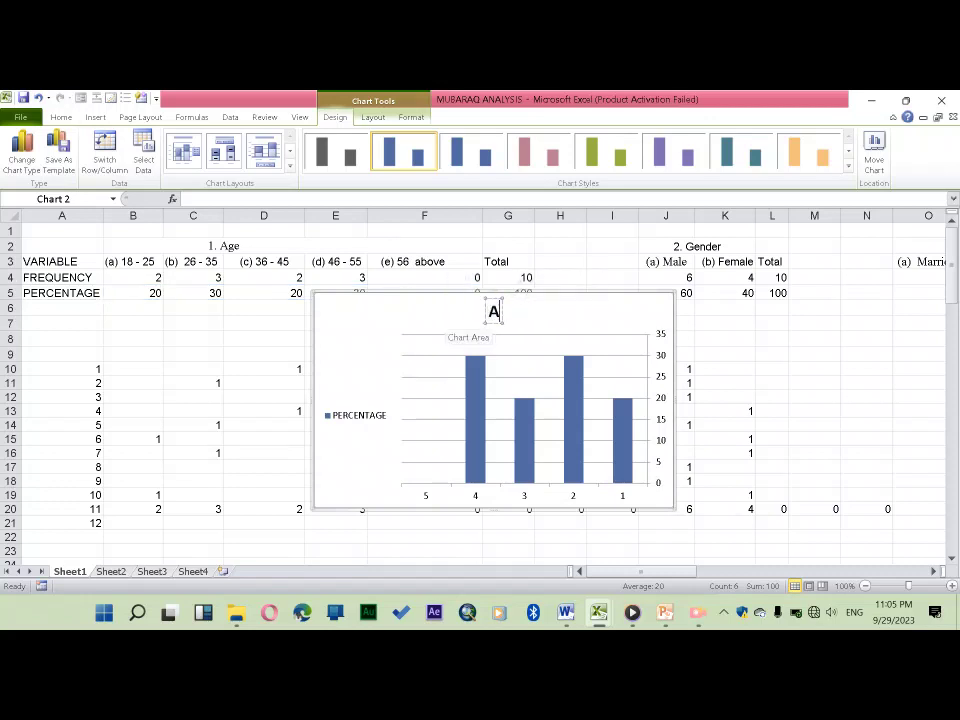
{"action": "type", "text": "GE"}
{"action": "key", "text": "Escape"}
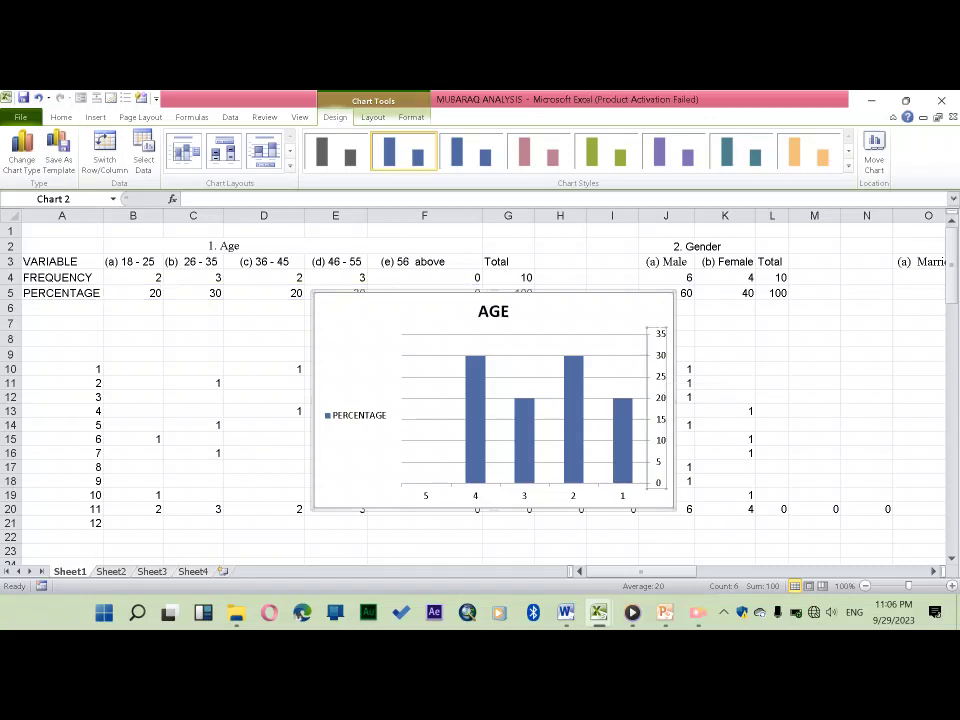
{"action": "double_click", "coordinate": [660, 380]}
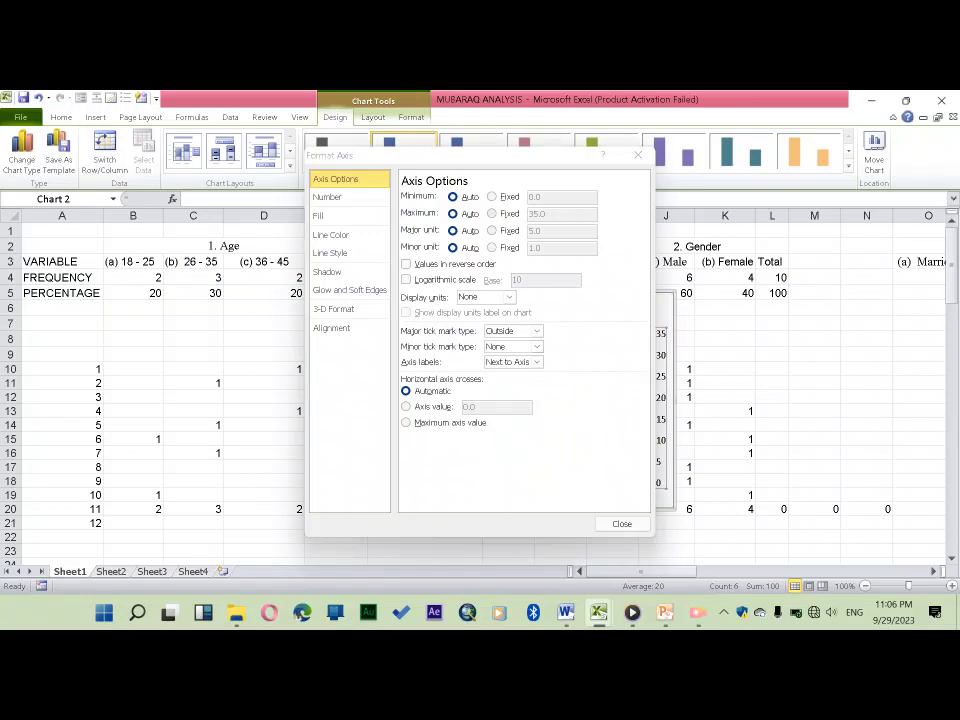
Fix the vertical axis maximum at 100 and delete the PERCENTAGE legend
{"action": "left_click", "coordinate": [492, 213]}
{"action": "double_click", "coordinate": [537, 213]}
{"action": "type", "text": "100"}
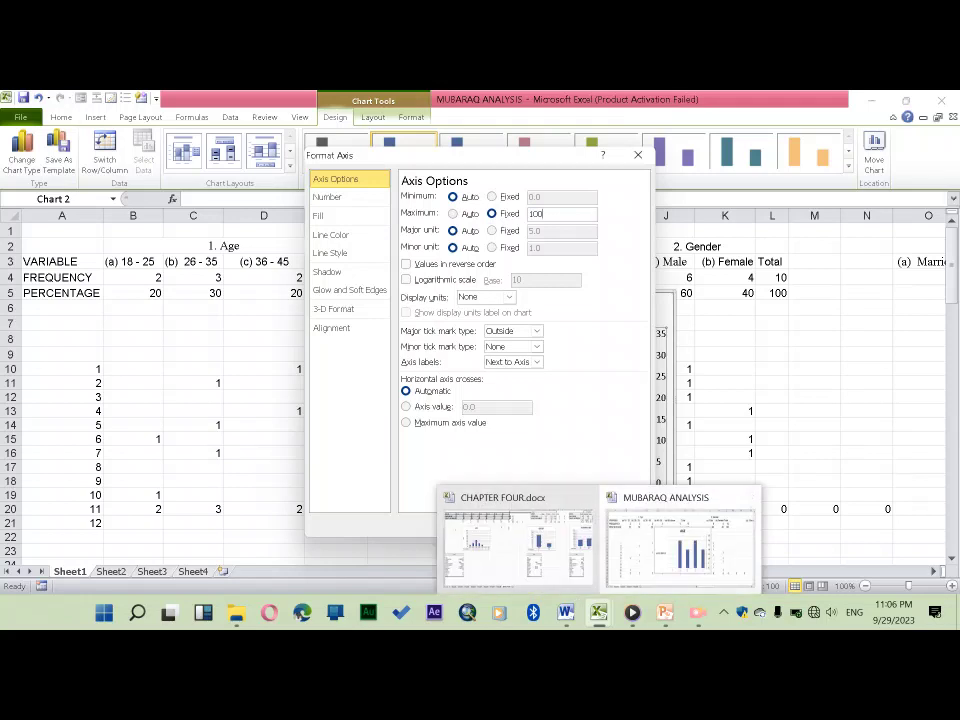
{"action": "key", "text": "Return"}
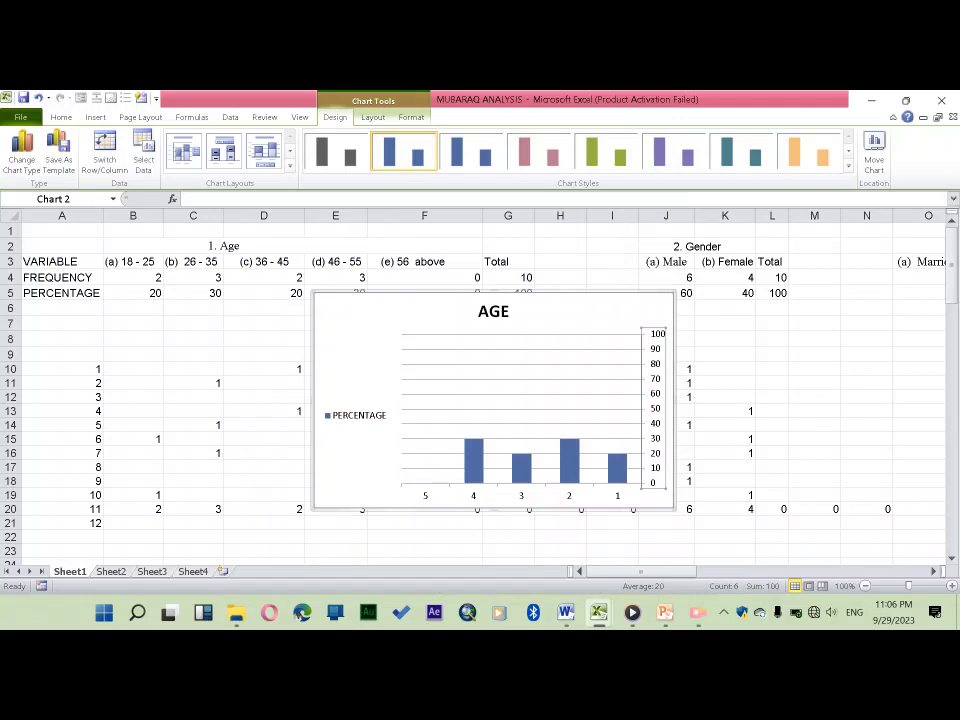
{"action": "left_click", "coordinate": [355, 415]}
{"action": "key", "text": "Delete"}
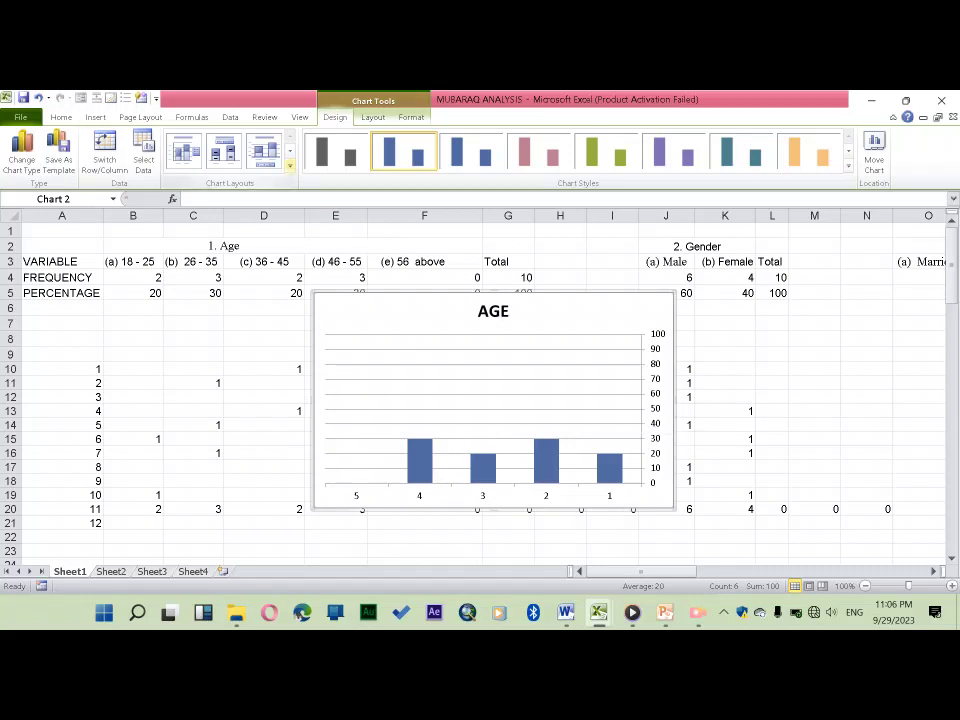
Apply chart Layout 5 to the AGE chart, adding a percentage data table and axis title
{"action": "left_click", "coordinate": [290, 166]}
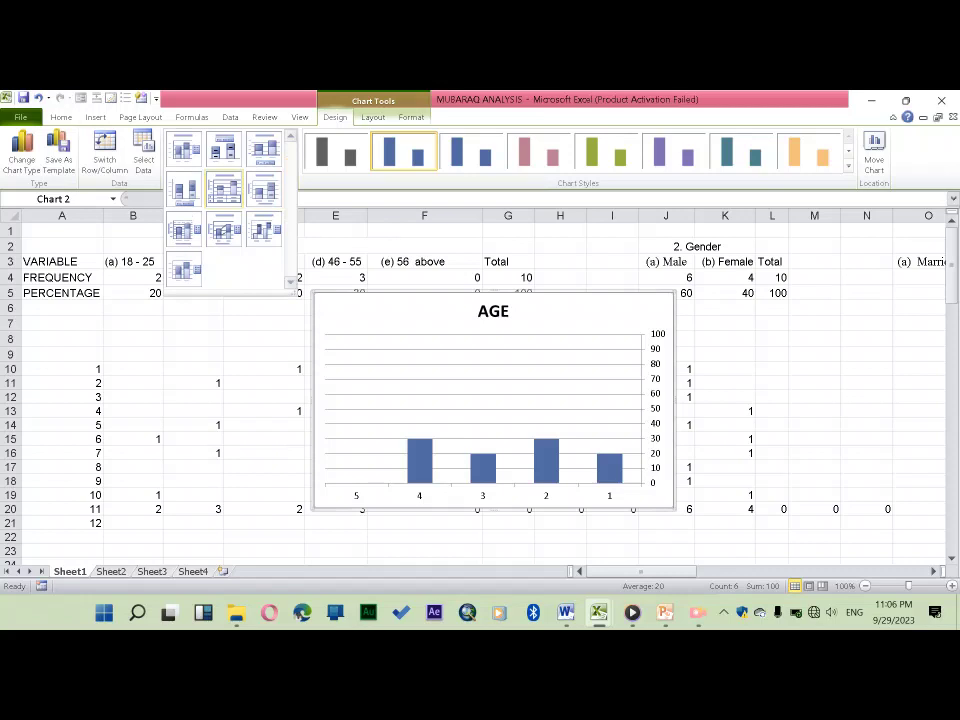
{"action": "left_click", "coordinate": [224, 189]}
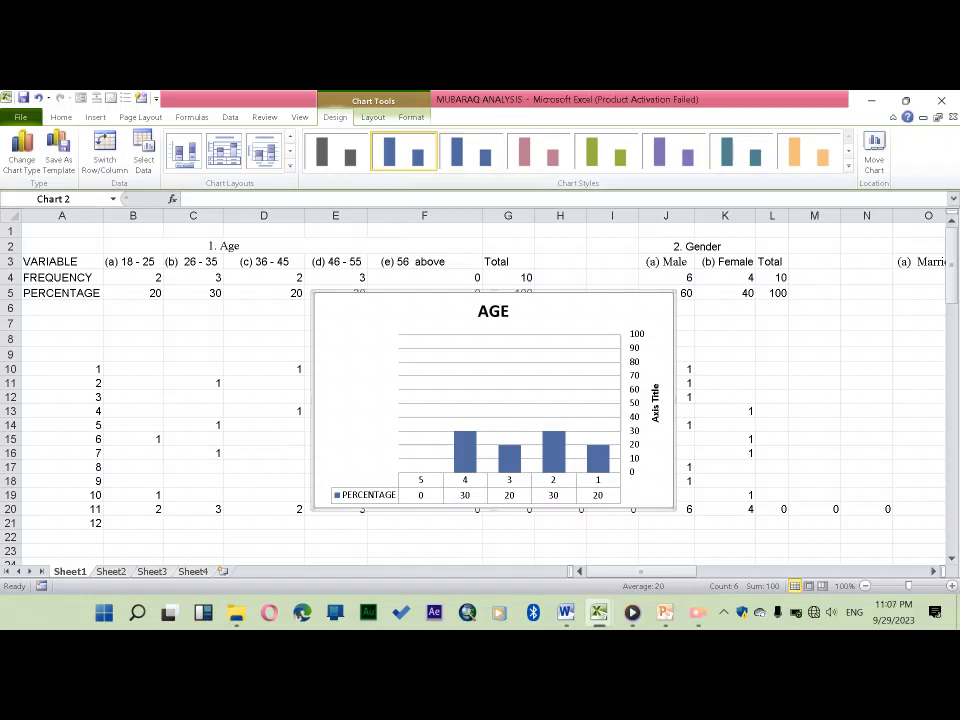
Move the AGE chart beneath the age table and select the gender percentages 60 and 40
{"action": "left_click_drag", "start_coordinate": [360, 400], "coordinate": [130, 410]}
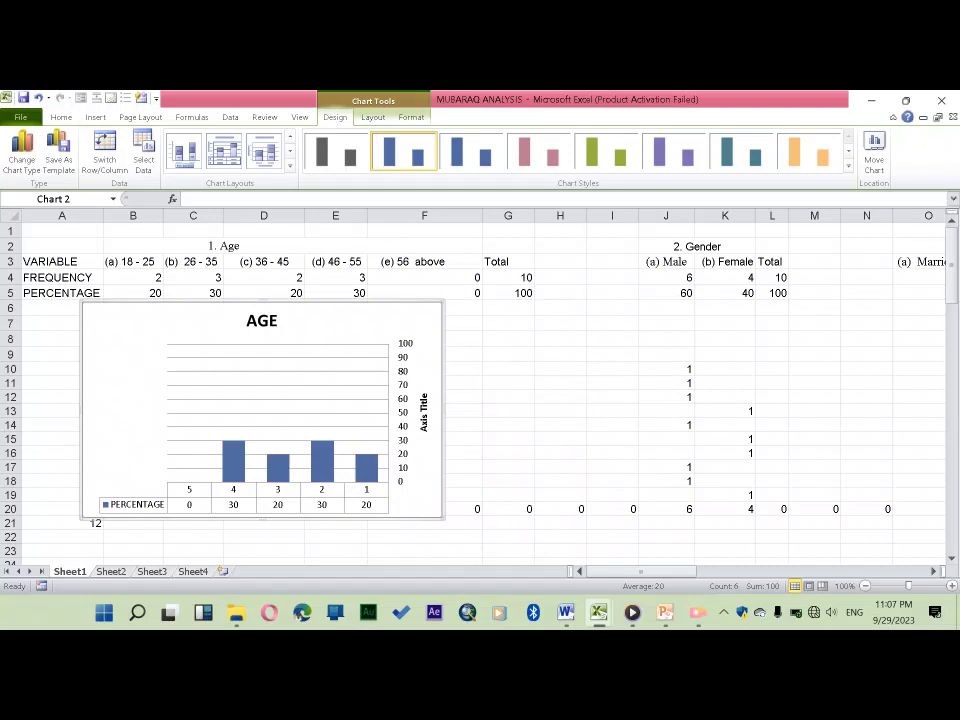
{"action": "left_click_drag", "start_coordinate": [665, 292], "coordinate": [725, 292]}
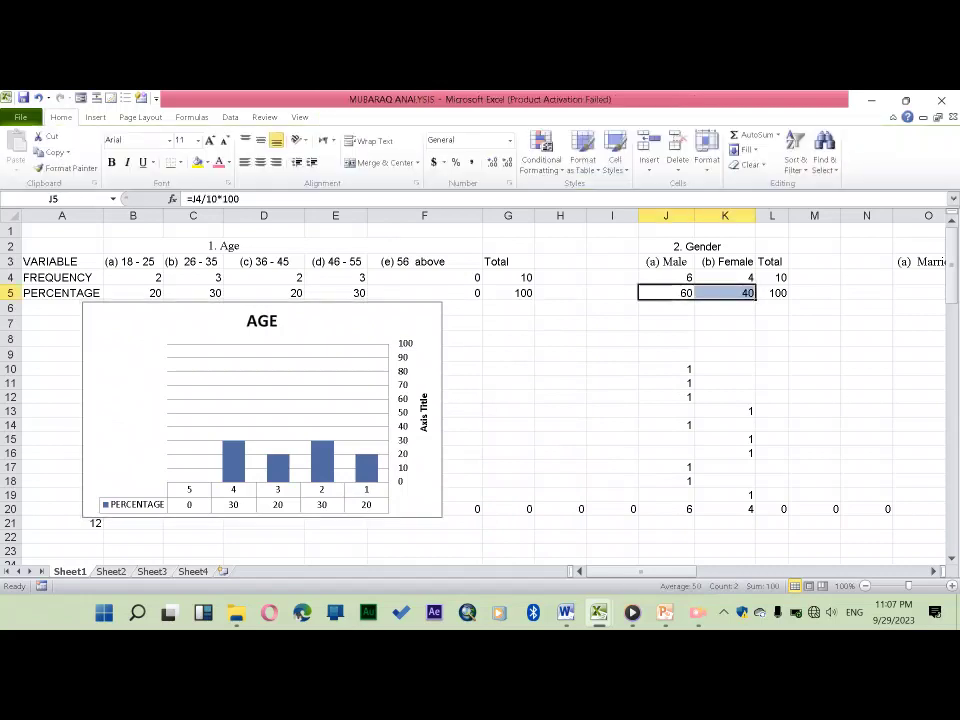
Insert a 2-D clustered column chart of the gender percentages 60 and 40
{"action": "left_click", "coordinate": [95, 117]}
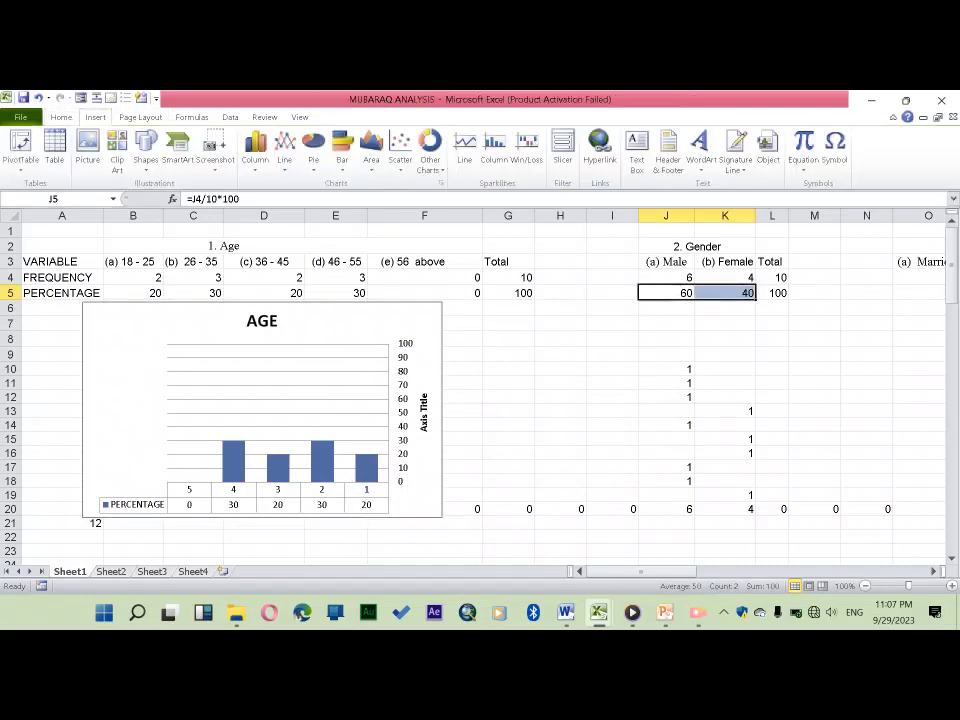
{"action": "left_click", "coordinate": [255, 150]}
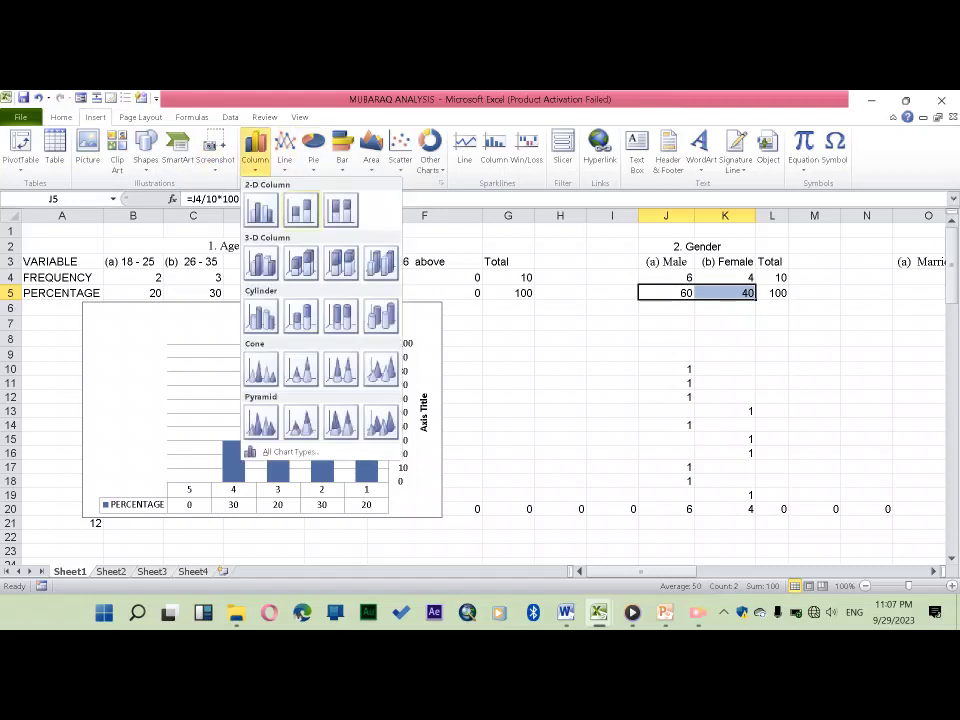
{"action": "left_click", "coordinate": [300, 208]}
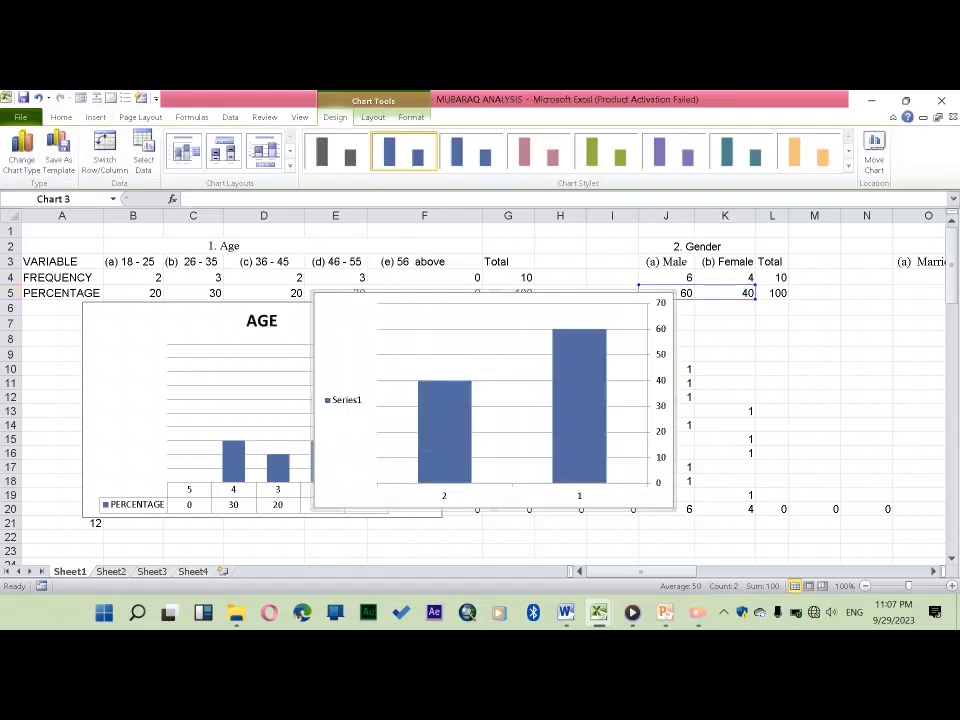
Fix the chart's vertical axis maximum at 100
{"action": "double_click", "coordinate": [660, 400]}
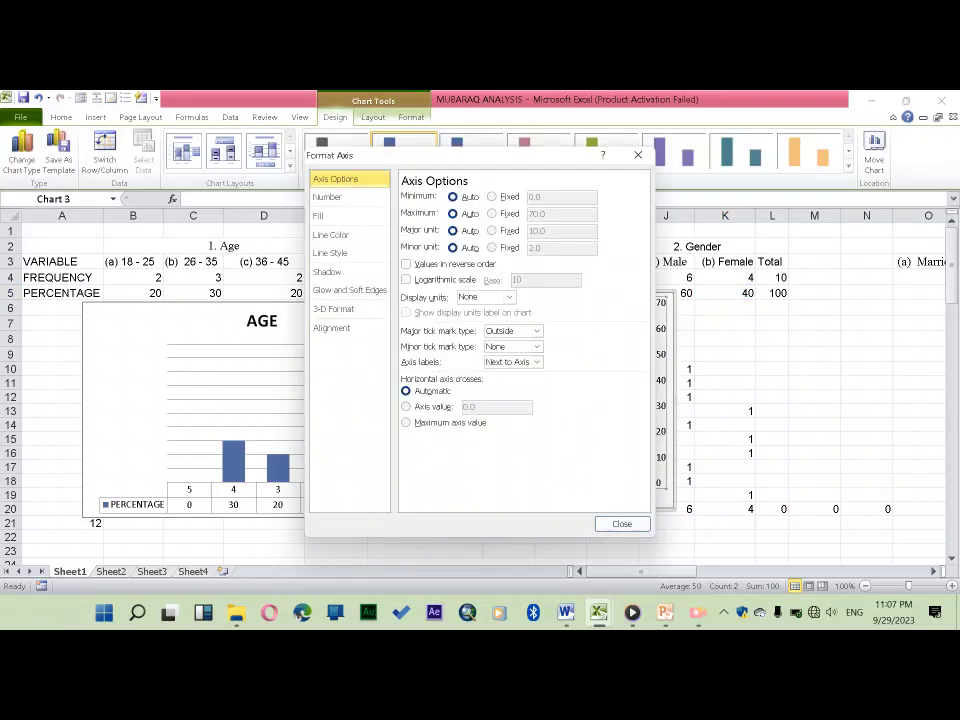
{"action": "left_click", "coordinate": [492, 213]}
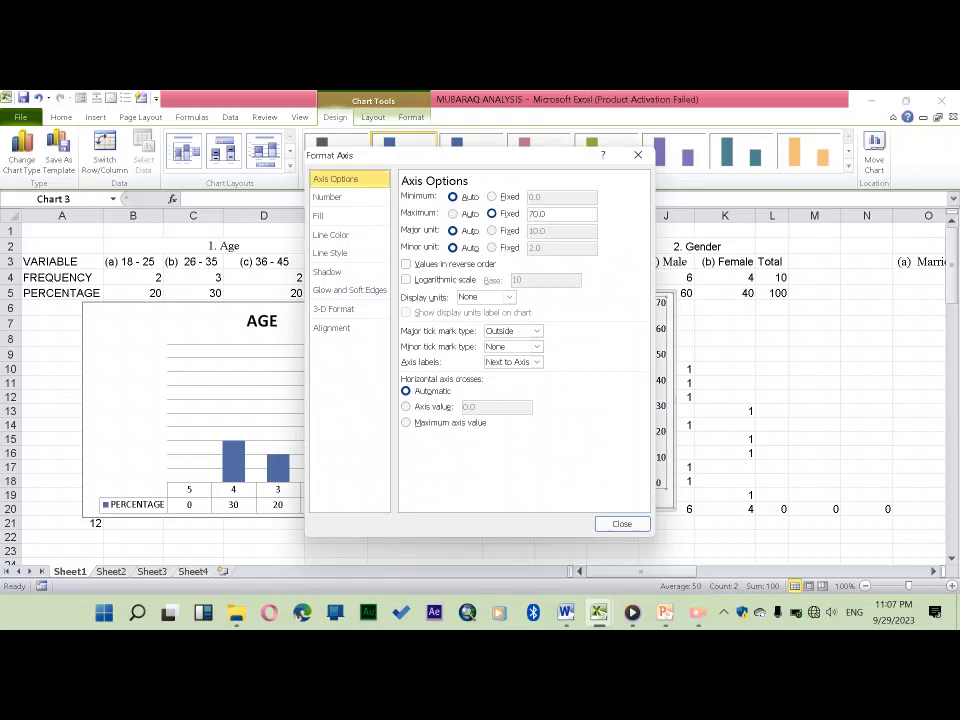
{"action": "type", "text": "100"}
{"action": "key", "text": "Return"}
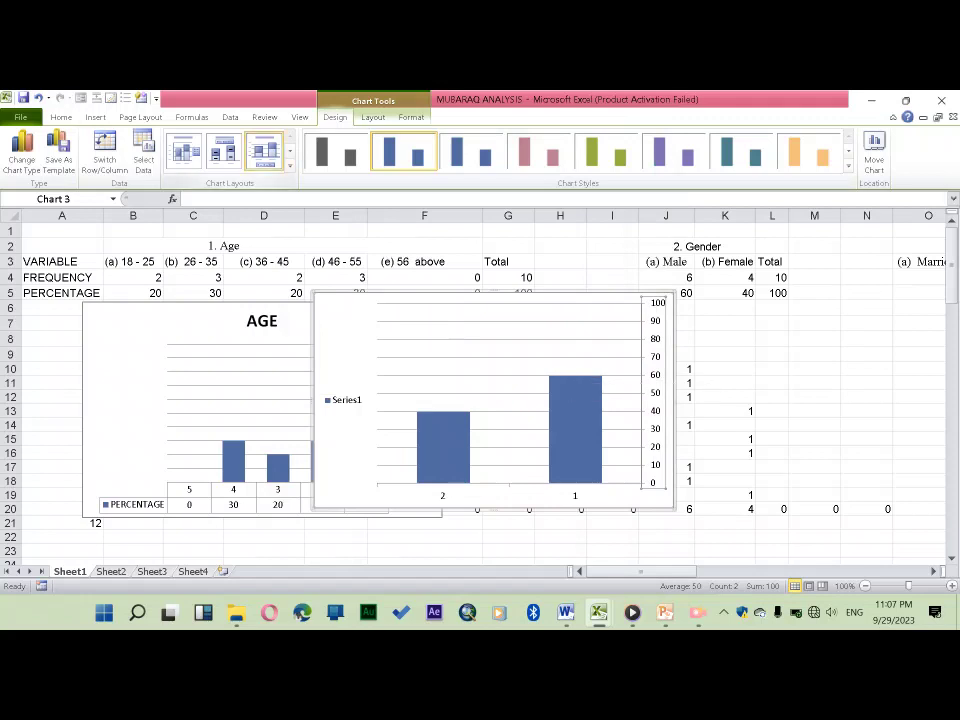
{"action": "left_click", "coordinate": [264, 152]}
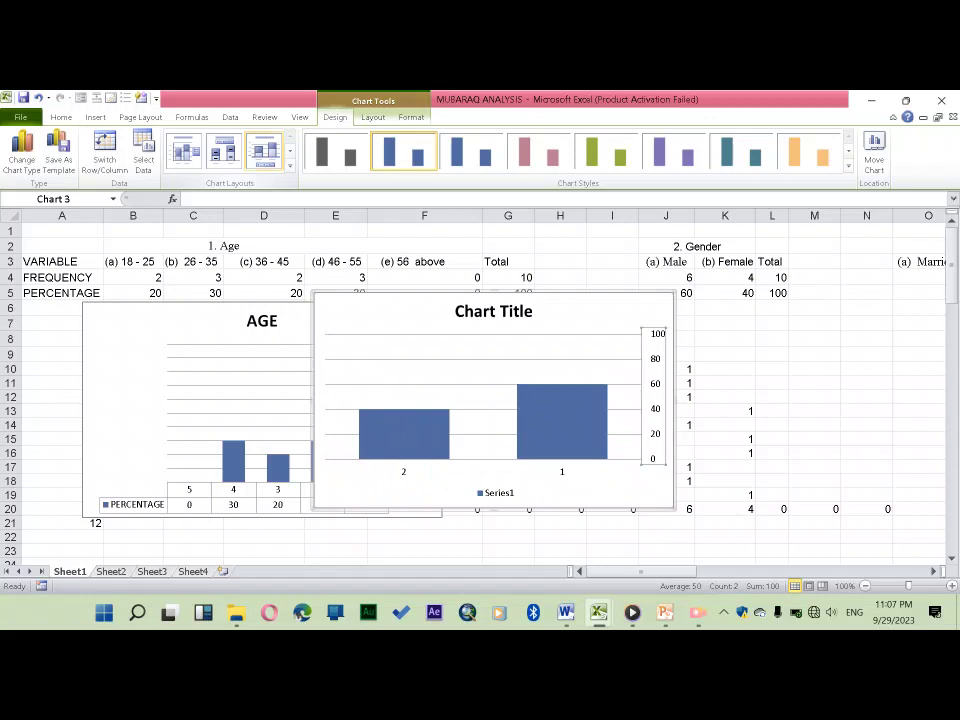
Apply Layout 5 with a data table to the gender chart and title it GENDER
{"action": "left_click", "coordinate": [290, 164]}
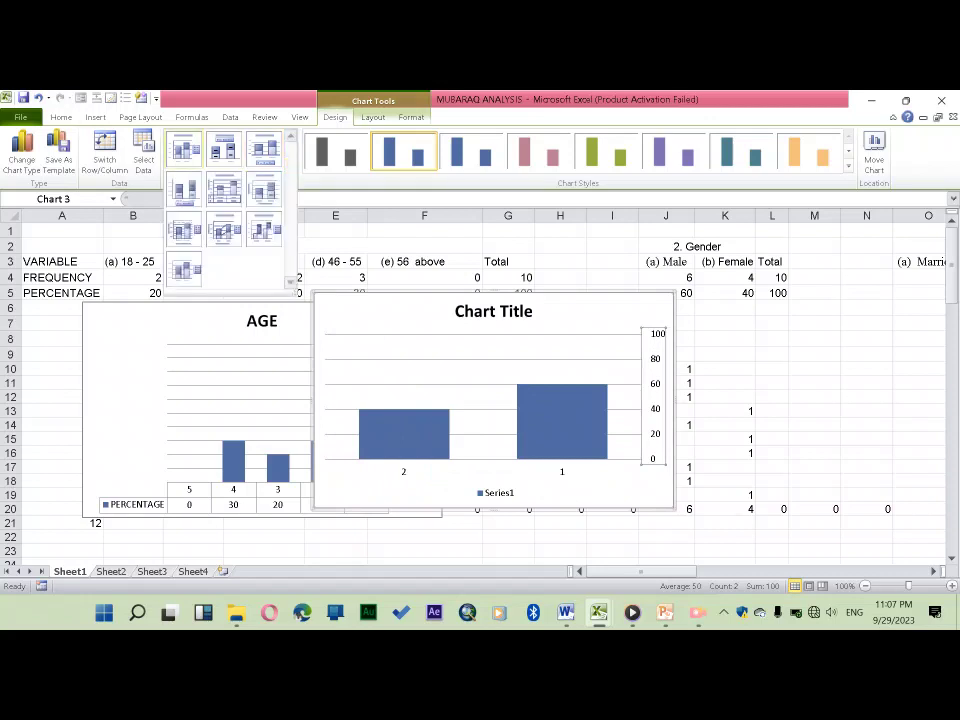
{"action": "left_click", "coordinate": [224, 189]}
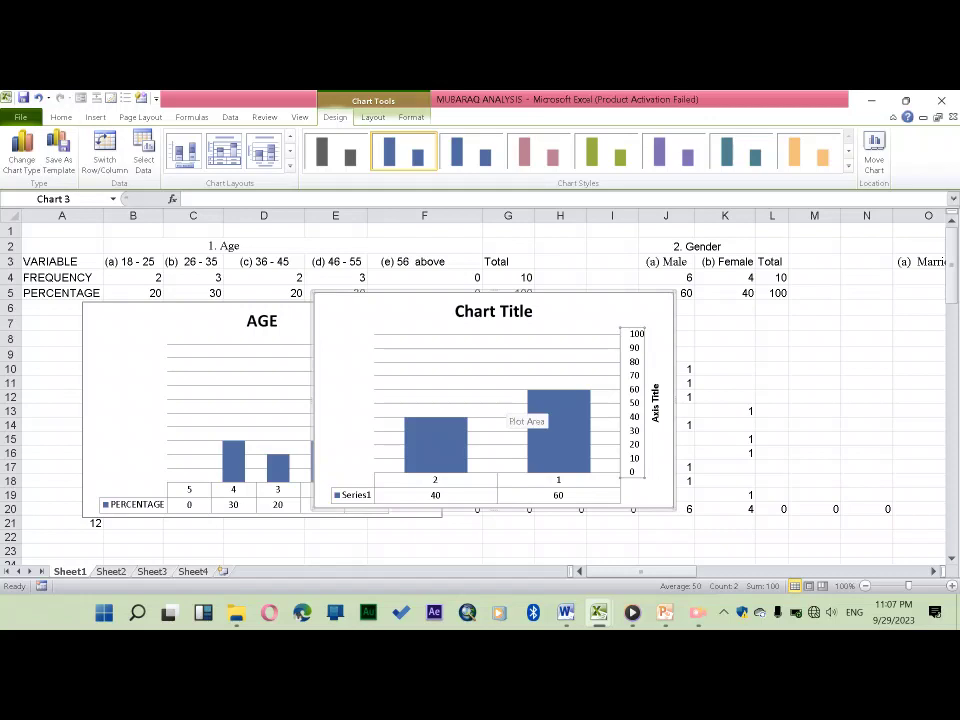
{"action": "left_click", "coordinate": [494, 311]}
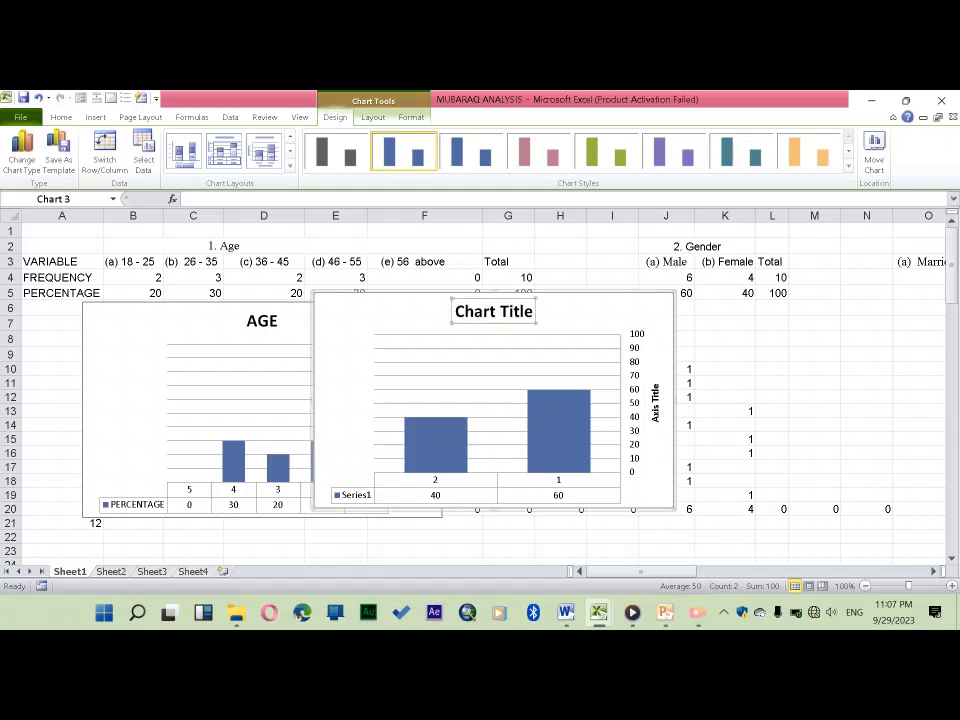
{"action": "triple_click", "coordinate": [494, 311]}
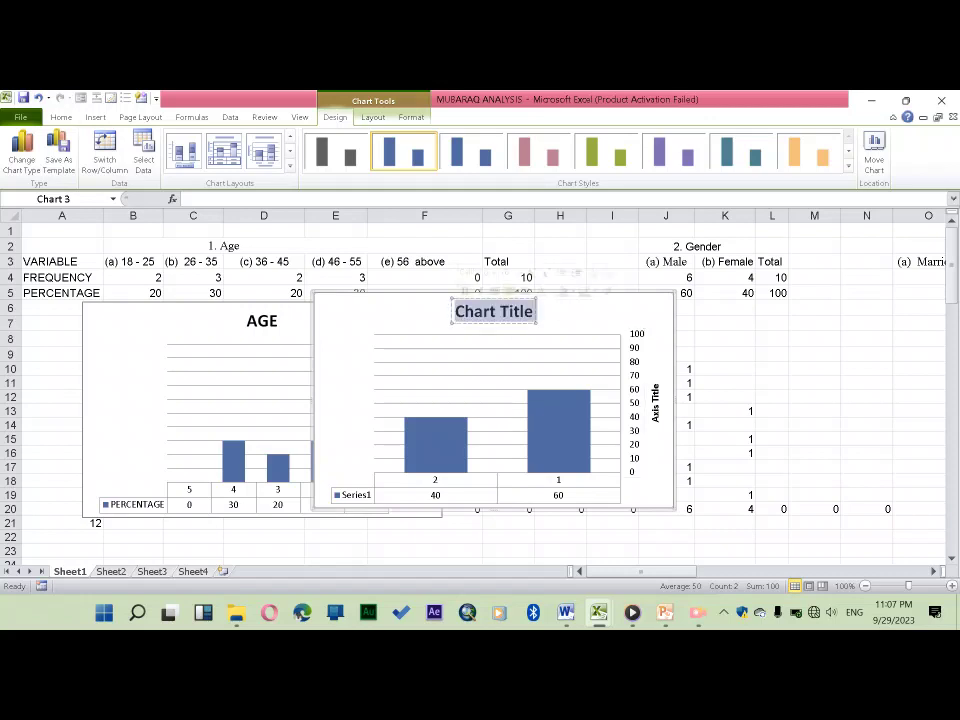
{"action": "type", "text": "GENDER"}
{"action": "key", "text": "Escape"}
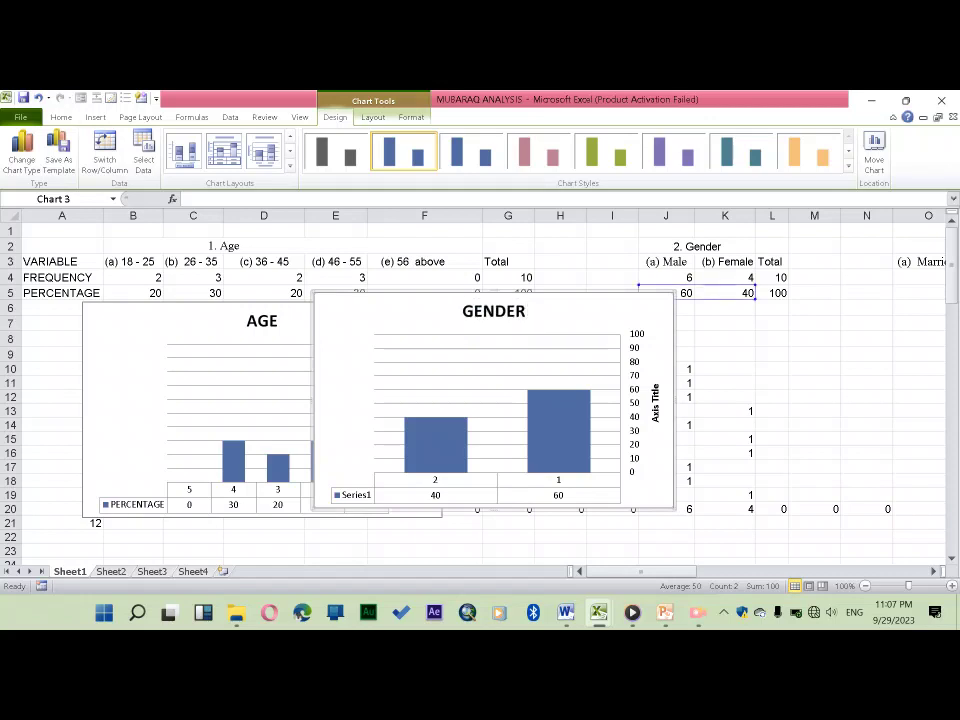
{"action": "scroll", "coordinate": [480, 390], "scroll_direction": "right", "scroll_amount": 2}
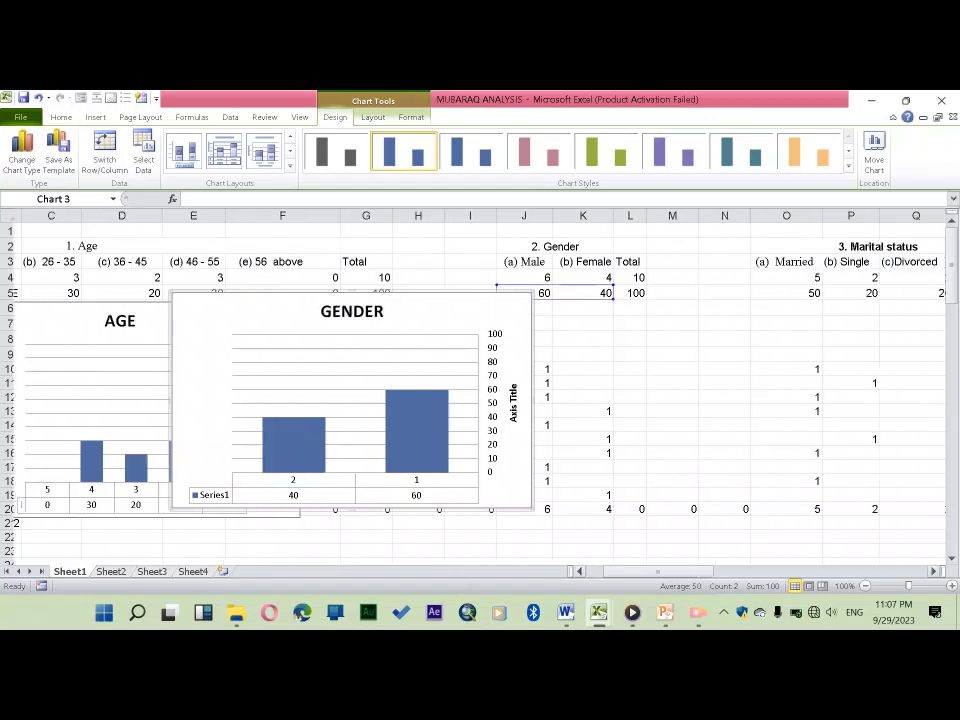
Insert a 2-D pie chart of the marital status percentages 50, 20, 20 and 10
{"action": "scroll", "coordinate": [480, 390], "scroll_direction": "right", "scroll_amount": 2}
{"action": "scroll", "coordinate": [480, 390], "scroll_direction": "right", "scroll_amount": 1}
{"action": "scroll", "coordinate": [480, 390], "scroll_direction": "right", "scroll_amount": 2}
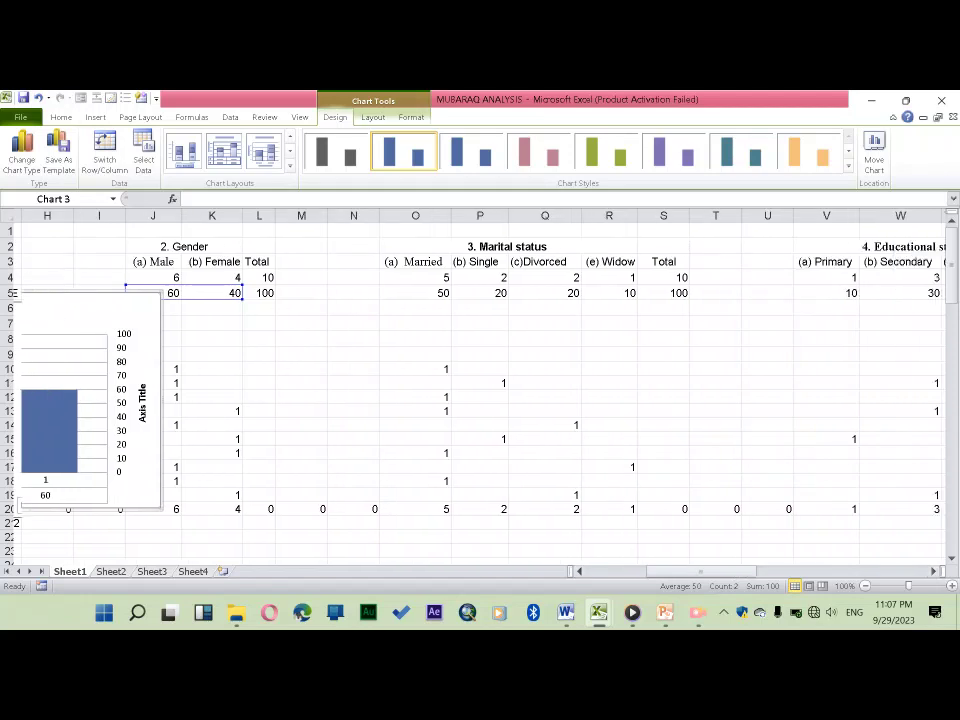
{"action": "mouse_move", "coordinate": [415, 292]}
{"action": "left_mouse_down"}
{"action": "mouse_move", "coordinate": [663, 292]}
{"action": "mouse_move", "coordinate": [609, 292]}
{"action": "left_mouse_up"}
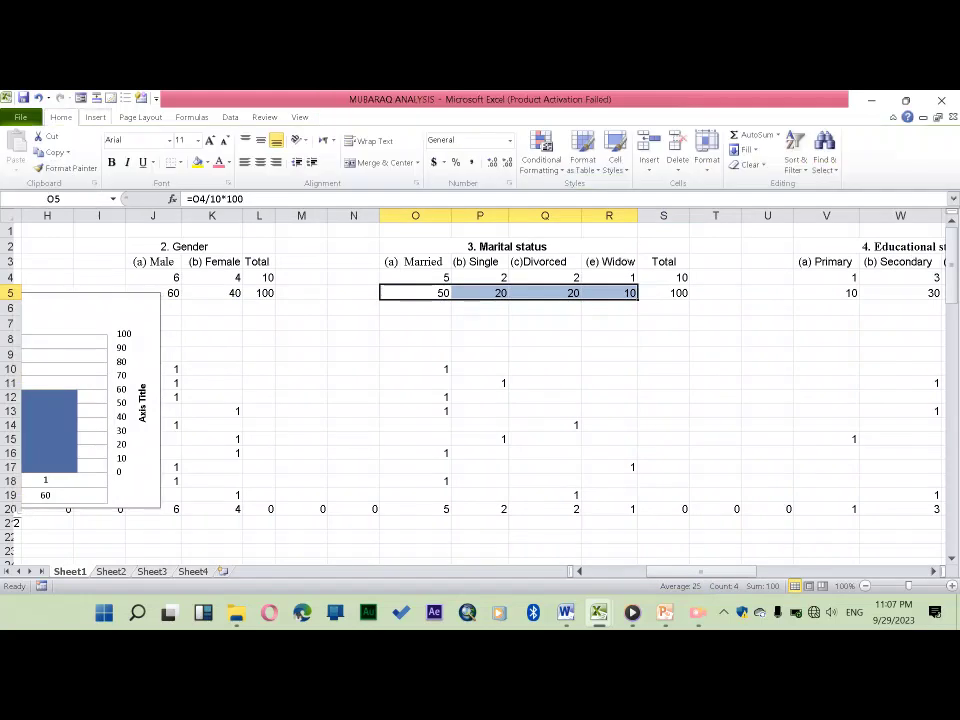
{"action": "left_click", "coordinate": [95, 117]}
{"action": "left_click", "coordinate": [285, 150]}
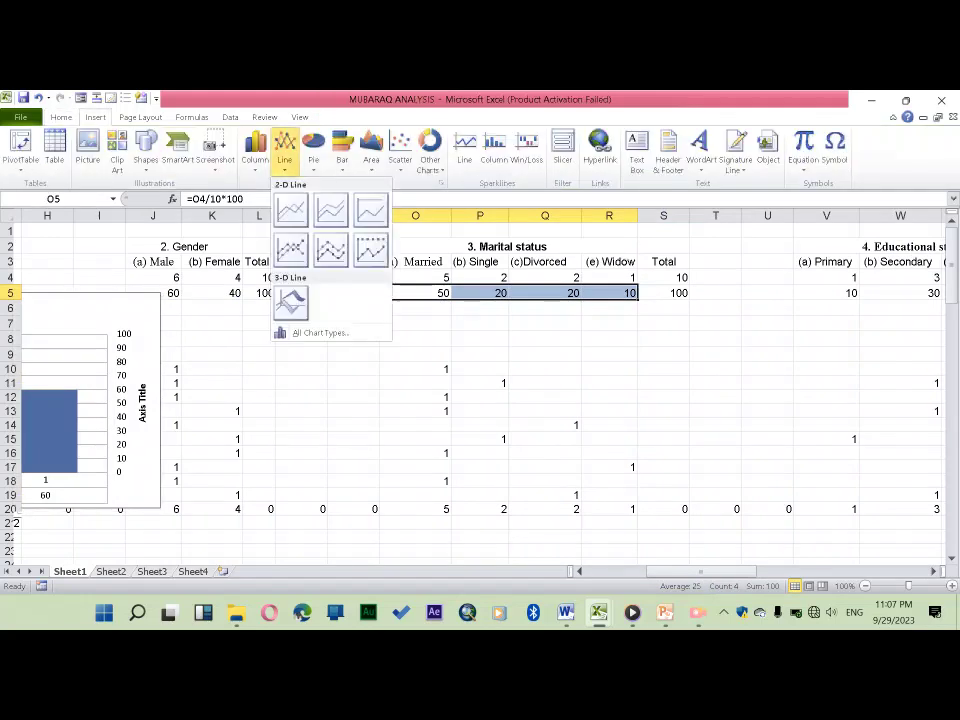
{"action": "left_click", "coordinate": [285, 150]}
{"action": "left_click", "coordinate": [313, 150]}
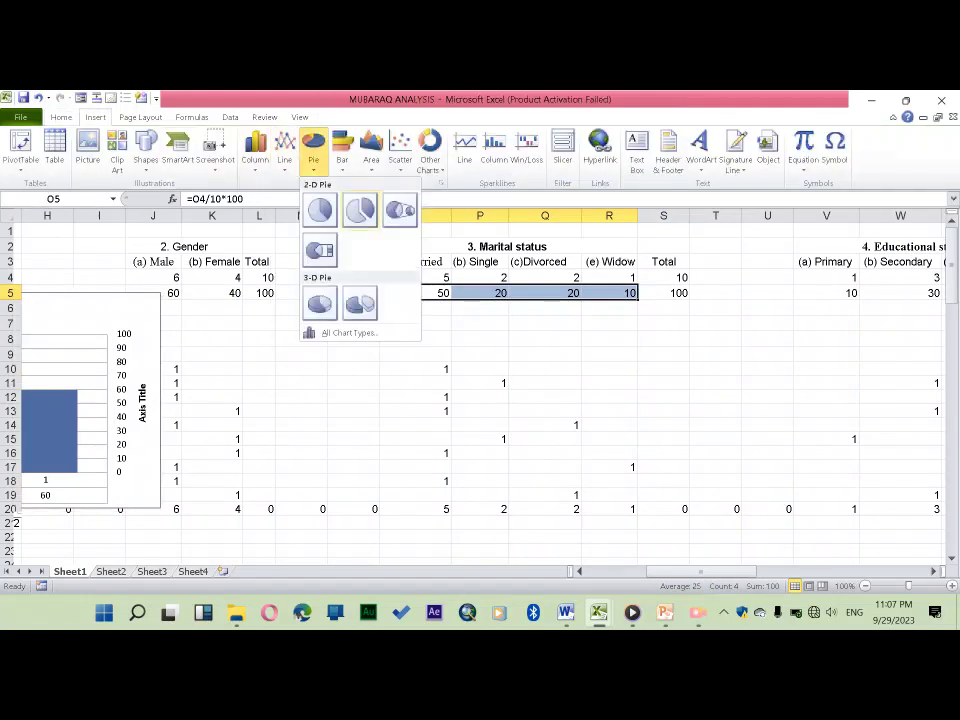
{"action": "left_click", "coordinate": [319, 209]}
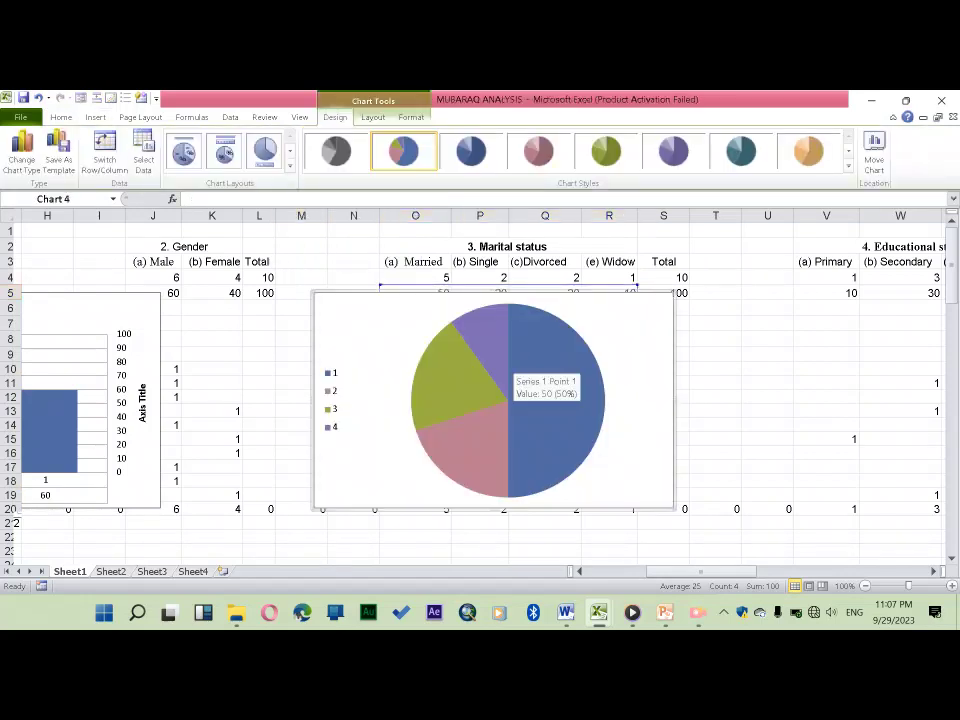
{"action": "mouse_move", "coordinate": [468, 372]}
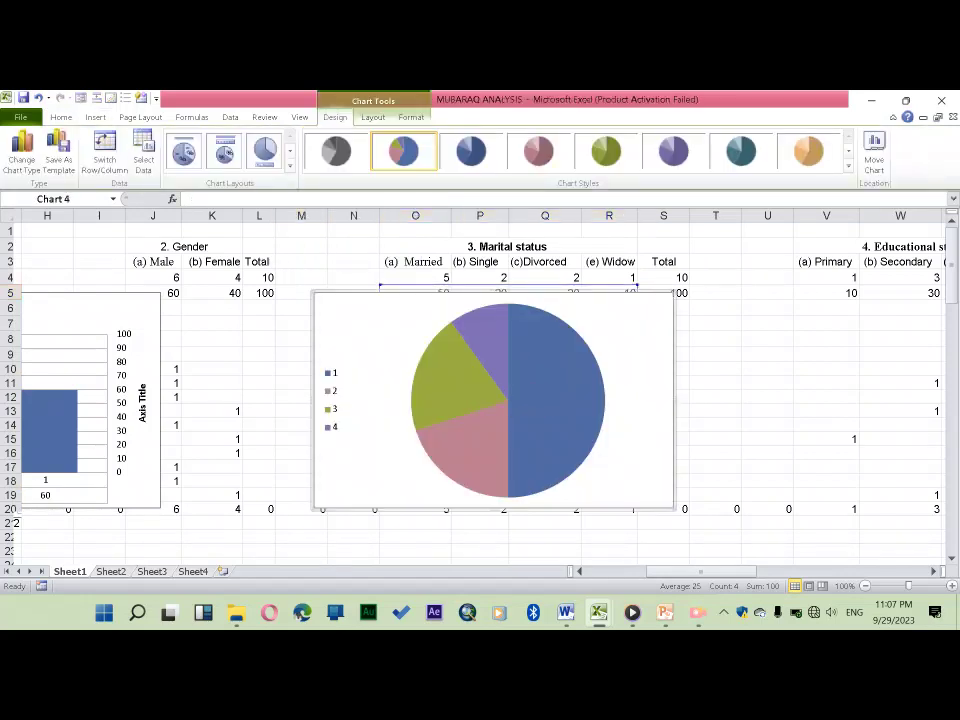
{"action": "mouse_move", "coordinate": [512, 366]}
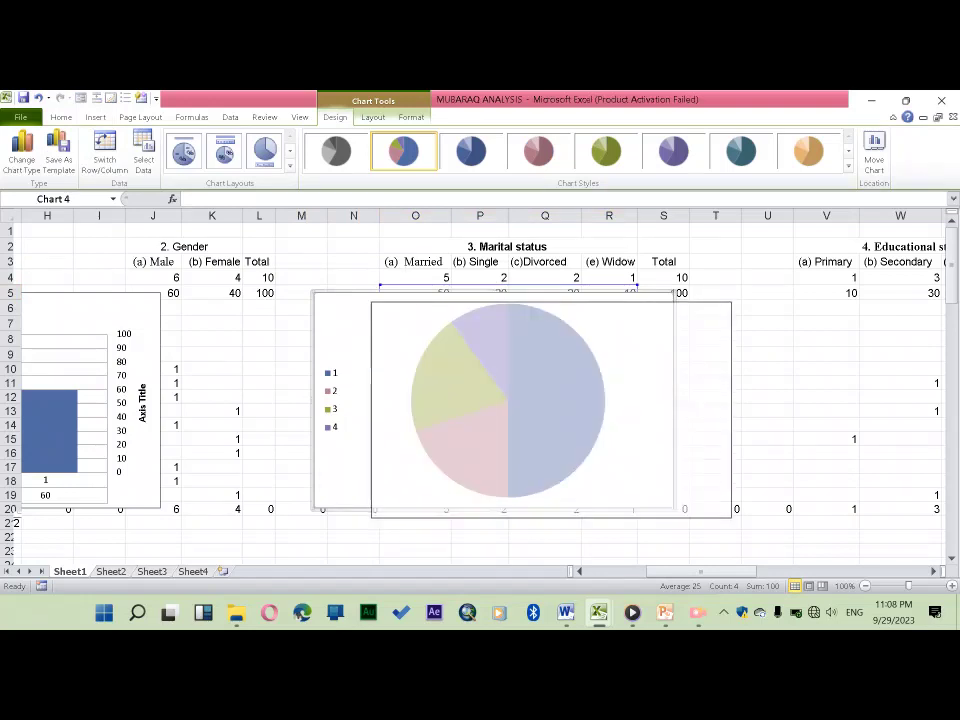
Move the marital status pie chart under its table, shrink it, and shift the pie left
{"action": "left_click_drag", "start_coordinate": [620, 470], "coordinate": [677, 481]}
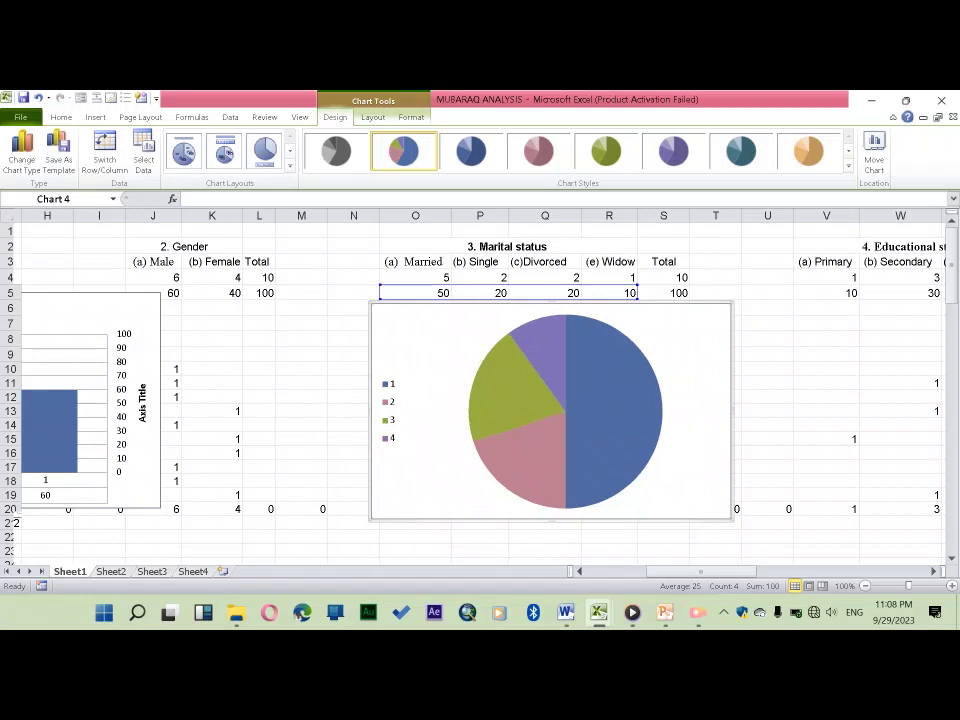
{"action": "left_click_drag", "start_coordinate": [732, 302], "coordinate": [650, 323]}
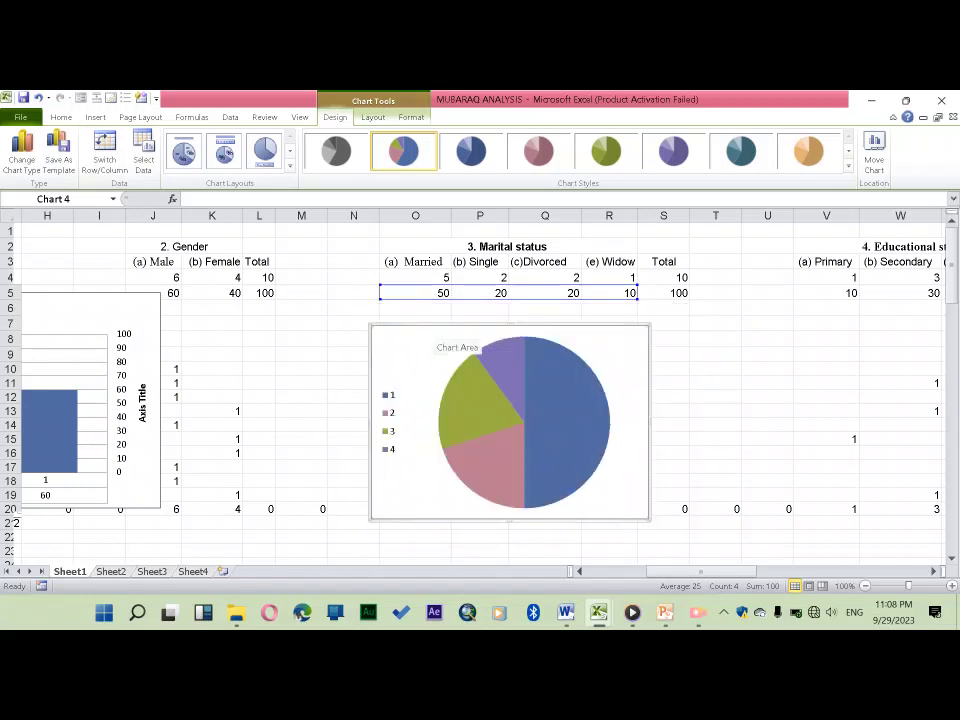
{"action": "left_click_drag", "start_coordinate": [470, 360], "coordinate": [431, 351]}
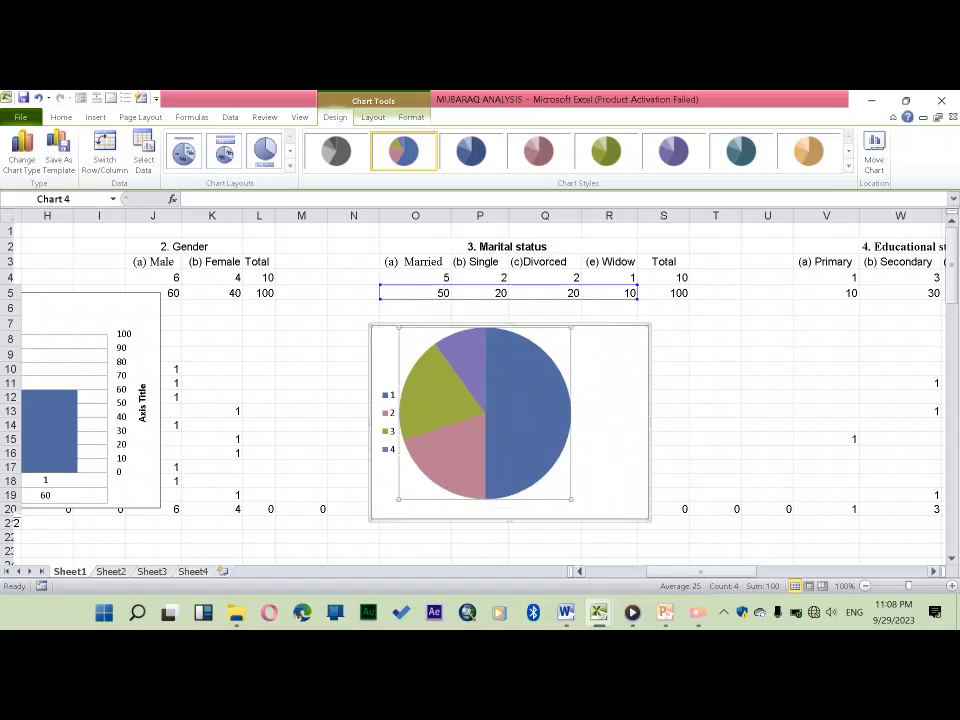
{"action": "left_click_drag", "start_coordinate": [705, 571], "coordinate": [735, 571]}
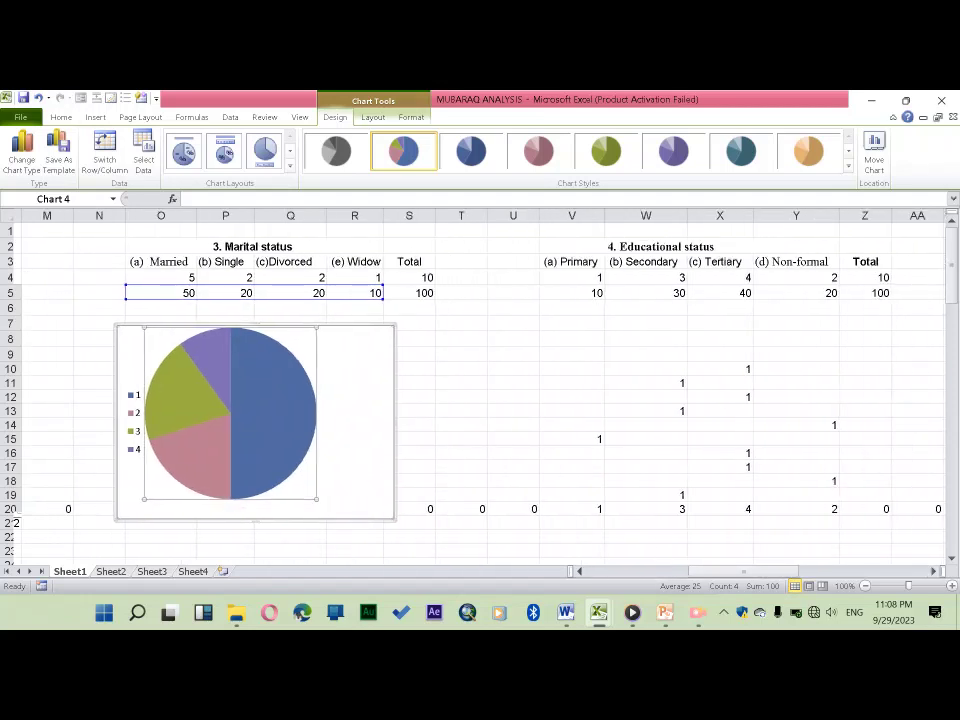
{"action": "left_click_drag", "start_coordinate": [571, 277], "coordinate": [796, 292]}
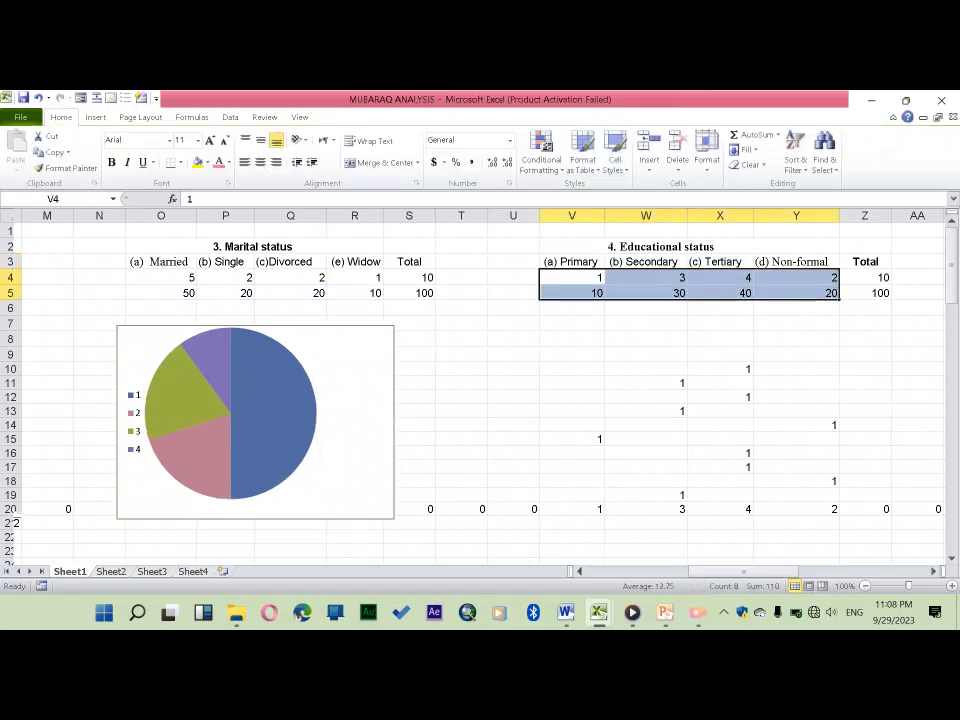
Insert a 2-D bar chart of the four educational status percentages
{"action": "left_click", "coordinate": [571, 292]}
{"action": "left_click_drag", "start_coordinate": [571, 292], "coordinate": [796, 292]}
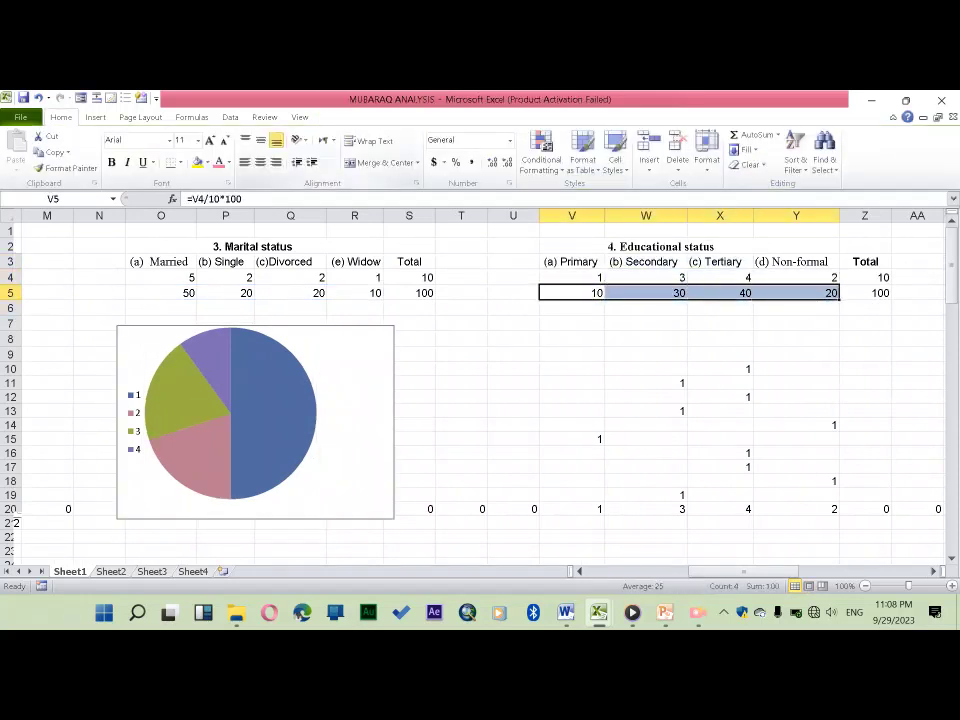
{"action": "left_click", "coordinate": [95, 117]}
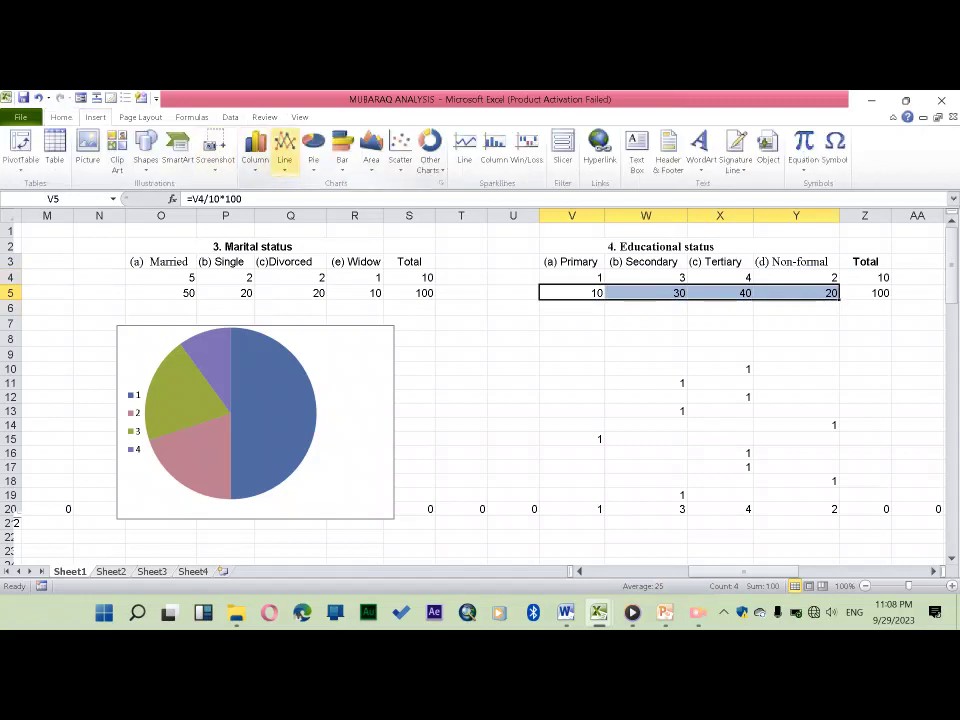
{"action": "left_click", "coordinate": [342, 152]}
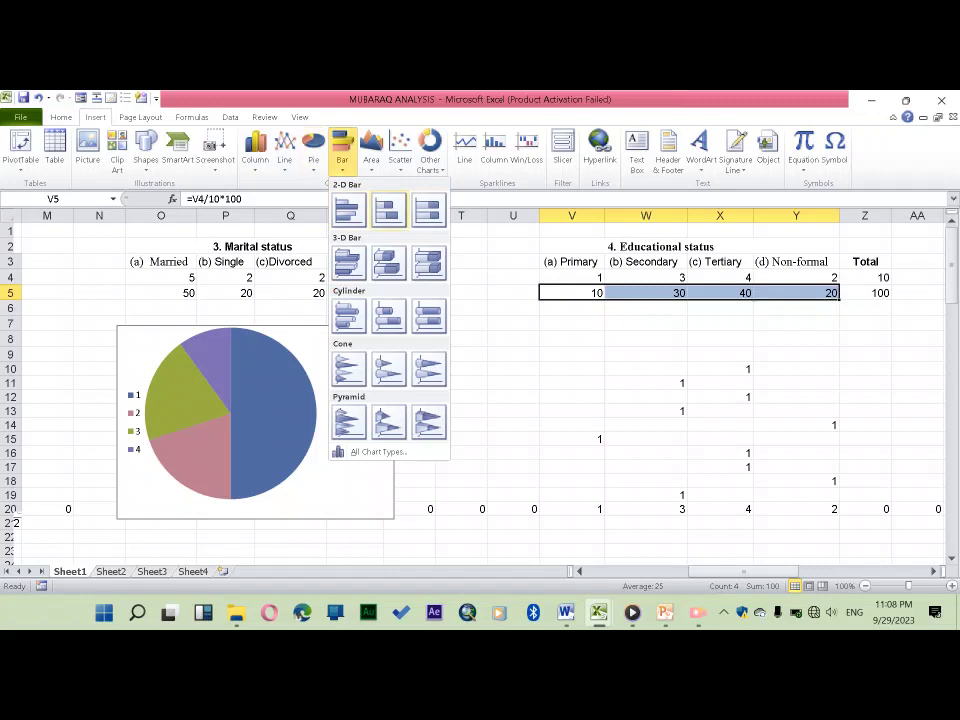
{"action": "left_click", "coordinate": [342, 152]}
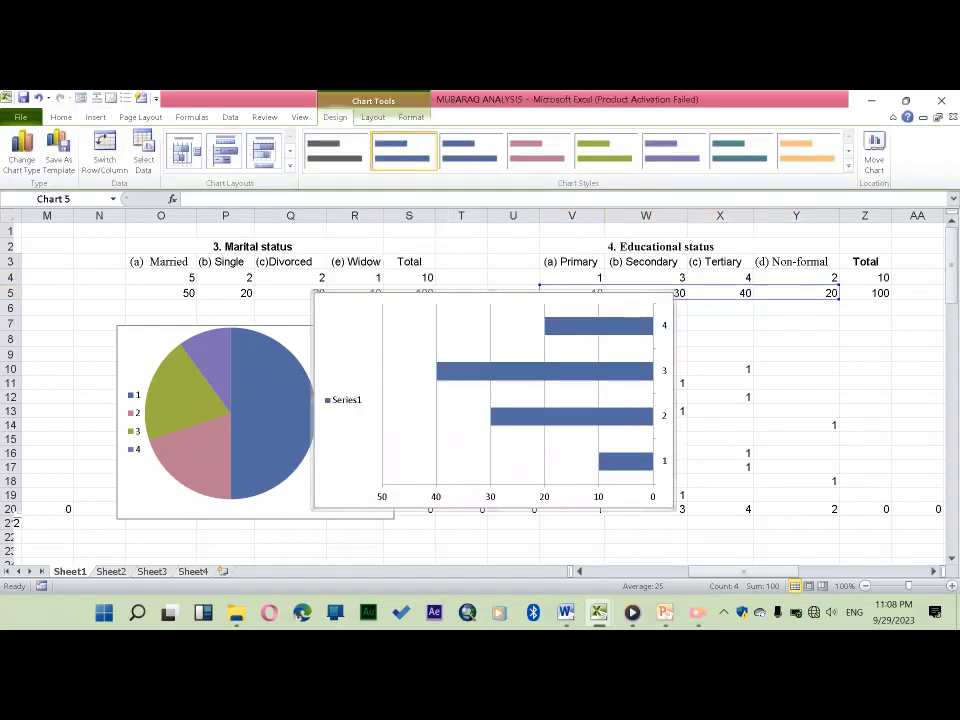
Fix the bar chart's value axis maximum at 100 and move it off the pie chart
{"action": "double_click", "coordinate": [490, 497]}
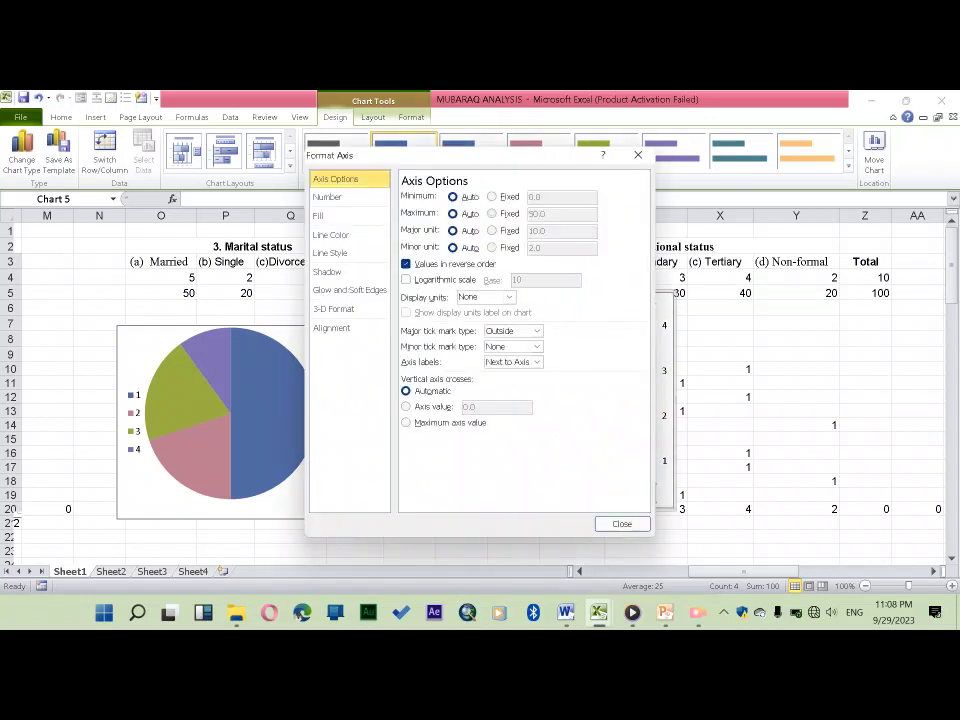
{"action": "left_click", "coordinate": [492, 213]}
{"action": "type", "text": "100"}
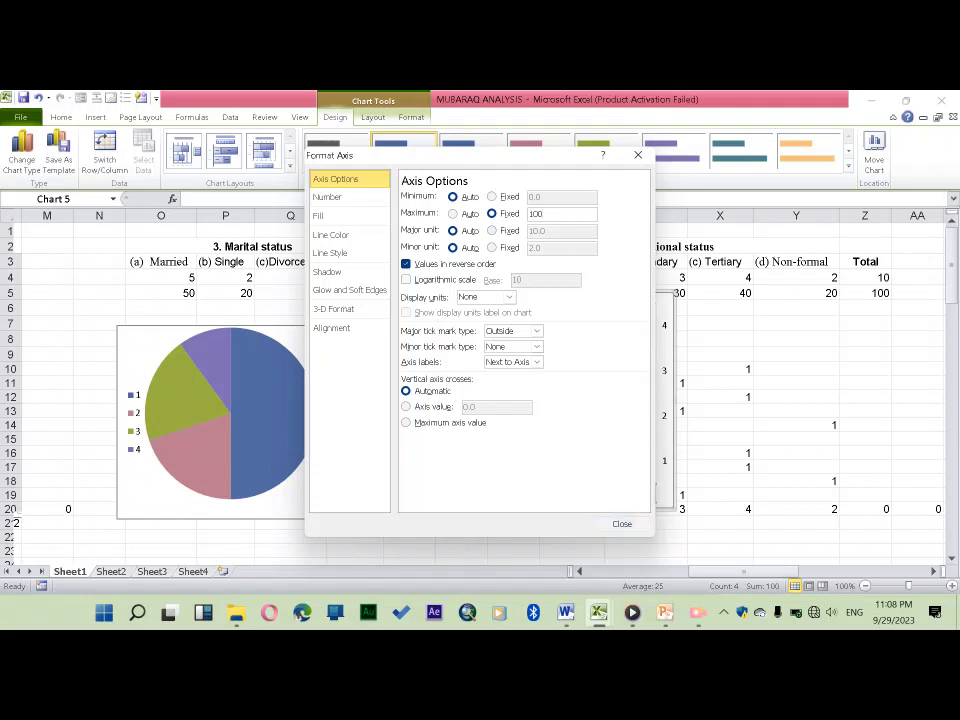
{"action": "key", "text": "Return"}
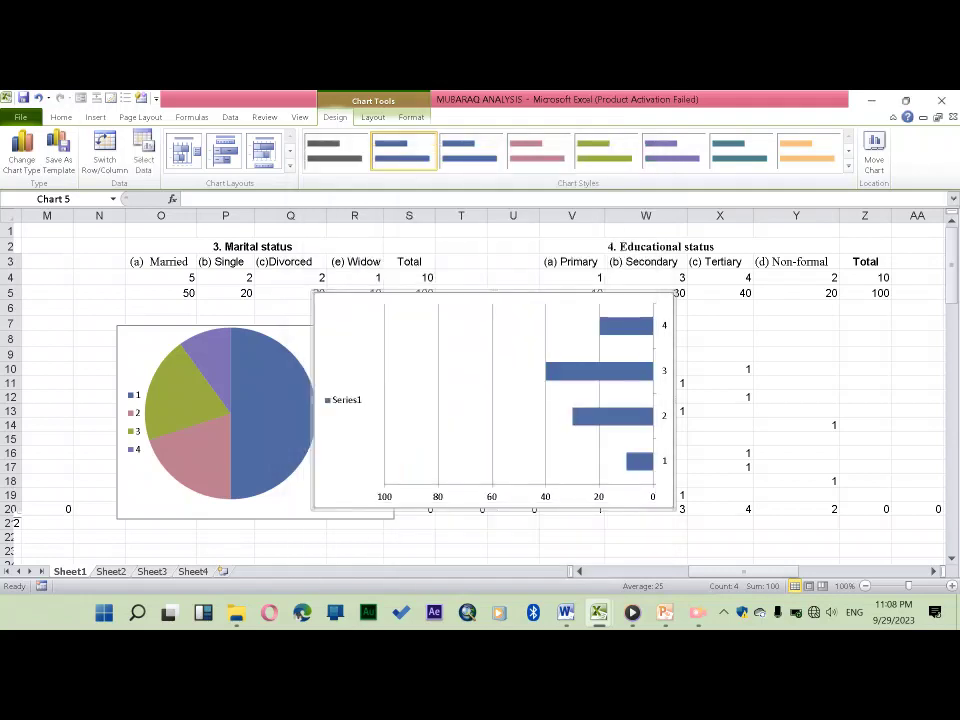
{"action": "left_click_drag", "start_coordinate": [494, 400], "coordinate": [612, 395]}
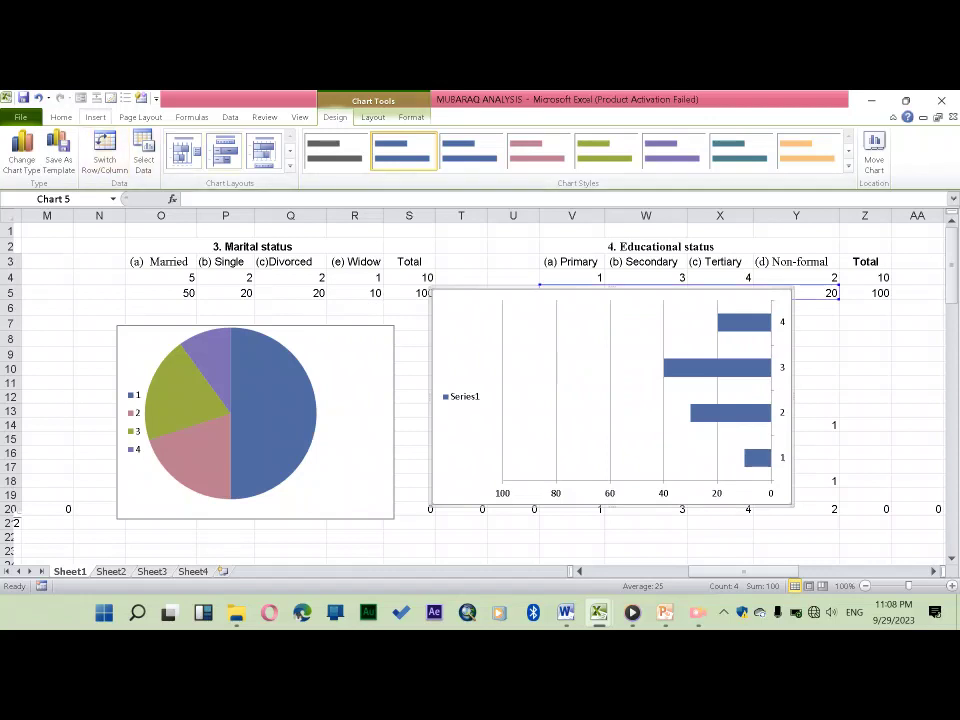
{"action": "left_click", "coordinate": [61, 117]}
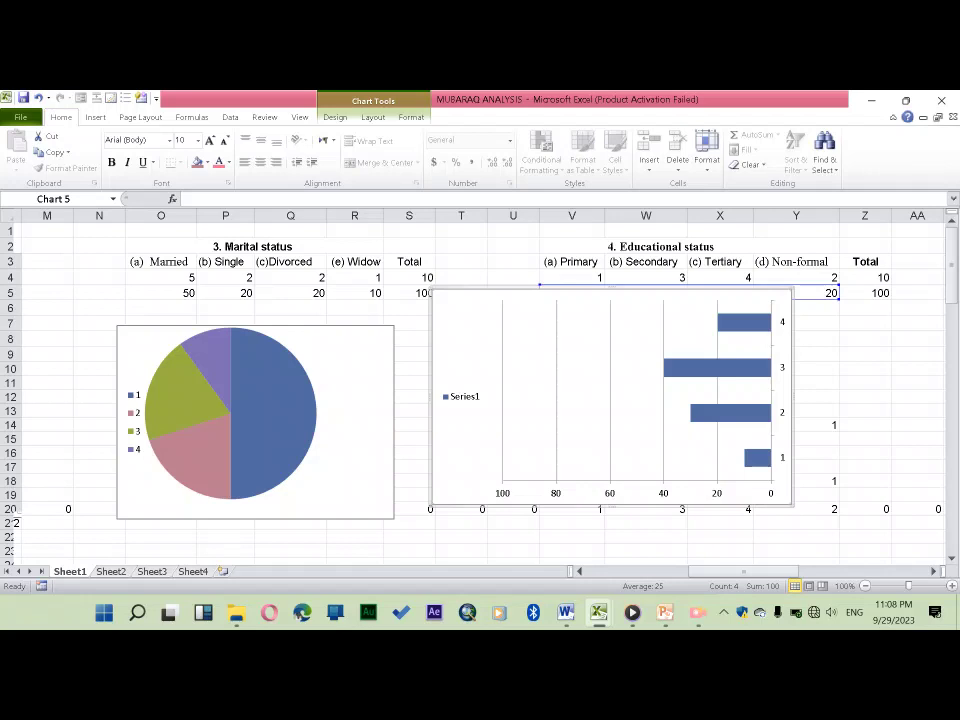
{"action": "left_click_drag", "start_coordinate": [745, 571], "coordinate": [600, 571]}
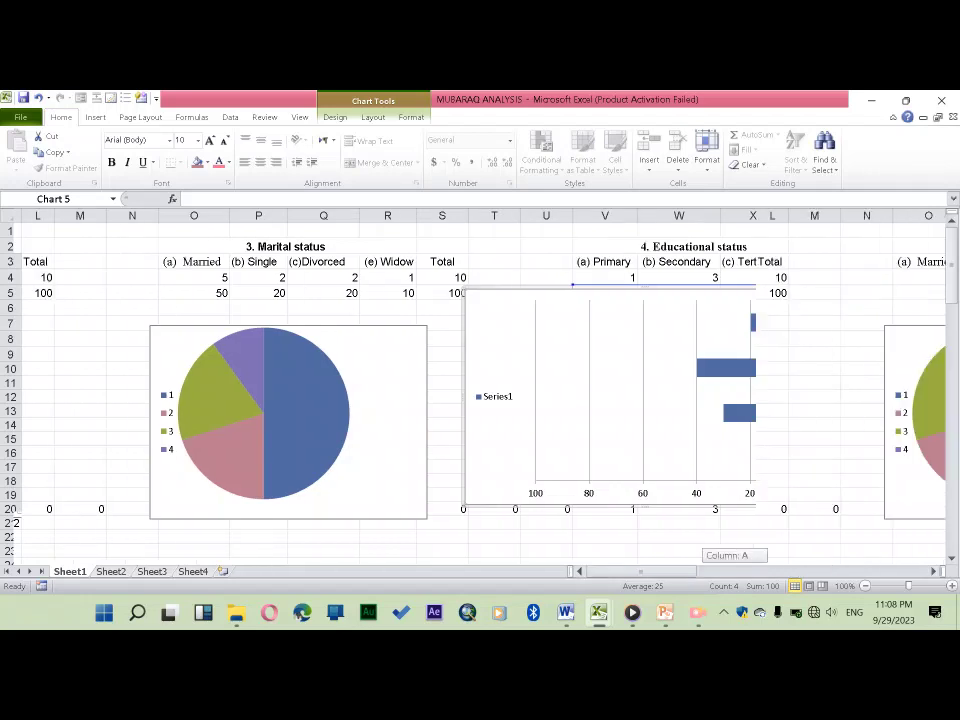
Move the GENDER chart right and the AGE chart lower, clear of the Age table
{"action": "left_click", "coordinate": [495, 382]}
{"action": "left_click_drag", "start_coordinate": [495, 382], "coordinate": [928, 394]}
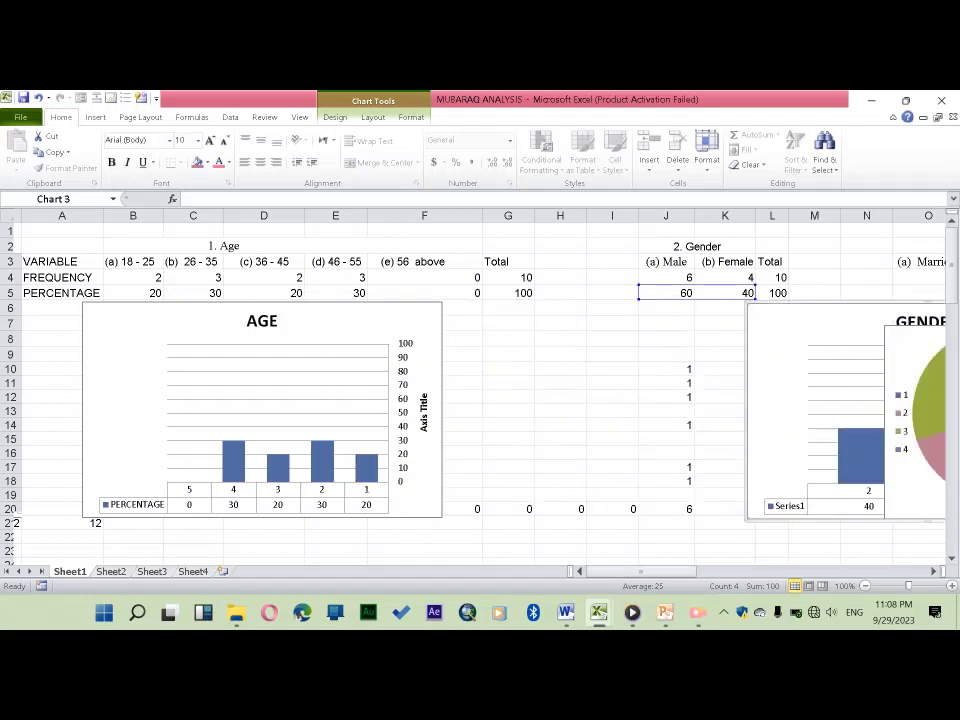
{"action": "left_click", "coordinate": [300, 400]}
{"action": "left_click_drag", "start_coordinate": [300, 400], "coordinate": [326, 405]}
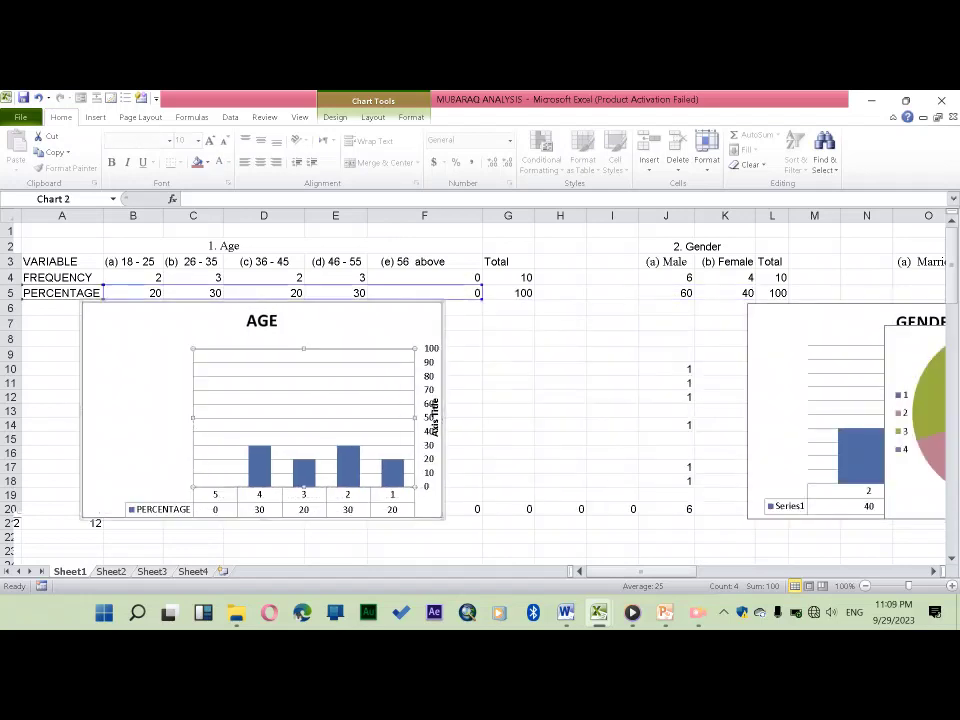
{"action": "key", "text": "ctrl+z"}
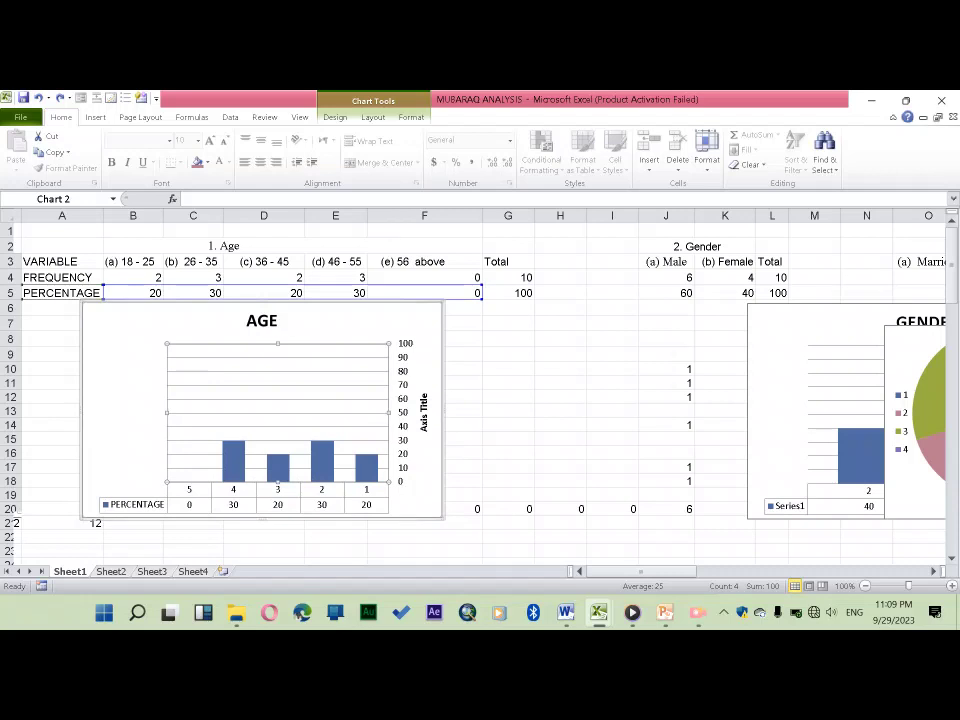
{"action": "left_click", "coordinate": [508, 354]}
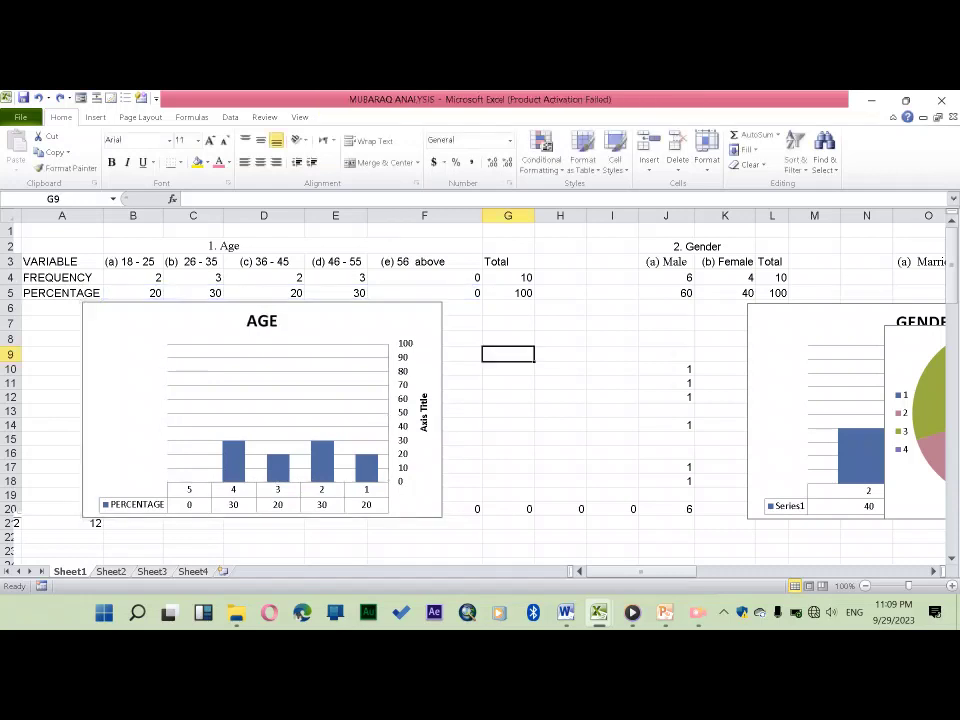
{"action": "left_click_drag", "start_coordinate": [300, 330], "coordinate": [269, 423]}
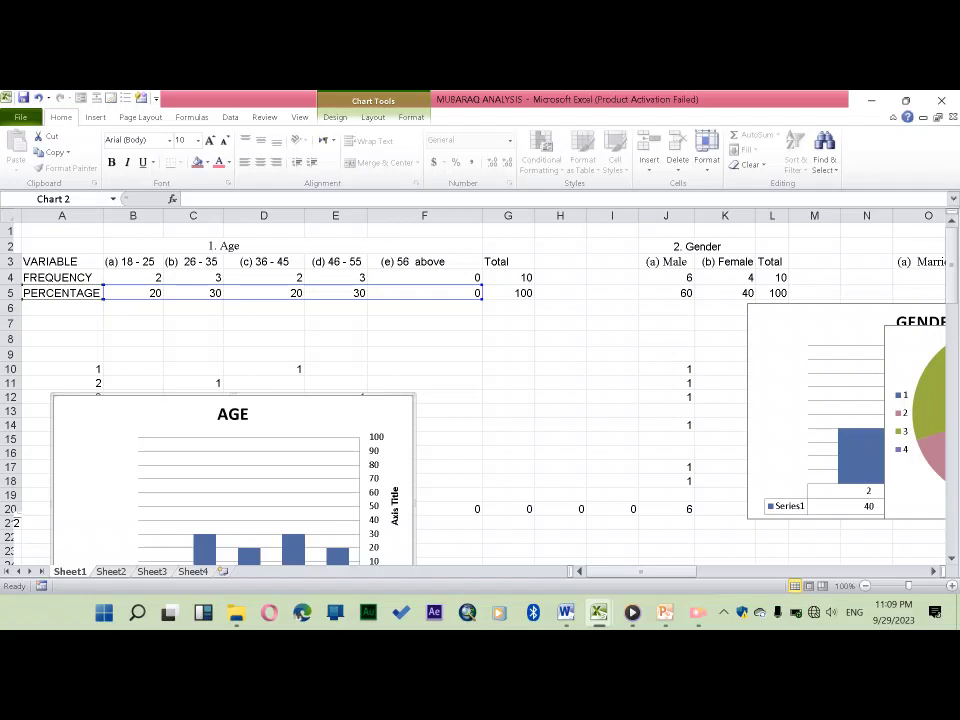
Select the AGE frequencies B4:F4, then the Total cell G4
{"action": "left_click_drag", "start_coordinate": [133, 277], "coordinate": [424, 277]}
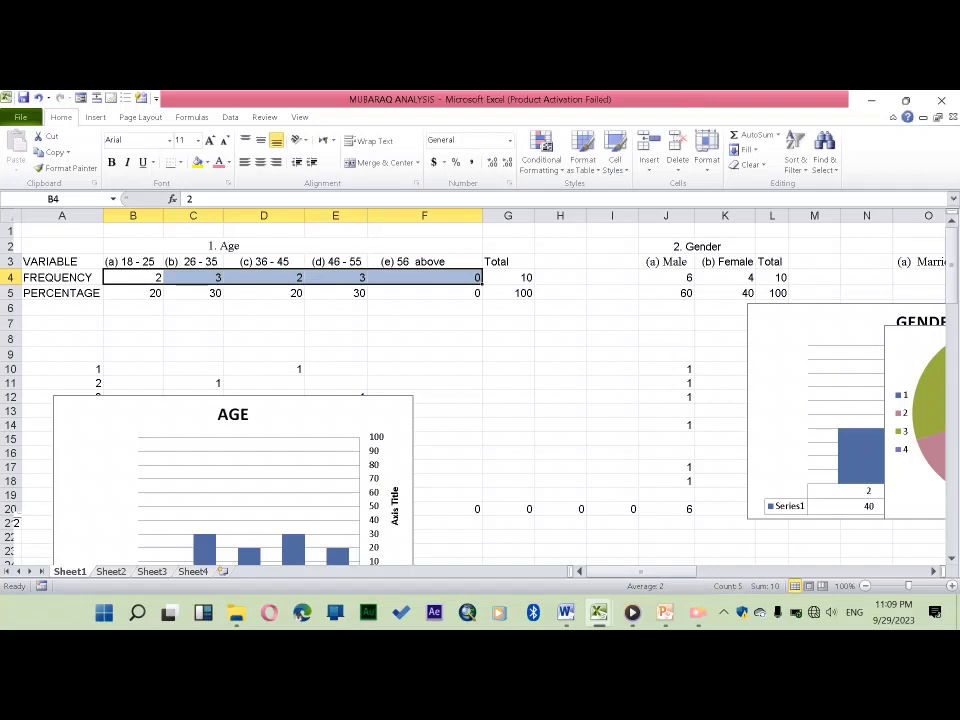
{"action": "left_click", "coordinate": [612, 322]}
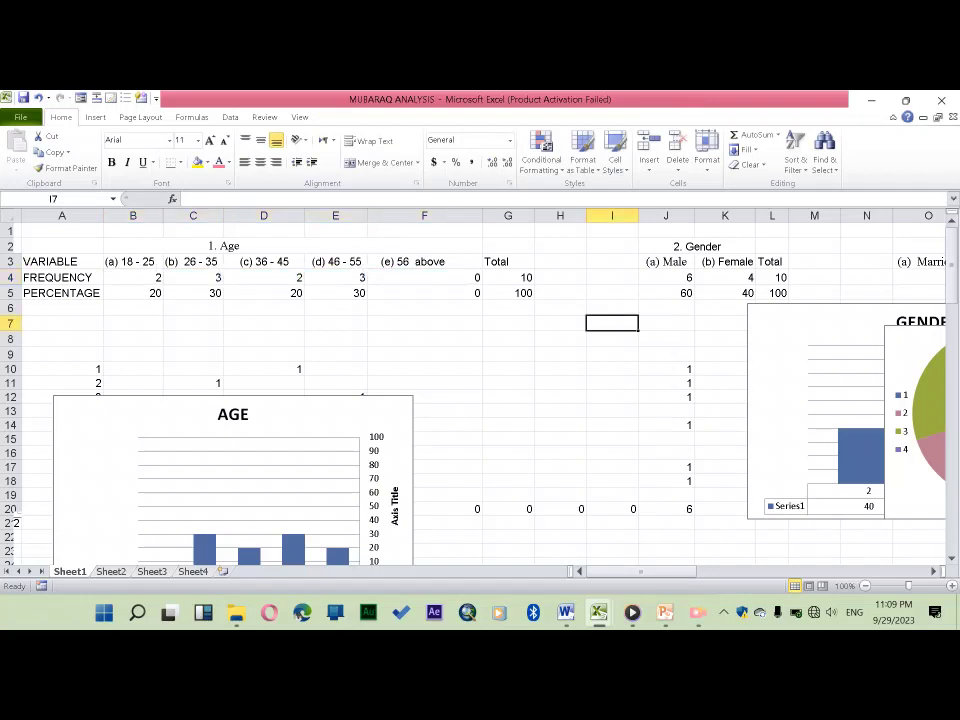
{"action": "left_click", "coordinate": [508, 277]}
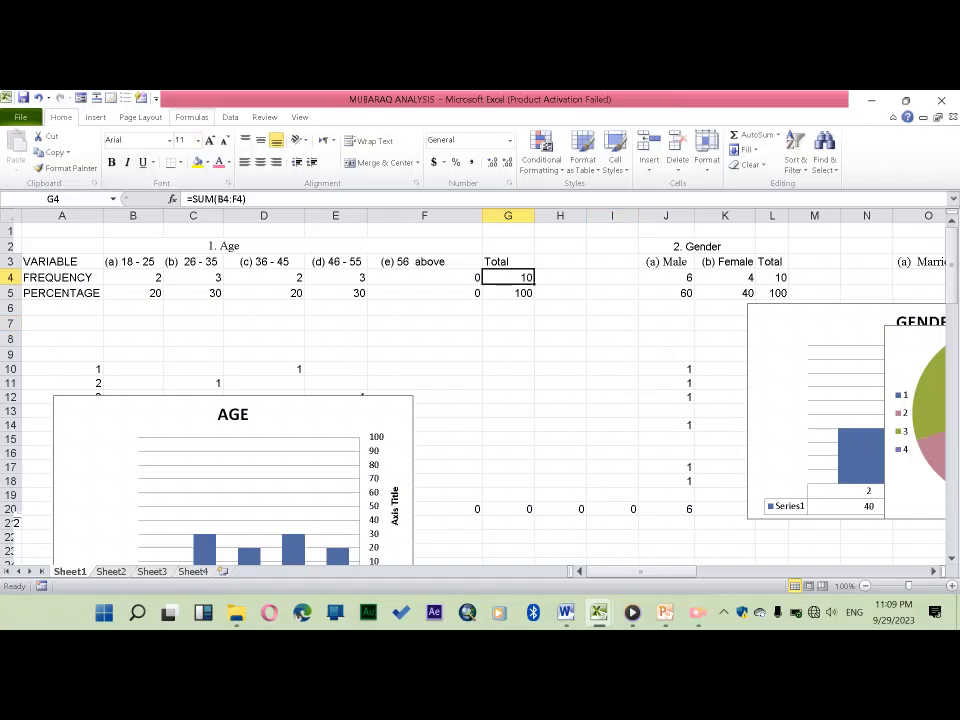
{"action": "left_click", "coordinate": [191, 117]}
{"action": "left_click", "coordinate": [230, 117]}
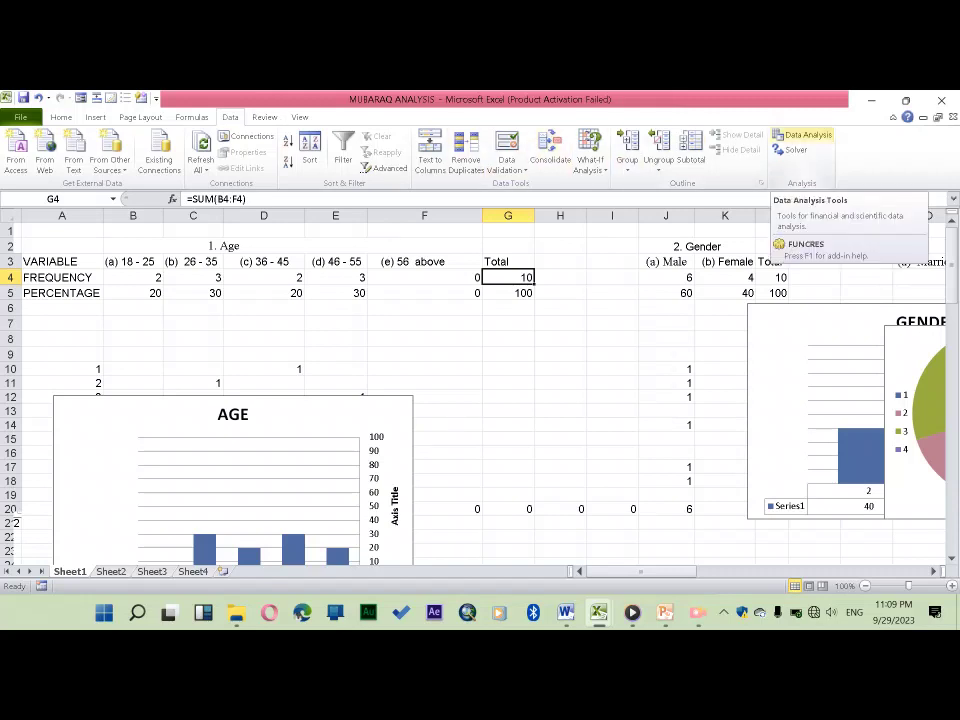
Choose Descriptive Statistics from the Data Analysis tools
{"action": "left_click", "coordinate": [805, 134]}
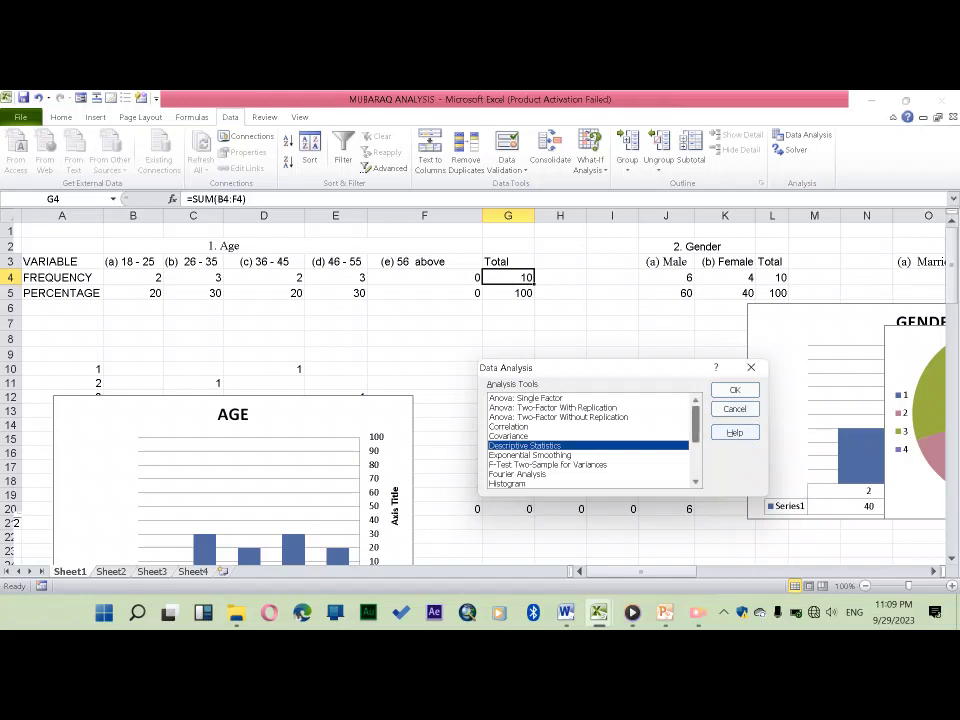
{"action": "scroll", "coordinate": [588, 440], "scroll_direction": "down", "scroll_amount": 1}
{"action": "scroll", "coordinate": [588, 440], "scroll_direction": "up", "scroll_amount": 1}
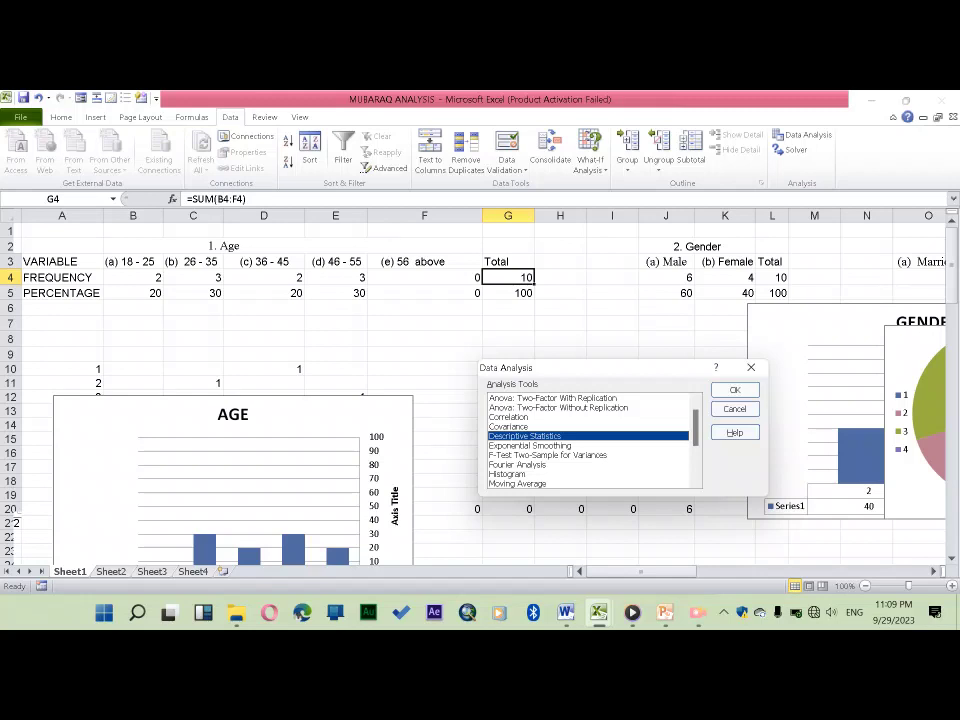
{"action": "key", "text": "Return"}
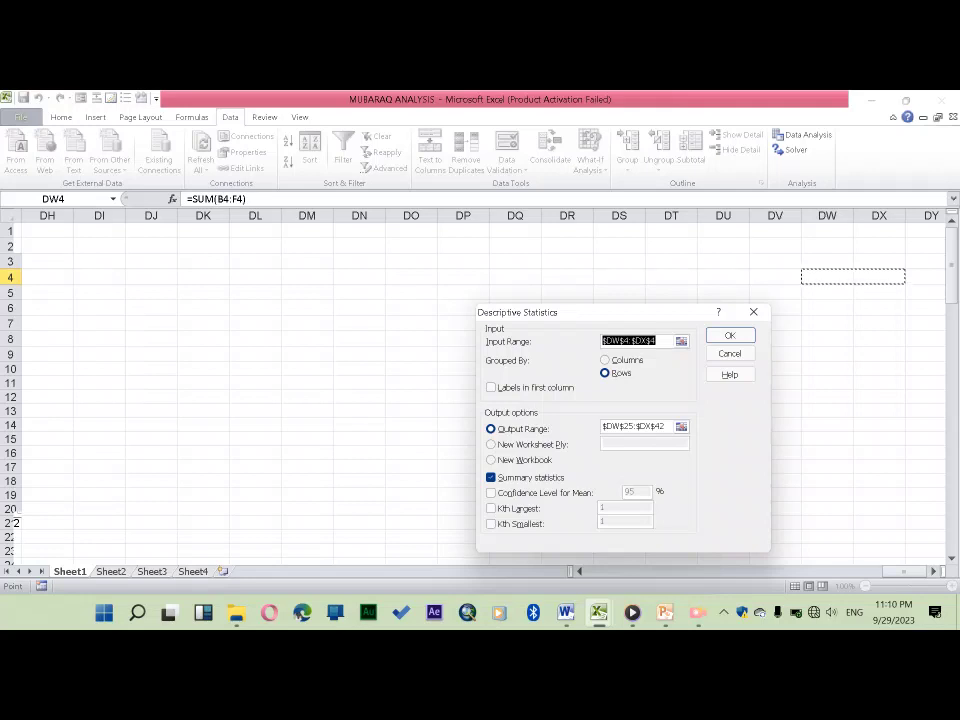
Set the Descriptive Statistics input range to the AGE frequencies $B$4:$F$4, grouped by rows
{"action": "mouse_move", "coordinate": [285, 390]}
{"action": "left_mouse_down"}
{"action": "mouse_move", "coordinate": [489, 537]}
{"action": "mouse_move", "coordinate": [489, 562]}
{"action": "left_mouse_up"}
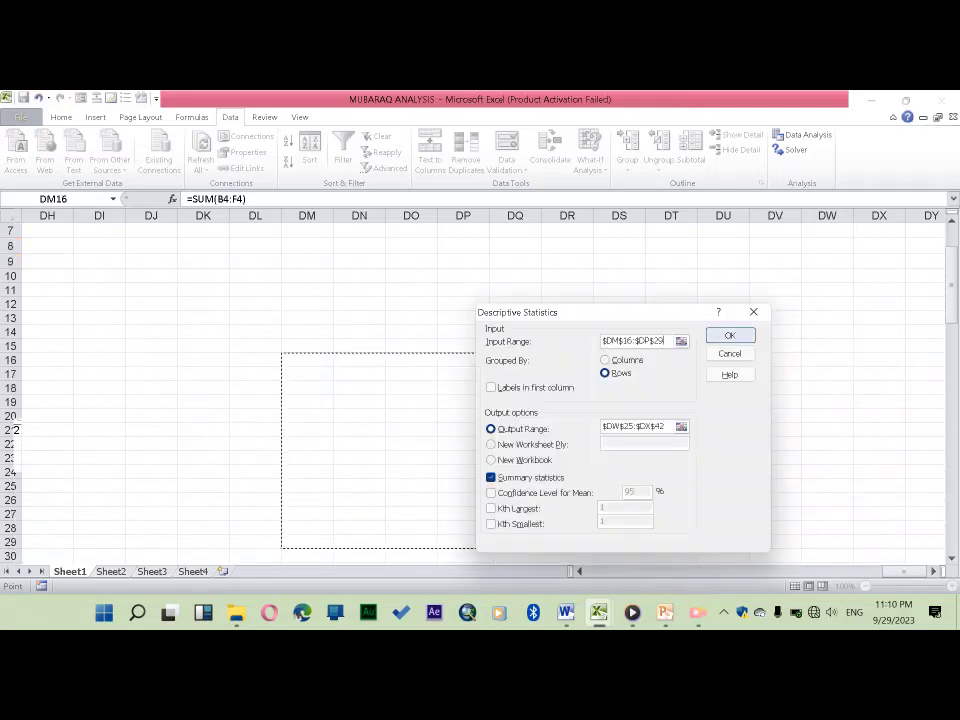
{"action": "left_click", "coordinate": [681, 341]}
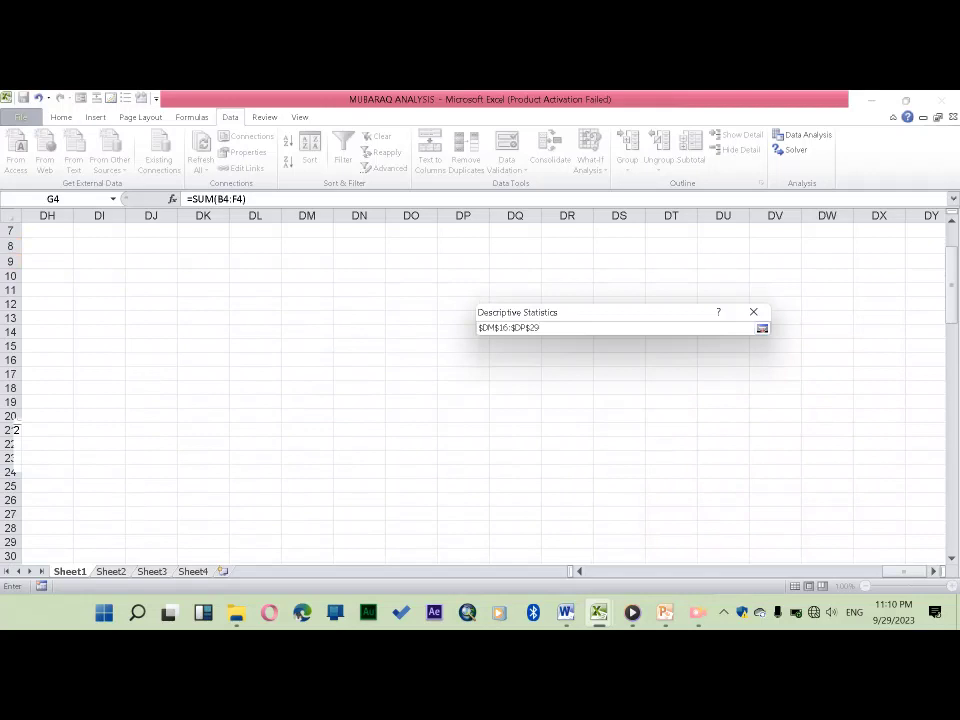
{"action": "left_click_drag", "start_coordinate": [904, 571], "coordinate": [606, 571]}
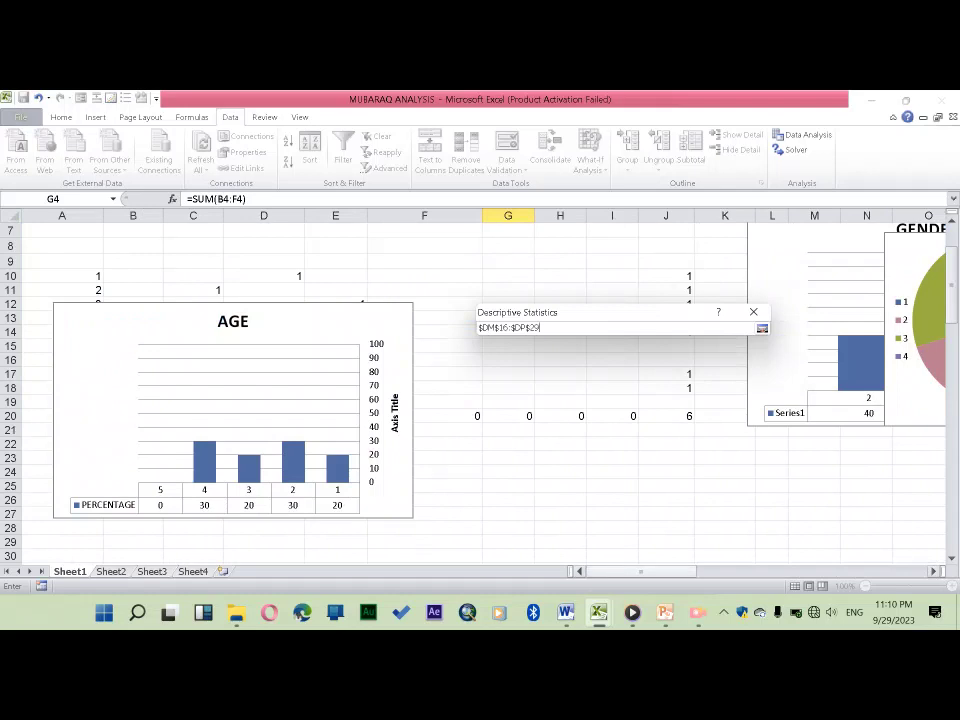
{"action": "left_click_drag", "start_coordinate": [952, 268], "coordinate": [952, 252]}
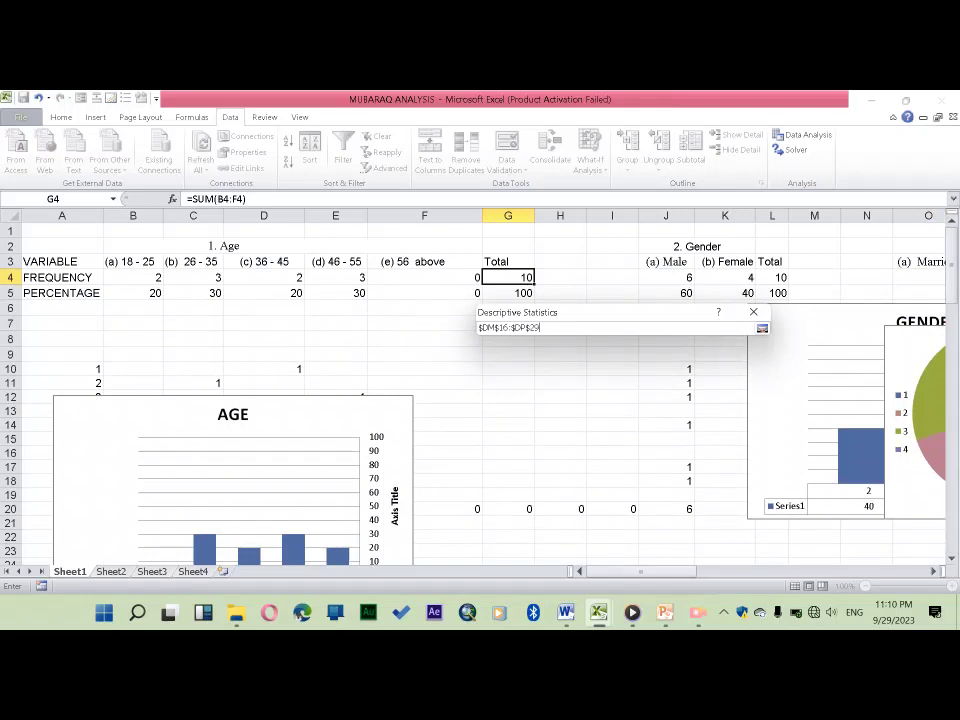
{"action": "left_click_drag", "start_coordinate": [150, 277], "coordinate": [478, 278]}
{"action": "key", "text": "Return"}
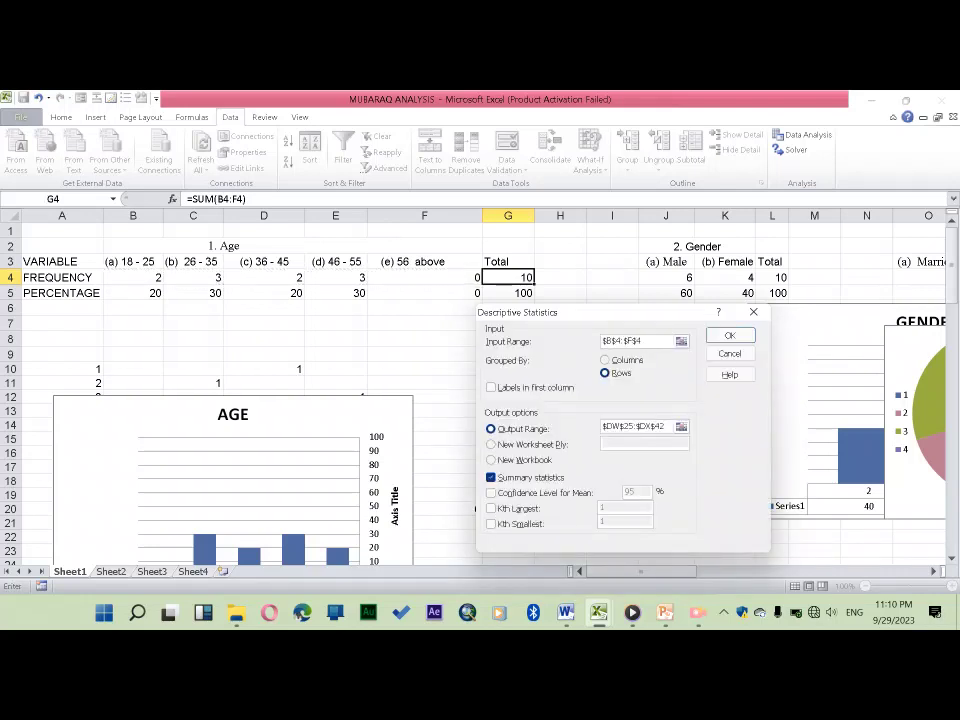
Set the output range to $G$8:$I$18 and run the analysis
{"action": "left_click", "coordinate": [681, 426]}
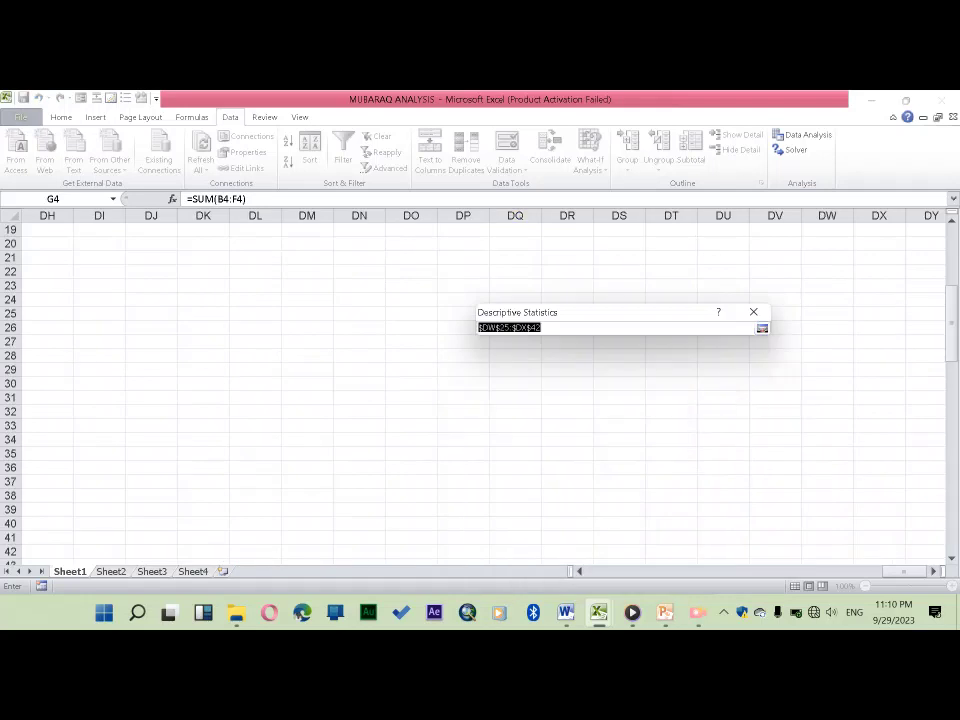
{"action": "left_click", "coordinate": [879, 562]}
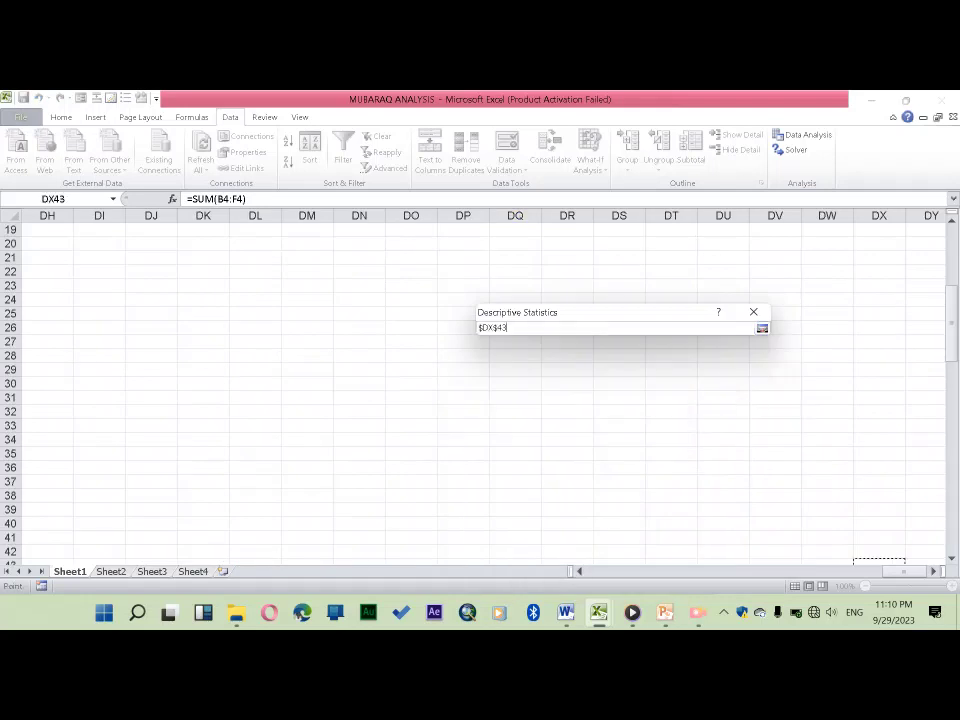
{"action": "left_click_drag", "start_coordinate": [905, 571], "coordinate": [640, 571]}
{"action": "left_click_drag", "start_coordinate": [951, 316], "coordinate": [951, 250]}
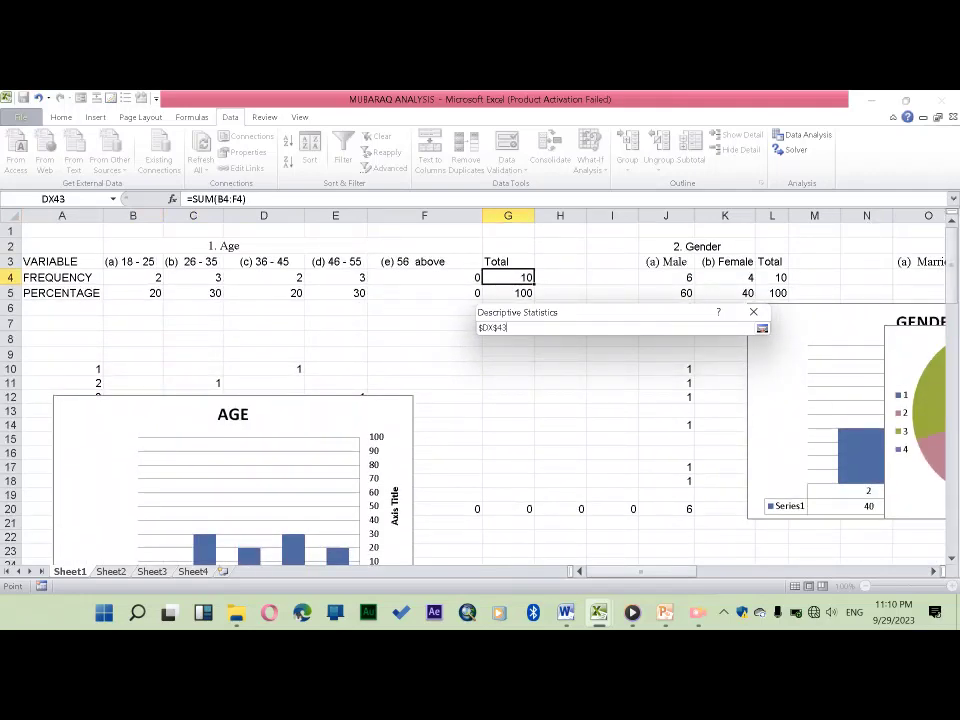
{"action": "left_click_drag", "start_coordinate": [495, 338], "coordinate": [636, 512]}
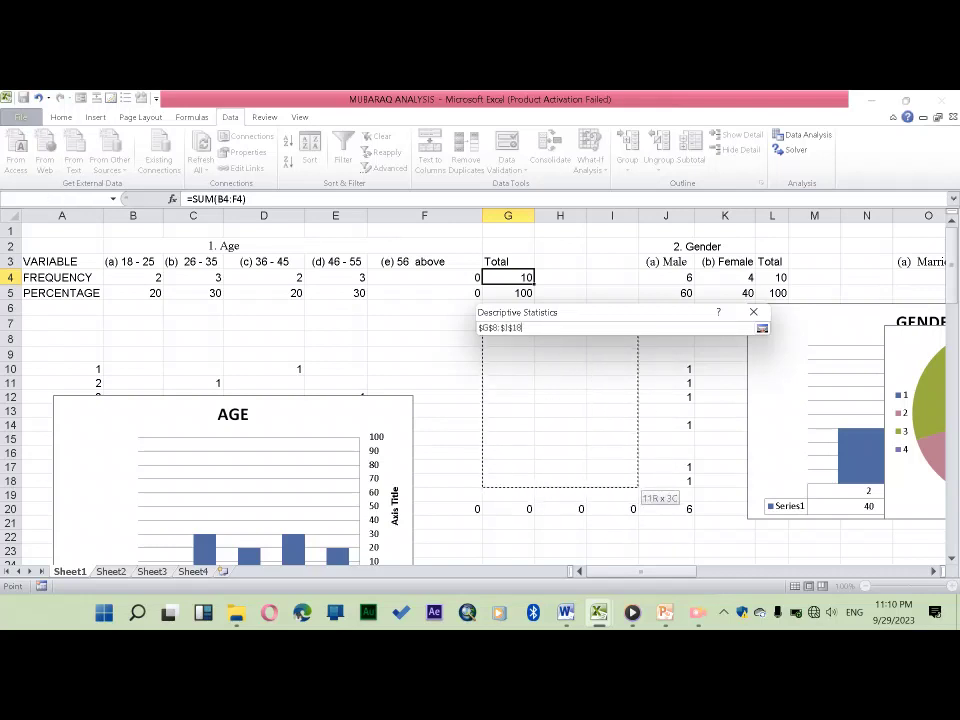
{"action": "left_click_drag", "start_coordinate": [636, 512], "coordinate": [636, 486]}
{"action": "left_click", "coordinate": [762, 328]}
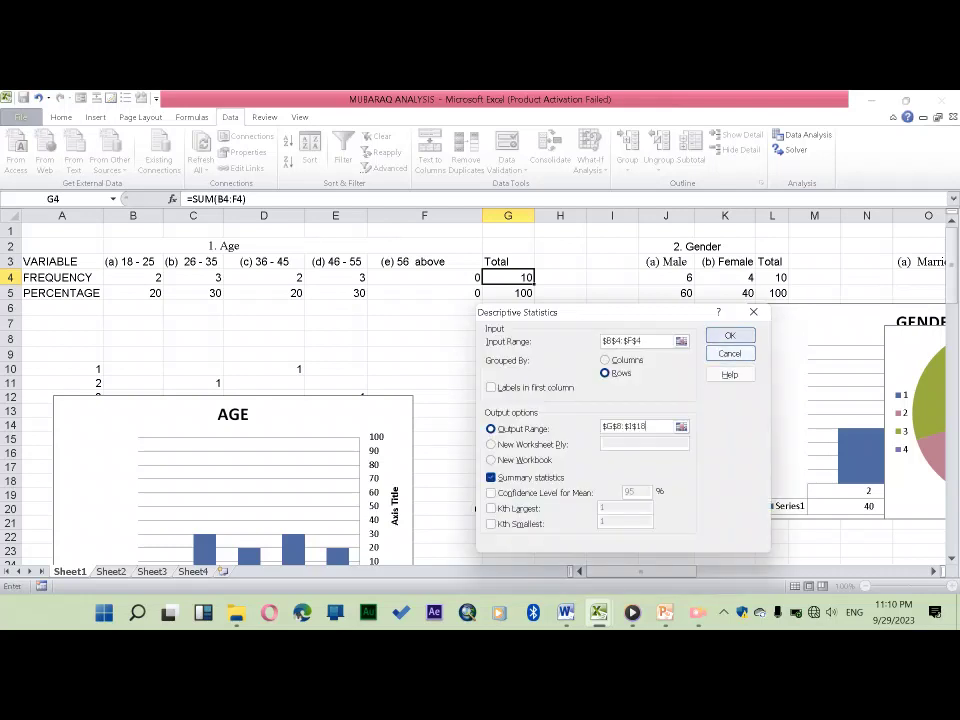
{"action": "key", "text": "Return"}
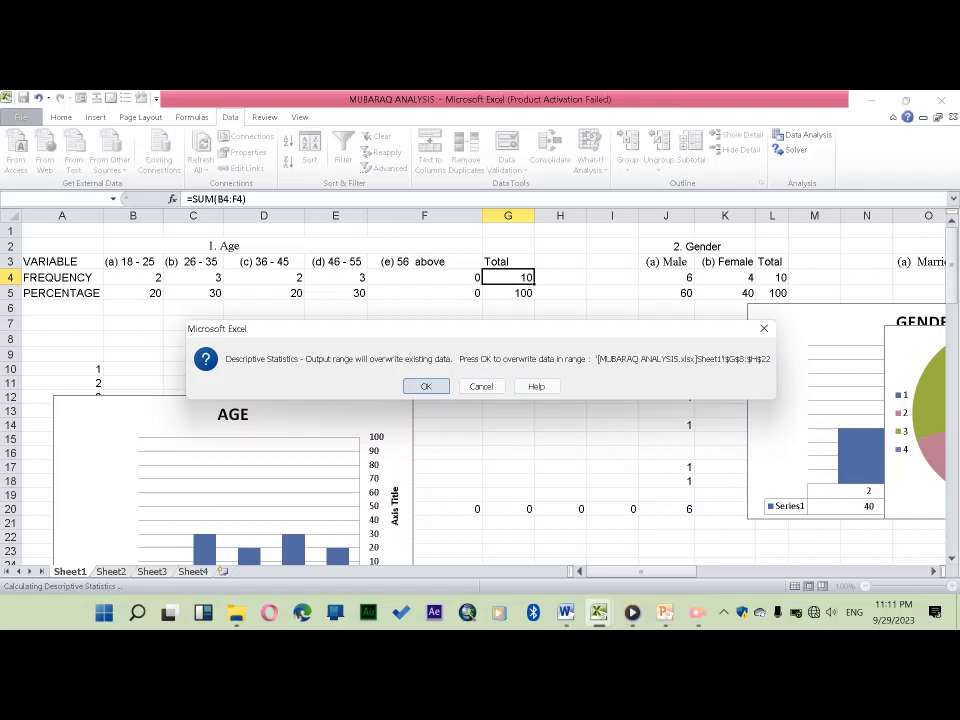
Accept the overwrite warning and AutoFit columns G and H to show the results
{"action": "left_click", "coordinate": [426, 386]}
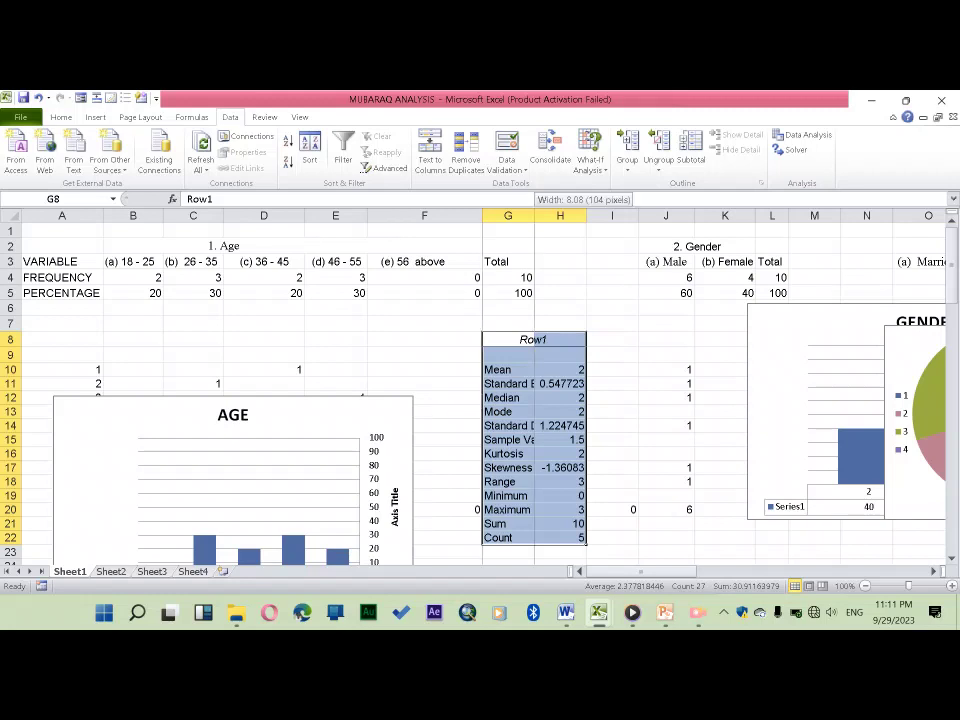
{"action": "key", "text": "alt+h"}
{"action": "key", "text": "o"}
{"action": "key", "text": "i"}
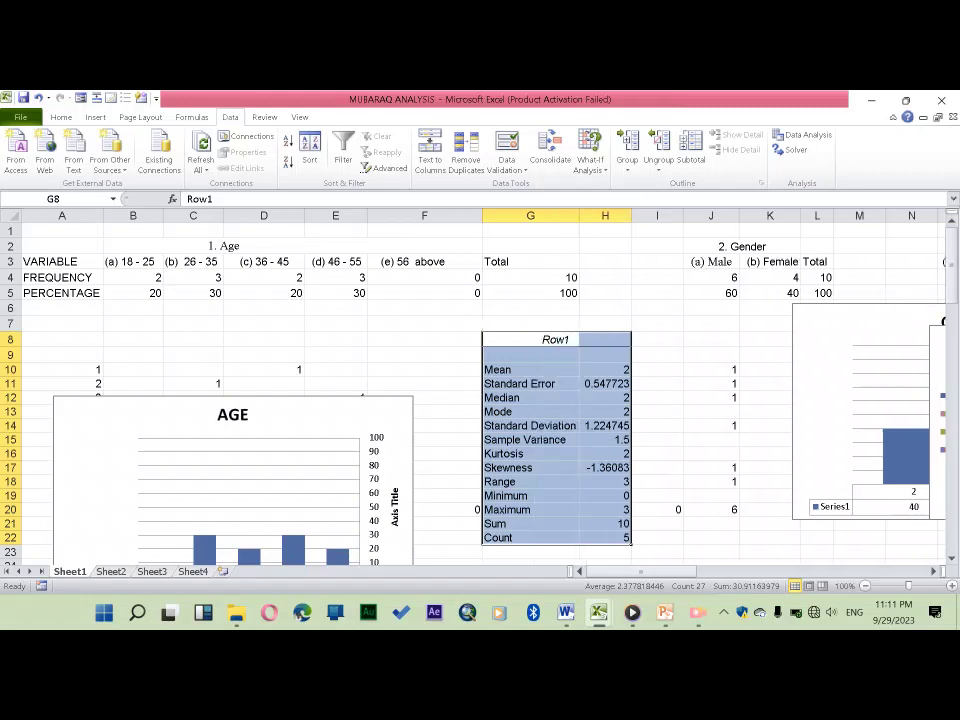